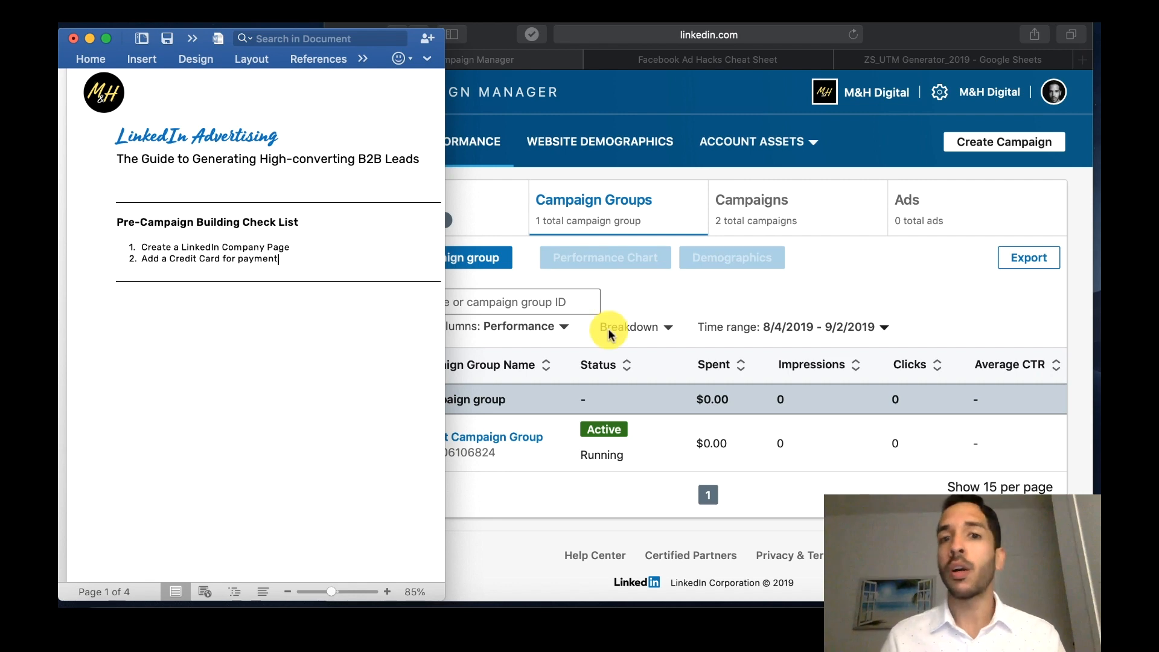
Step: Bring up The Brief page in the Word outline, and switch to the Campaign Manager browser window and widen it
{"action": "scroll", "coordinate": [273, 341], "scroll_direction": "down", "scroll_amount": 5}
{"action": "scroll", "coordinate": [273, 341], "scroll_direction": "down", "scroll_amount": 3}
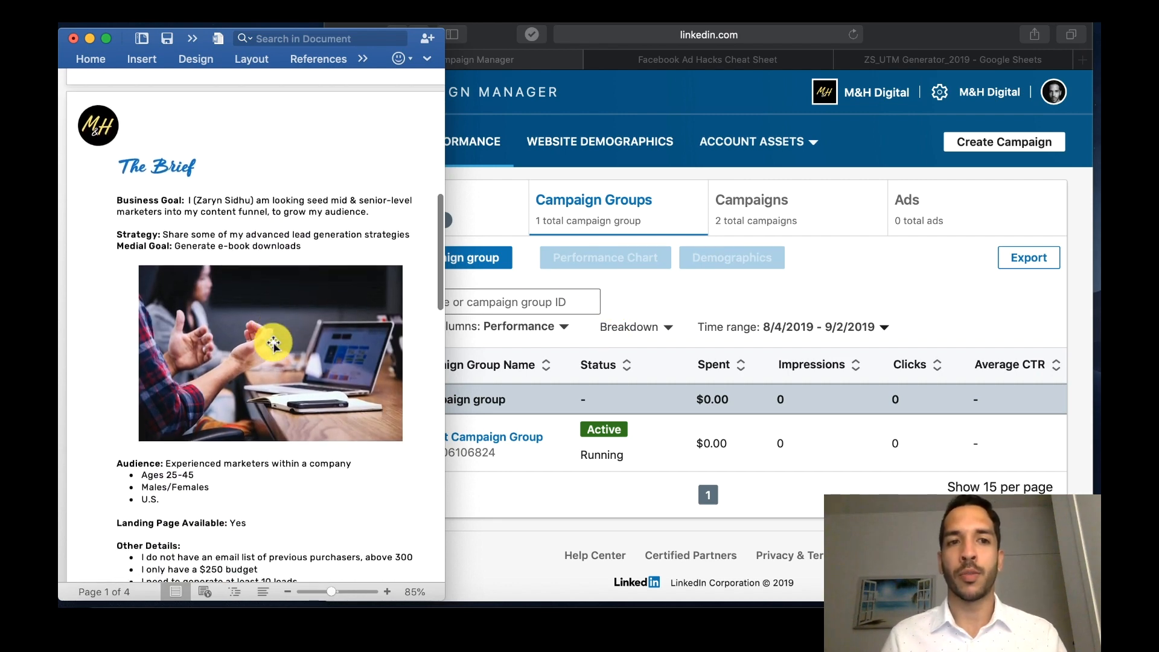
{"action": "left_click", "coordinate": [694, 295]}
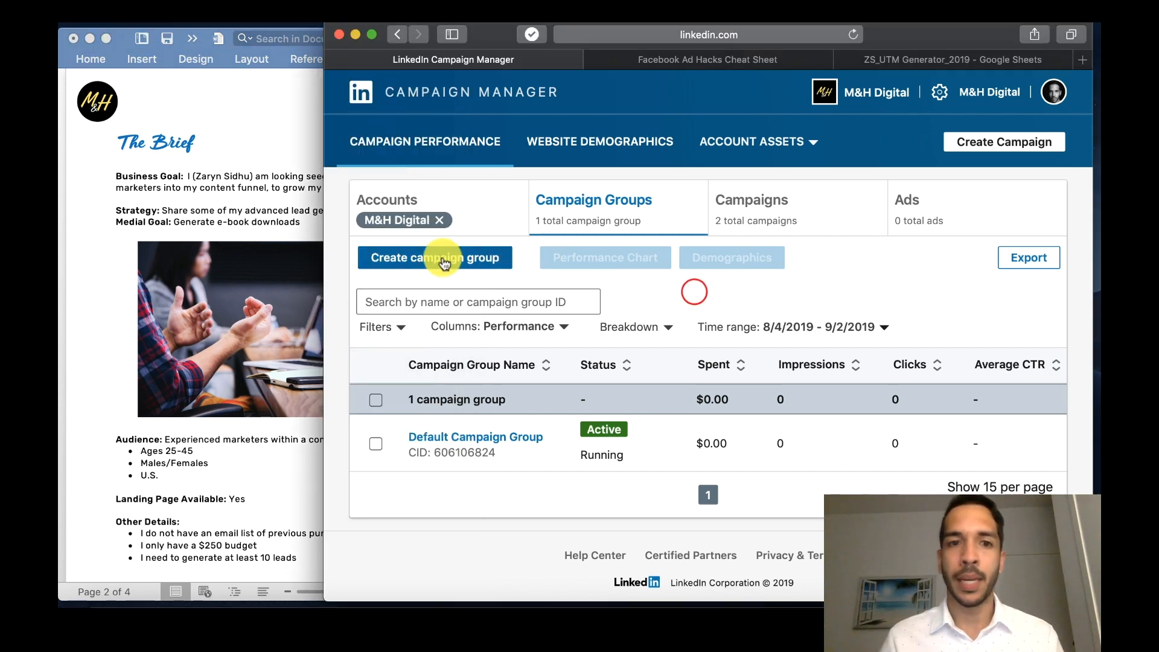
{"action": "left_click_drag", "start_coordinate": [313, 248], "coordinate": [100, 239]}
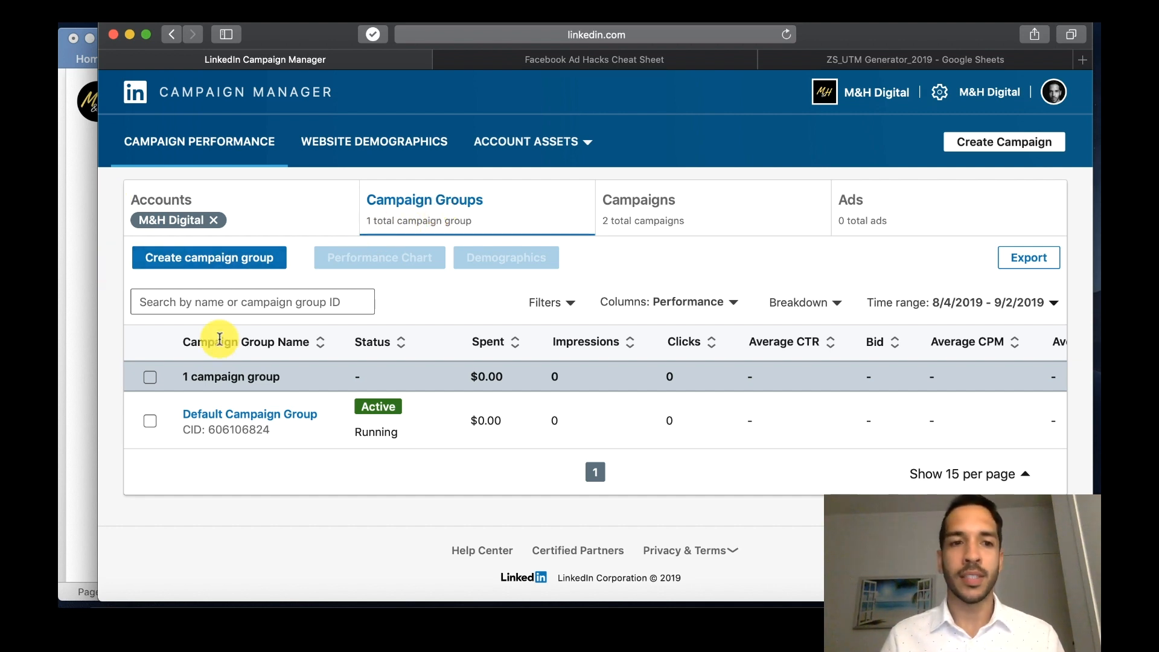
{"action": "mouse_move", "coordinate": [256, 415]}
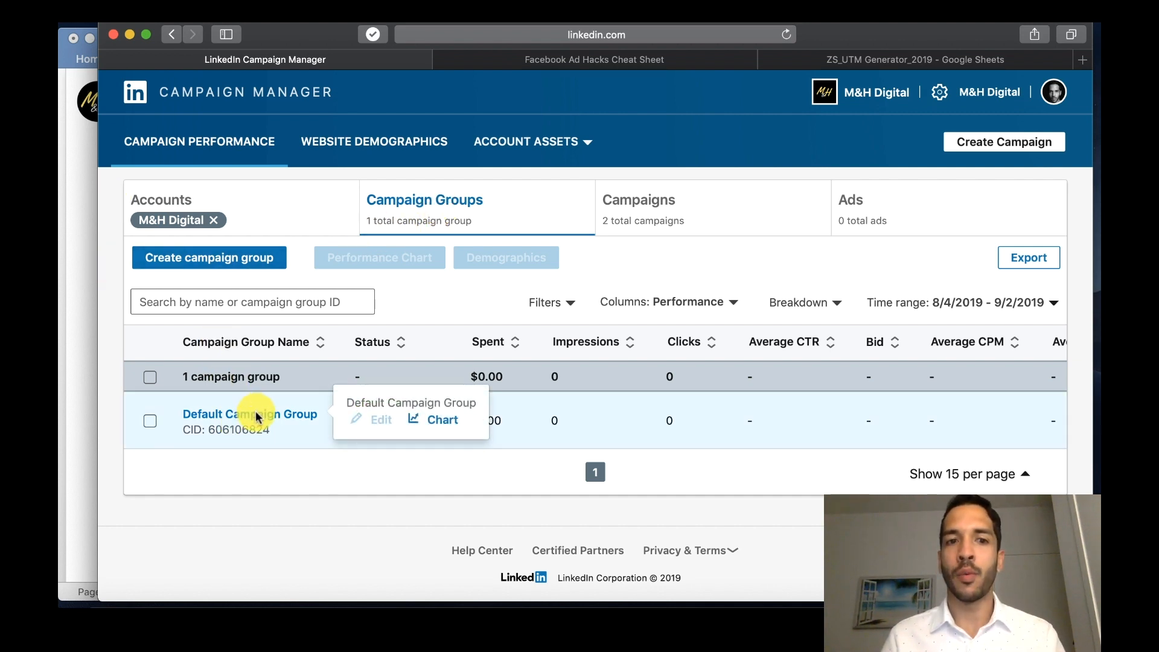
{"action": "left_click", "coordinate": [248, 262]}
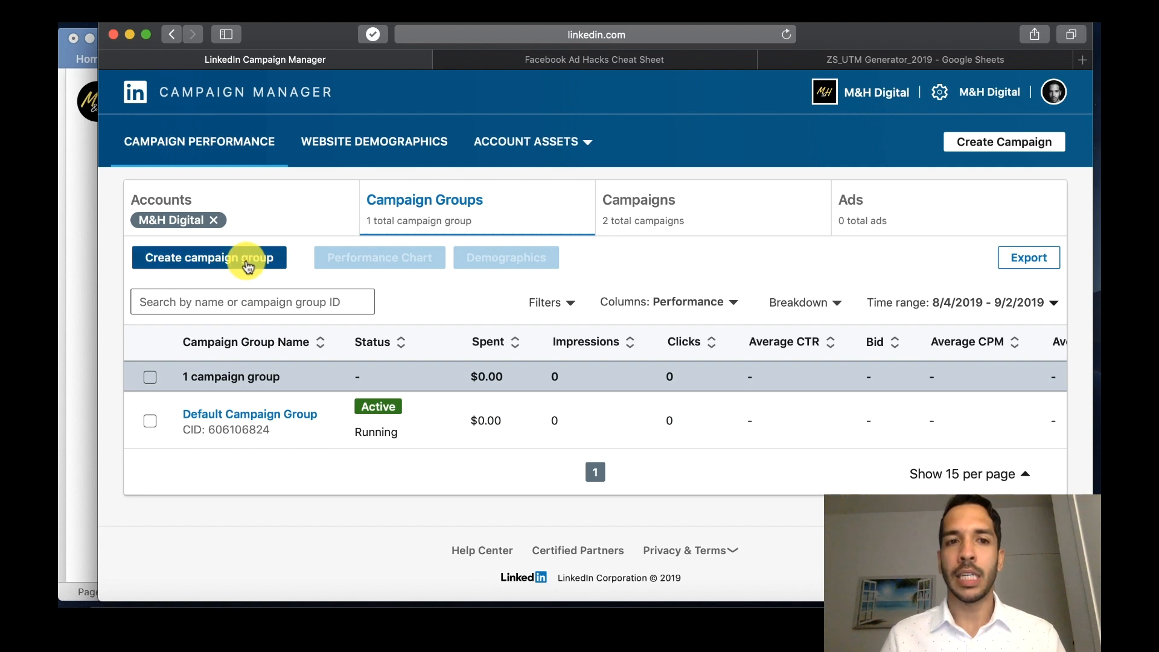
{"action": "left_click", "coordinate": [383, 261]}
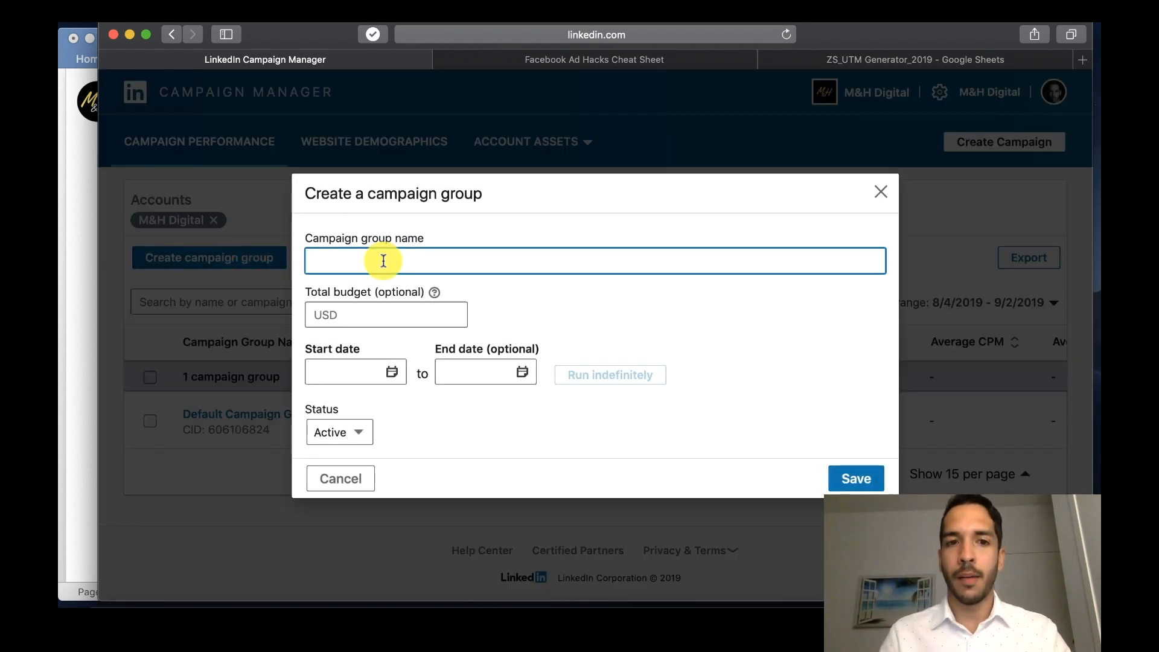
{"action": "left_click", "coordinate": [379, 309]}
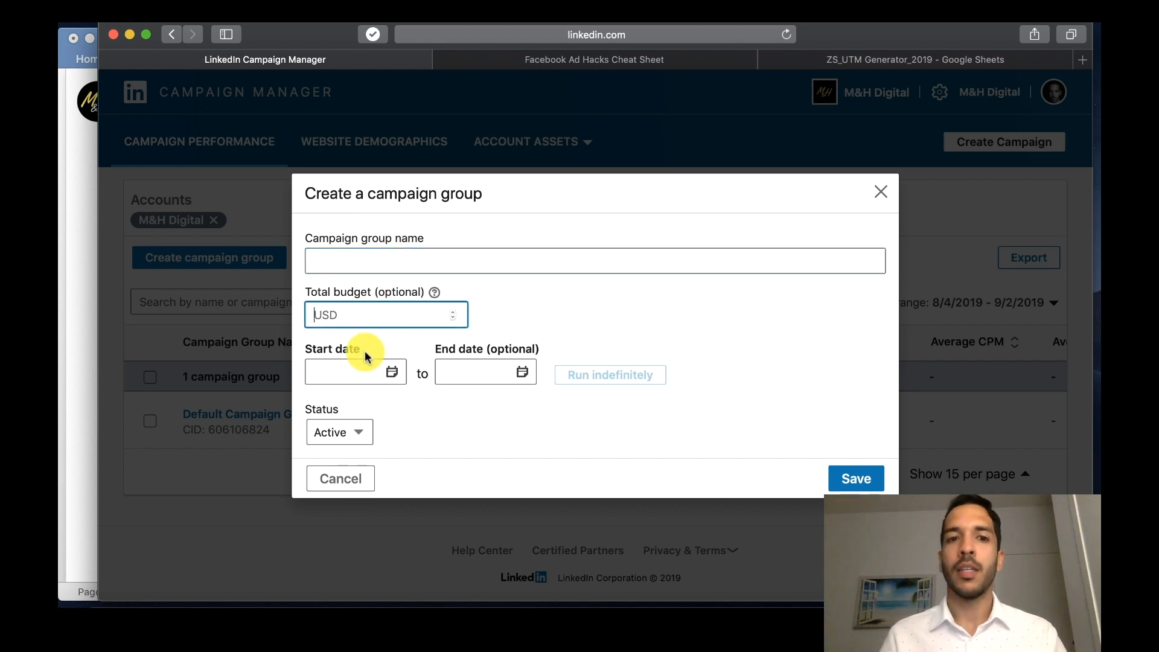
{"action": "left_click", "coordinate": [355, 372]}
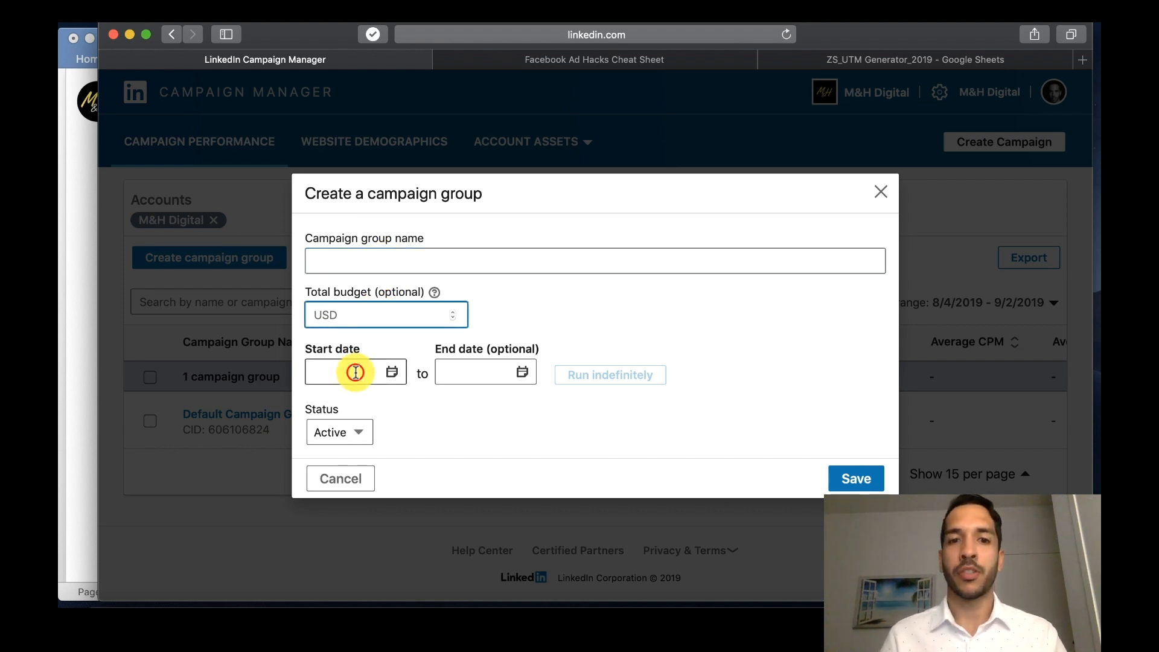
{"action": "left_click", "coordinate": [578, 356]}
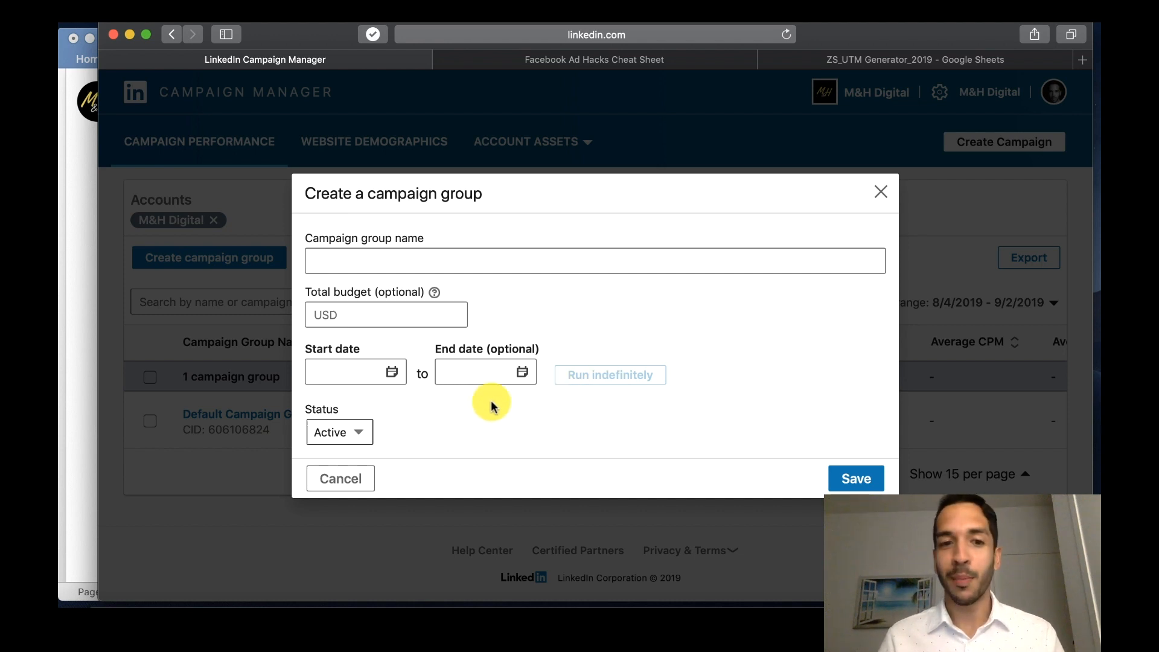
{"action": "left_click", "coordinate": [368, 481]}
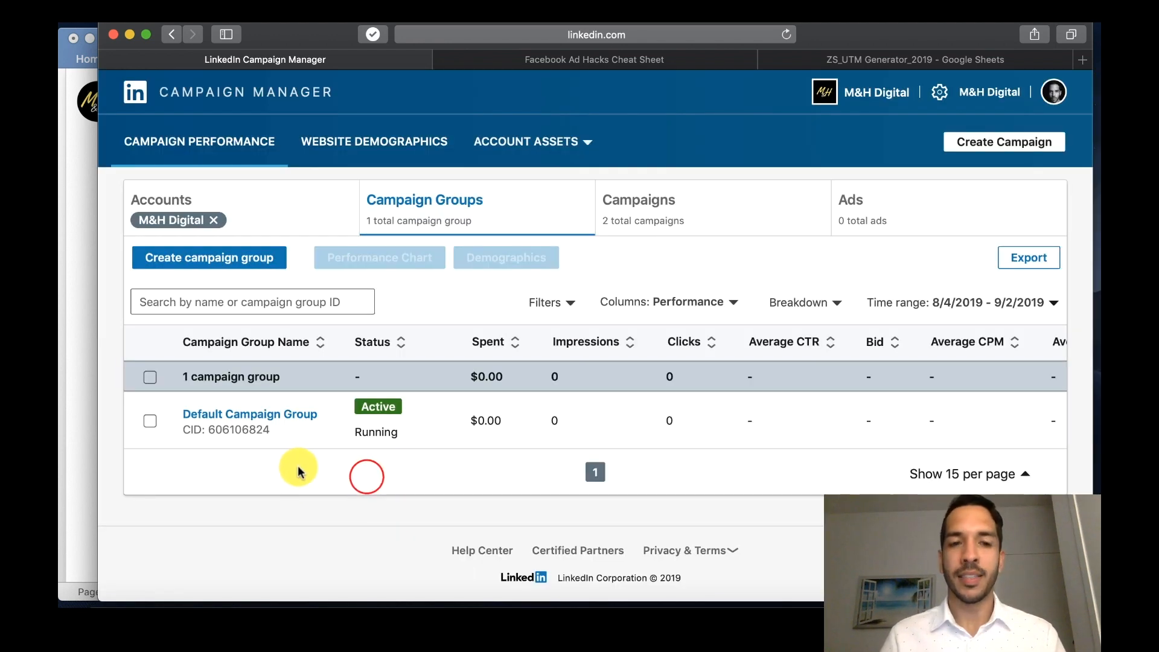
Step: Open the Default Campaign Group and start a new campaign in it
{"action": "mouse_move", "coordinate": [301, 418]}
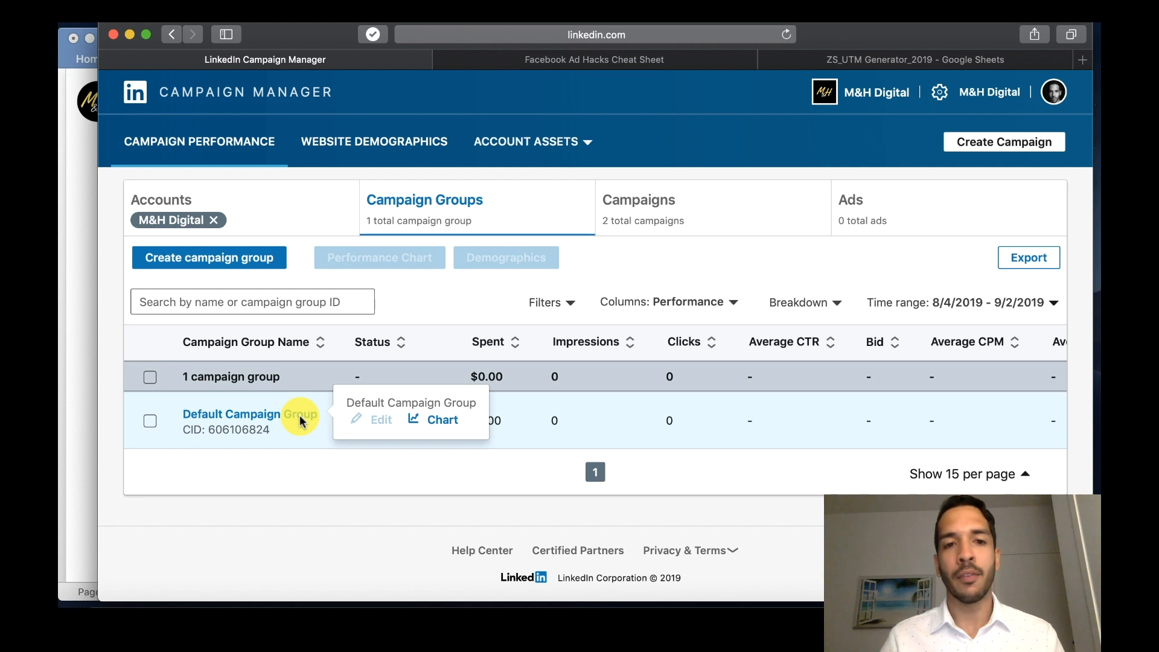
{"action": "left_click", "coordinate": [300, 415]}
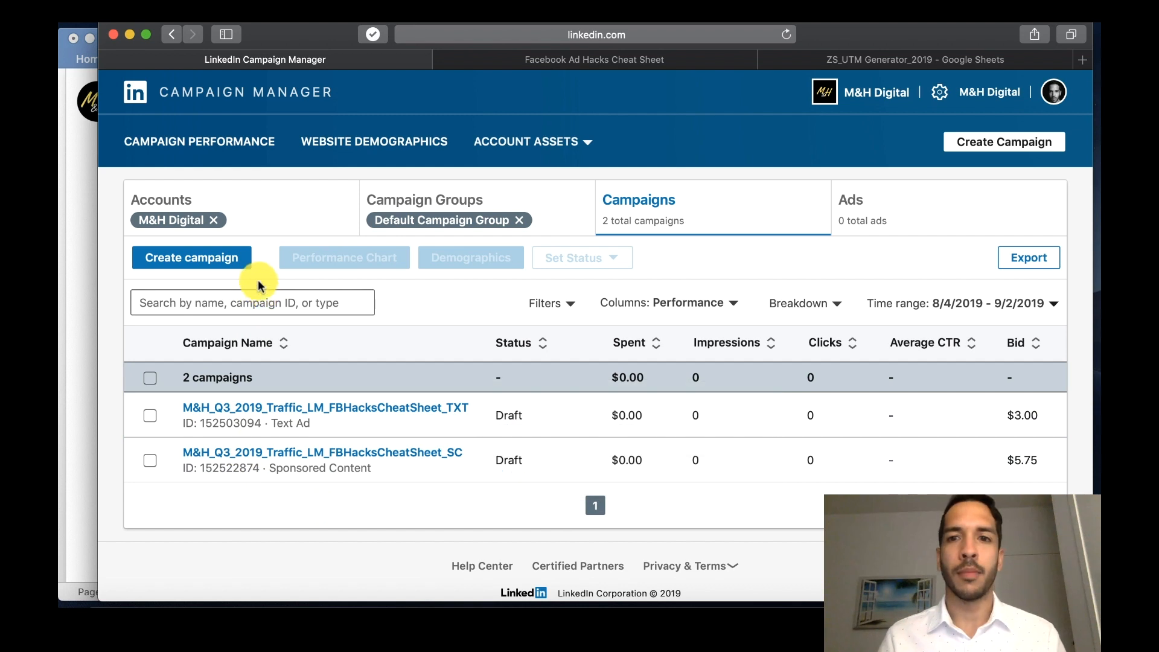
{"action": "left_click", "coordinate": [221, 268]}
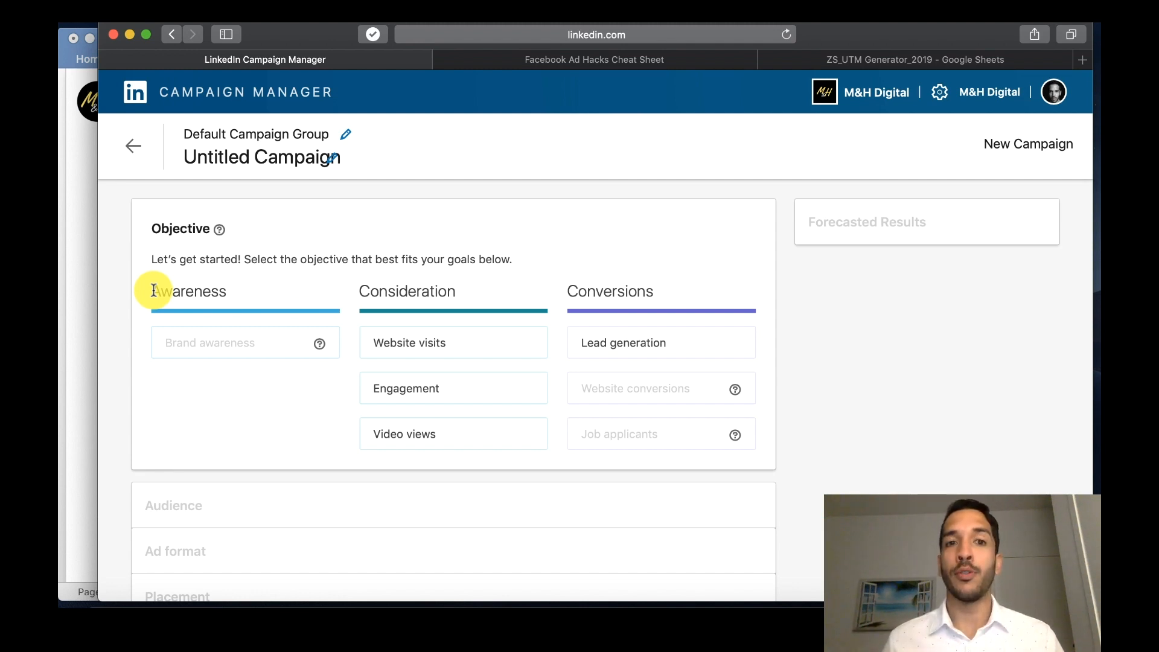
Step: Choose Website visits under Consideration as the new campaign's objective
{"action": "mouse_move", "coordinate": [317, 343]}
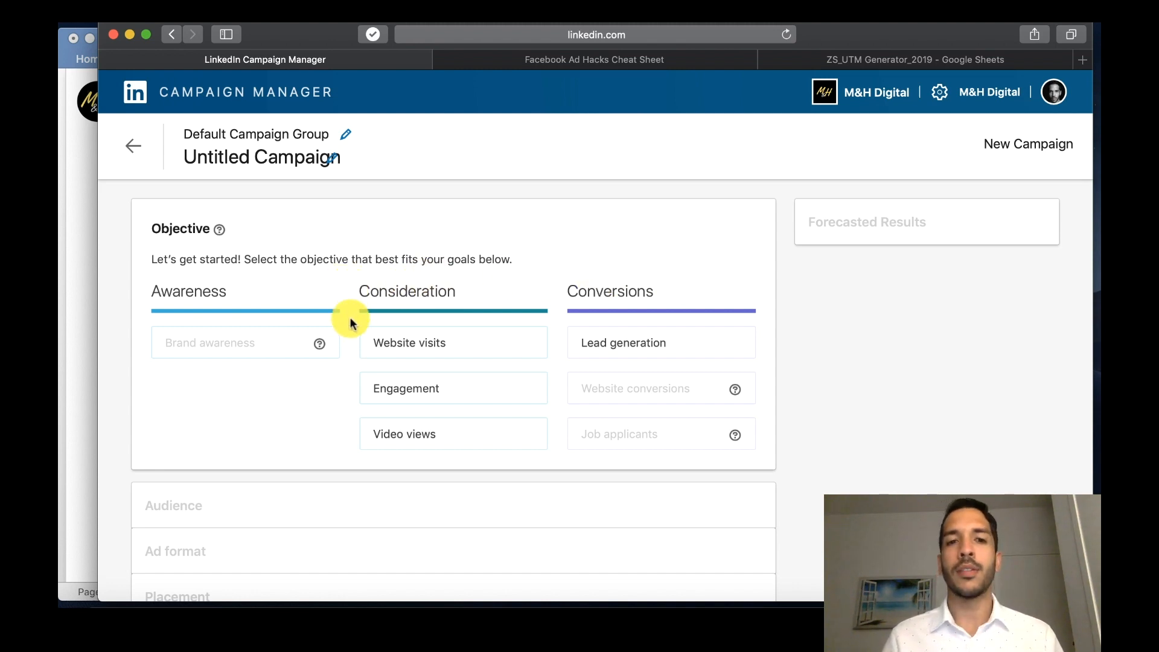
{"action": "mouse_move", "coordinate": [383, 350]}
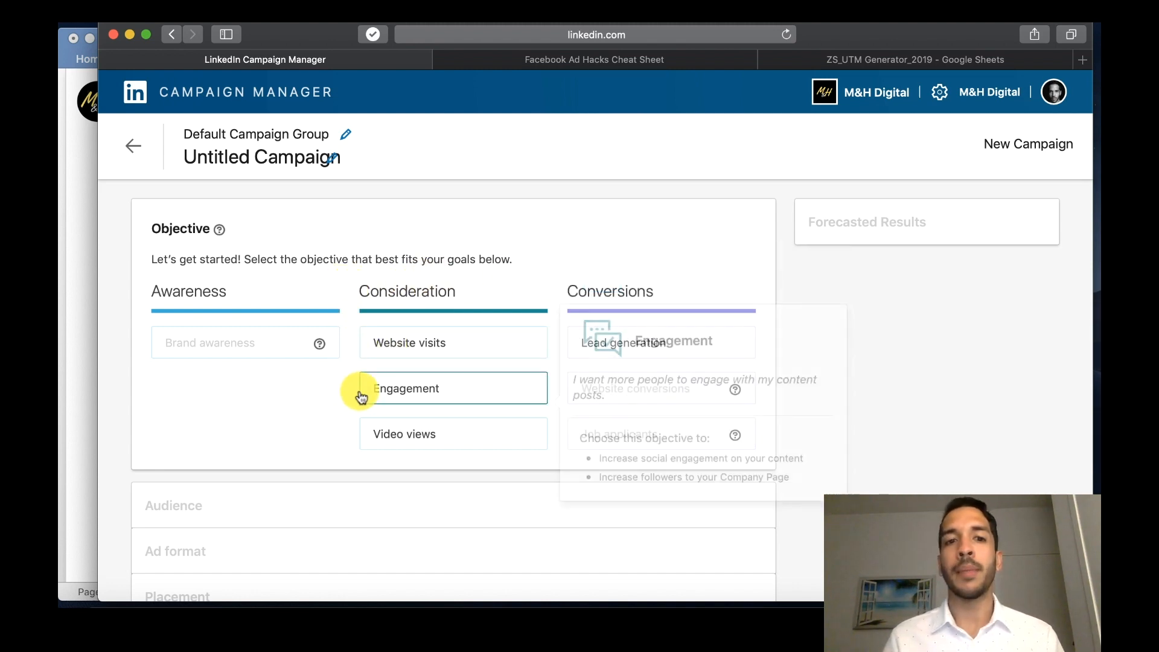
{"action": "mouse_move", "coordinate": [388, 393]}
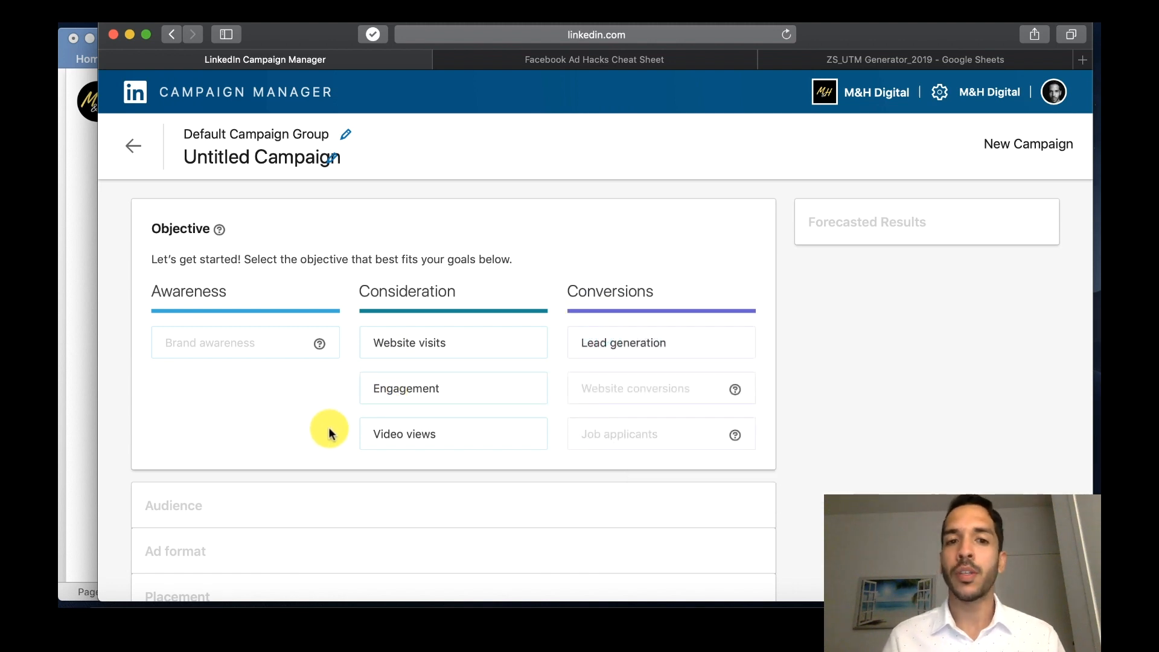
{"action": "mouse_move", "coordinate": [376, 444]}
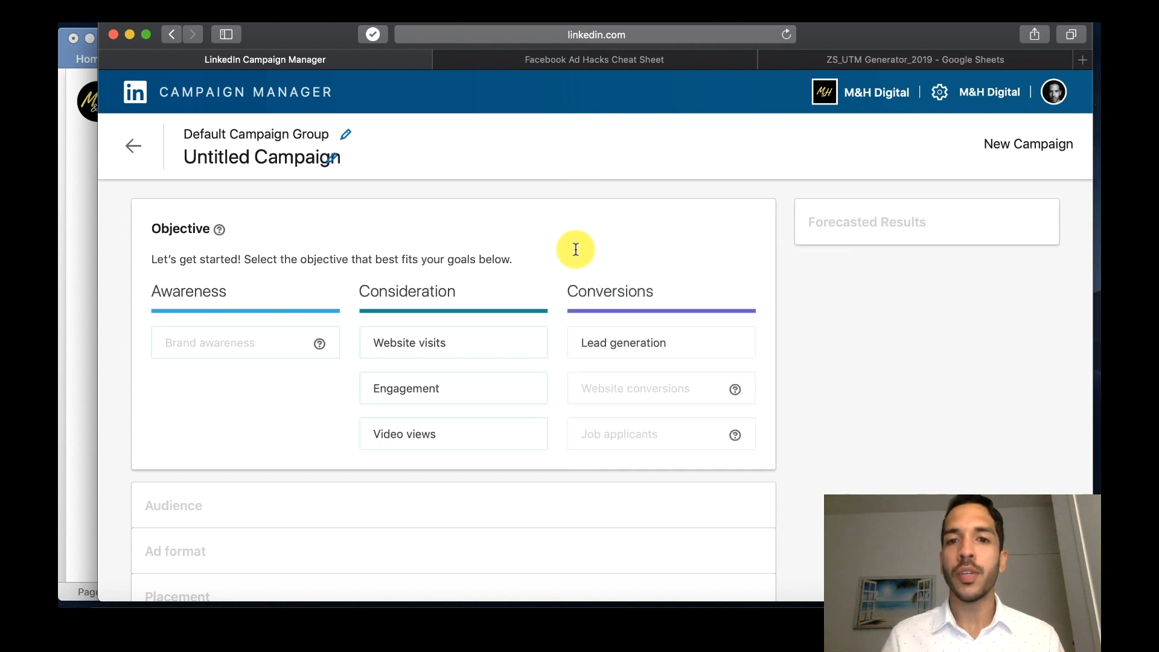
{"action": "mouse_move", "coordinate": [599, 347]}
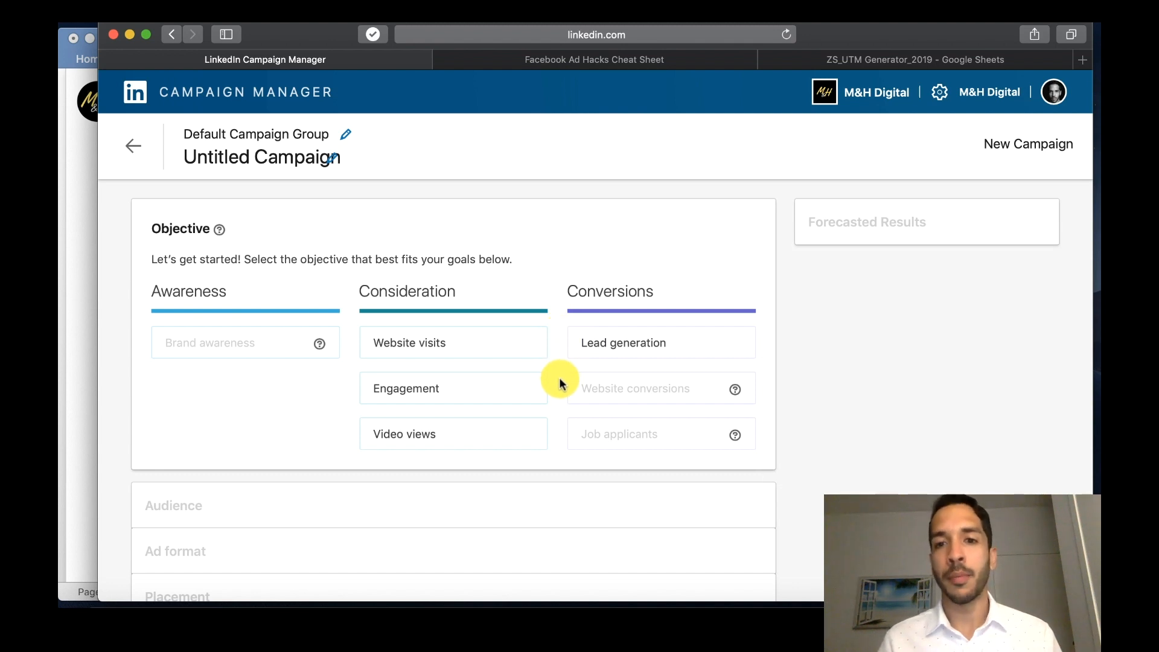
{"action": "mouse_move", "coordinate": [736, 388]}
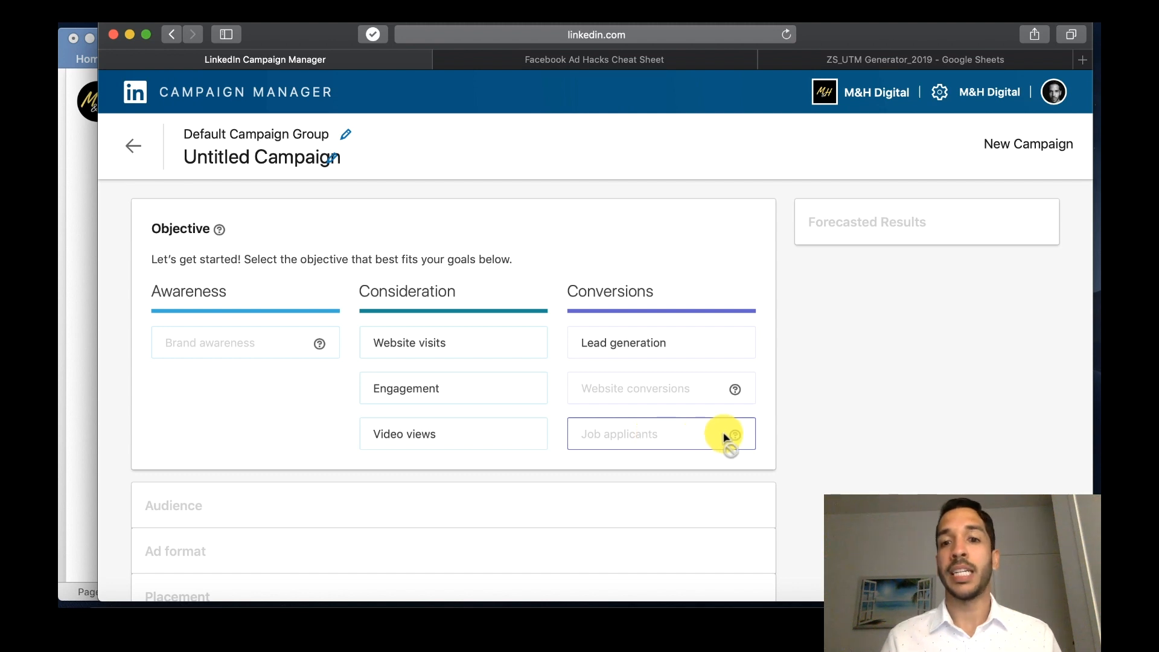
{"action": "mouse_move", "coordinate": [733, 437]}
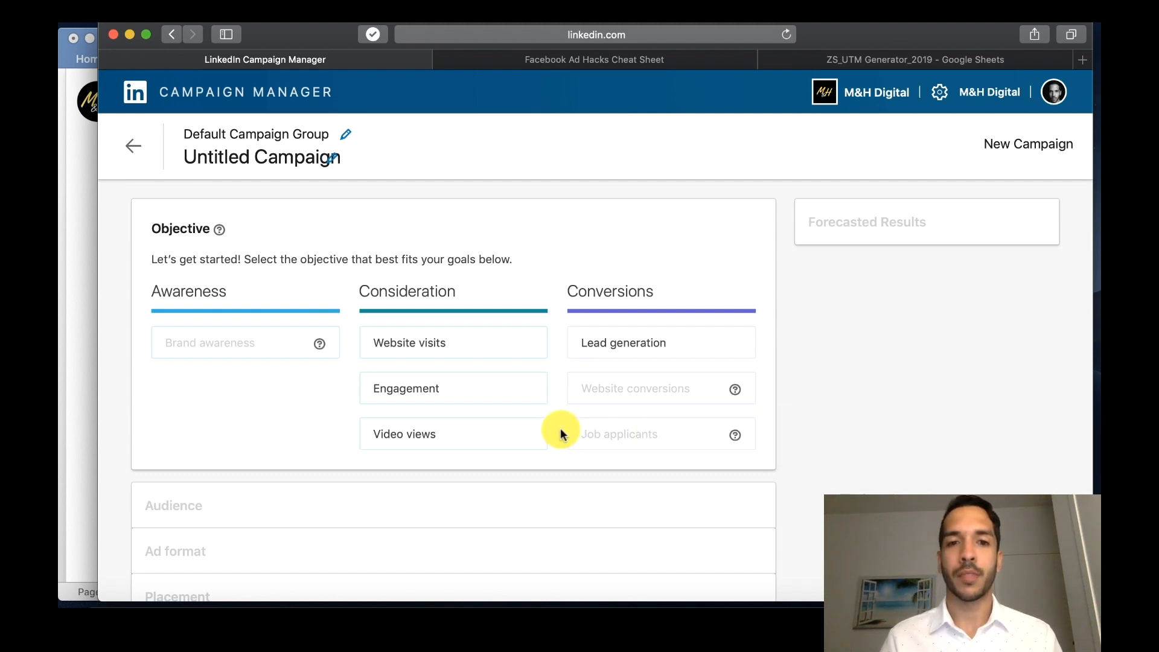
{"action": "mouse_move", "coordinate": [450, 344]}
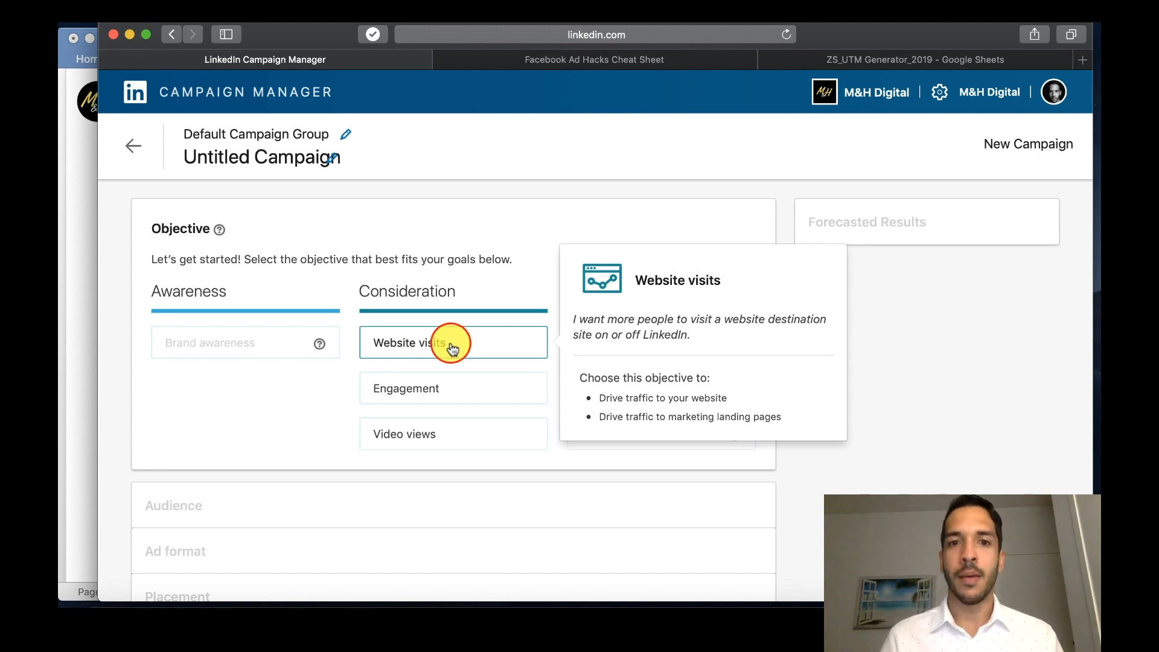
{"action": "left_click", "coordinate": [451, 347]}
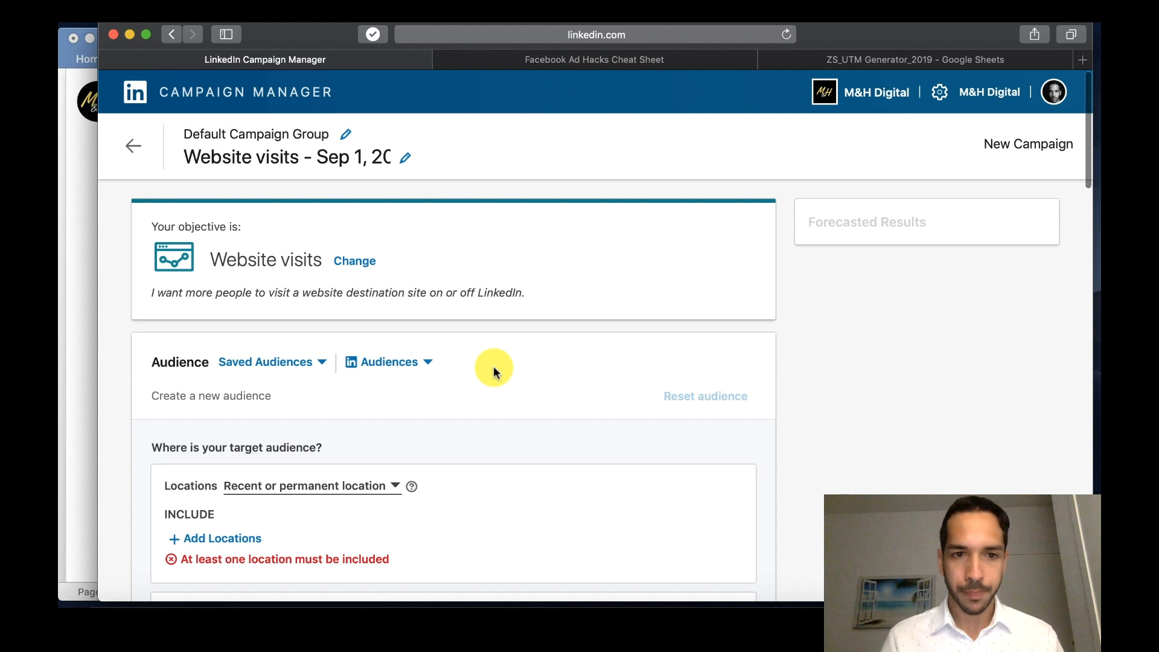
Step: Search the audience locations for "united state" and include United States as the target location
{"action": "scroll", "coordinate": [494, 369], "scroll_direction": "down", "scroll_amount": 3}
{"action": "scroll", "coordinate": [493, 370], "scroll_direction": "down", "scroll_amount": 3}
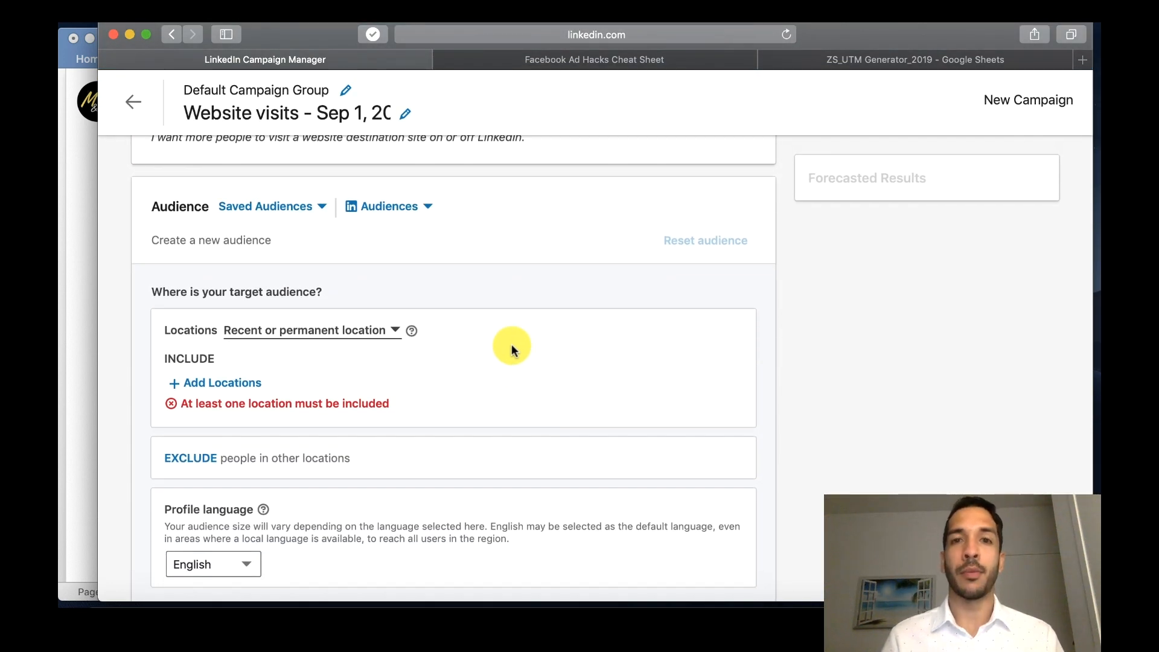
{"action": "scroll", "coordinate": [504, 323], "scroll_direction": "down", "scroll_amount": 1}
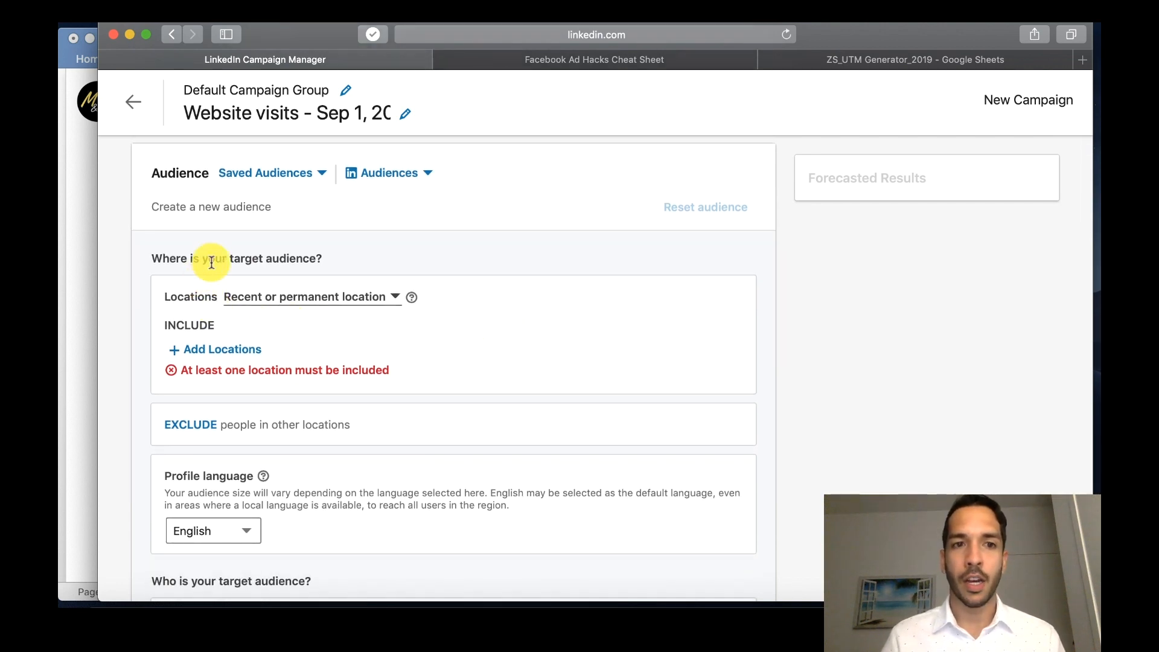
{"action": "left_click", "coordinate": [213, 344]}
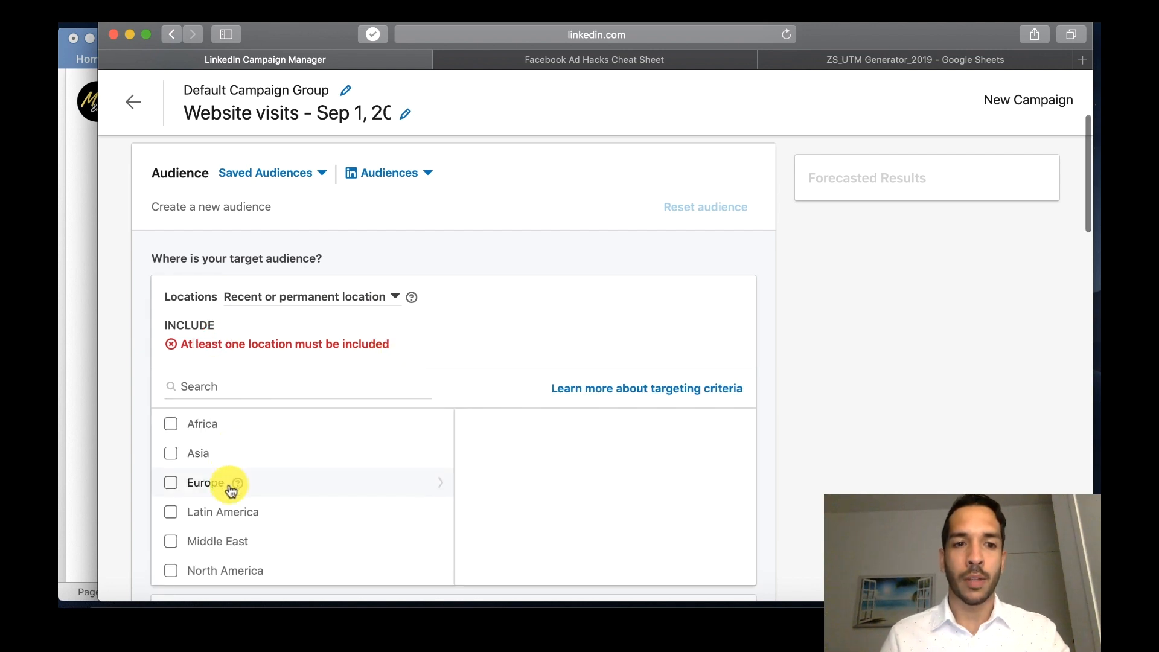
{"action": "left_click", "coordinate": [284, 384]}
{"action": "type", "text": "united"}
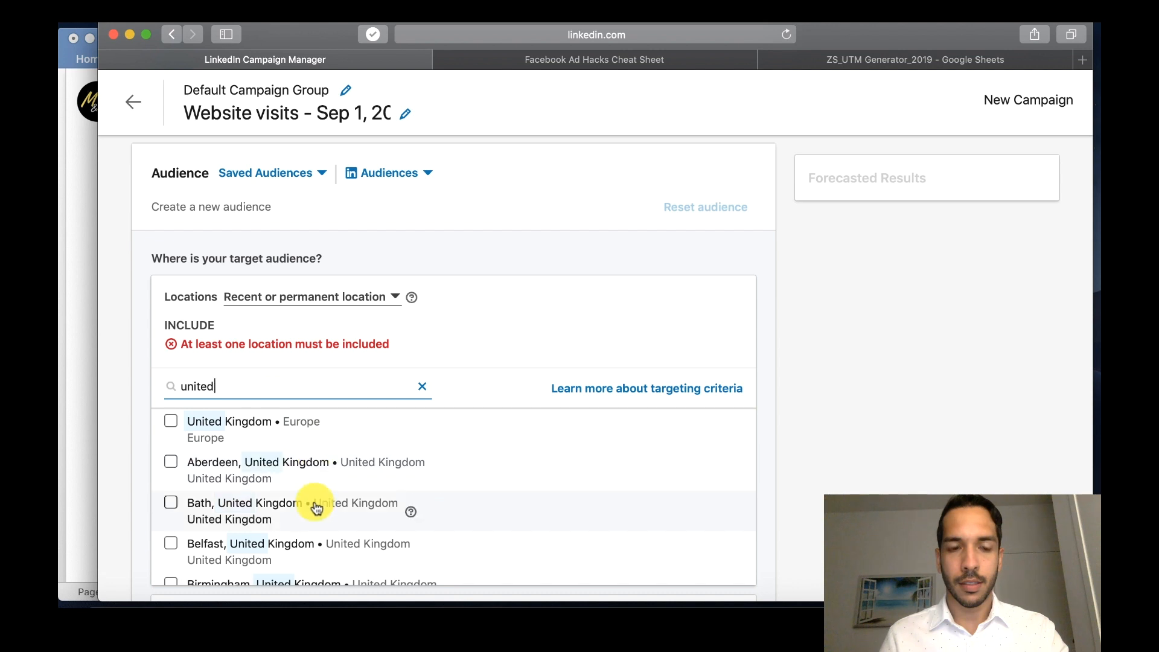
{"action": "type", "text": " state"}
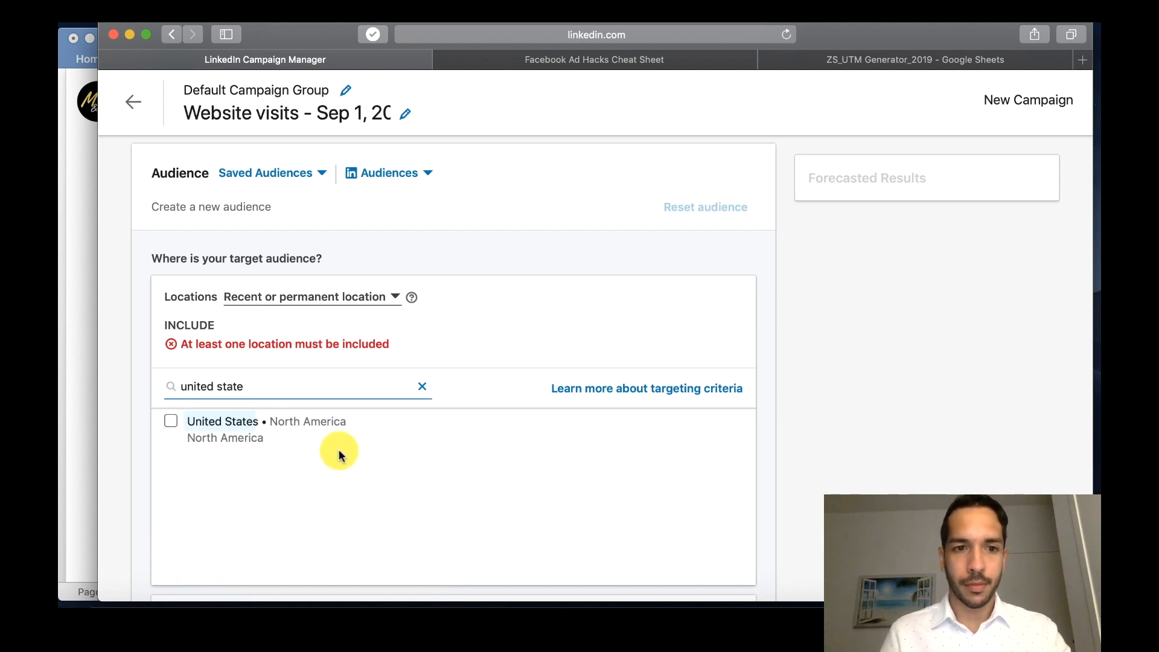
{"action": "left_click", "coordinate": [323, 428]}
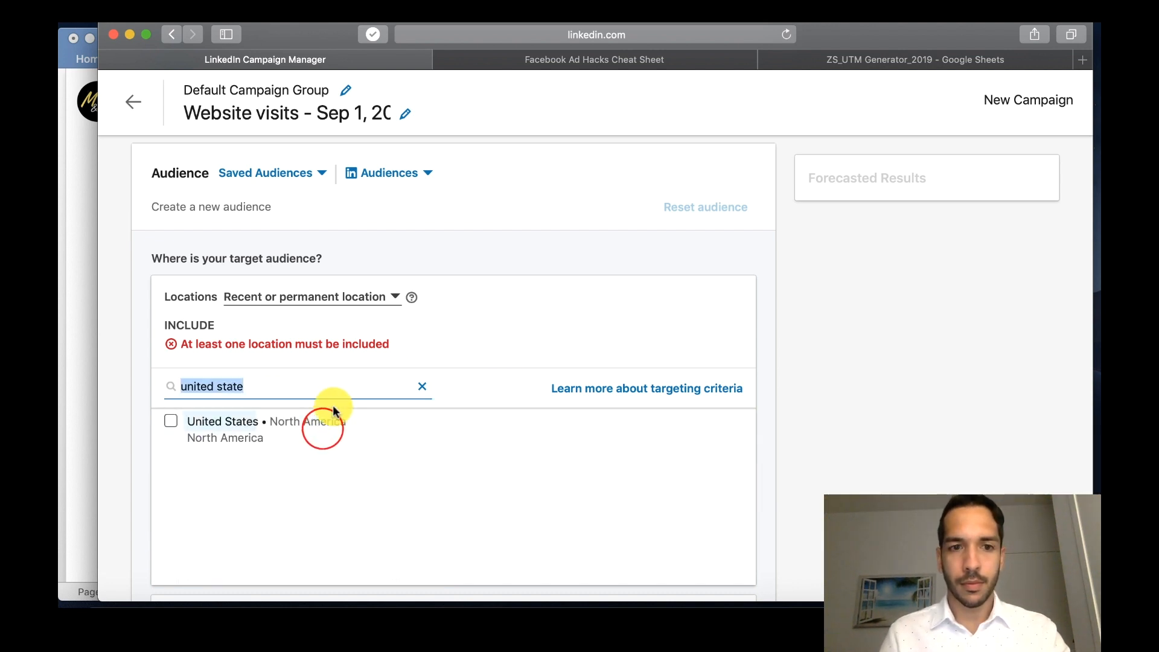
{"action": "left_click", "coordinate": [170, 420]}
{"action": "scroll", "coordinate": [462, 388], "scroll_direction": "up", "scroll_amount": 2}
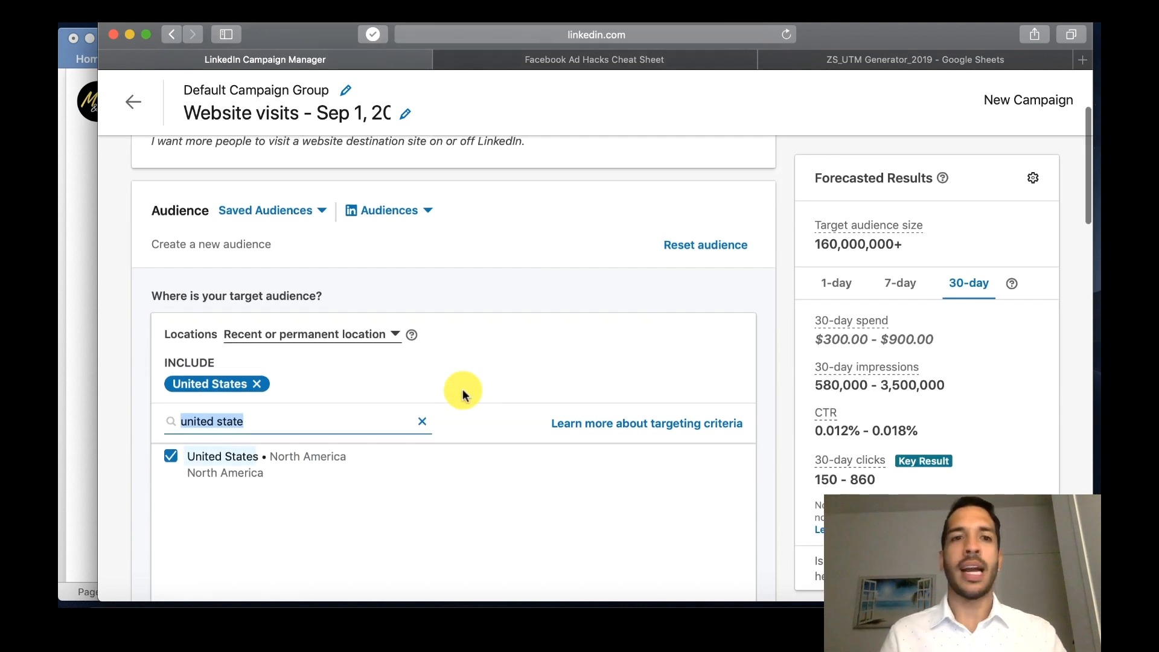
Step: Switch to the Word outline, enlarge it to 90% zoom, and examine the brief's business goal, strategy, media goal, audience and other details
{"action": "left_click", "coordinate": [80, 274]}
{"action": "left_click_drag", "start_coordinate": [445, 279], "coordinate": [701, 293]}
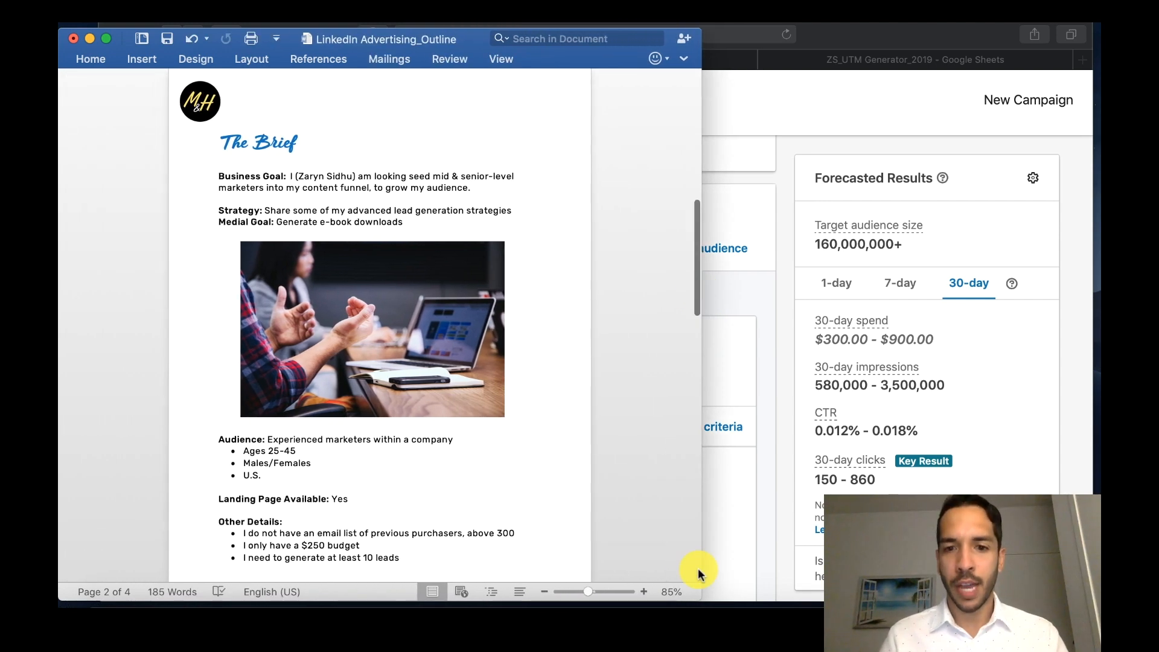
{"action": "left_click", "coordinate": [644, 592]}
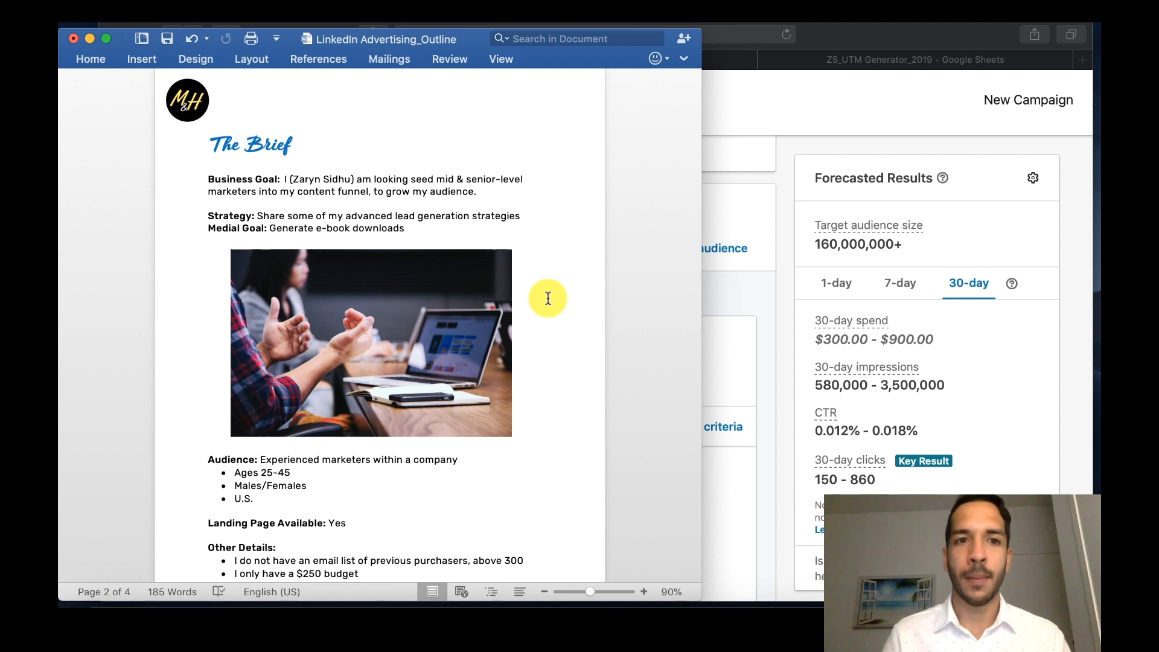
{"action": "scroll", "coordinate": [545, 297], "scroll_direction": "up", "scroll_amount": 3}
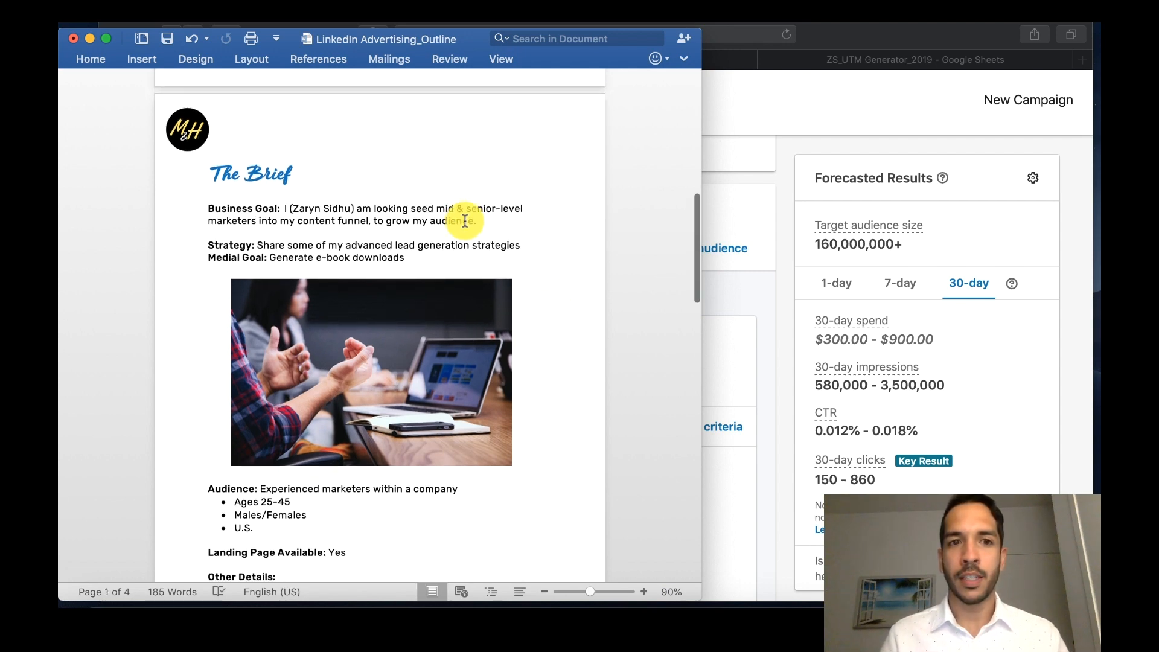
{"action": "scroll", "coordinate": [494, 184], "scroll_direction": "down", "scroll_amount": 3}
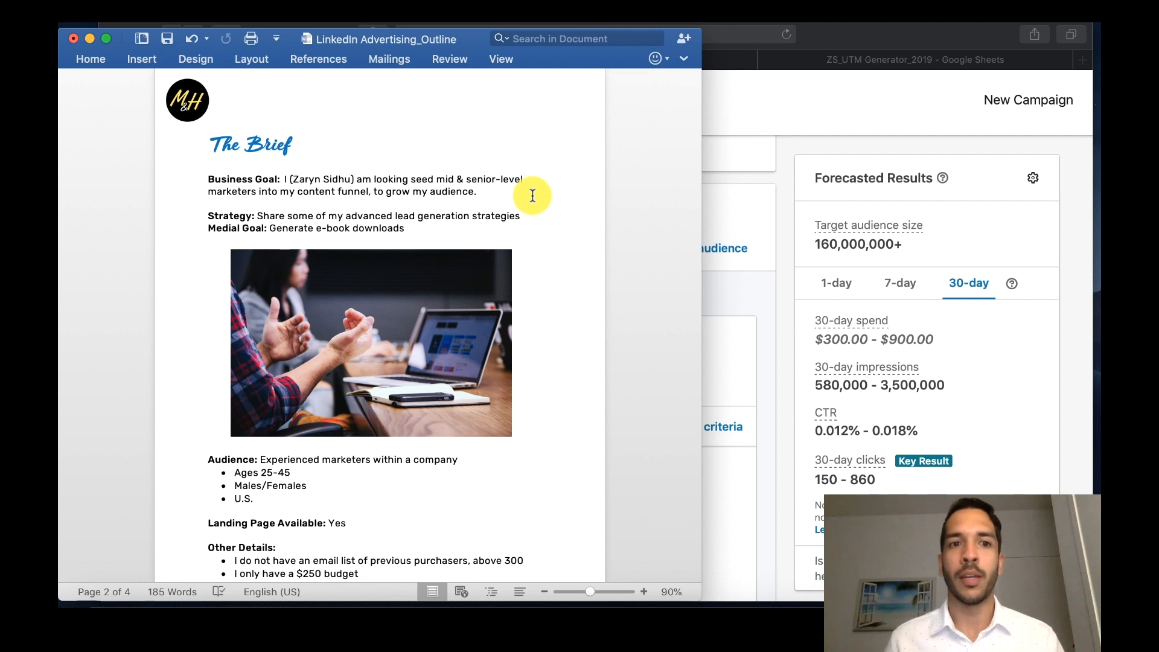
{"action": "left_click_drag", "start_coordinate": [423, 228], "coordinate": [293, 231]}
{"action": "left_click", "coordinate": [440, 228]}
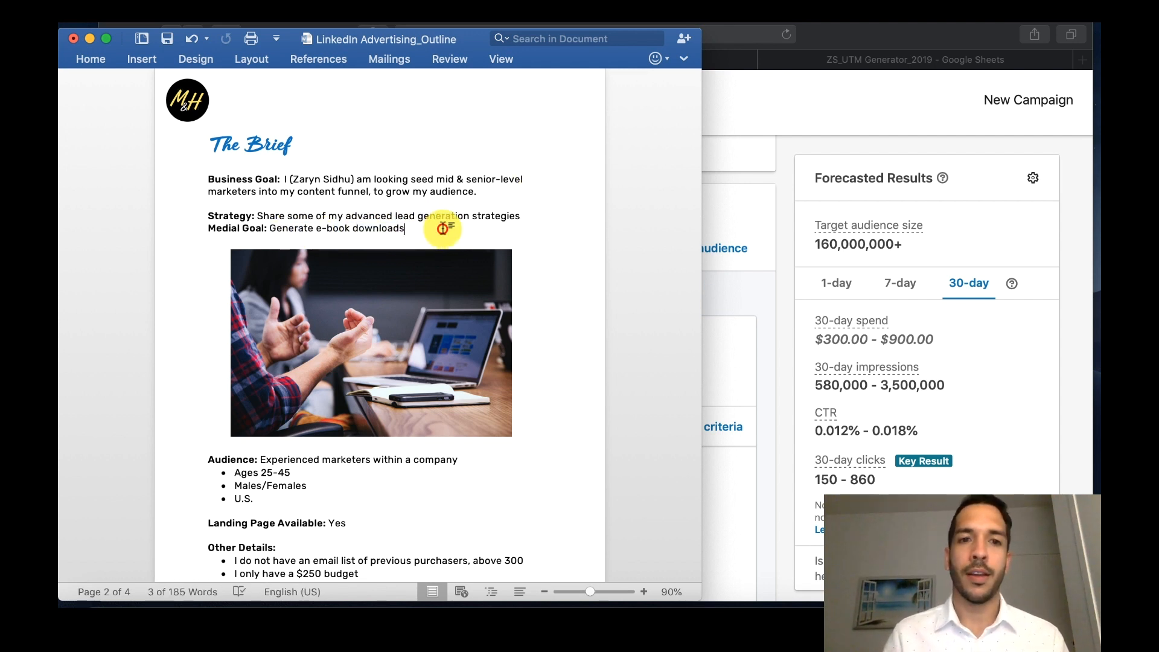
{"action": "scroll", "coordinate": [444, 232], "scroll_direction": "down", "scroll_amount": 5}
{"action": "scroll", "coordinate": [421, 418], "scroll_direction": "down", "scroll_amount": 3}
{"action": "scroll", "coordinate": [354, 312], "scroll_direction": "up", "scroll_amount": 3}
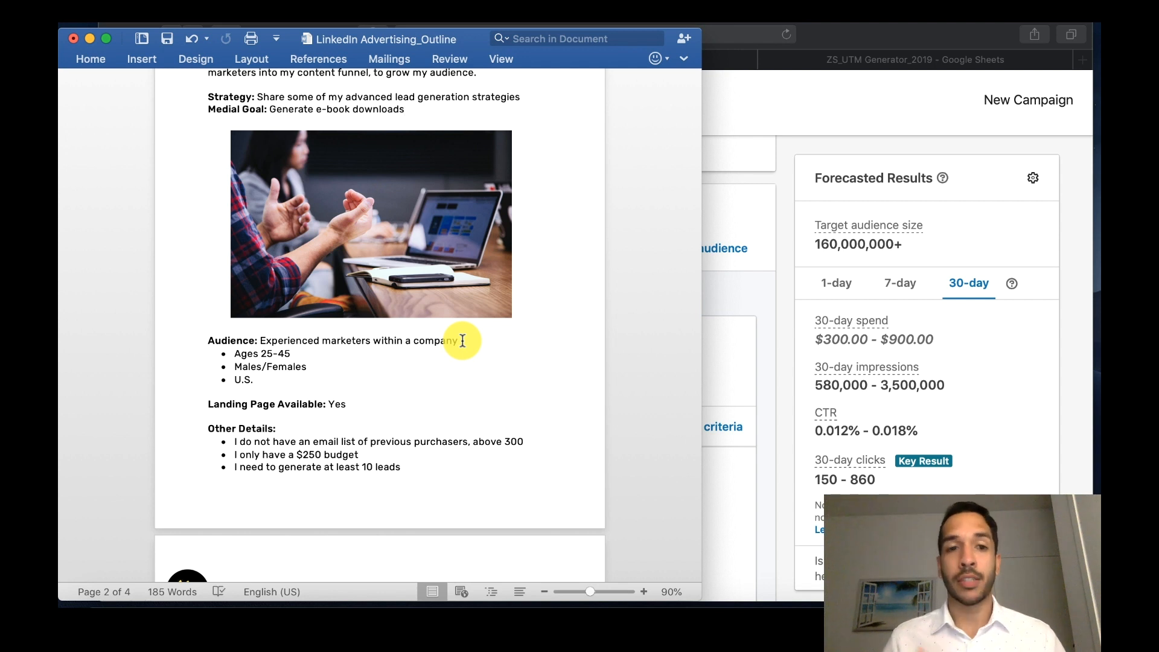
Step: Change the audience age range in the Word brief to 25-54
{"action": "left_click", "coordinate": [300, 353]}
{"action": "key", "text": "BackSpace"}
{"action": "key", "text": "BackSpace"}
{"action": "type", "text": "54"}
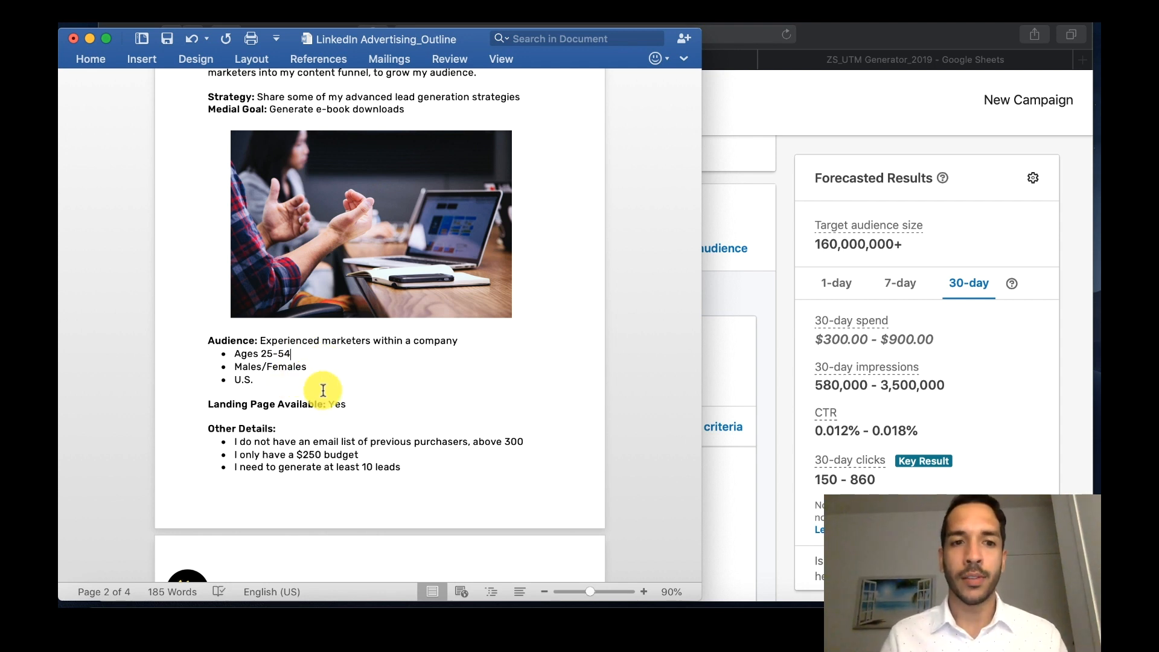
{"action": "left_click", "coordinate": [371, 401]}
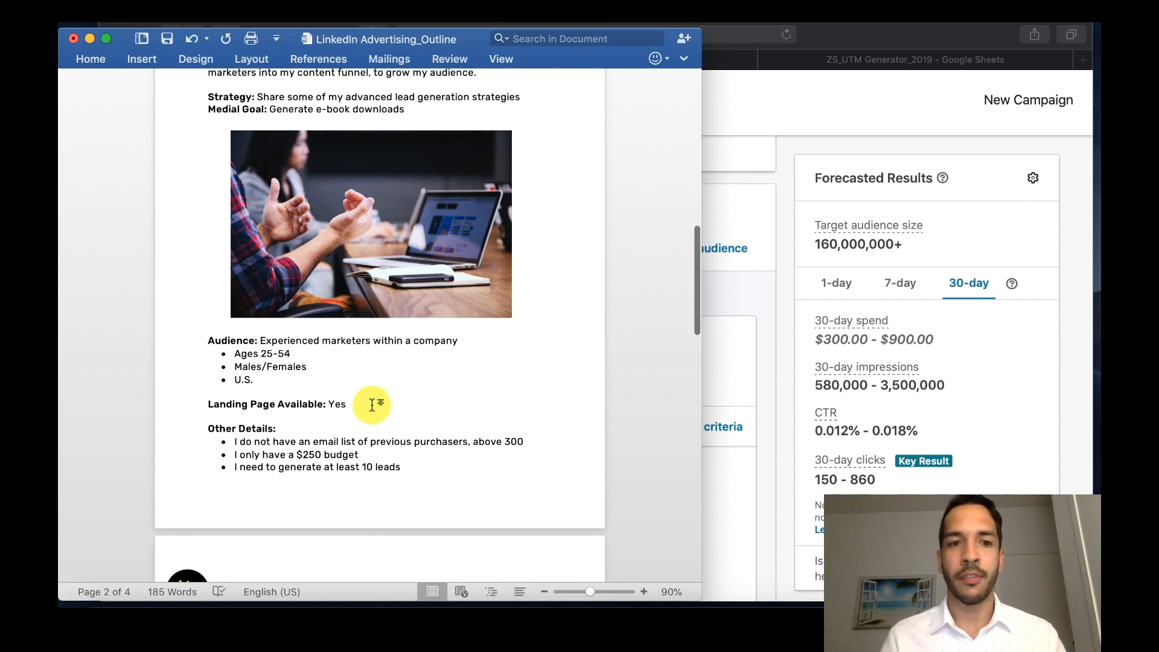
Step: Review the brief's email list, budget and lead count details, and look over its business goal and strategy again
{"action": "left_click_drag", "start_coordinate": [234, 441], "coordinate": [481, 443]}
{"action": "left_click", "coordinate": [525, 441]}
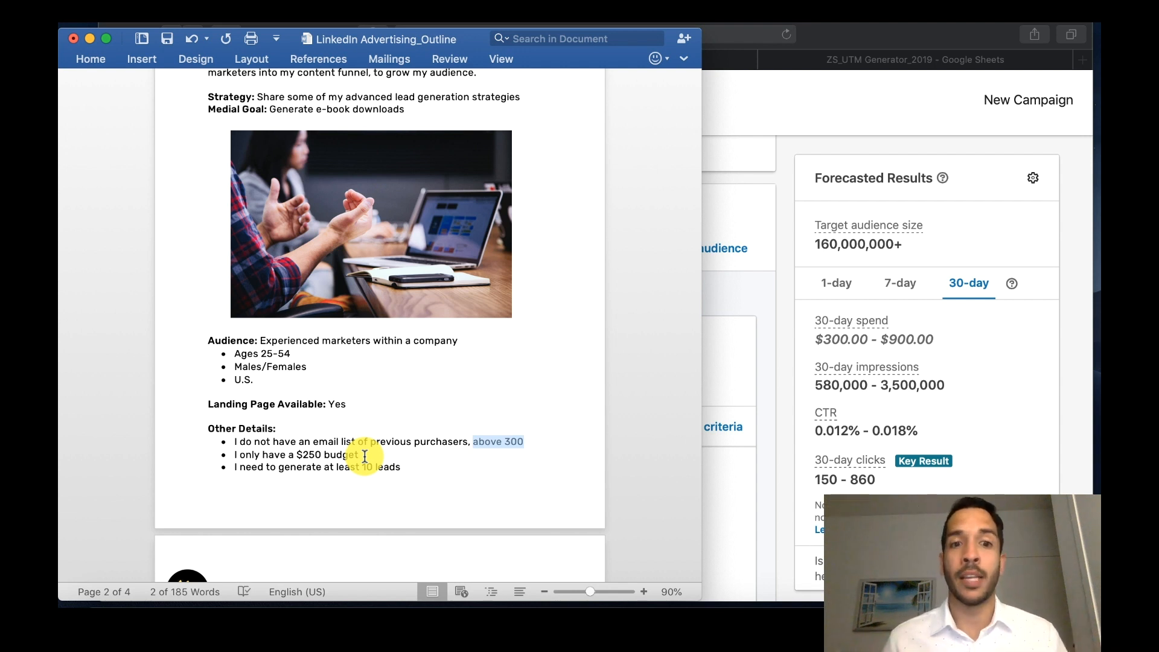
{"action": "left_click", "coordinate": [415, 467]}
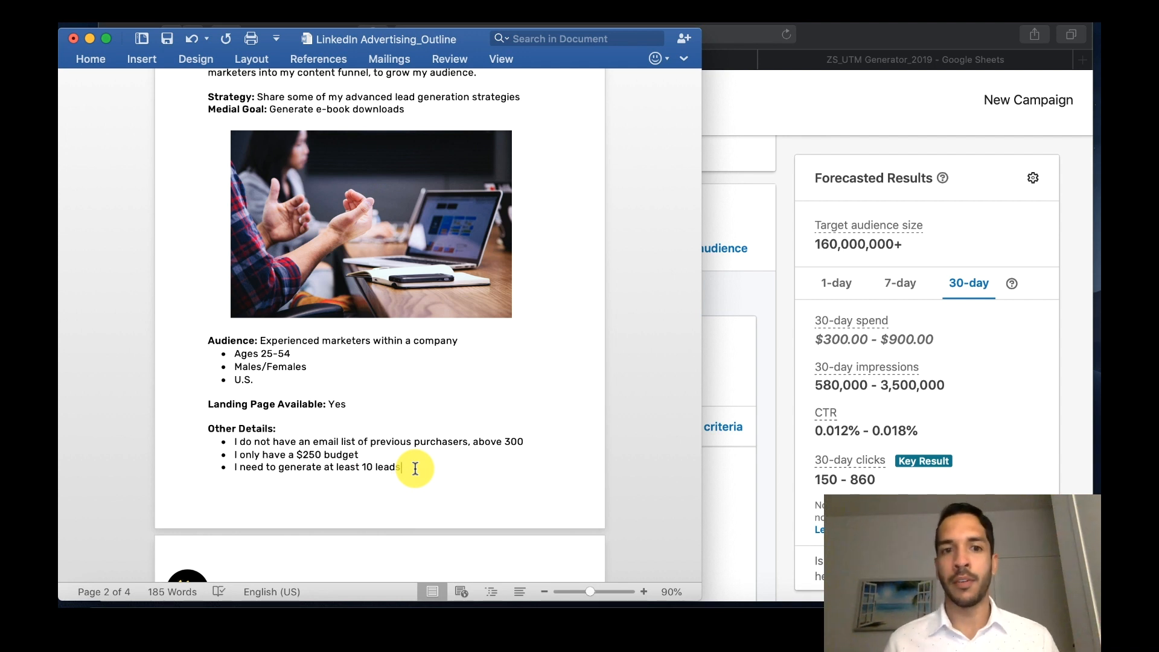
{"action": "scroll", "coordinate": [583, 285], "scroll_direction": "up", "scroll_amount": 3}
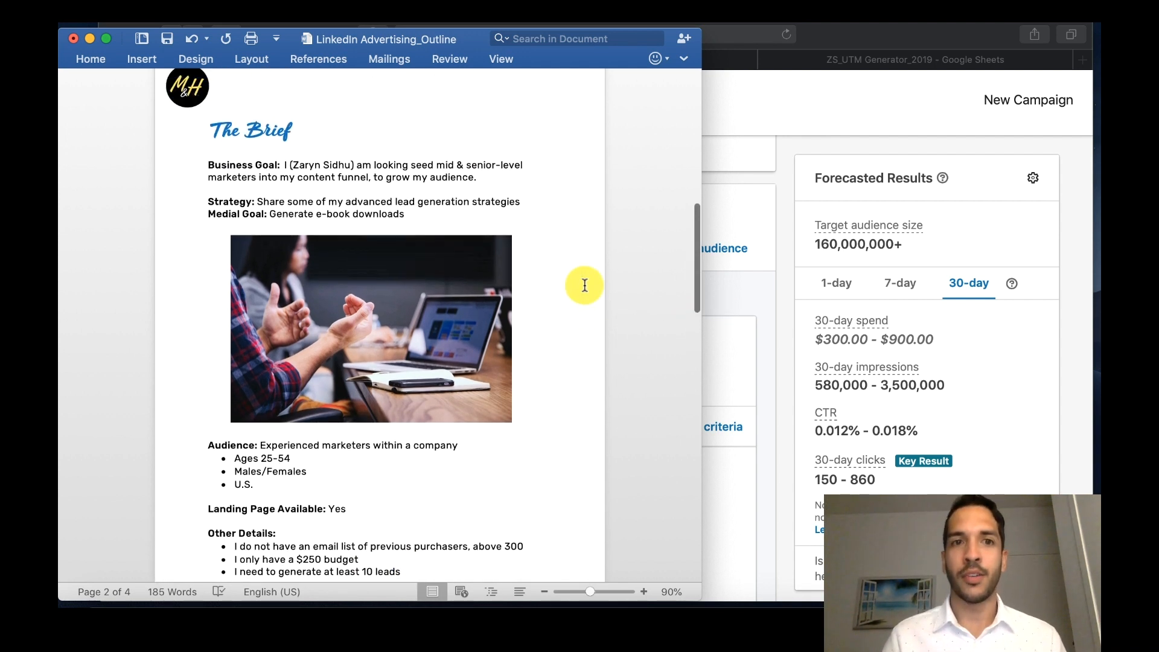
{"action": "scroll", "coordinate": [583, 284], "scroll_direction": "up", "scroll_amount": 1}
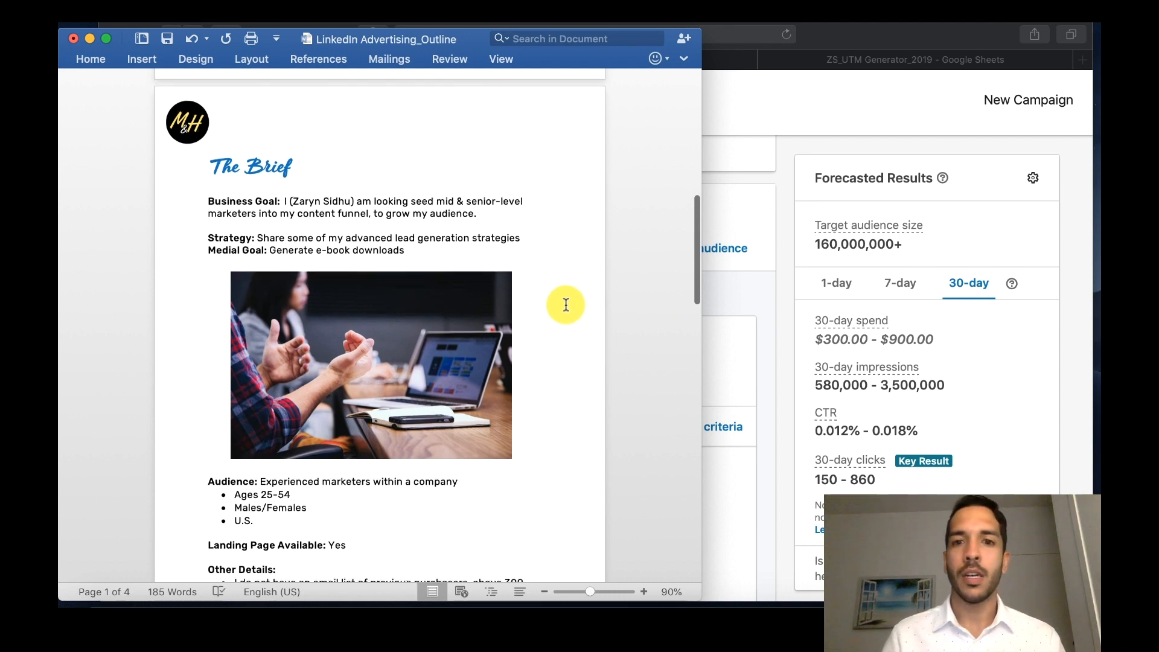
{"action": "scroll", "coordinate": [566, 304], "scroll_direction": "down", "scroll_amount": 5}
{"action": "scroll", "coordinate": [566, 305], "scroll_direction": "up", "scroll_amount": 3}
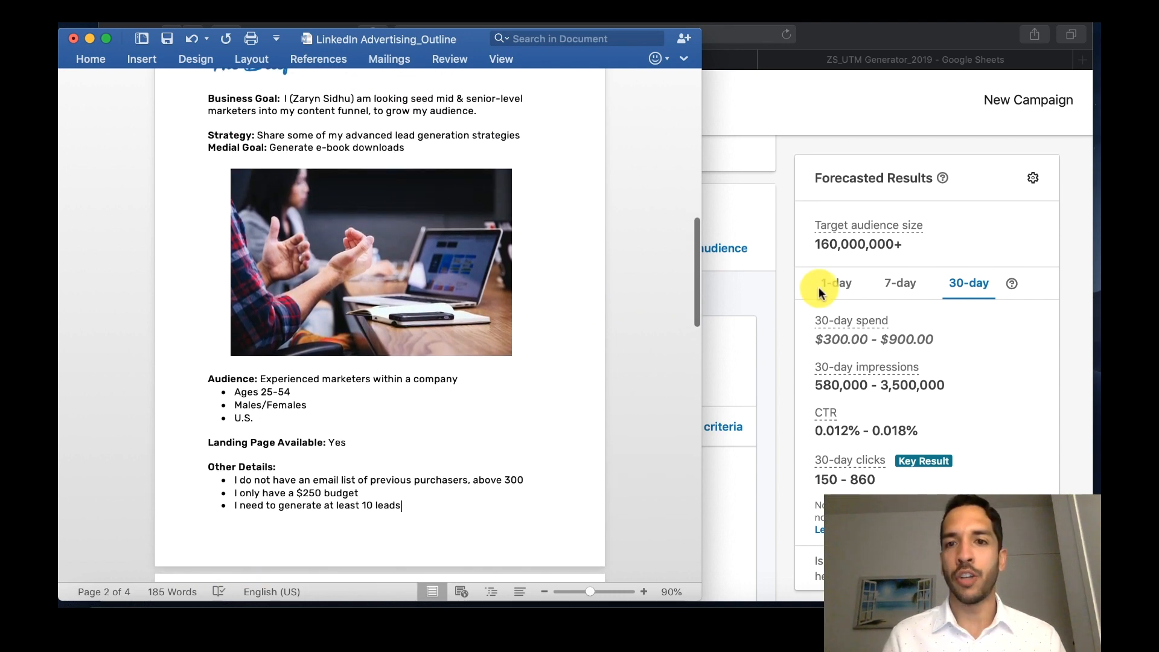
Step: Switch back to LinkedIn Campaign Manager and set the audience's location type to Permanent location
{"action": "left_click", "coordinate": [782, 263]}
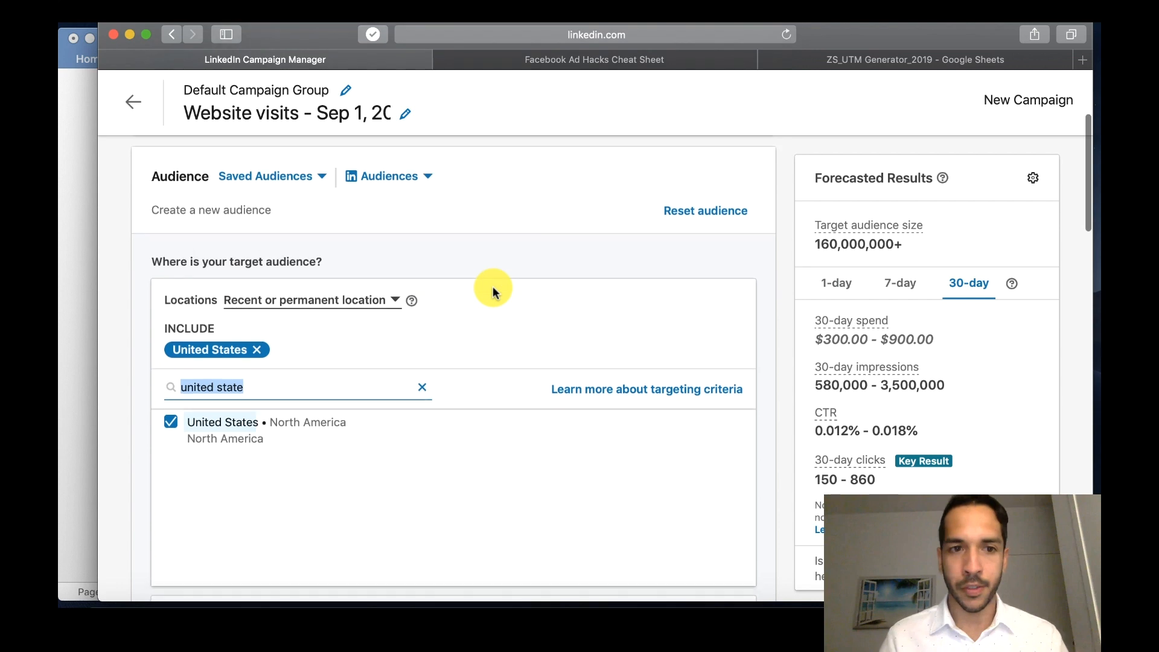
{"action": "scroll", "coordinate": [493, 292], "scroll_direction": "down", "scroll_amount": 1}
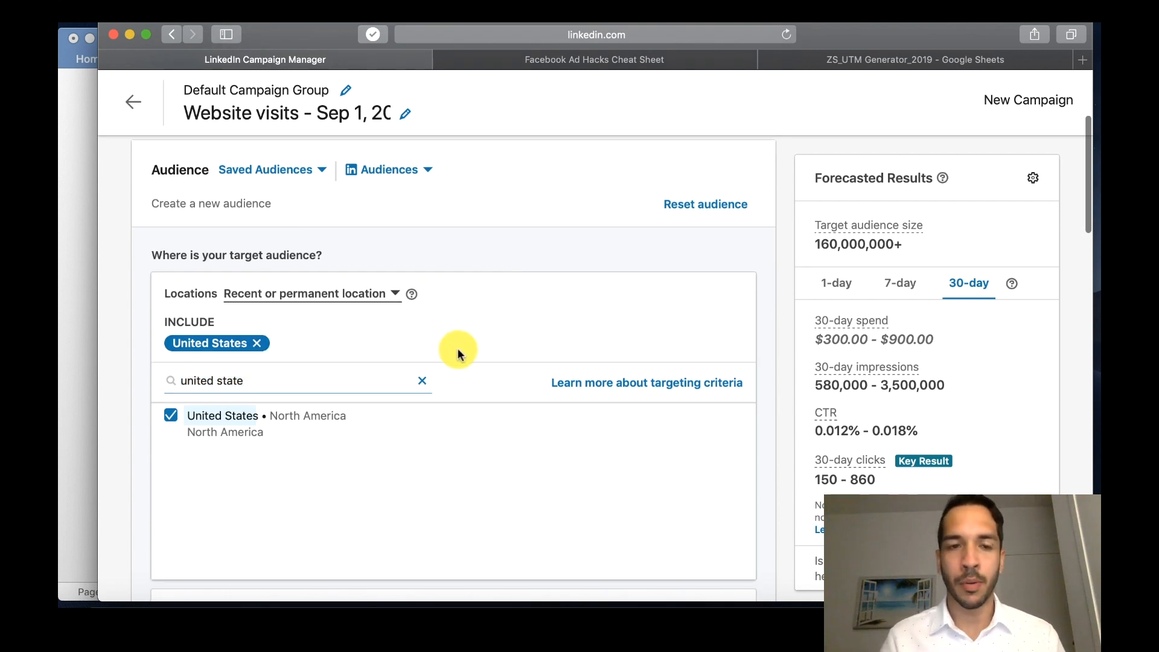
{"action": "left_click", "coordinate": [378, 296]}
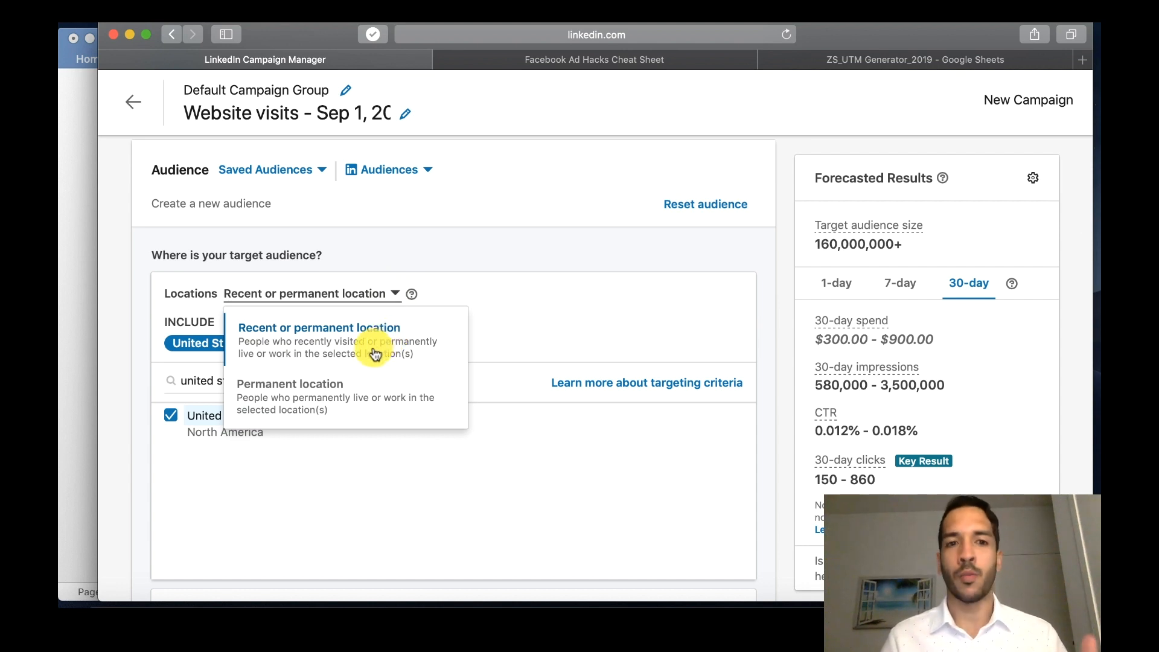
{"action": "left_click", "coordinate": [341, 385]}
{"action": "left_click", "coordinate": [531, 327]}
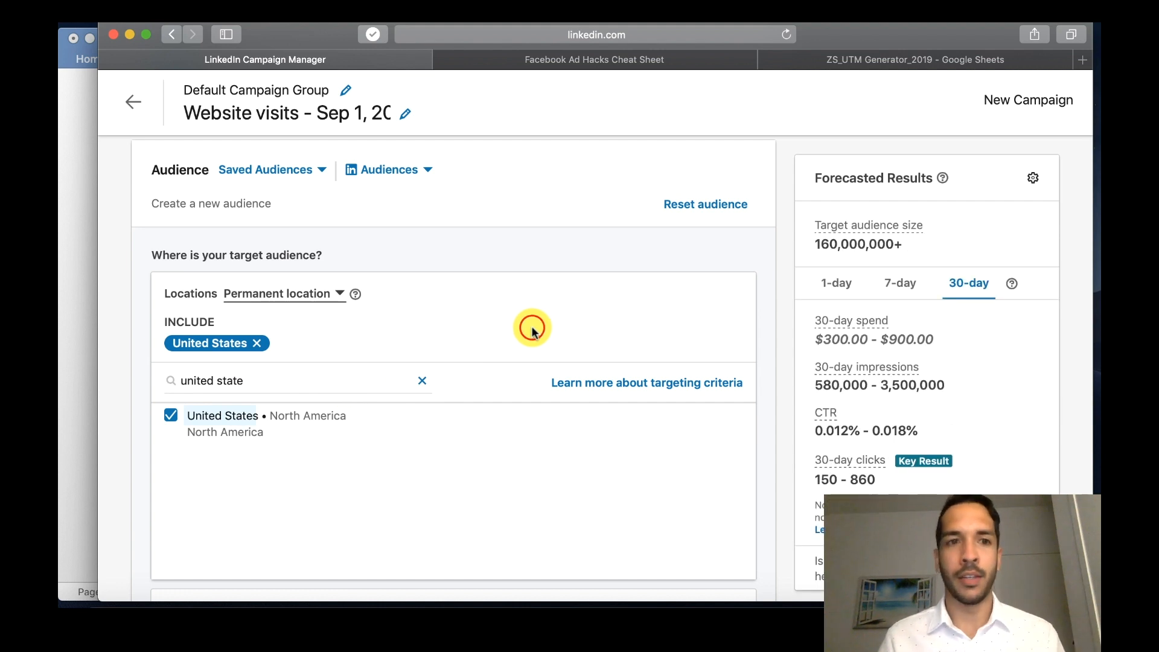
Step: Clear the location search text, keeping United States as the included location
{"action": "scroll", "coordinate": [519, 320], "scroll_direction": "down", "scroll_amount": 2}
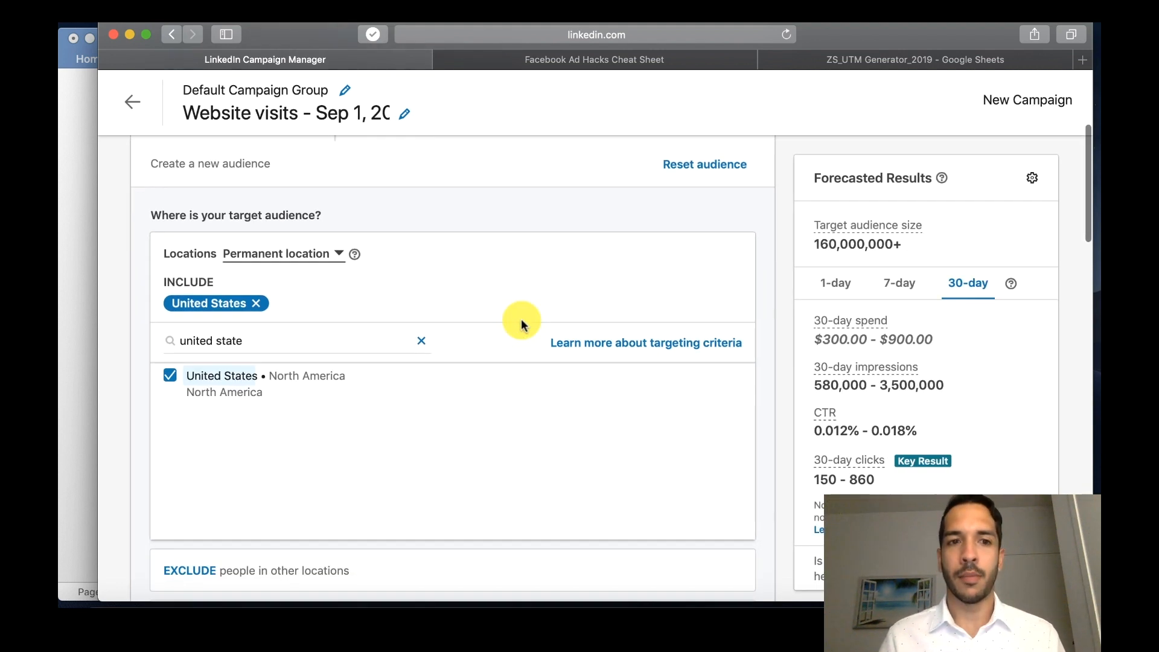
{"action": "scroll", "coordinate": [513, 274], "scroll_direction": "down", "scroll_amount": 5}
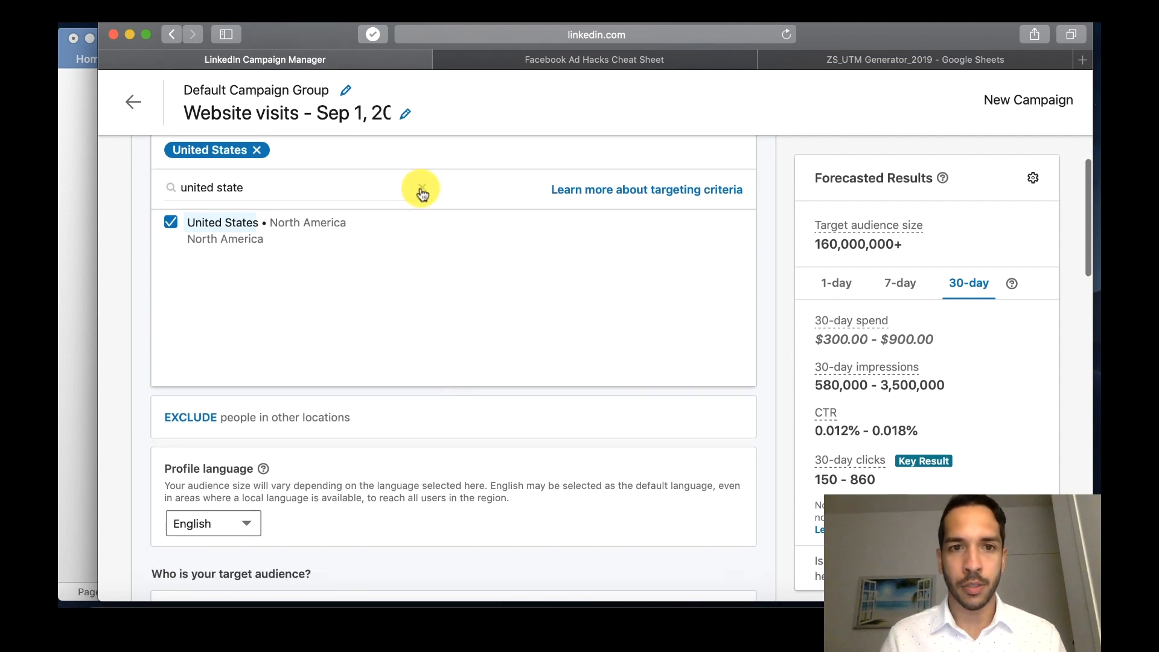
{"action": "left_click", "coordinate": [421, 192]}
{"action": "scroll", "coordinate": [466, 200], "scroll_direction": "up", "scroll_amount": 3}
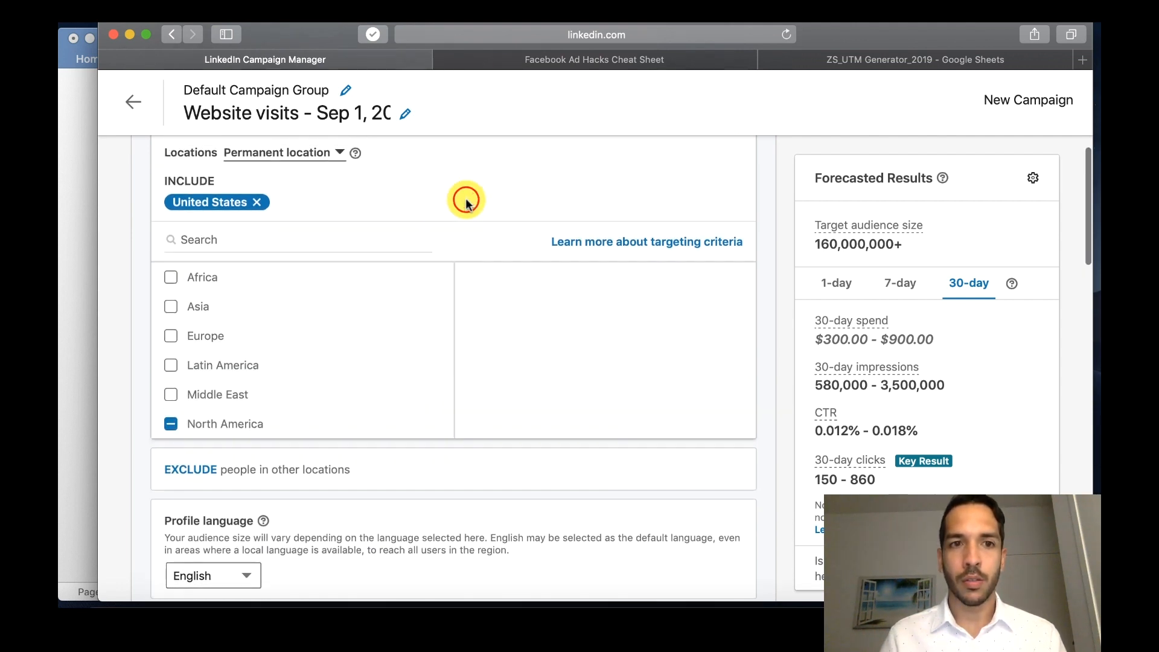
{"action": "left_click", "coordinate": [465, 199]}
Step: Narrow the target audience by education degrees, searching for "bac" and including Bachelor's degree
{"action": "scroll", "coordinate": [462, 300], "scroll_direction": "down", "scroll_amount": 10}
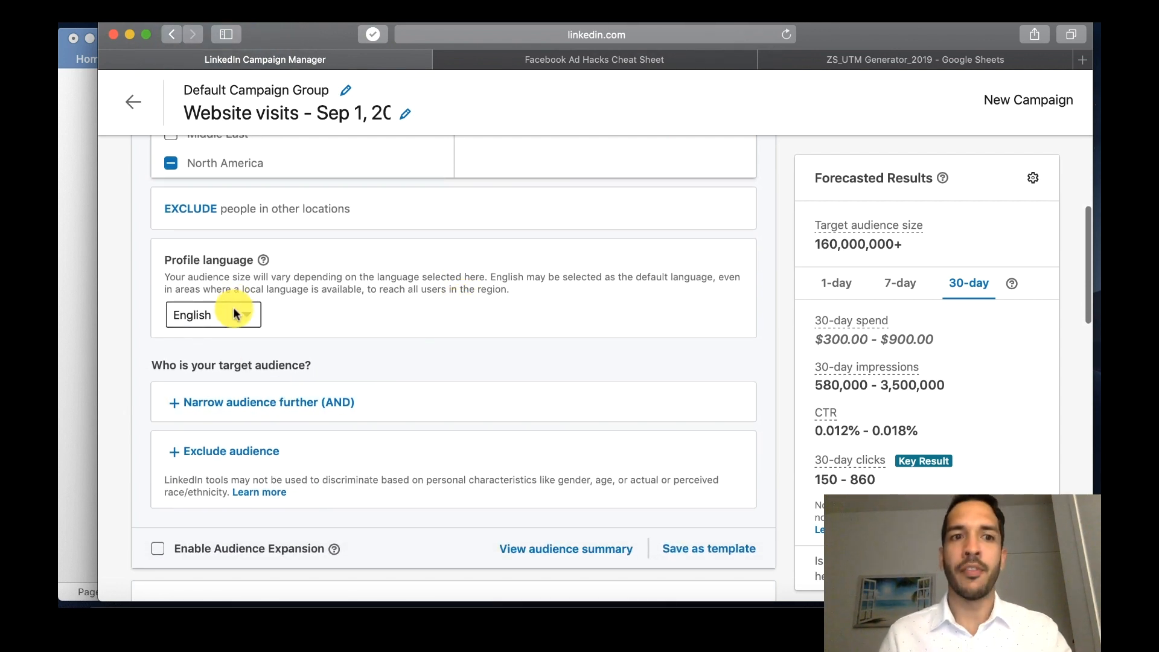
{"action": "left_click", "coordinate": [272, 400]}
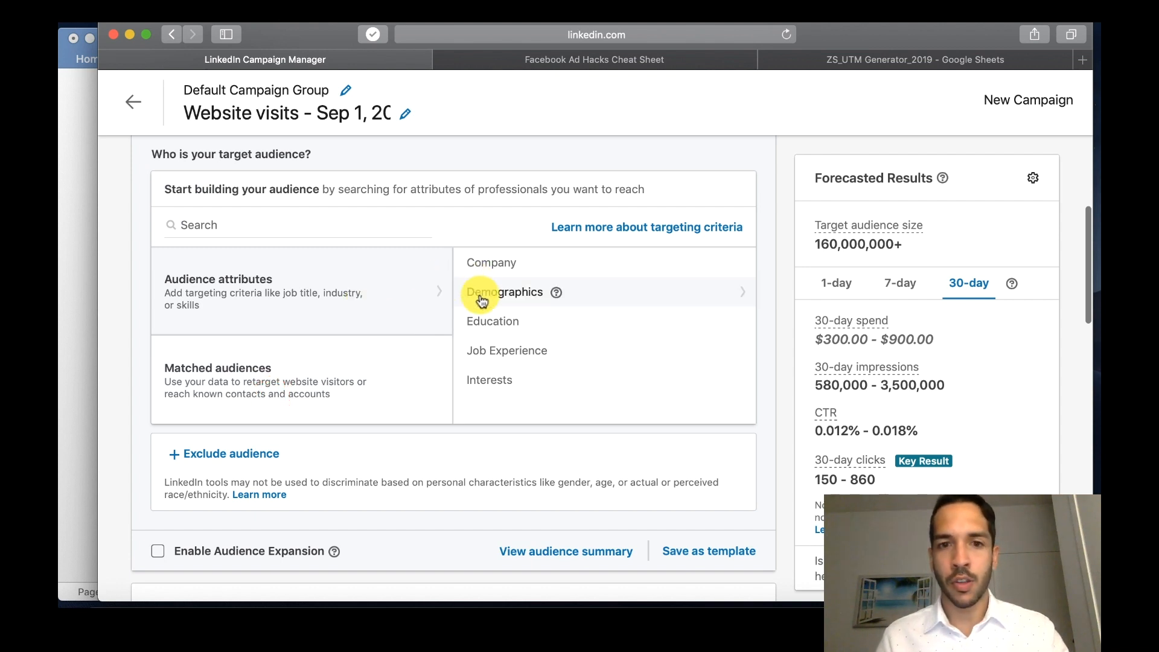
{"action": "left_click", "coordinate": [500, 323]}
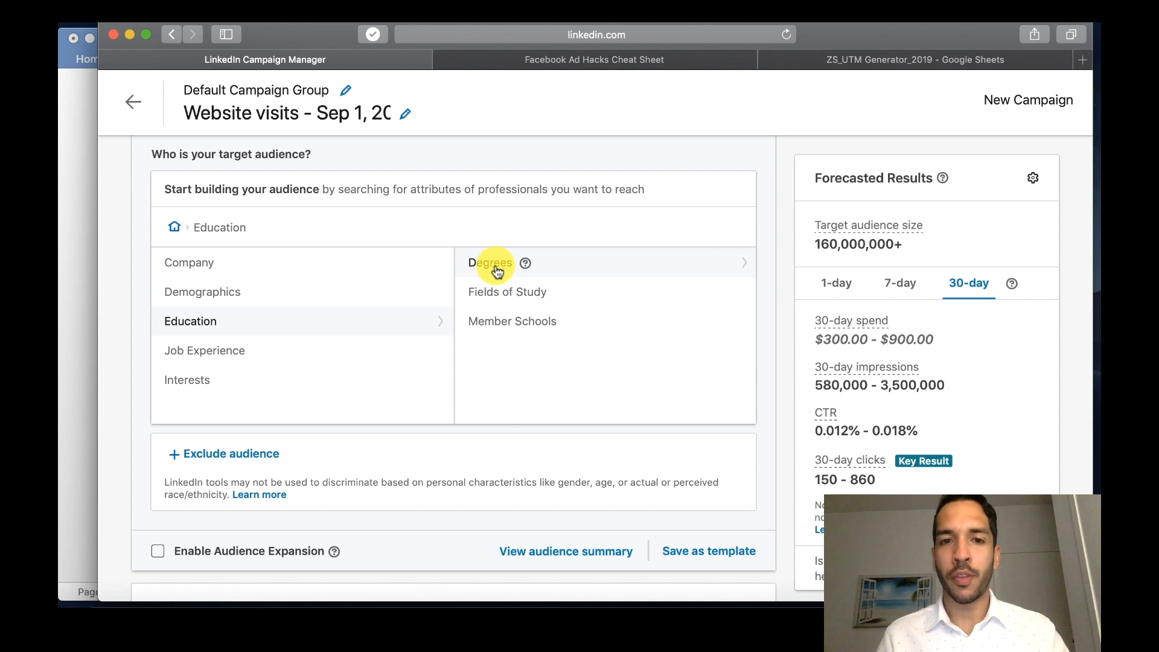
{"action": "left_click", "coordinate": [493, 266]}
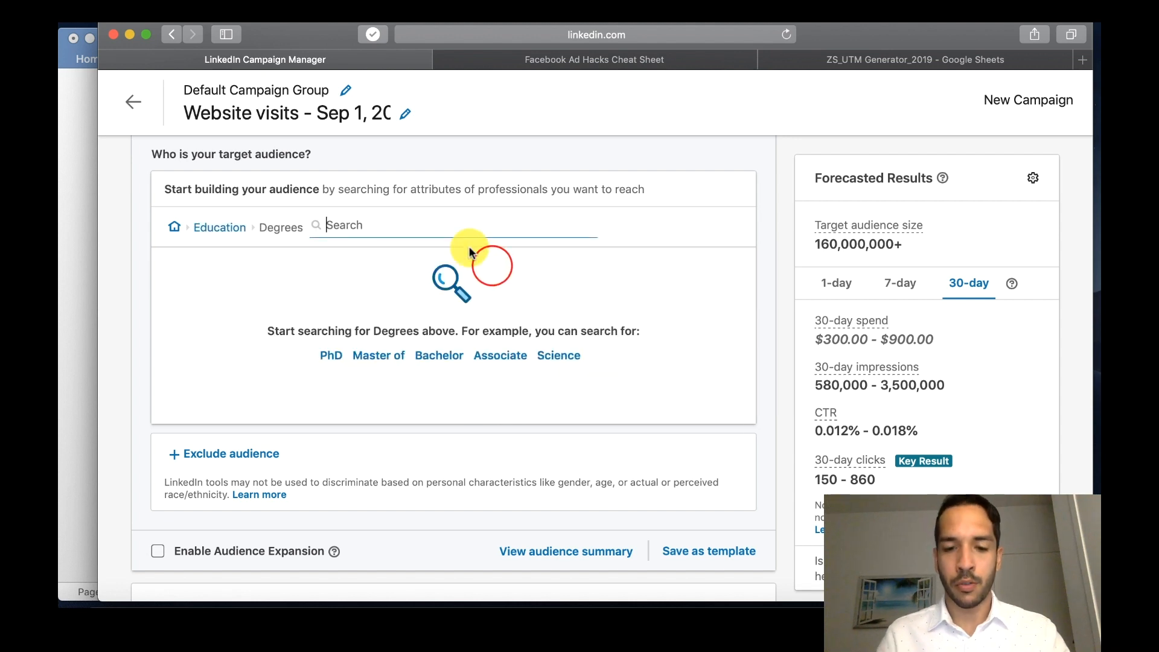
{"action": "type", "text": "bac"}
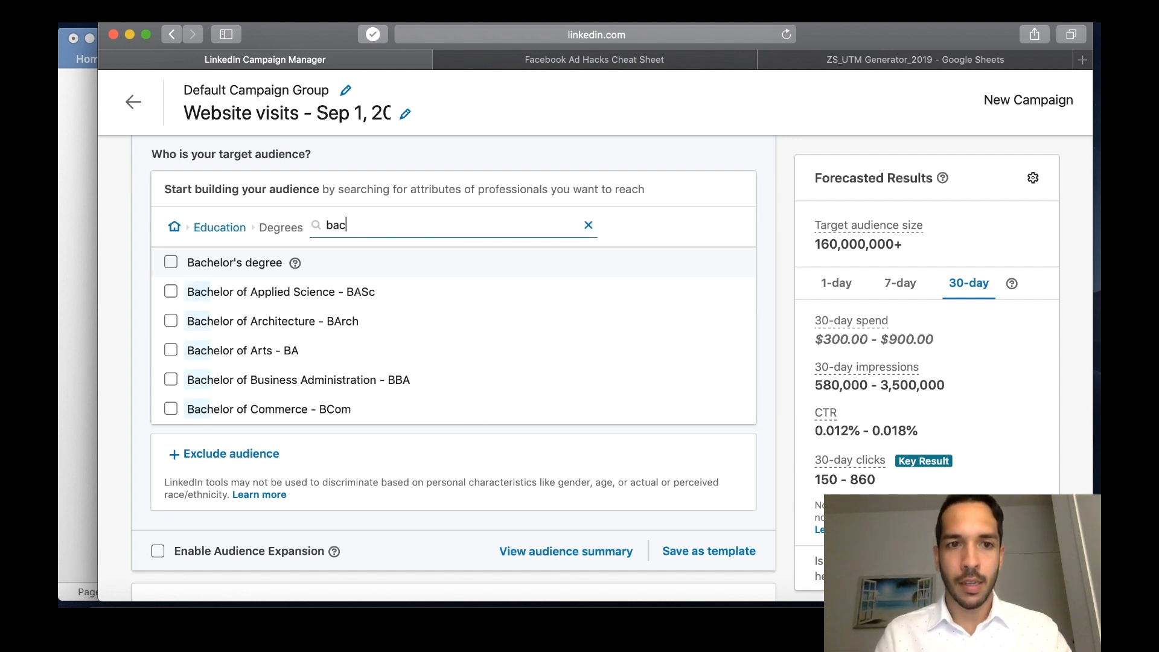
{"action": "left_click", "coordinate": [171, 263]}
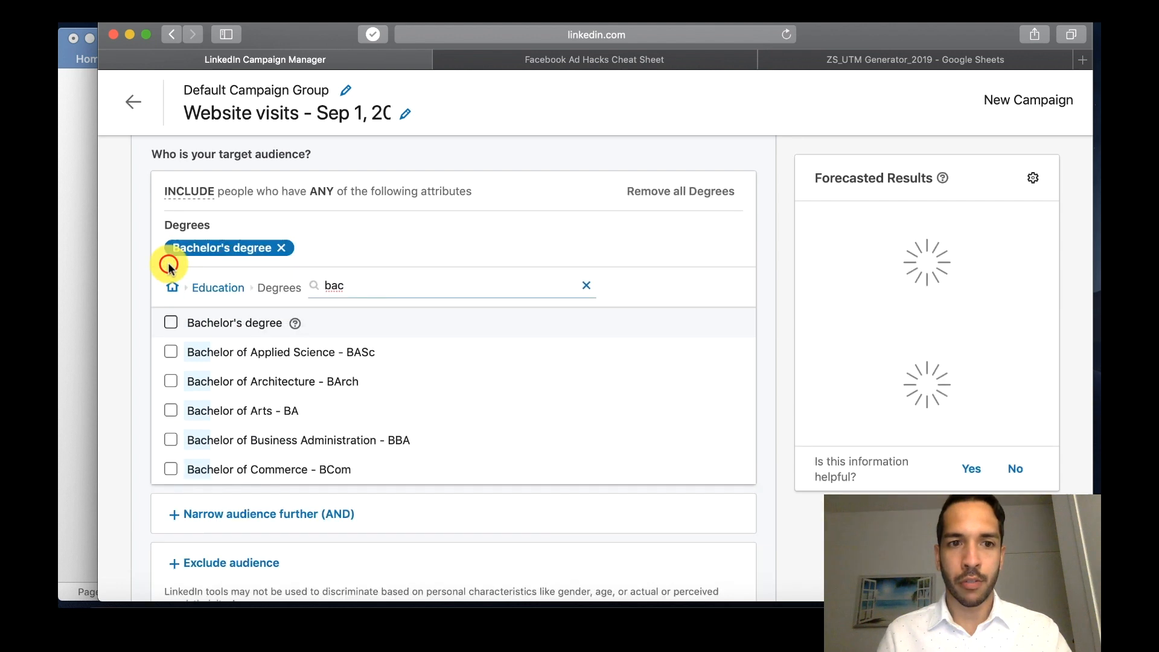
Step: Include the Business Administration (BBA), Commerce (BCom) and Technology (BTech) bachelor's degrees, and clear the degree search
{"action": "scroll", "coordinate": [175, 403], "scroll_direction": "down", "scroll_amount": 1}
{"action": "left_click", "coordinate": [171, 416]}
{"action": "scroll", "coordinate": [178, 423], "scroll_direction": "down", "scroll_amount": 3}
{"action": "left_click", "coordinate": [171, 382]}
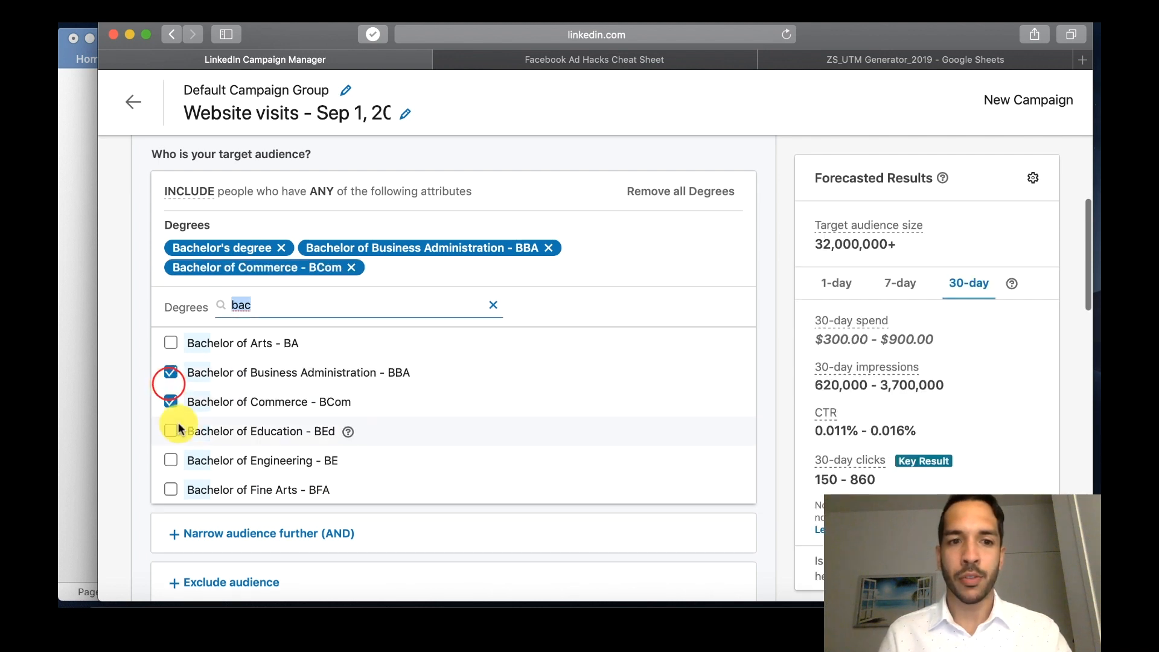
{"action": "scroll", "coordinate": [179, 427], "scroll_direction": "down", "scroll_amount": 2}
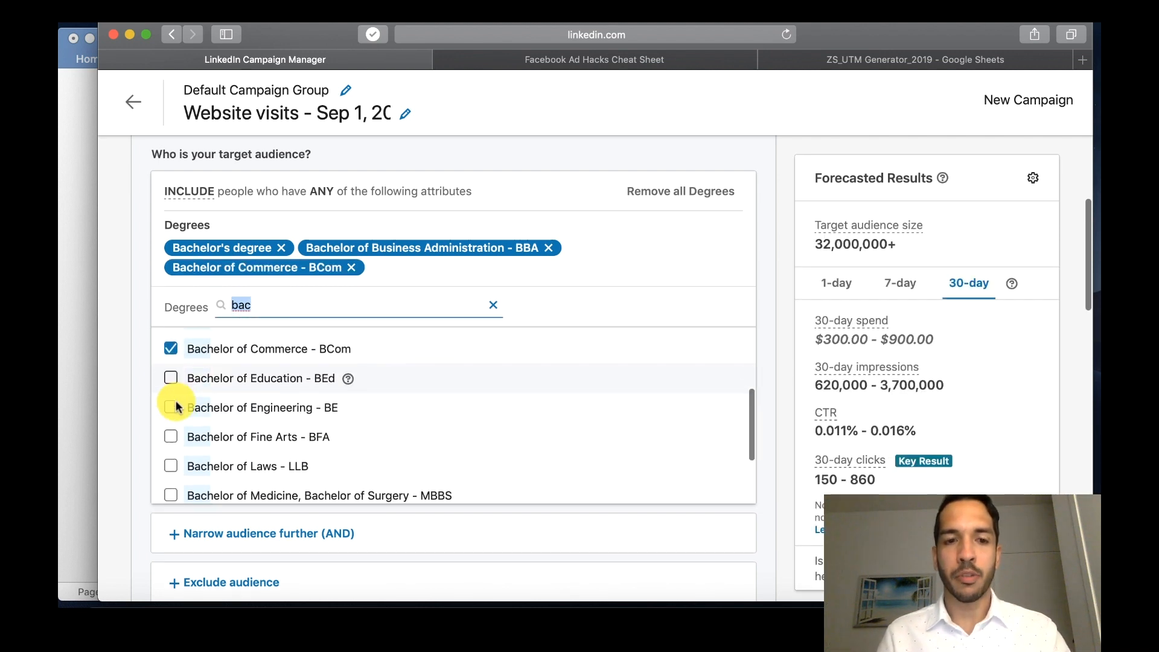
{"action": "scroll", "coordinate": [179, 425], "scroll_direction": "down", "scroll_amount": 5}
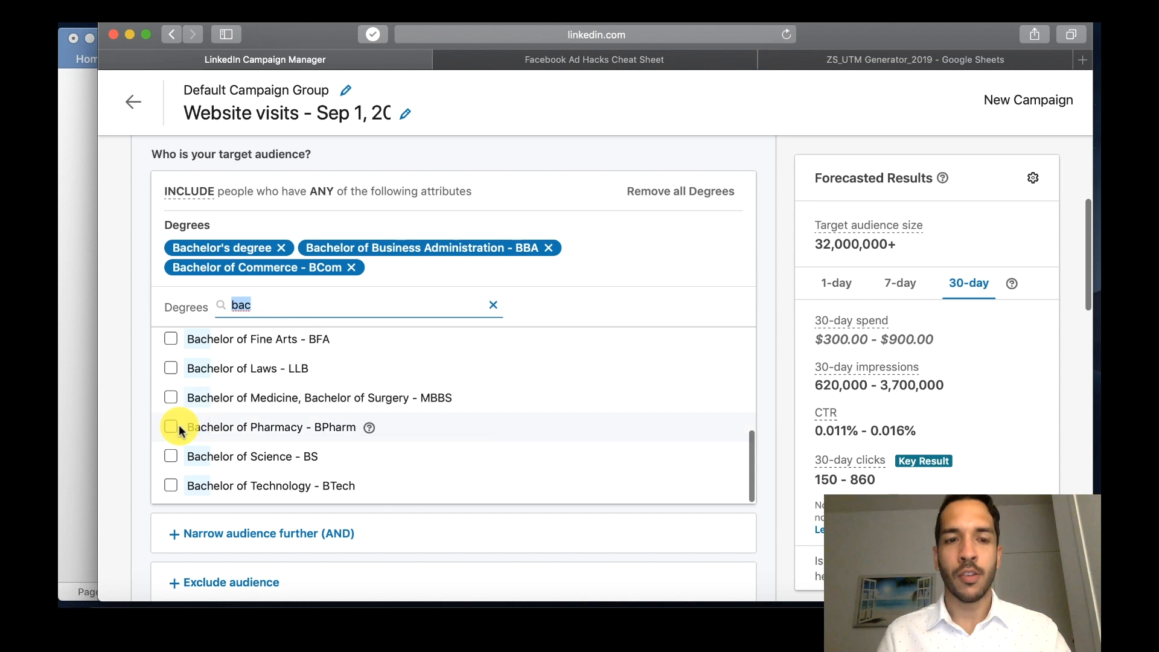
{"action": "left_click", "coordinate": [171, 458]}
{"action": "left_click", "coordinate": [495, 278]}
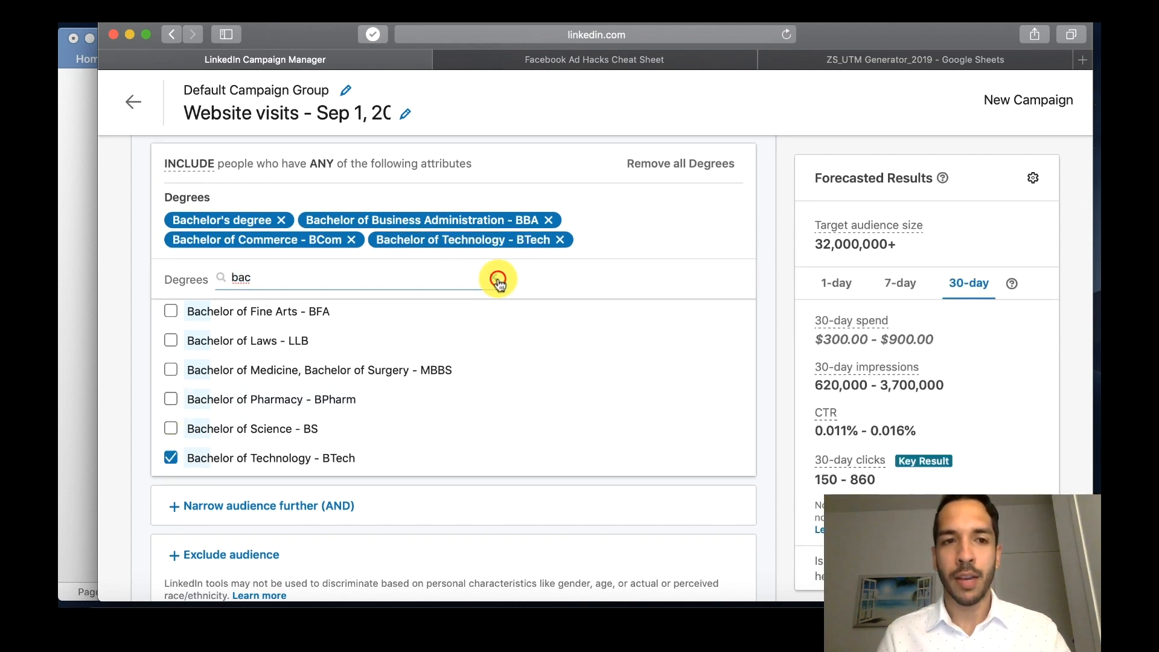
Step: Add more degrees to the included group, searching for "master" and choosing Master's degree and Master of Business Administration - MBA
{"action": "left_click", "coordinate": [294, 506]}
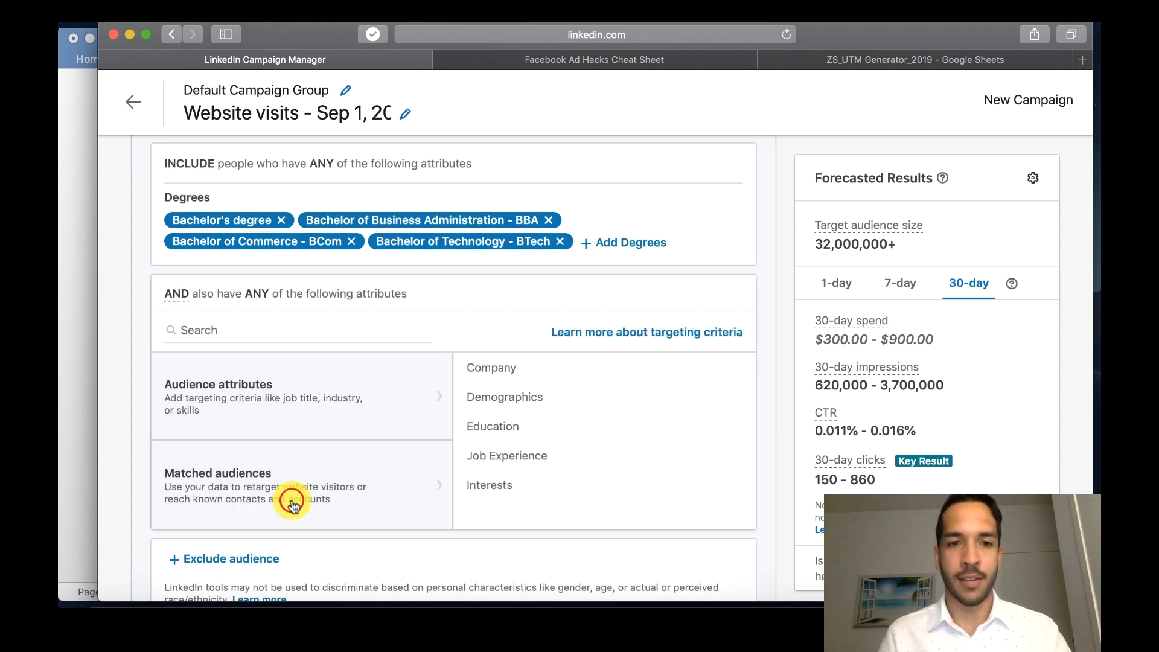
{"action": "left_click", "coordinate": [495, 428]}
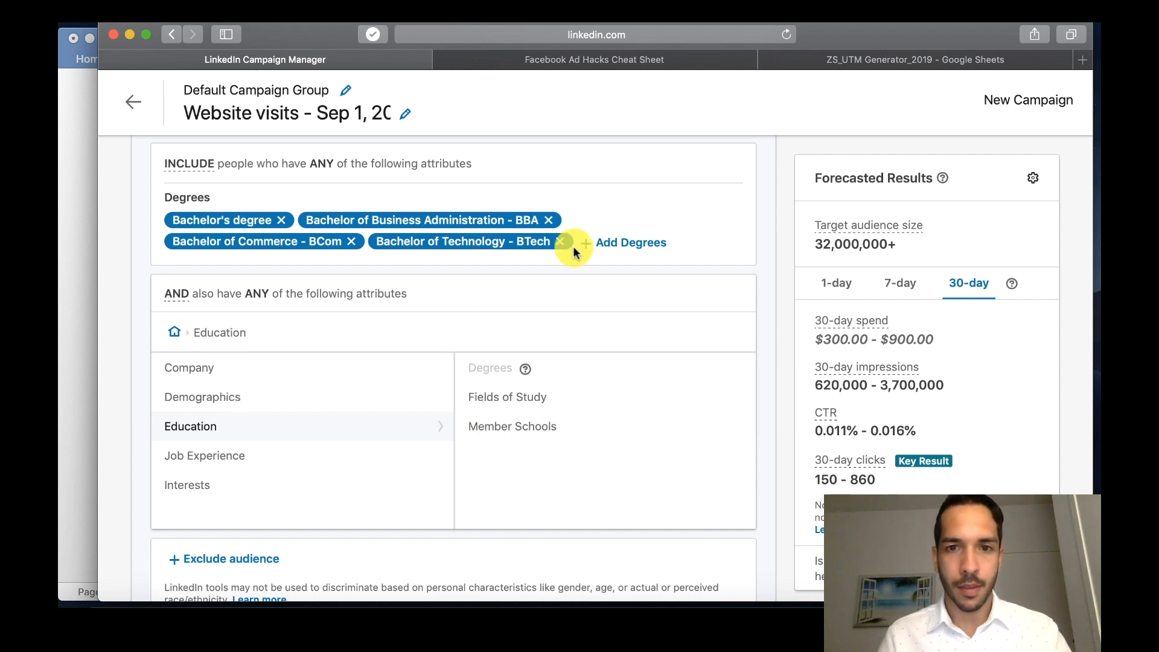
{"action": "left_click", "coordinate": [610, 244]}
{"action": "left_click", "coordinate": [362, 284]}
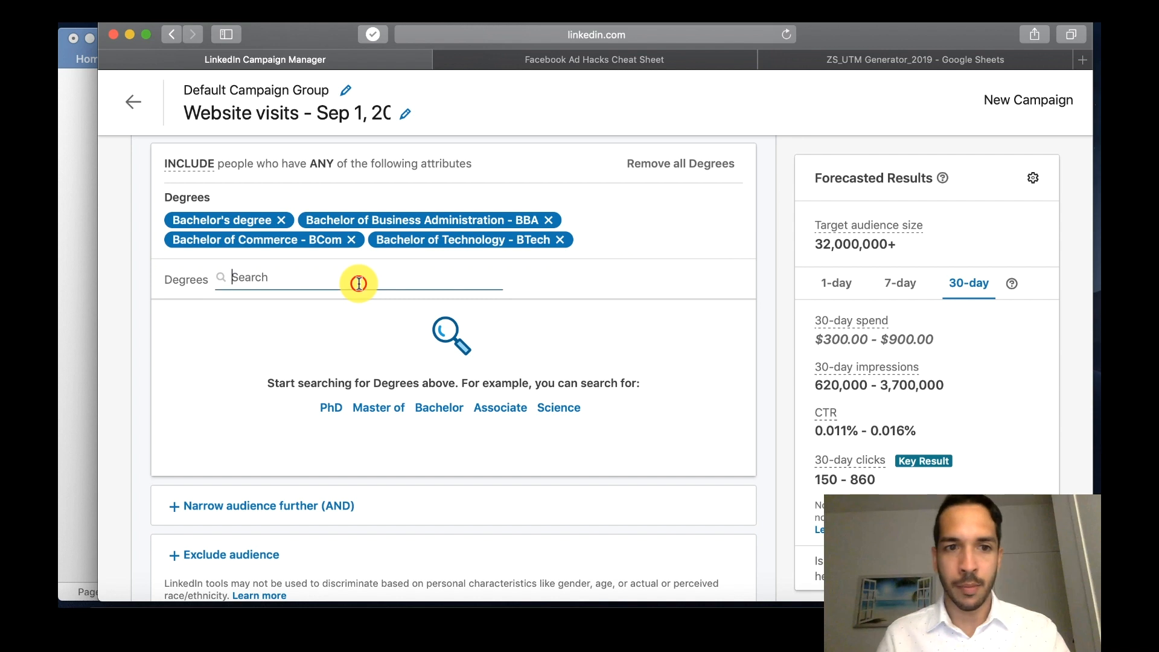
{"action": "type", "text": "master"}
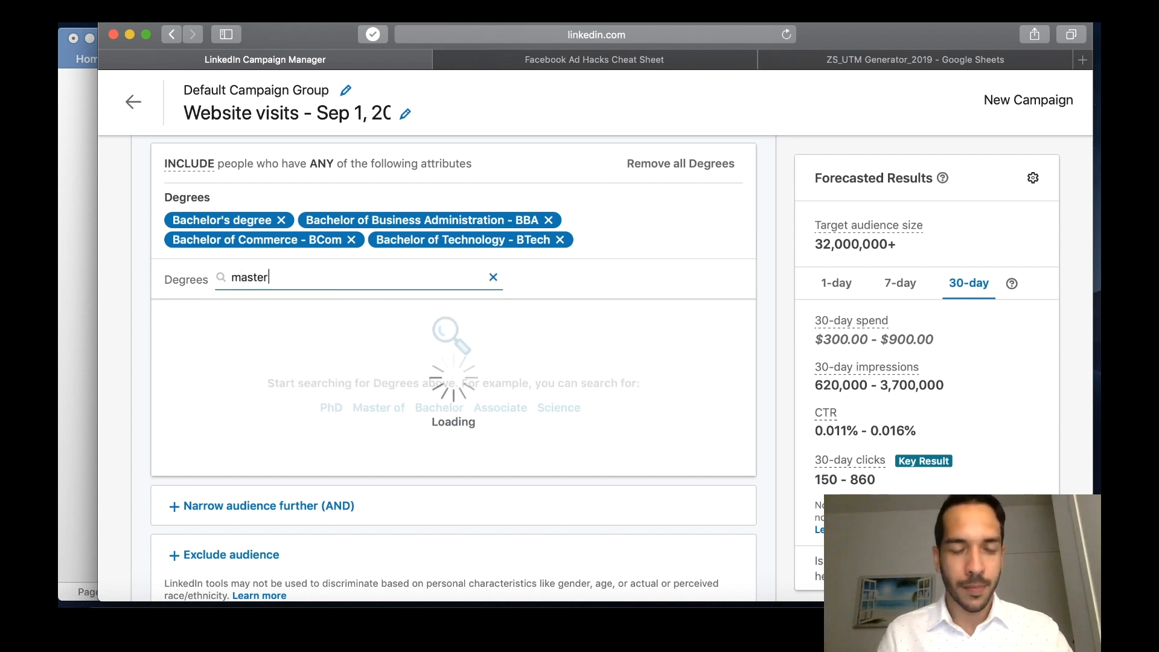
{"action": "left_click", "coordinate": [172, 313]}
{"action": "left_click", "coordinate": [171, 402]}
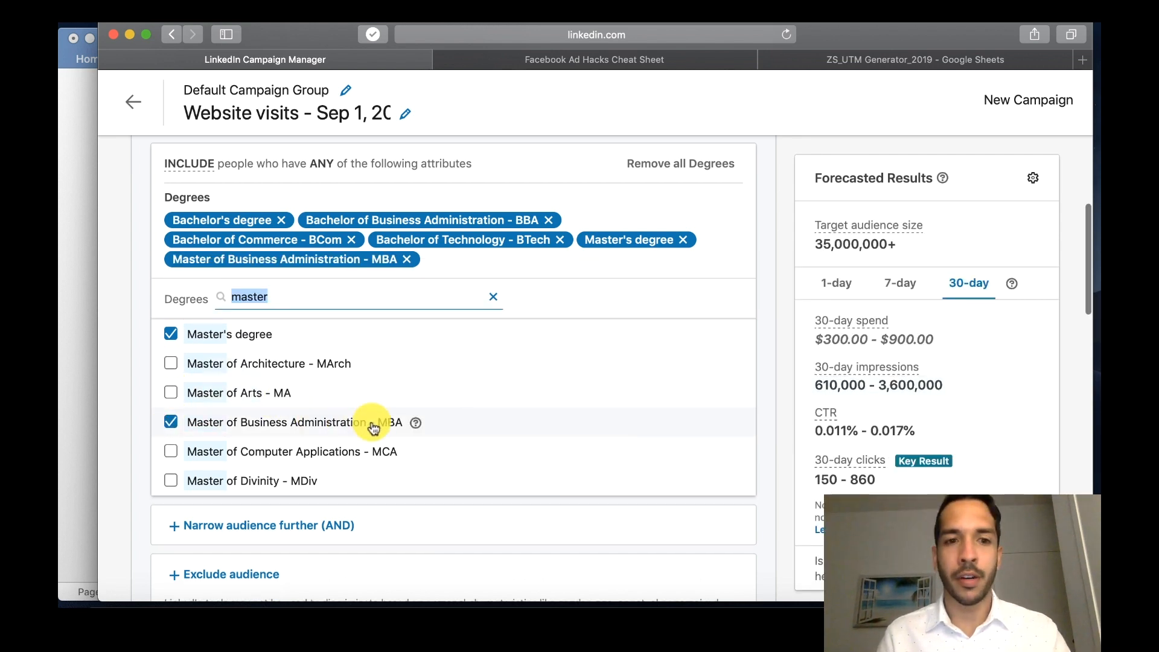
Step: Include Master of Technology - MTech among the target audience's degrees
{"action": "scroll", "coordinate": [370, 423], "scroll_direction": "down", "scroll_amount": 2}
{"action": "scroll", "coordinate": [386, 433], "scroll_direction": "down", "scroll_amount": 1}
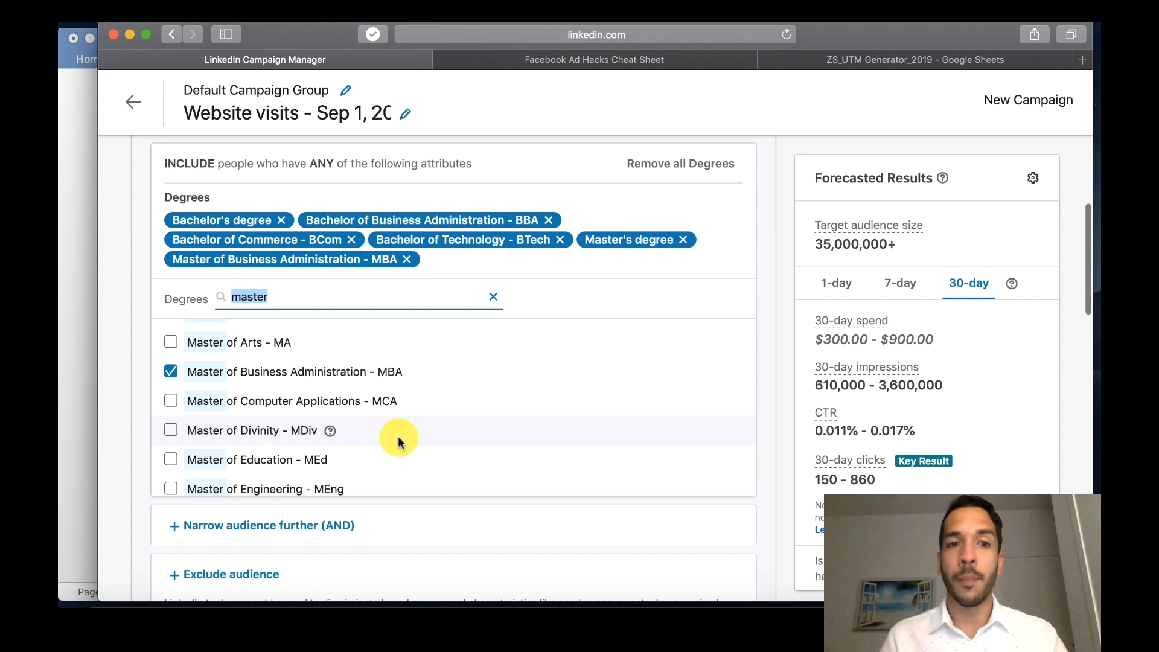
{"action": "scroll", "coordinate": [390, 439], "scroll_direction": "down", "scroll_amount": 3}
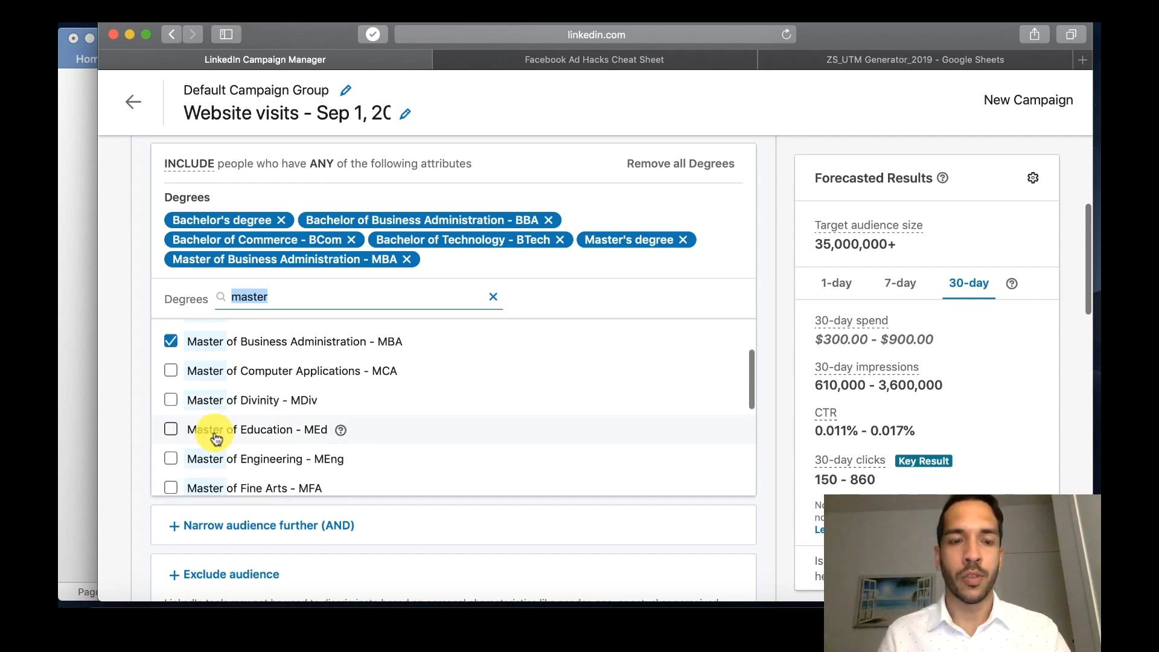
{"action": "scroll", "coordinate": [220, 449], "scroll_direction": "down", "scroll_amount": 6}
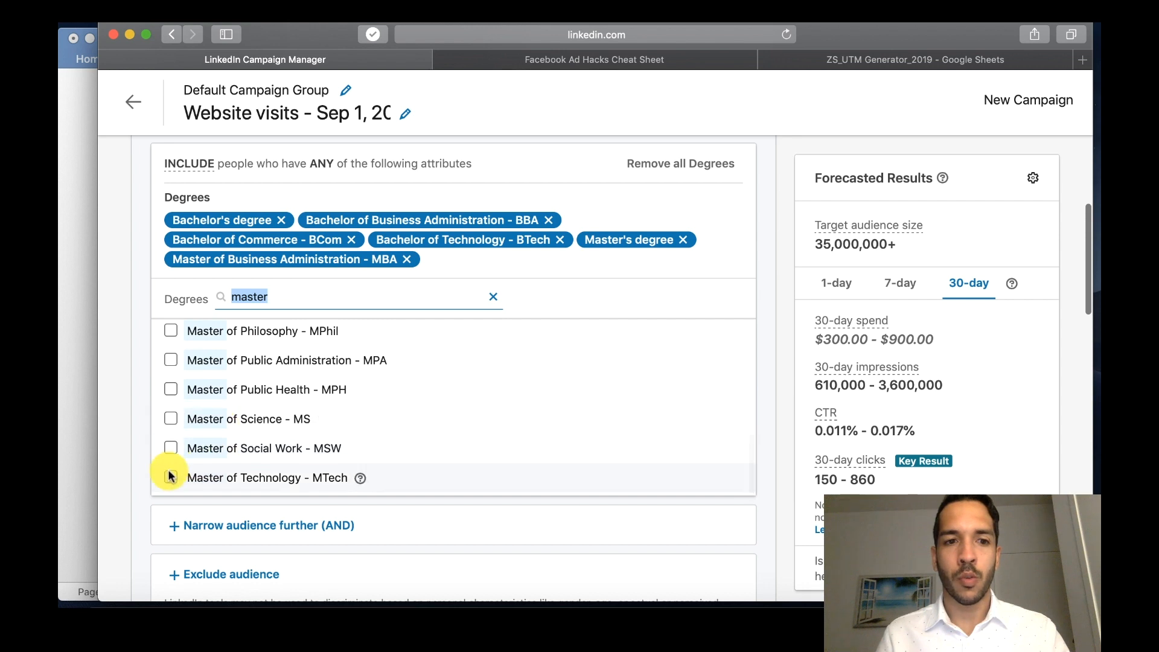
{"action": "left_click", "coordinate": [171, 476]}
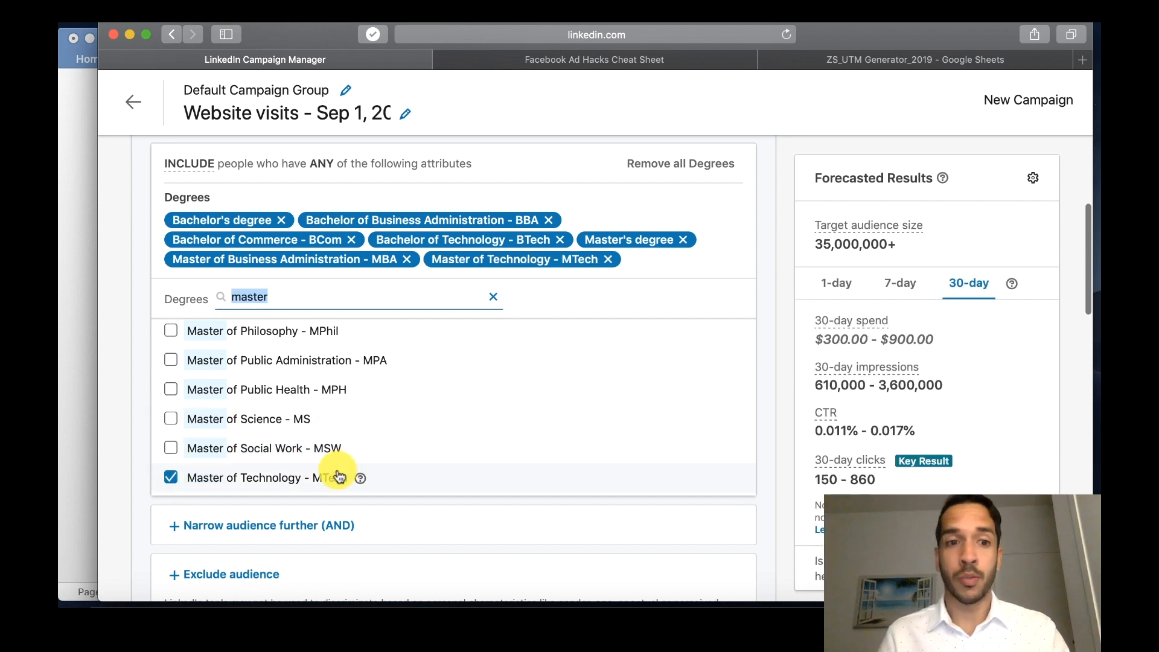
{"action": "left_click", "coordinate": [140, 398]}
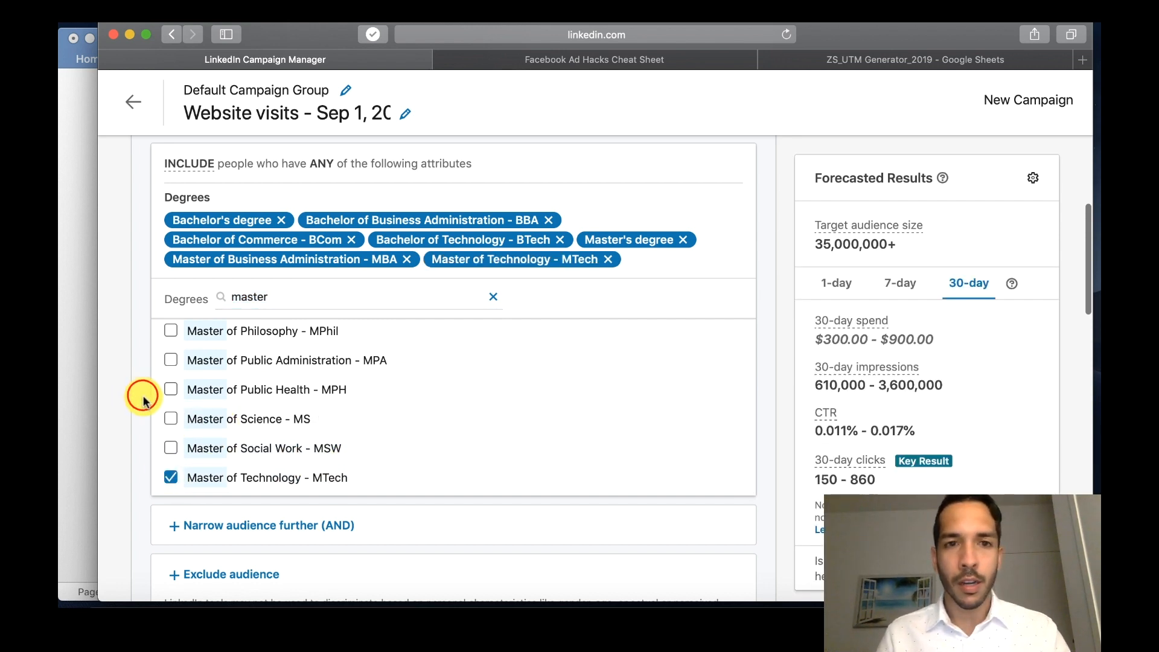
{"action": "scroll", "coordinate": [143, 400], "scroll_direction": "down", "scroll_amount": 2}
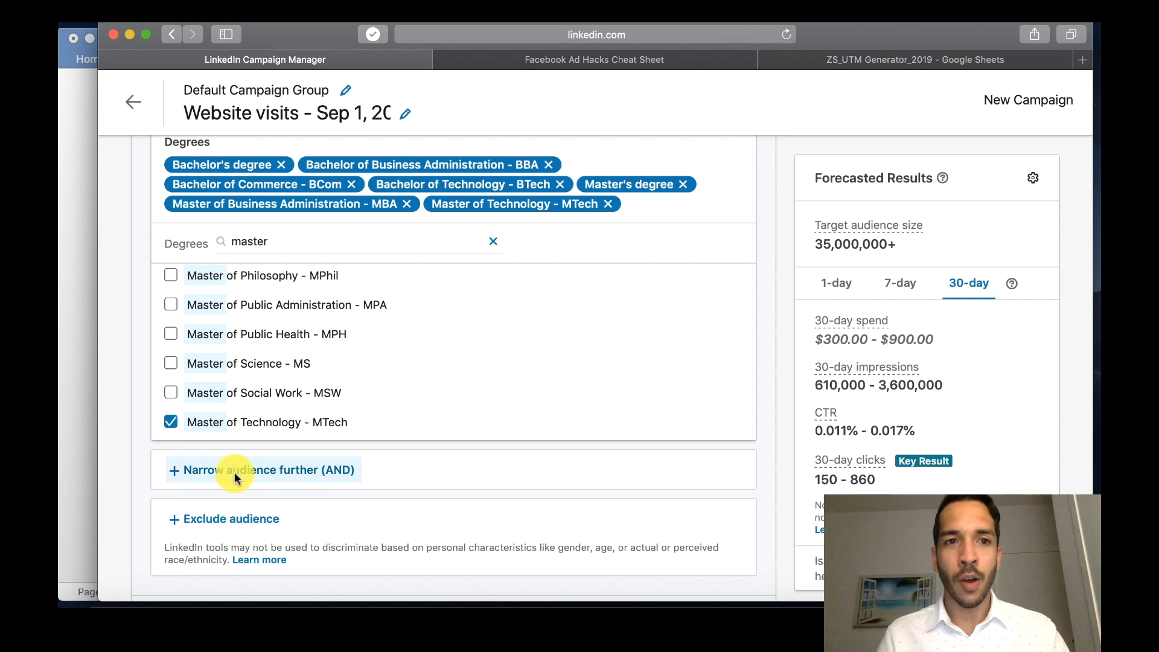
Step: Narrow the target audience further by member age, certifying non-discriminatory use and including 25 to 34 and 35 to 54
{"action": "scroll", "coordinate": [137, 335], "scroll_direction": "up", "scroll_amount": 3}
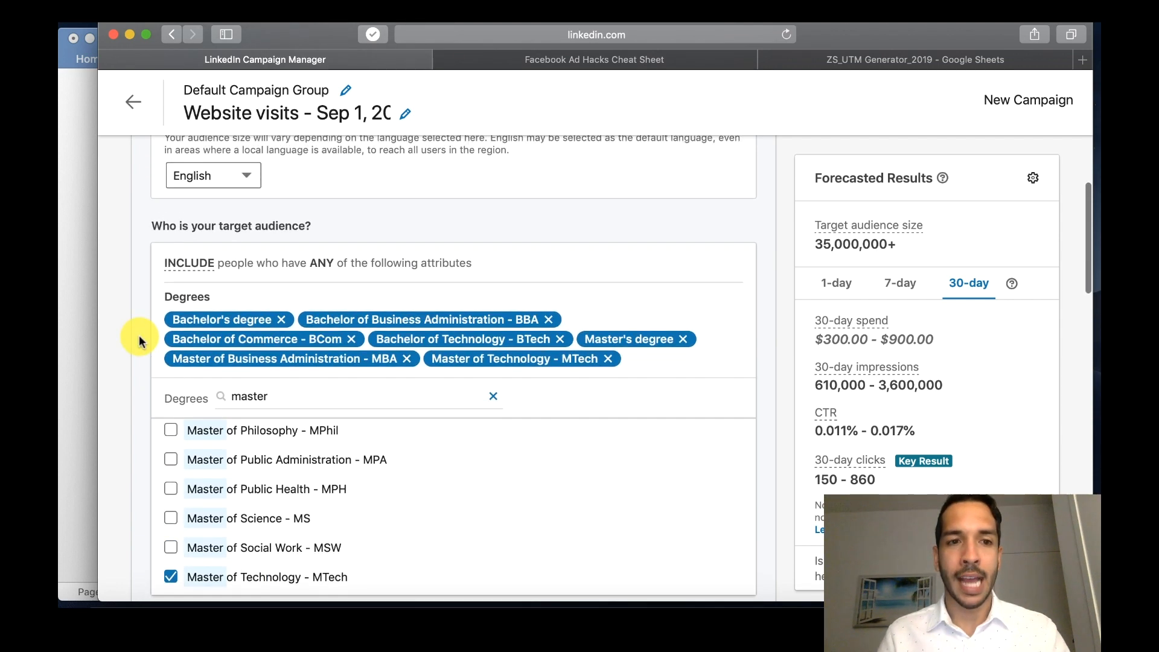
{"action": "scroll", "coordinate": [148, 362], "scroll_direction": "down", "scroll_amount": 4}
{"action": "left_click", "coordinate": [207, 412]}
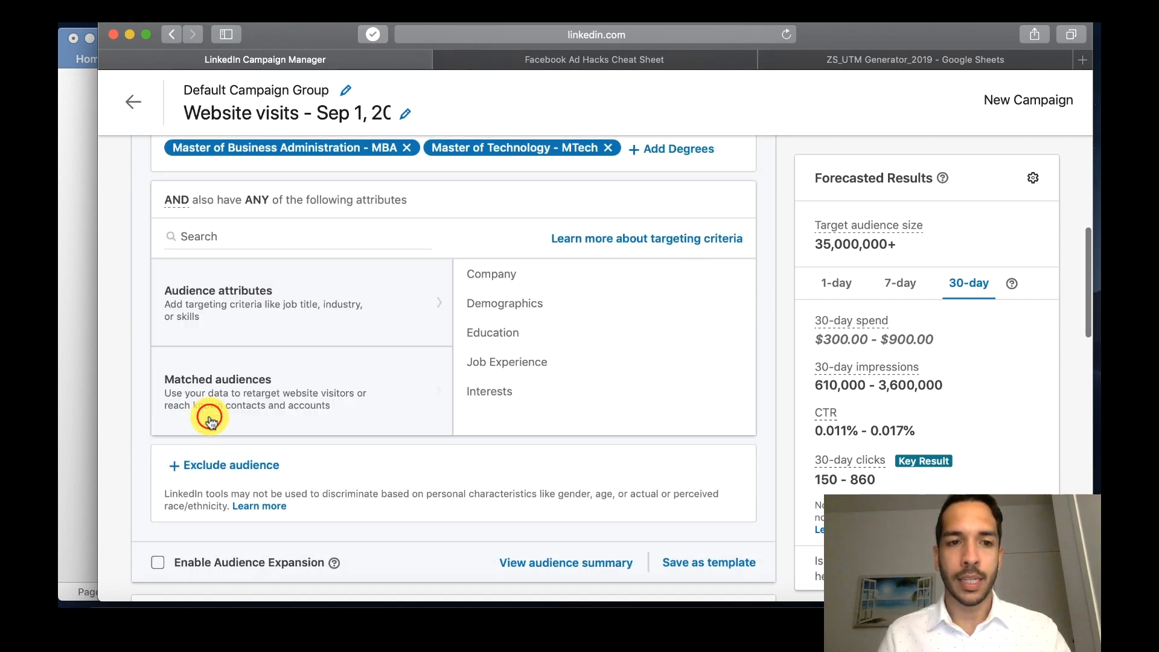
{"action": "left_click", "coordinate": [483, 301]}
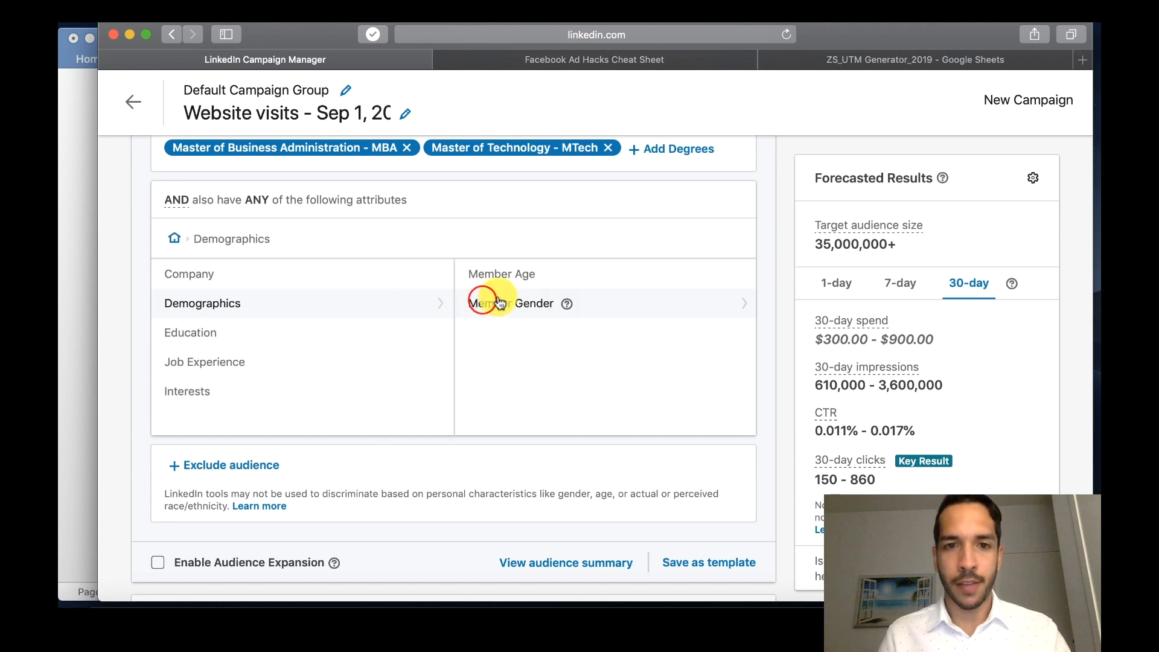
{"action": "left_click", "coordinate": [501, 273]}
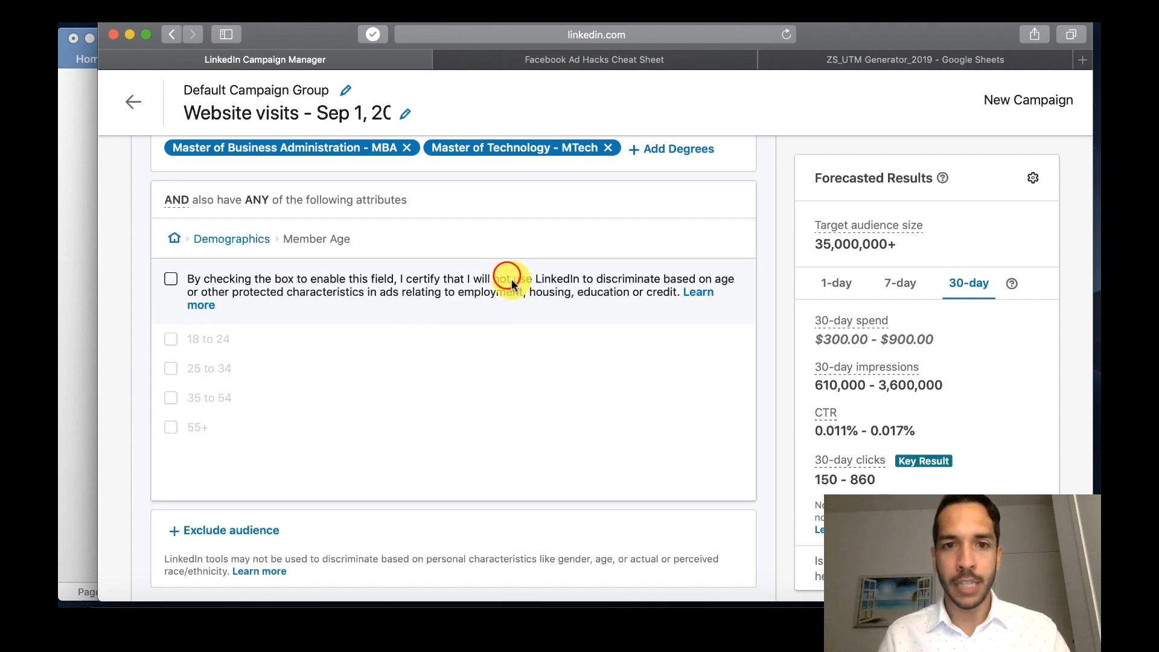
{"action": "left_click", "coordinate": [172, 278]}
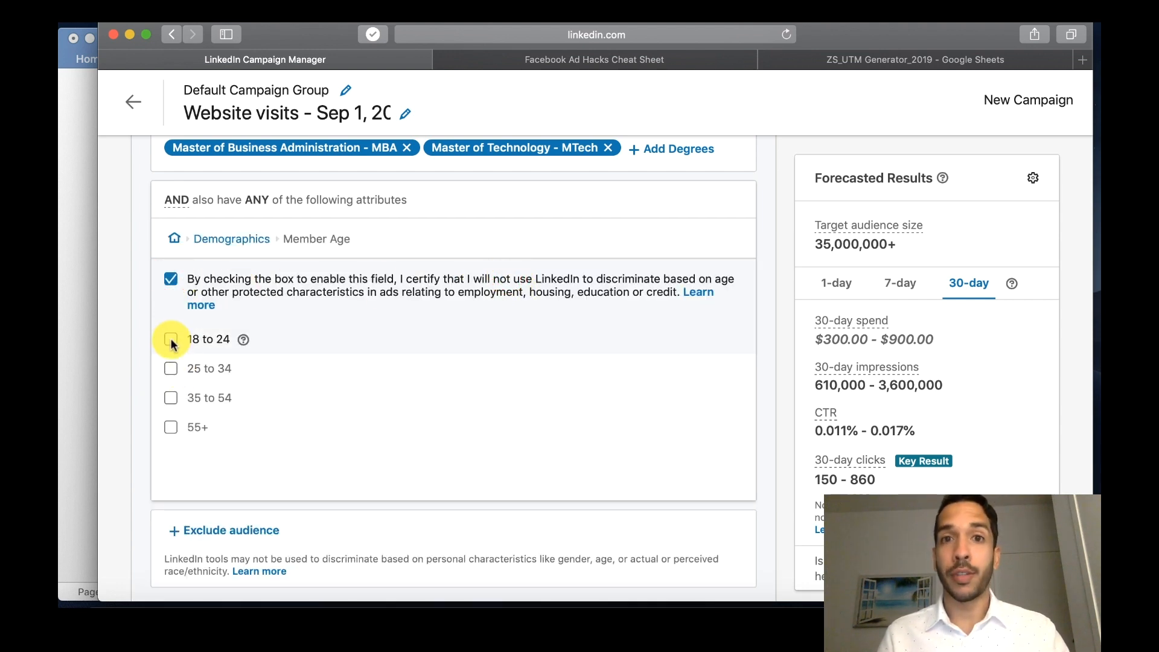
{"action": "left_click", "coordinate": [171, 368]}
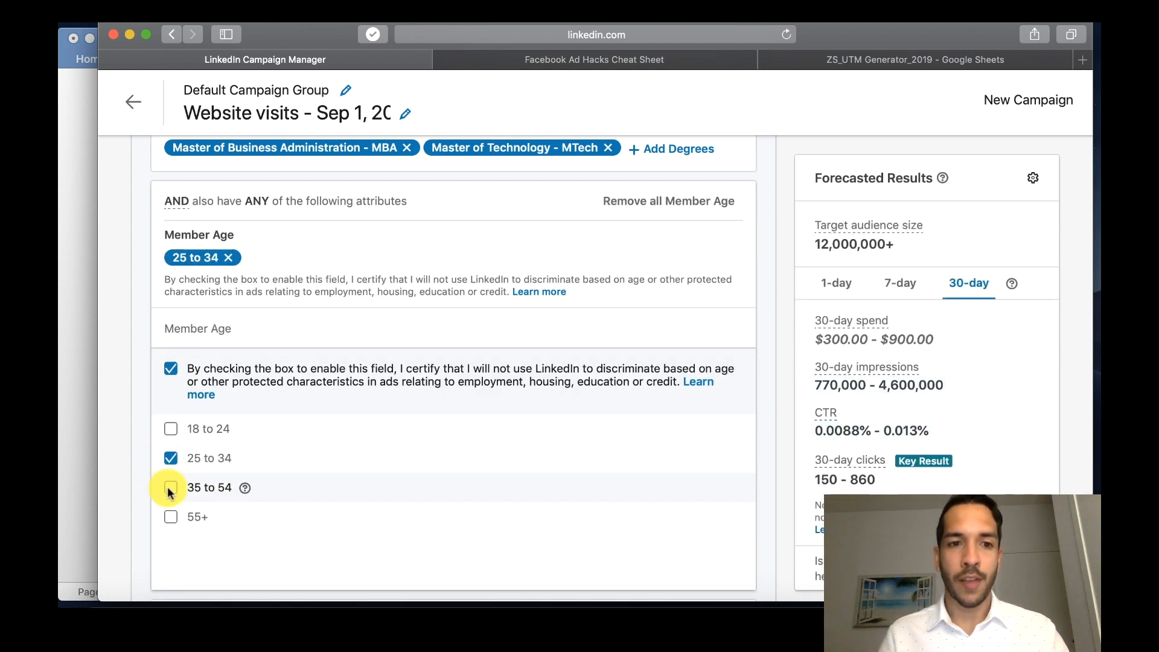
{"action": "left_click", "coordinate": [170, 487]}
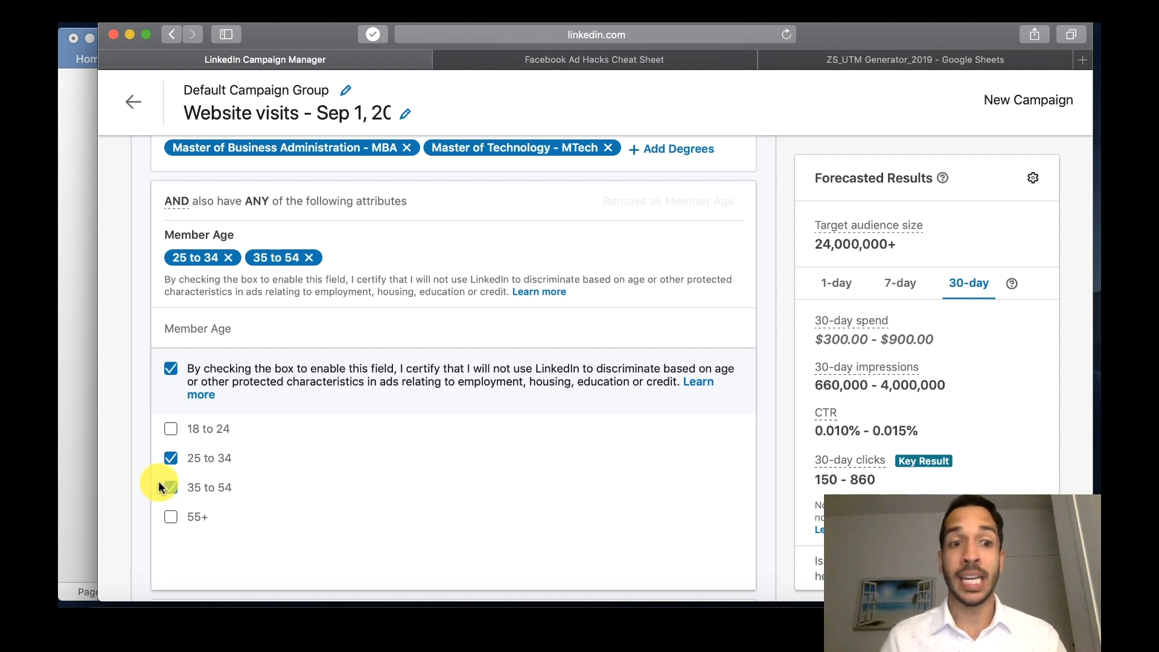
Step: Narrow the target audience further by job titles under job experience, searching for "marketing"
{"action": "scroll", "coordinate": [140, 476], "scroll_direction": "down", "scroll_amount": 1}
{"action": "scroll", "coordinate": [140, 475], "scroll_direction": "down", "scroll_amount": 5}
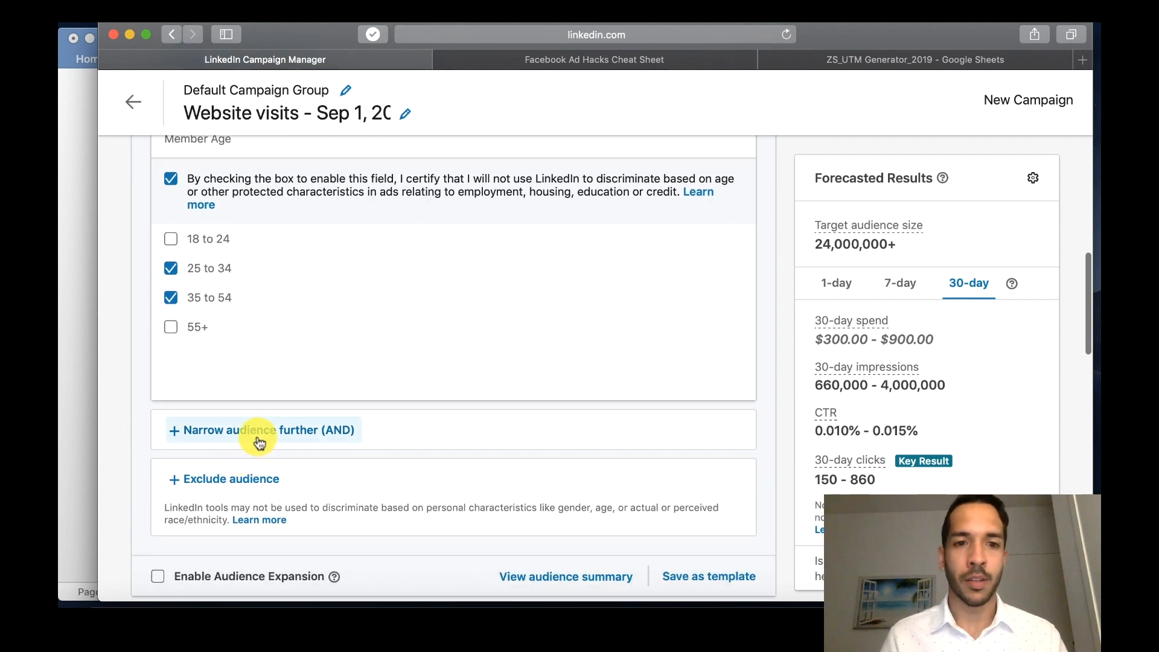
{"action": "left_click", "coordinate": [258, 432]}
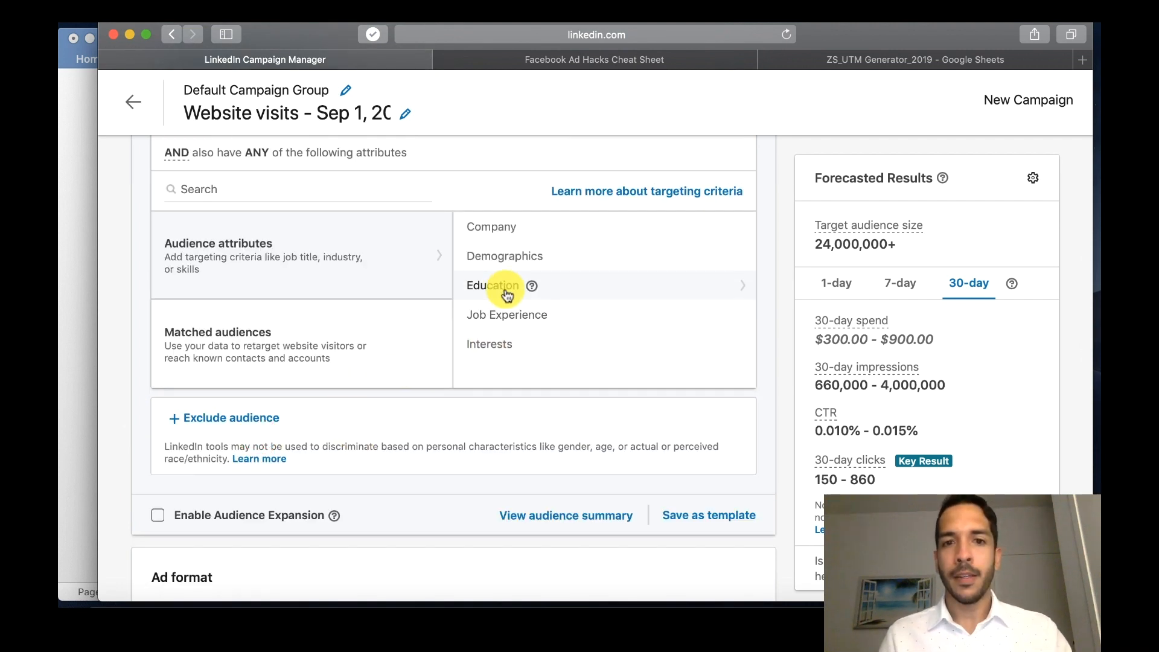
{"action": "left_click", "coordinate": [509, 320]}
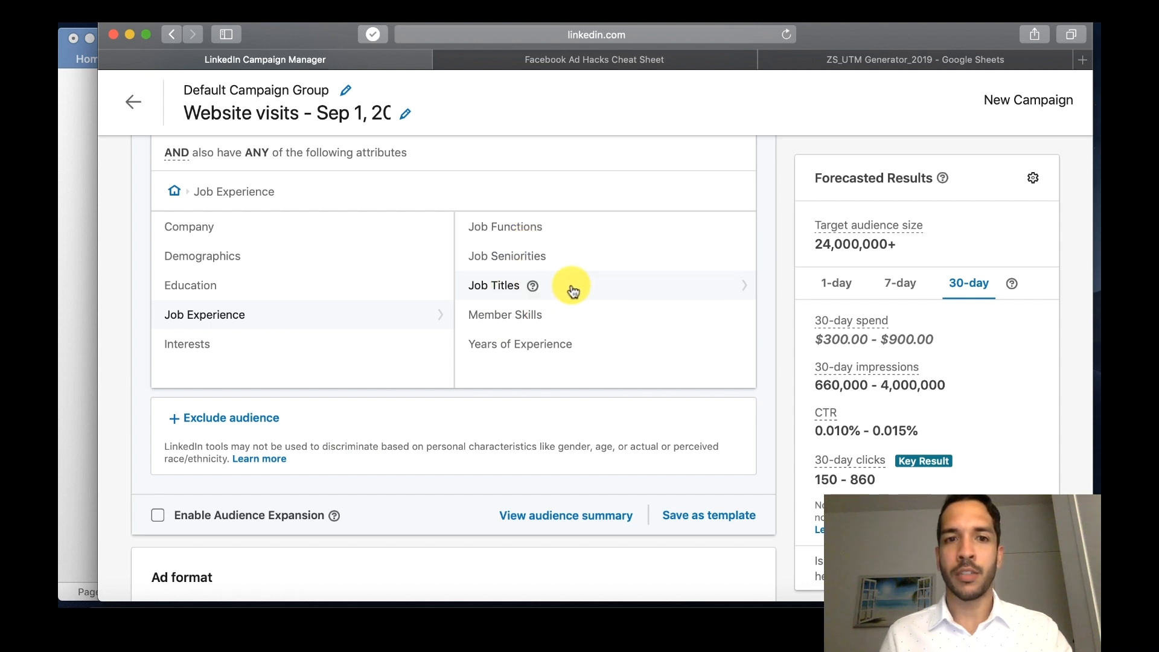
{"action": "scroll", "coordinate": [570, 290], "scroll_direction": "up", "scroll_amount": 10}
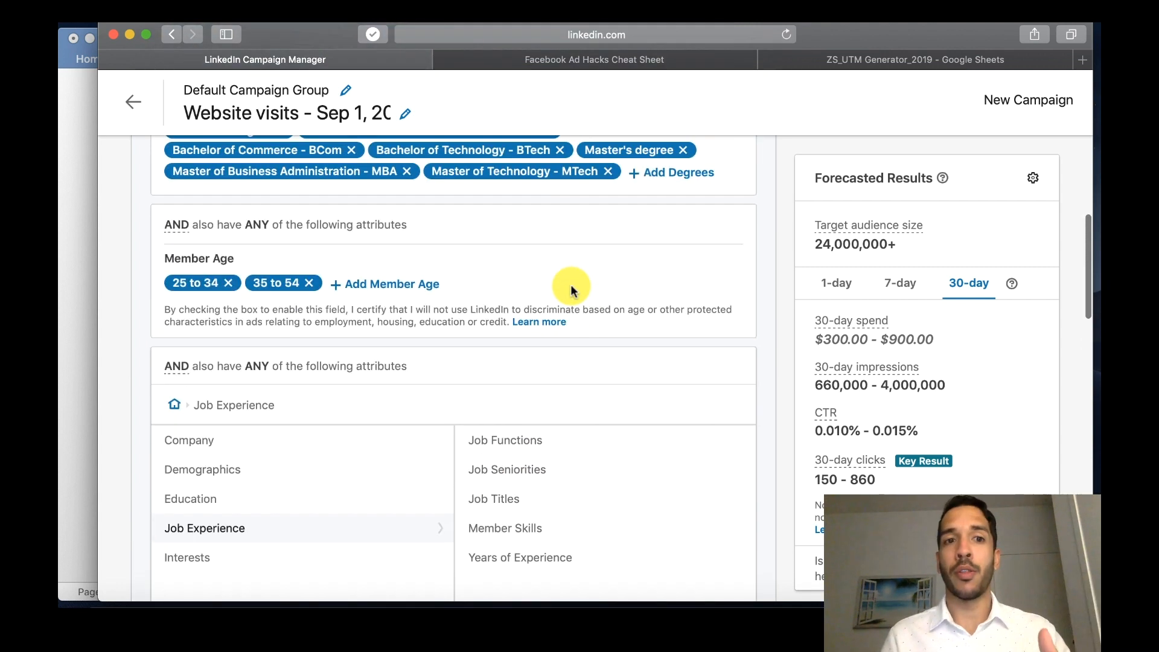
{"action": "scroll", "coordinate": [570, 285], "scroll_direction": "up", "scroll_amount": 1}
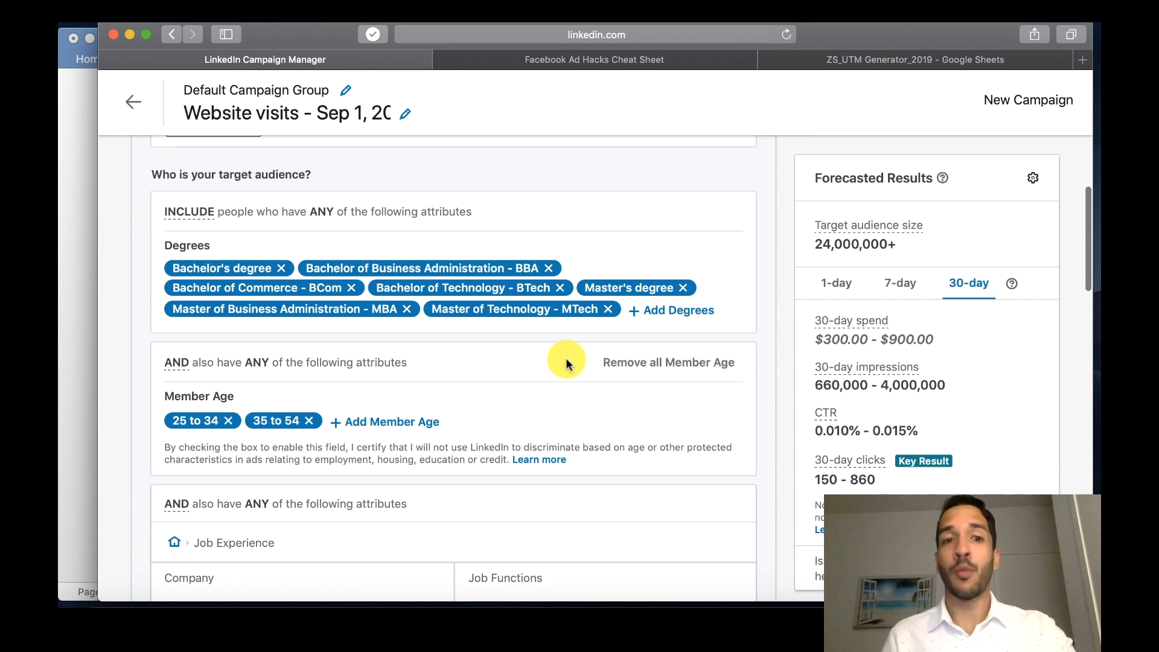
{"action": "scroll", "coordinate": [537, 372], "scroll_direction": "down", "scroll_amount": 5}
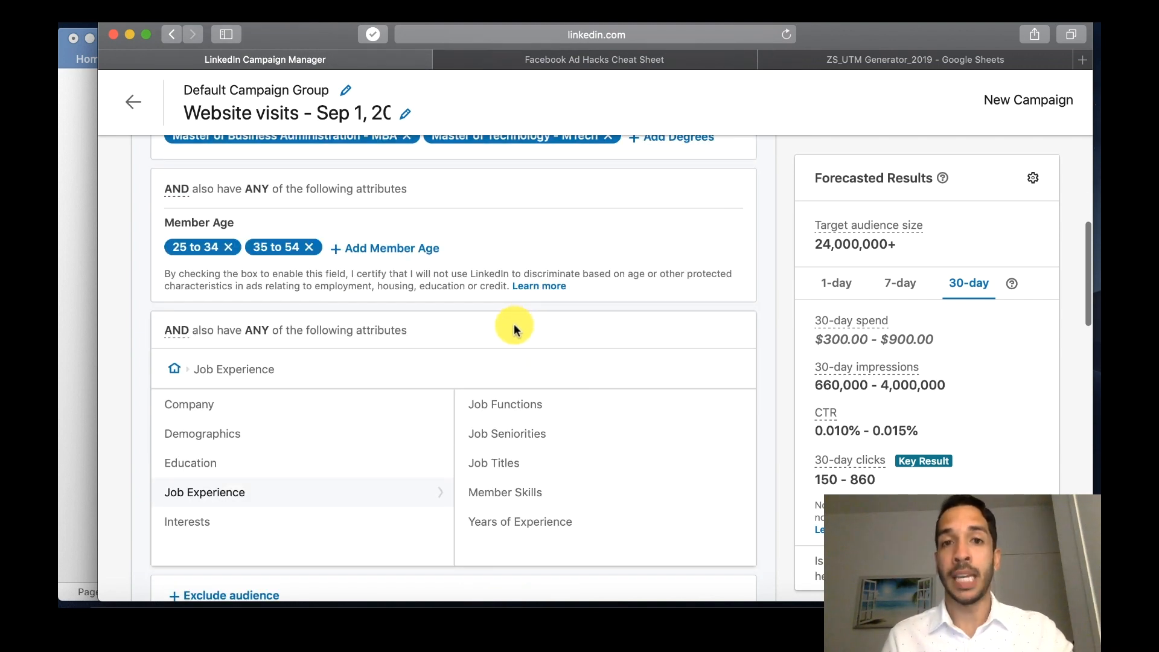
{"action": "scroll", "coordinate": [512, 323], "scroll_direction": "down", "scroll_amount": 5}
{"action": "left_click", "coordinate": [518, 298]}
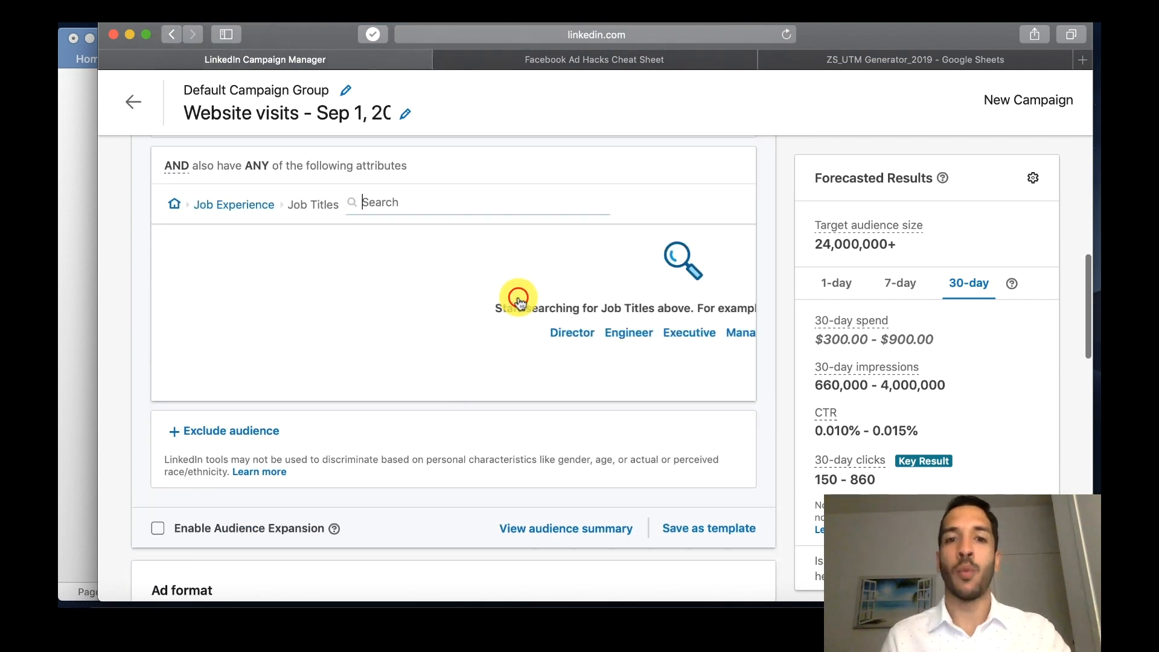
{"action": "type", "text": "marketing"}
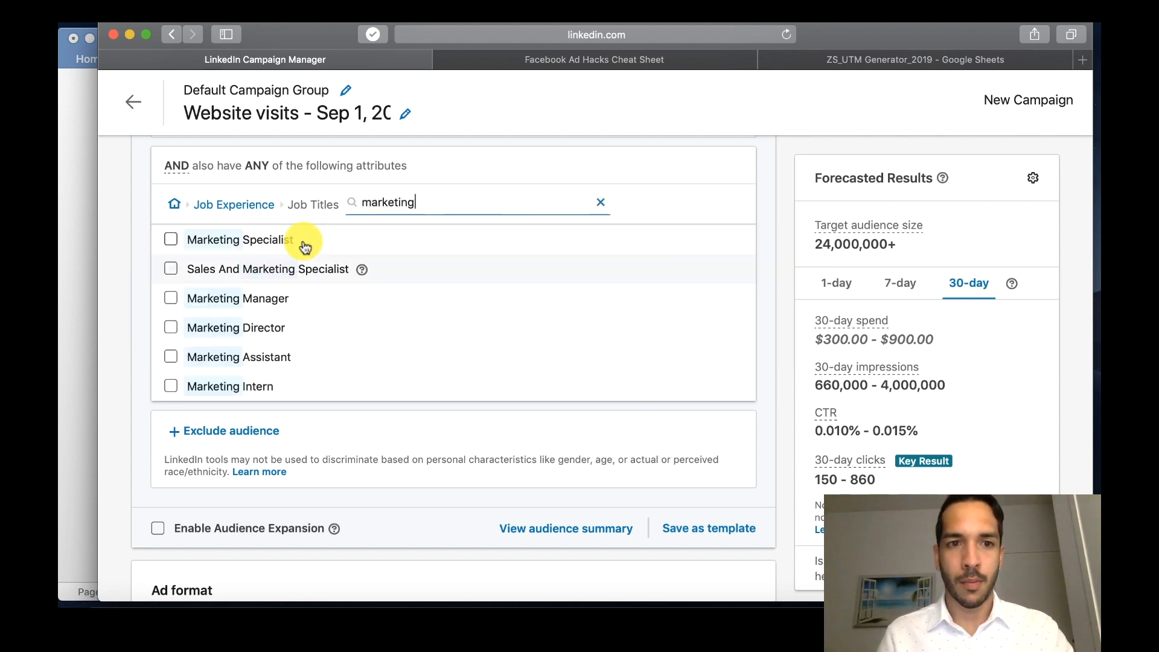
Step: Include the job titles Marketing Manager and Marketing Director, and look through the other marketing titles
{"action": "left_click", "coordinate": [169, 298]}
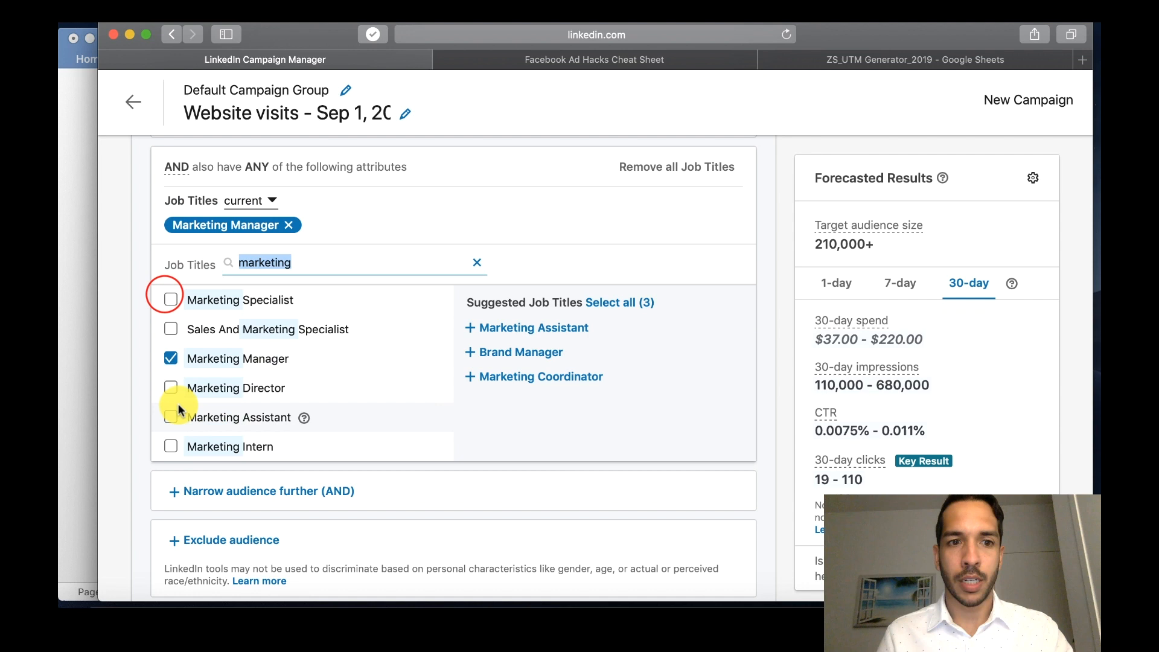
{"action": "left_click", "coordinate": [171, 386]}
{"action": "scroll", "coordinate": [170, 408], "scroll_direction": "down", "scroll_amount": 2}
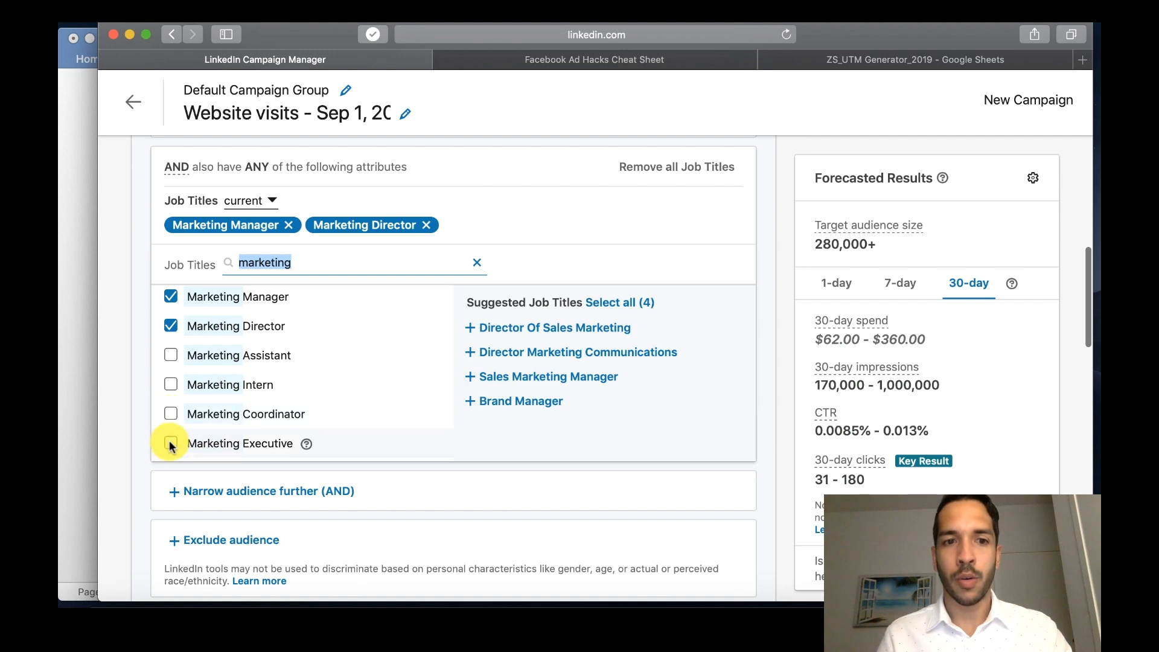
{"action": "scroll", "coordinate": [167, 422], "scroll_direction": "down", "scroll_amount": 5}
{"action": "scroll", "coordinate": [164, 394], "scroll_direction": "up", "scroll_amount": 3}
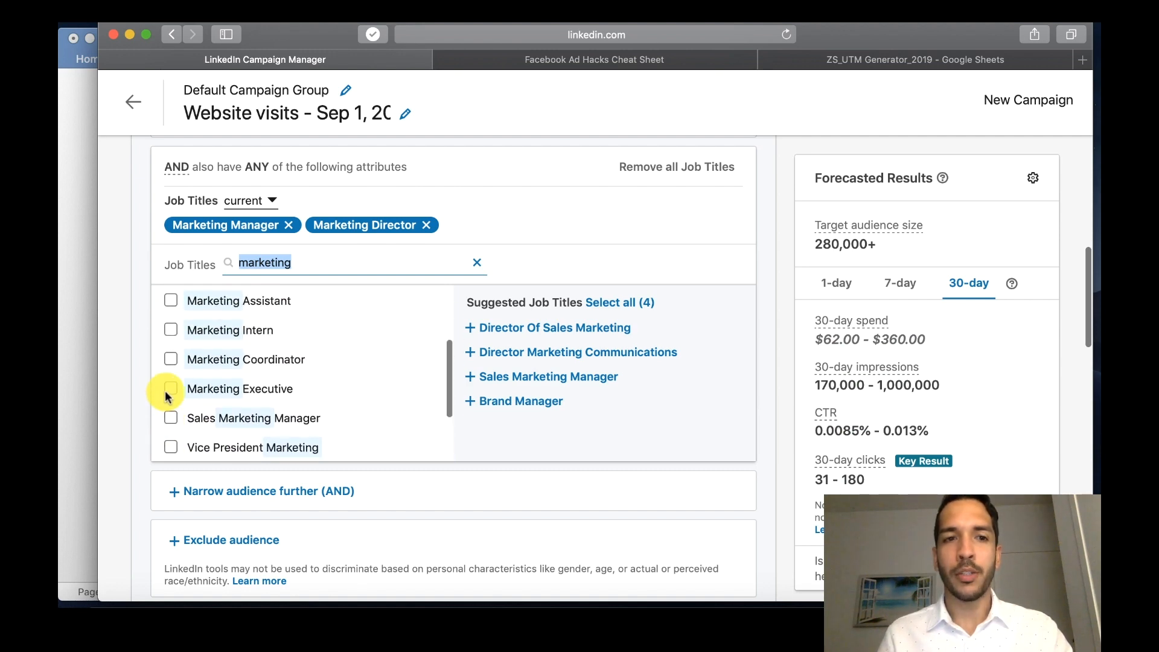
Step: Review the new campaign's audience criteria and exit to the account without saving the campaign
{"action": "scroll", "coordinate": [133, 320], "scroll_direction": "up", "scroll_amount": 10}
{"action": "scroll", "coordinate": [133, 319], "scroll_direction": "up", "scroll_amount": 4}
{"action": "scroll", "coordinate": [133, 326], "scroll_direction": "up", "scroll_amount": 4}
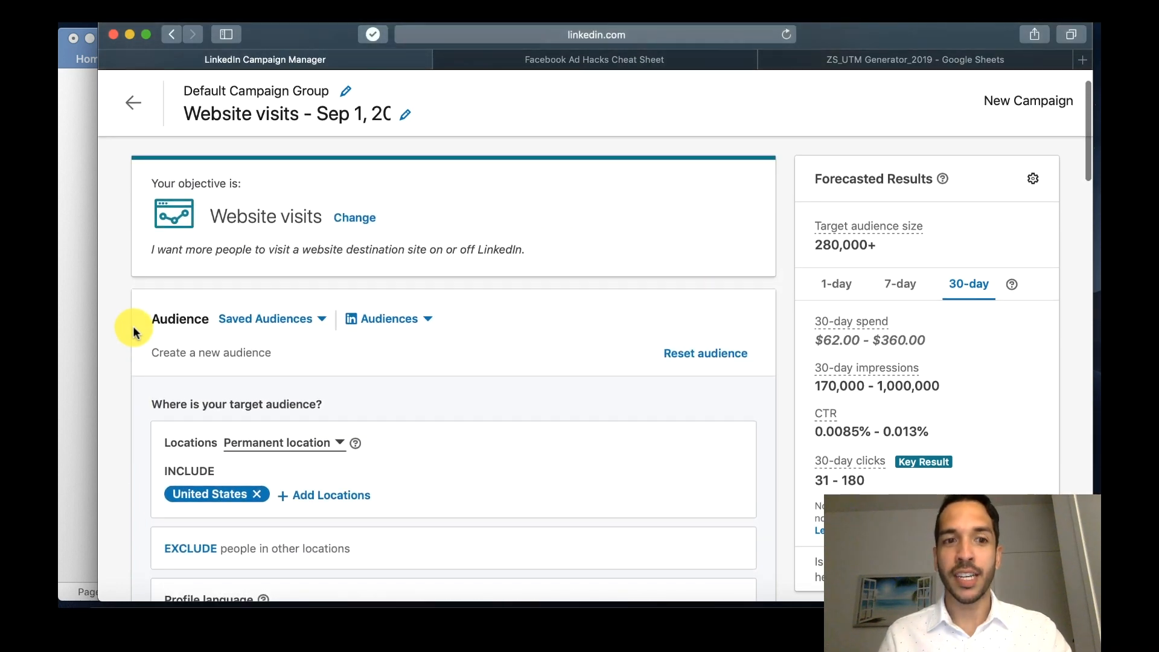
{"action": "scroll", "coordinate": [133, 326], "scroll_direction": "down", "scroll_amount": 7}
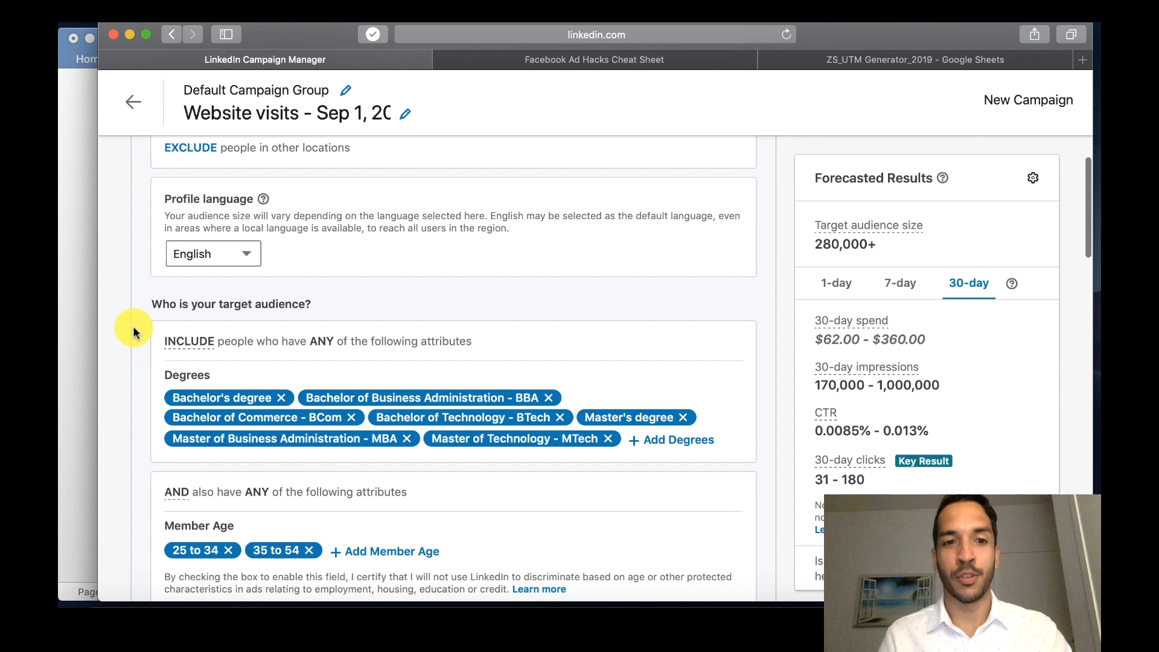
{"action": "scroll", "coordinate": [133, 326], "scroll_direction": "down", "scroll_amount": 4}
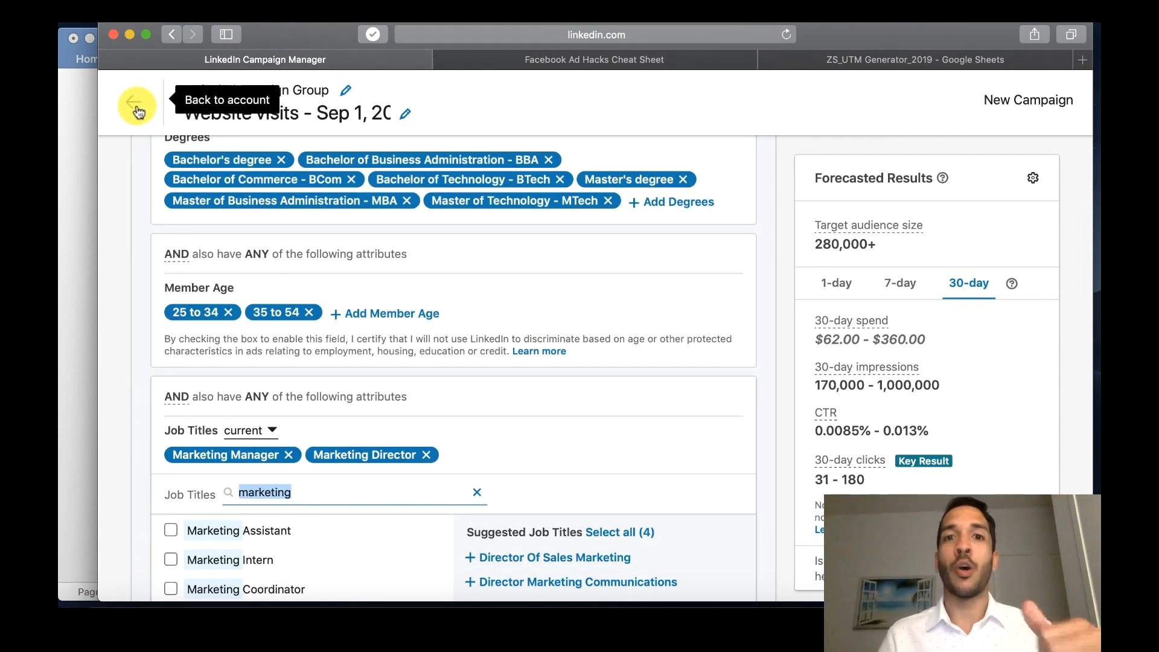
{"action": "left_click", "coordinate": [137, 109]}
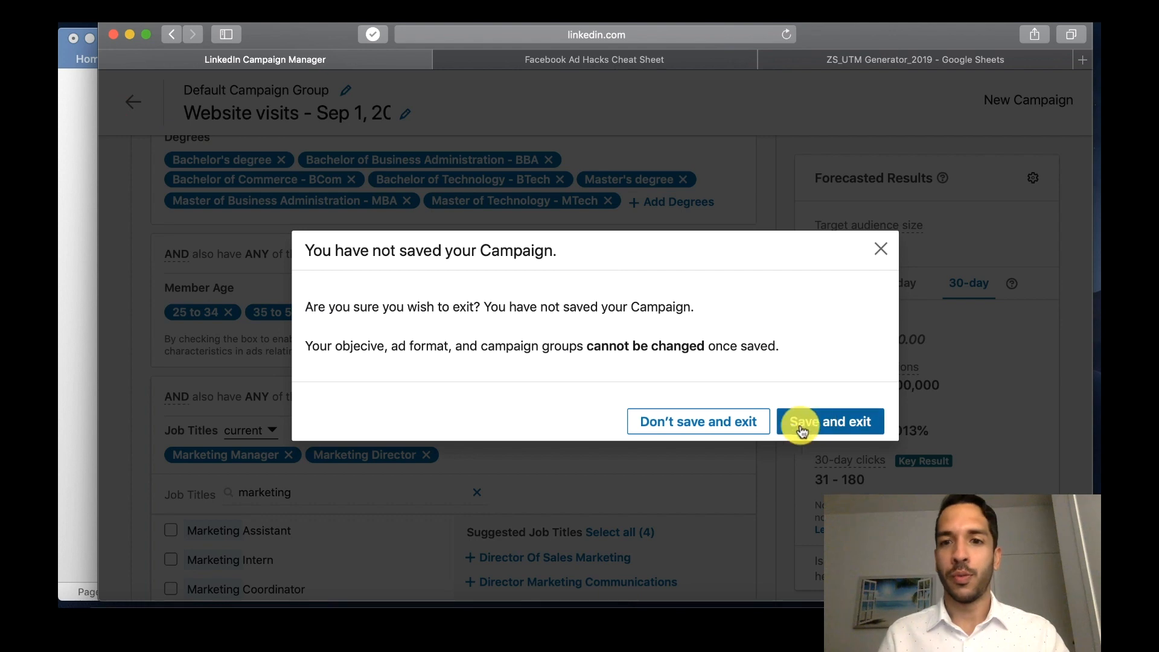
{"action": "left_click", "coordinate": [746, 428]}
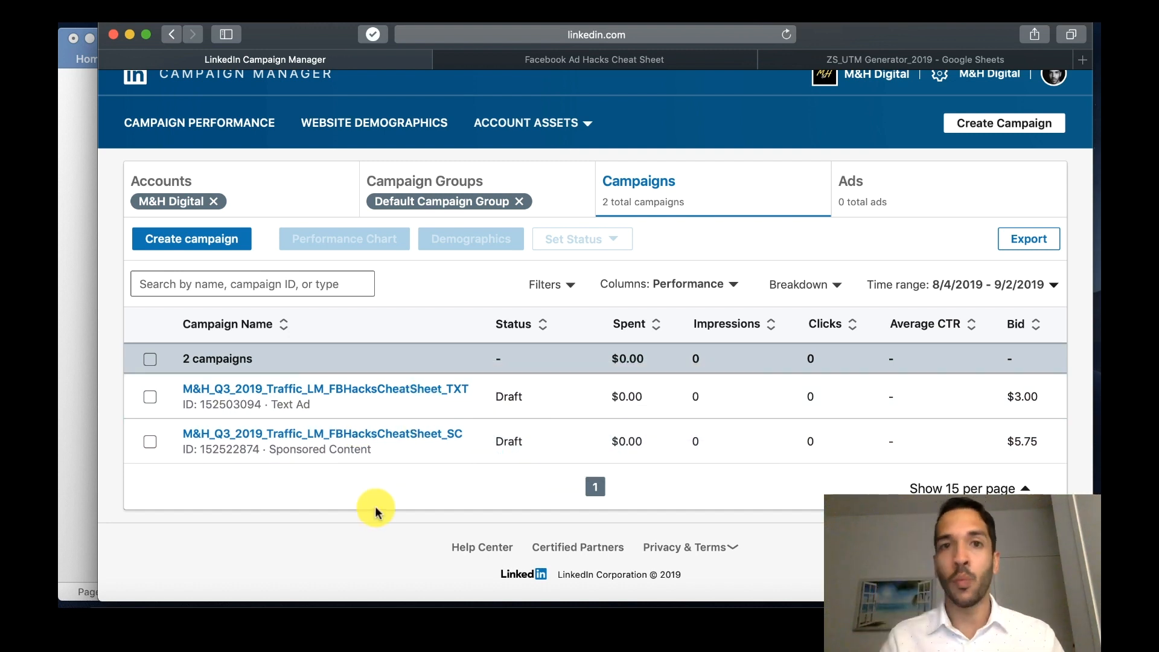
Step: Open the draft text ad campaign M&H_Q3_2019_Traffic_LM_FBHacksCheatSheet_TXT for management
{"action": "mouse_move", "coordinate": [458, 392]}
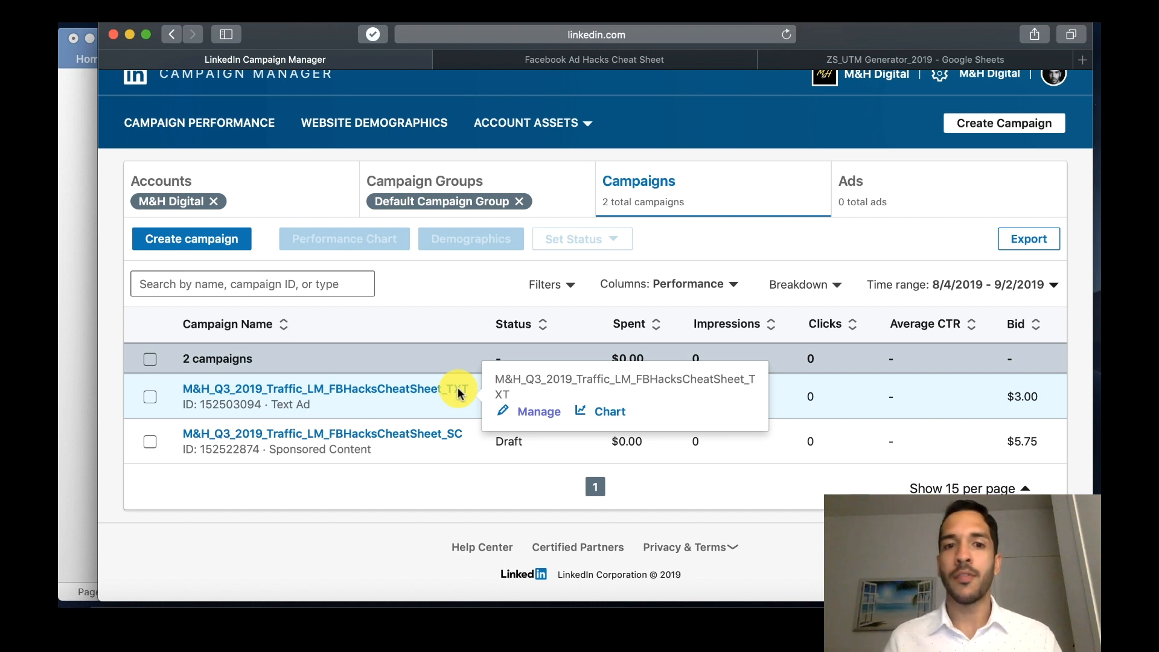
{"action": "mouse_move", "coordinate": [456, 441]}
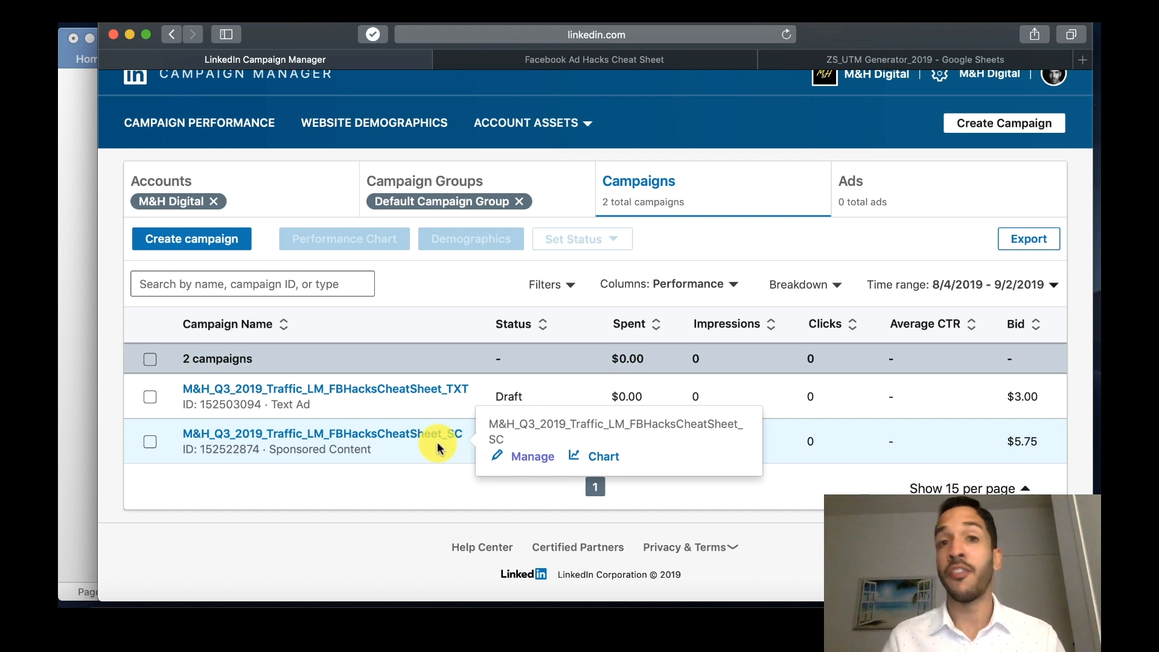
{"action": "mouse_move", "coordinate": [336, 396]}
{"action": "left_click", "coordinate": [527, 413]}
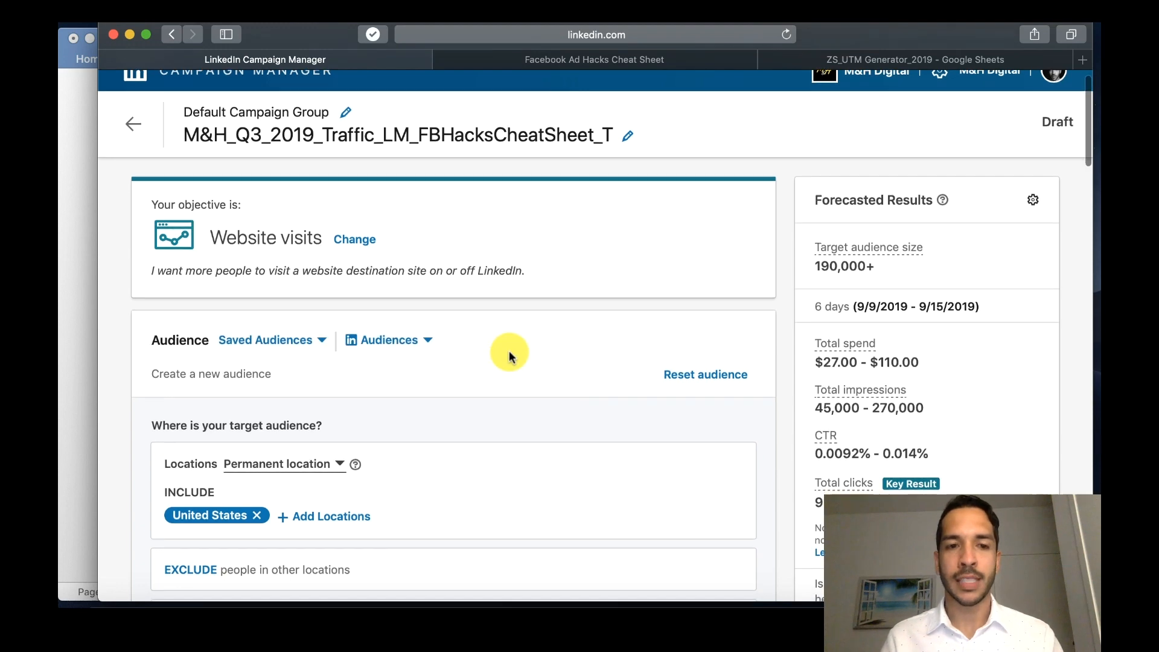
Step: Examine the draft campaign's audience targeting, from language and included job titles to member interests and degrees
{"action": "scroll", "coordinate": [509, 355], "scroll_direction": "down", "scroll_amount": 2}
{"action": "scroll", "coordinate": [462, 360], "scroll_direction": "down", "scroll_amount": 10}
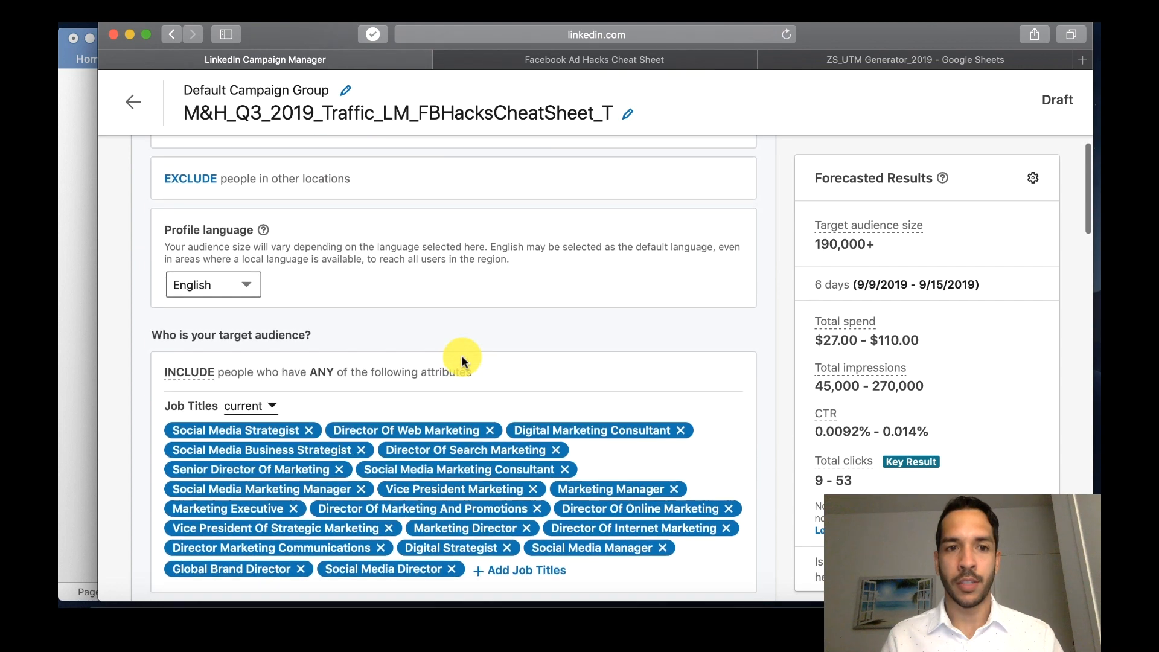
{"action": "scroll", "coordinate": [461, 355], "scroll_direction": "down", "scroll_amount": 2}
{"action": "scroll", "coordinate": [151, 299], "scroll_direction": "down", "scroll_amount": 2}
{"action": "scroll", "coordinate": [148, 302], "scroll_direction": "down", "scroll_amount": 1}
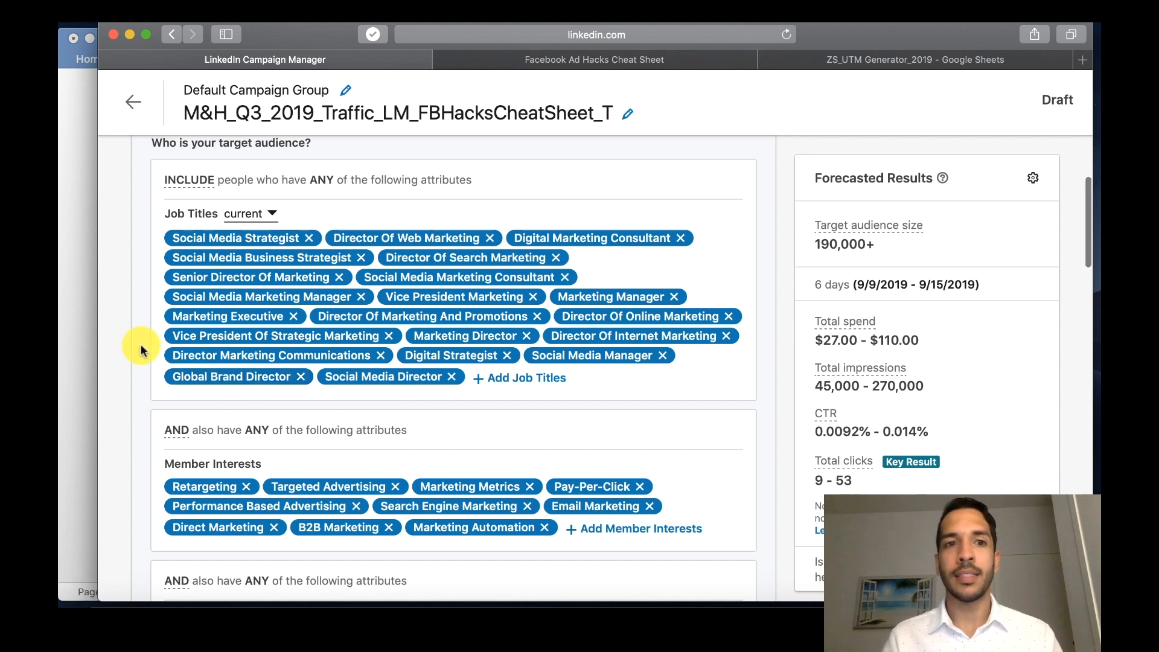
{"action": "scroll", "coordinate": [140, 343], "scroll_direction": "down", "scroll_amount": 1}
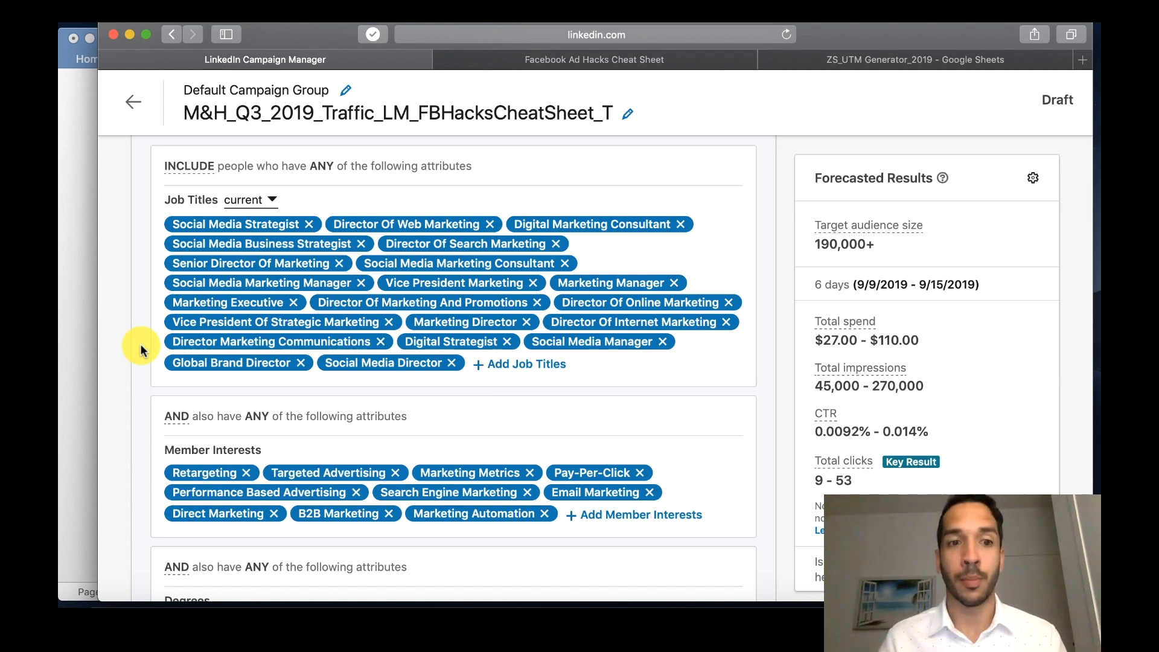
{"action": "scroll", "coordinate": [140, 342], "scroll_direction": "down", "scroll_amount": 3}
{"action": "scroll", "coordinate": [139, 357], "scroll_direction": "up", "scroll_amount": 5}
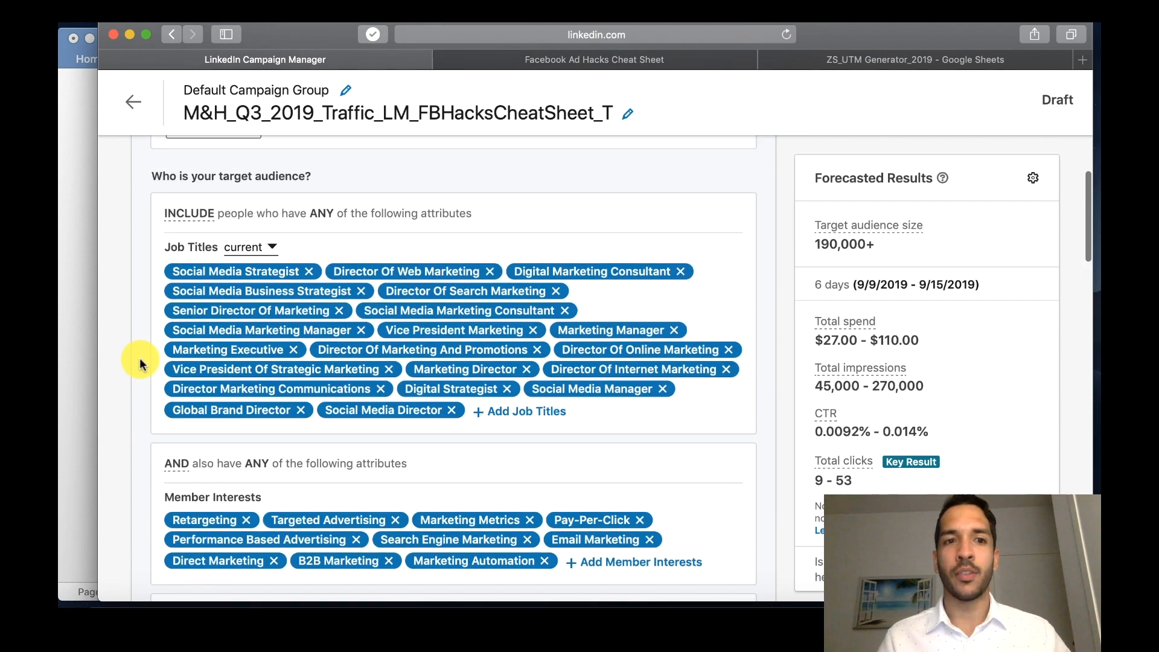
{"action": "scroll", "coordinate": [139, 357], "scroll_direction": "down", "scroll_amount": 5}
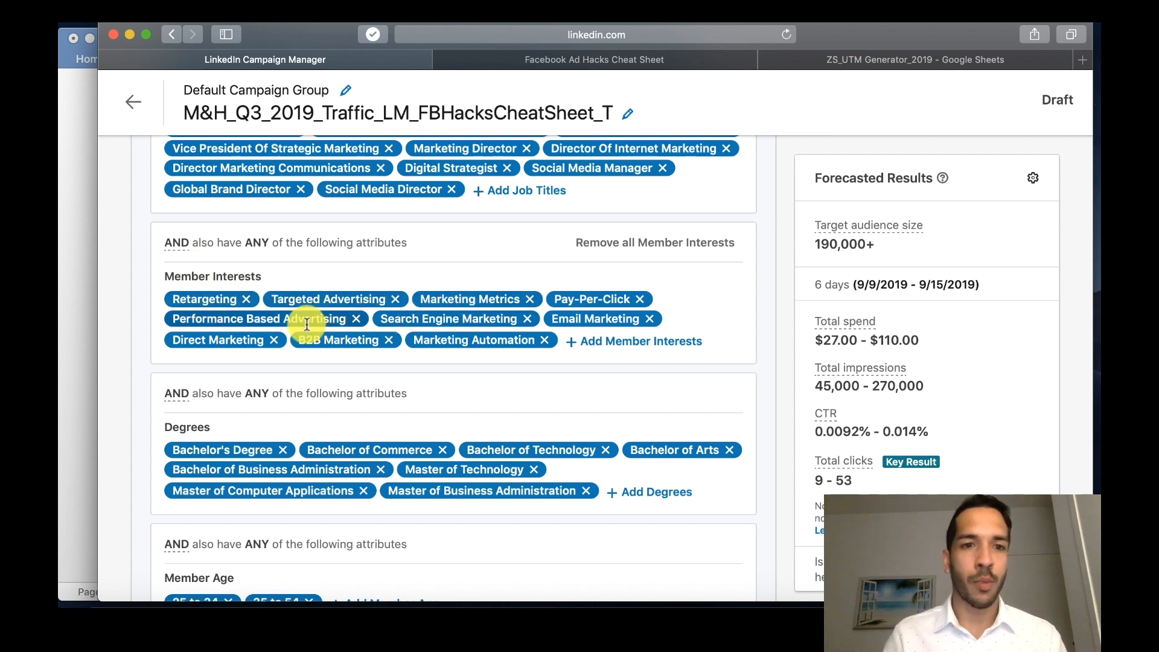
Step: Open the list of additional member interest categories, and examine the degree and member age criteria
{"action": "left_click", "coordinate": [648, 348]}
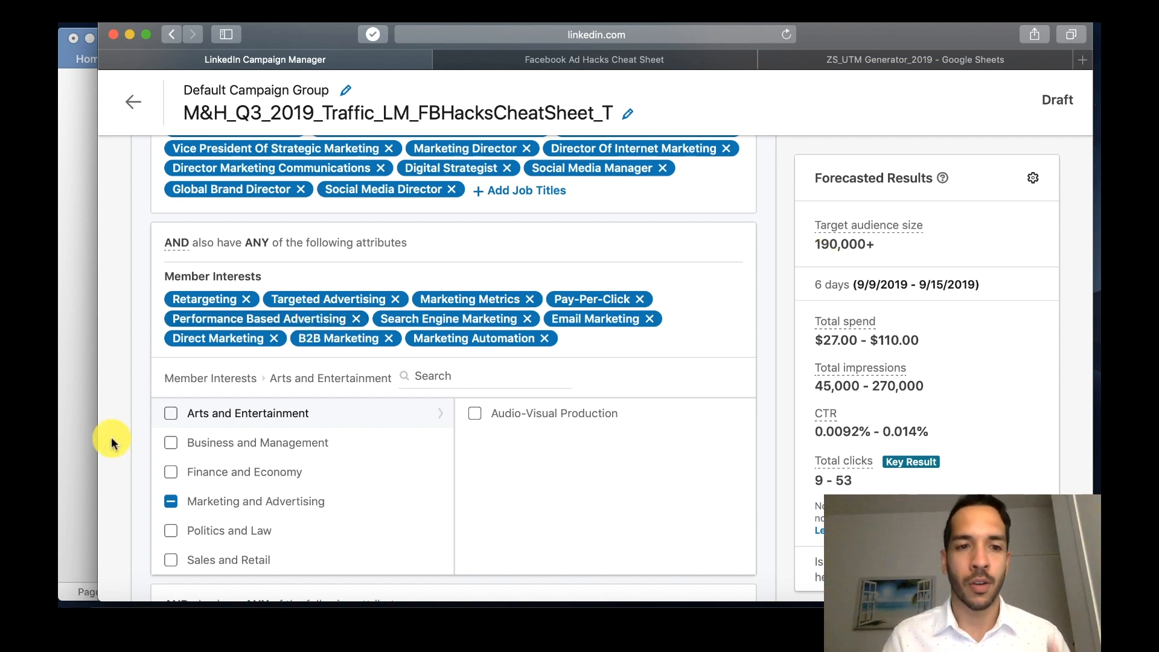
{"action": "scroll", "coordinate": [141, 440], "scroll_direction": "down", "scroll_amount": 3}
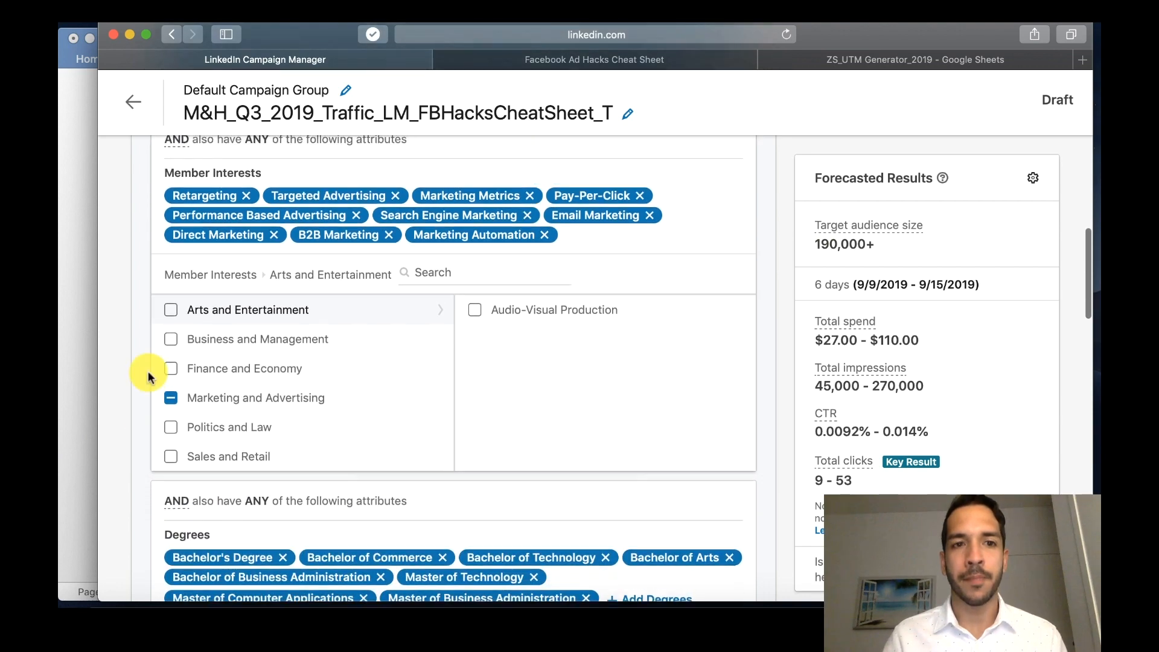
{"action": "scroll", "coordinate": [175, 319], "scroll_direction": "up", "scroll_amount": 1}
{"action": "scroll", "coordinate": [153, 338], "scroll_direction": "down", "scroll_amount": 4}
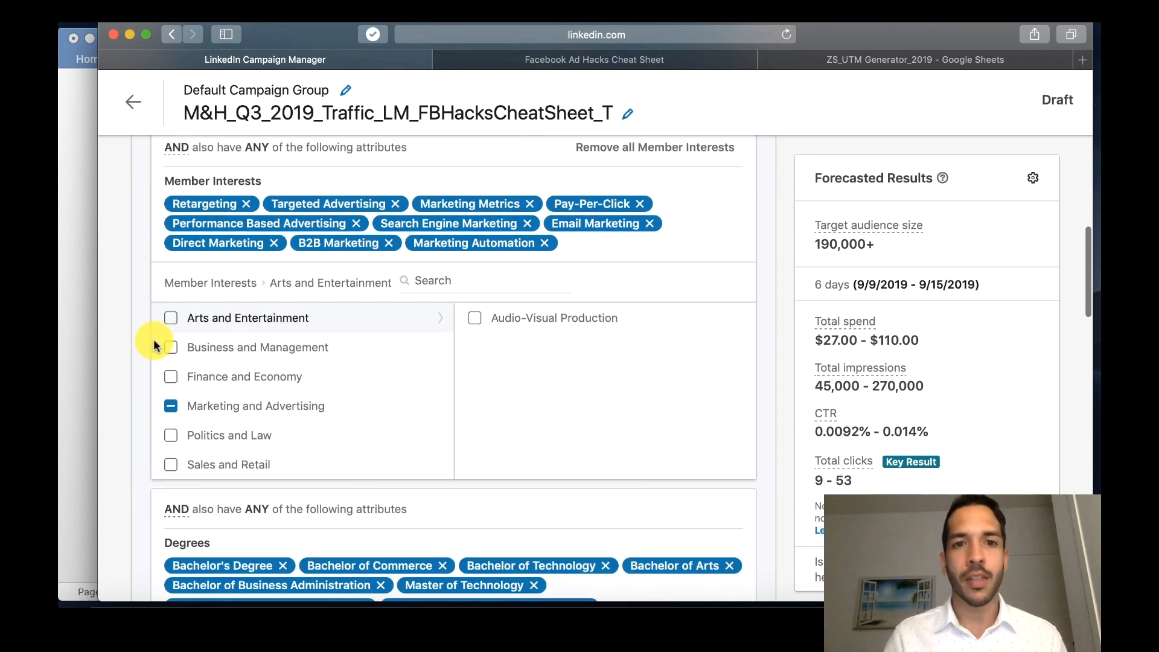
{"action": "scroll", "coordinate": [153, 343], "scroll_direction": "down", "scroll_amount": 2}
{"action": "scroll", "coordinate": [147, 415], "scroll_direction": "down", "scroll_amount": 3}
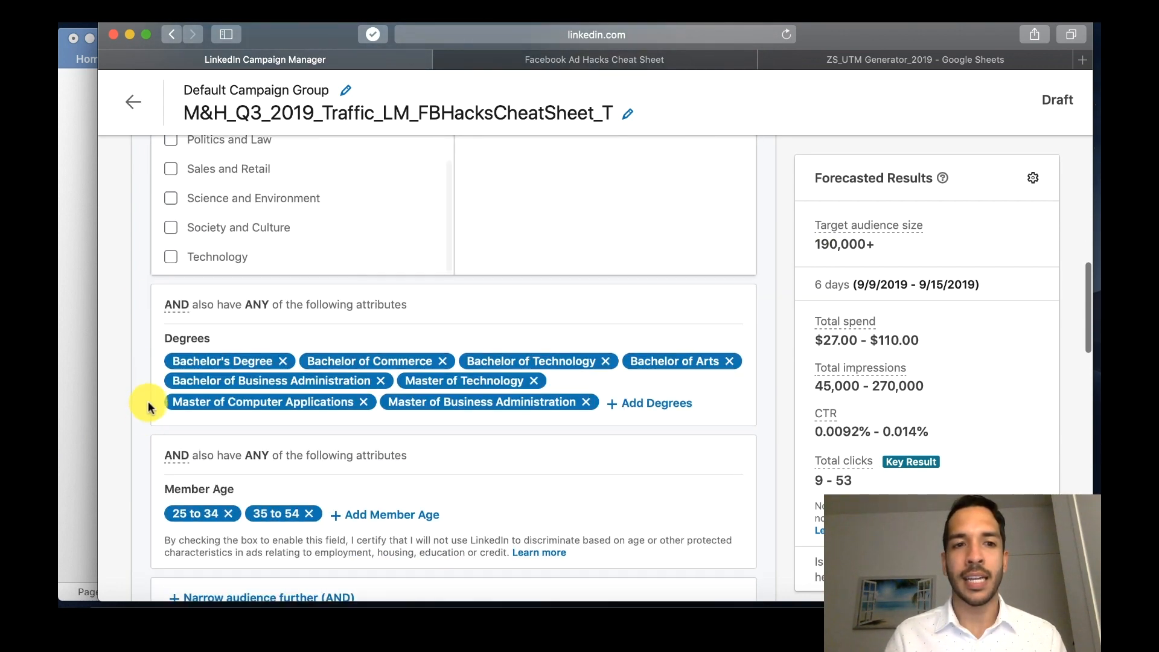
Step: Examine the draft campaign's member age criteria, audience exclusion and expansion options, and ad format
{"action": "scroll", "coordinate": [151, 403], "scroll_direction": "down", "scroll_amount": 3}
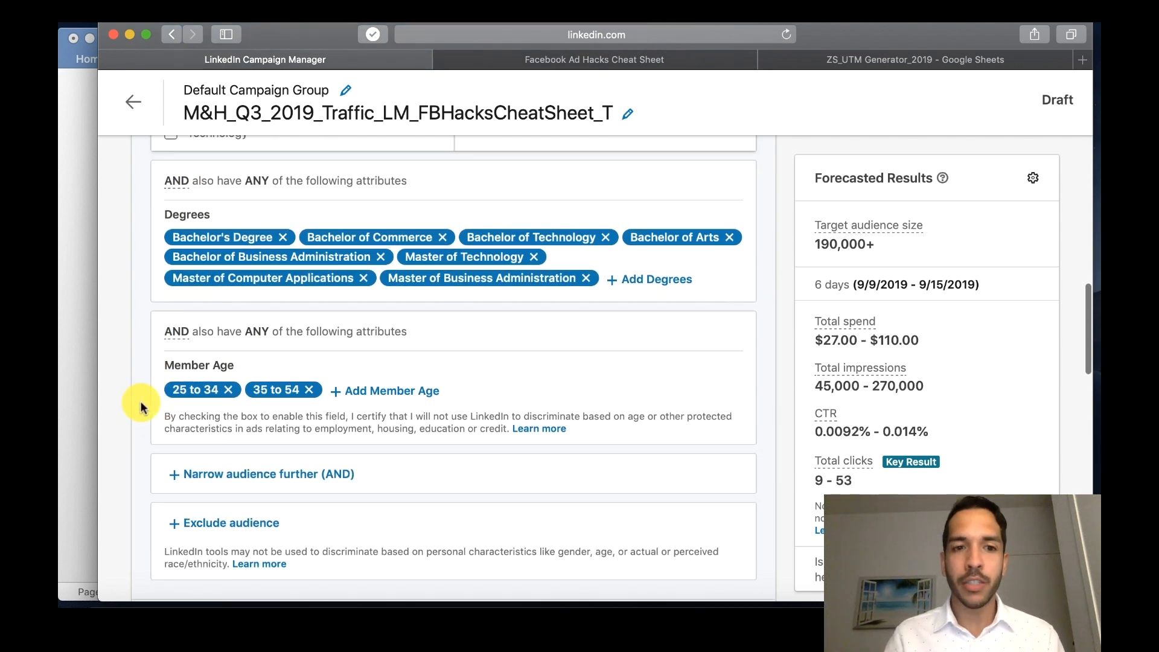
{"action": "scroll", "coordinate": [140, 401], "scroll_direction": "down", "scroll_amount": 2}
{"action": "scroll", "coordinate": [140, 401], "scroll_direction": "down", "scroll_amount": 3}
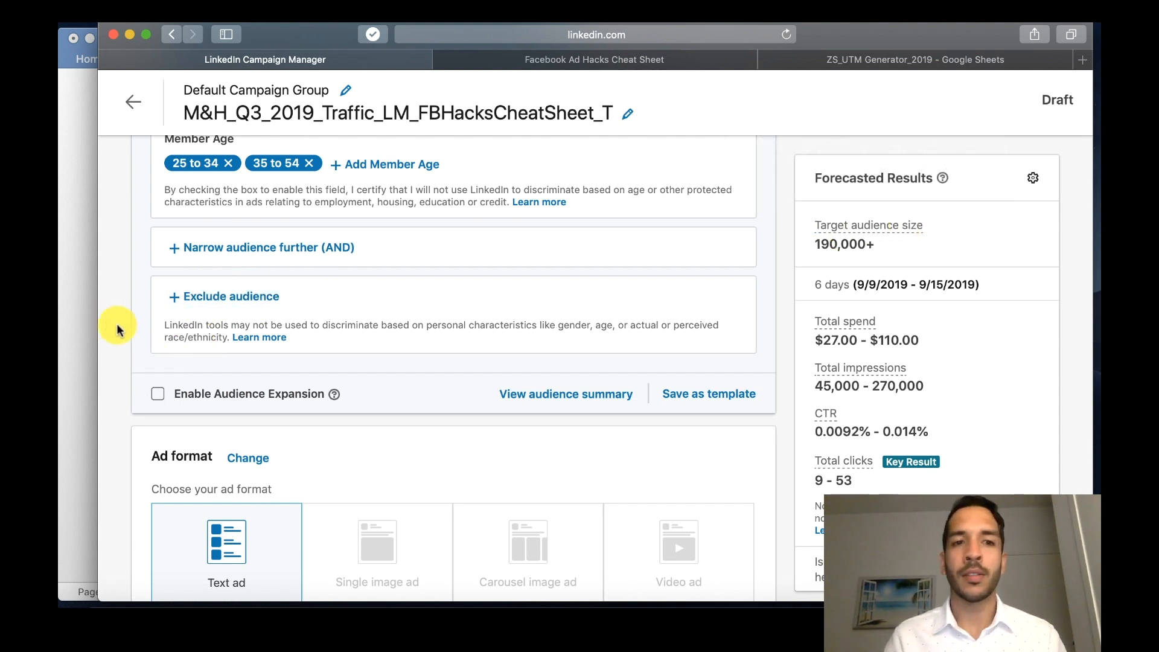
{"action": "scroll", "coordinate": [135, 332], "scroll_direction": "down", "scroll_amount": 2}
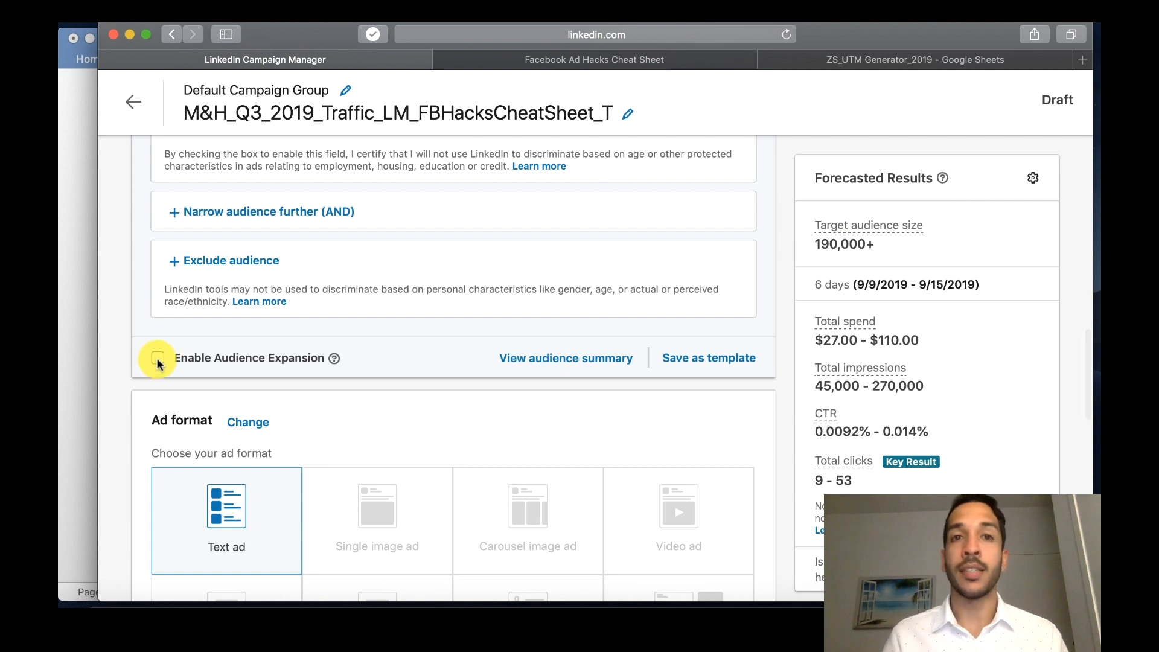
{"action": "mouse_move", "coordinate": [335, 361]}
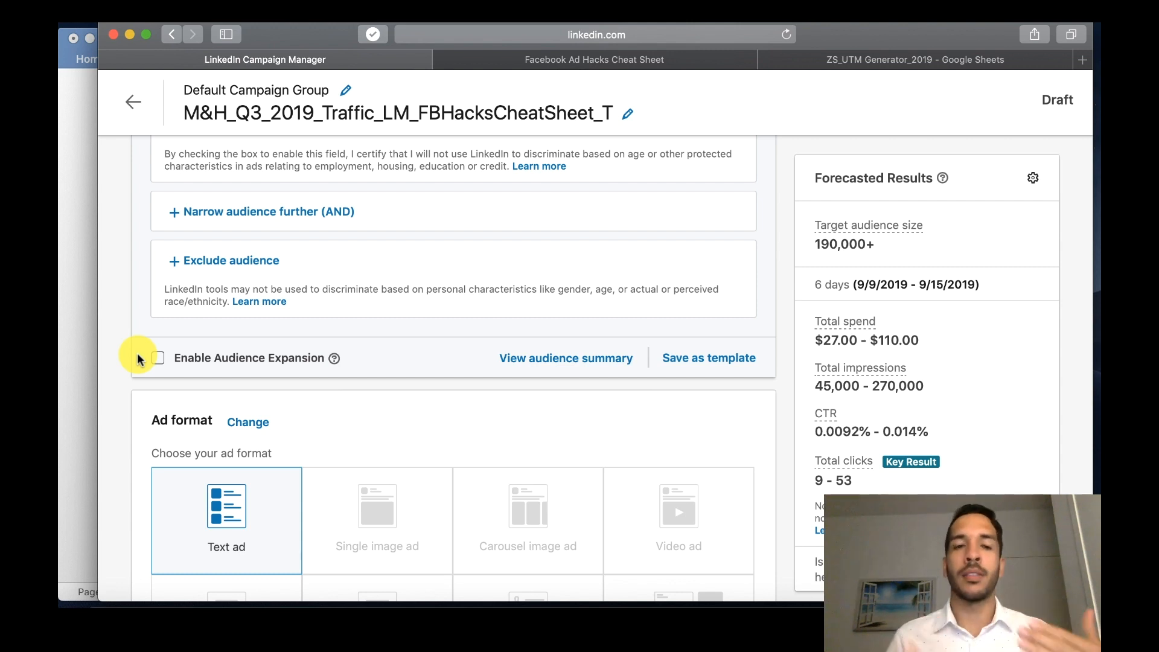
{"action": "scroll", "coordinate": [139, 403], "scroll_direction": "down", "scroll_amount": 3}
{"action": "scroll", "coordinate": [139, 404], "scroll_direction": "down", "scroll_amount": 5}
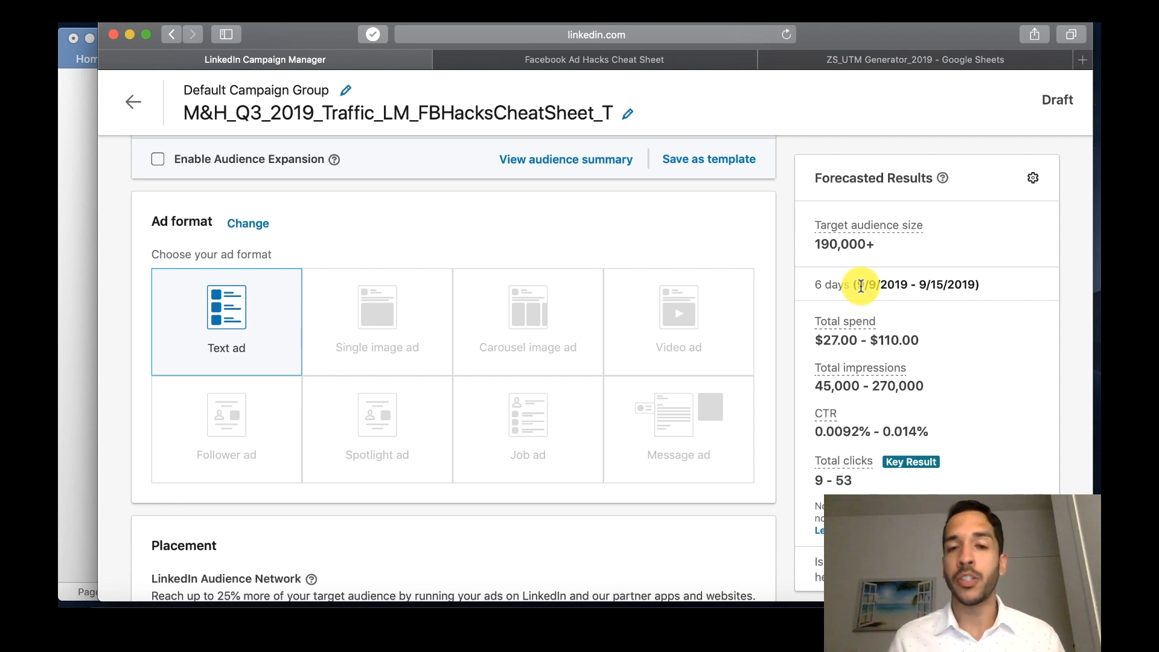
Step: Check the budget and lead requirements in the LinkedIn Advertising_Outline document, and compare them with the campaign's forecasted results
{"action": "left_click", "coordinate": [70, 290]}
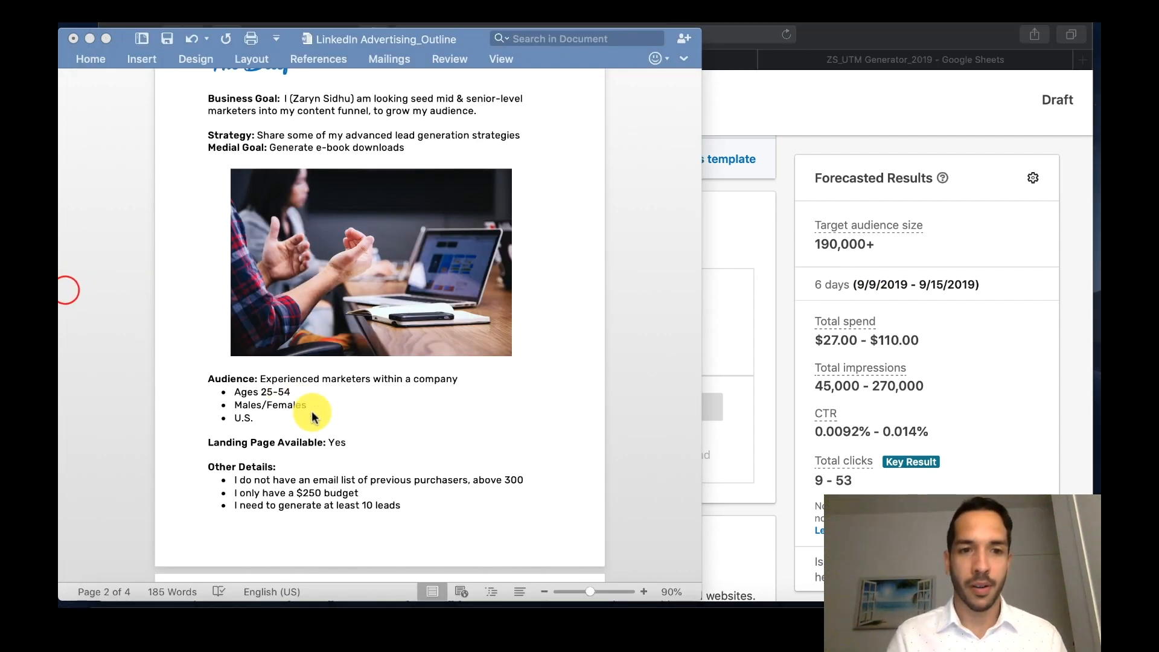
{"action": "left_click_drag", "start_coordinate": [365, 493], "coordinate": [260, 492]}
{"action": "left_click", "coordinate": [404, 466]}
{"action": "scroll", "coordinate": [404, 465], "scroll_direction": "down", "scroll_amount": 1}
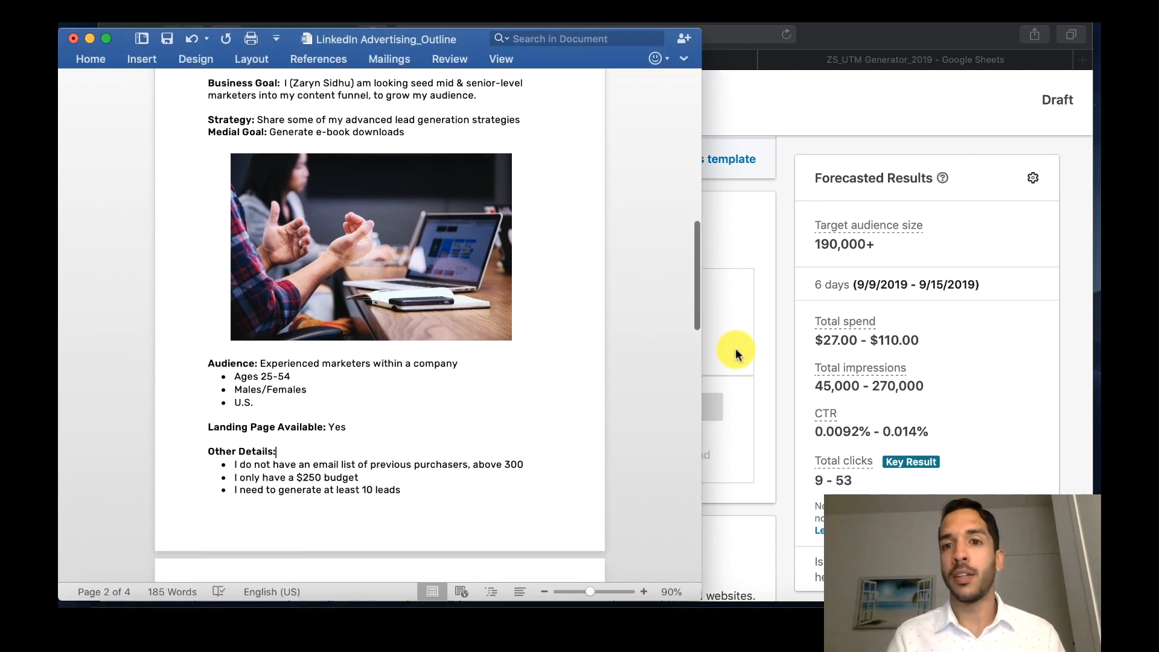
{"action": "left_click", "coordinate": [786, 320]}
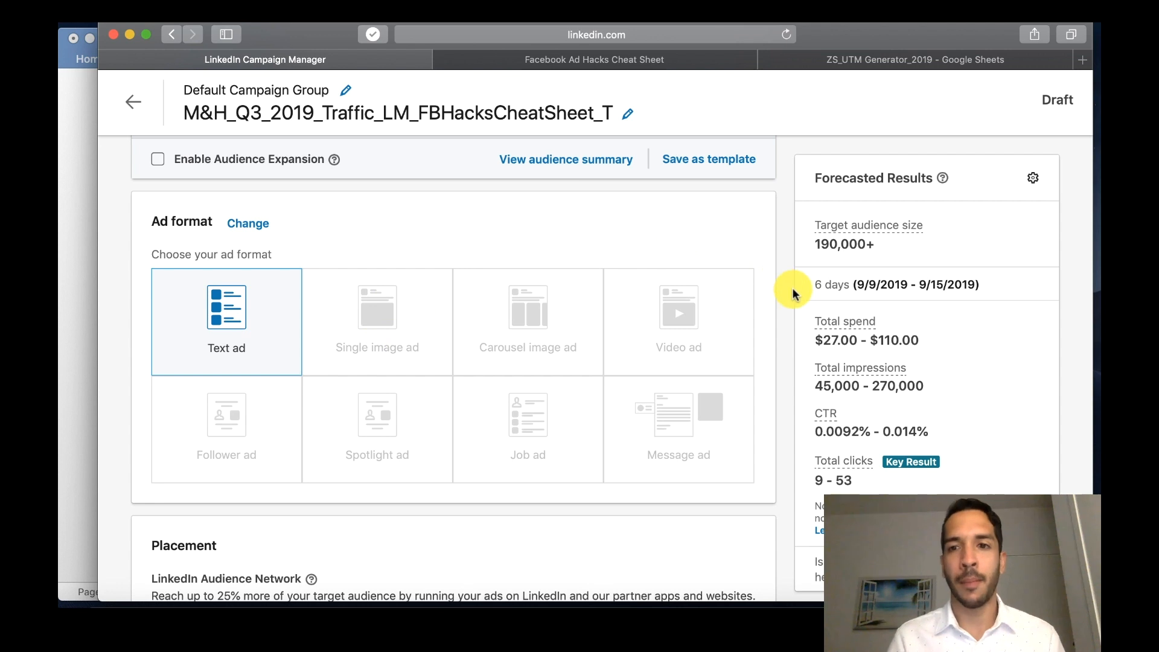
{"action": "scroll", "coordinate": [789, 289], "scroll_direction": "down", "scroll_amount": 1}
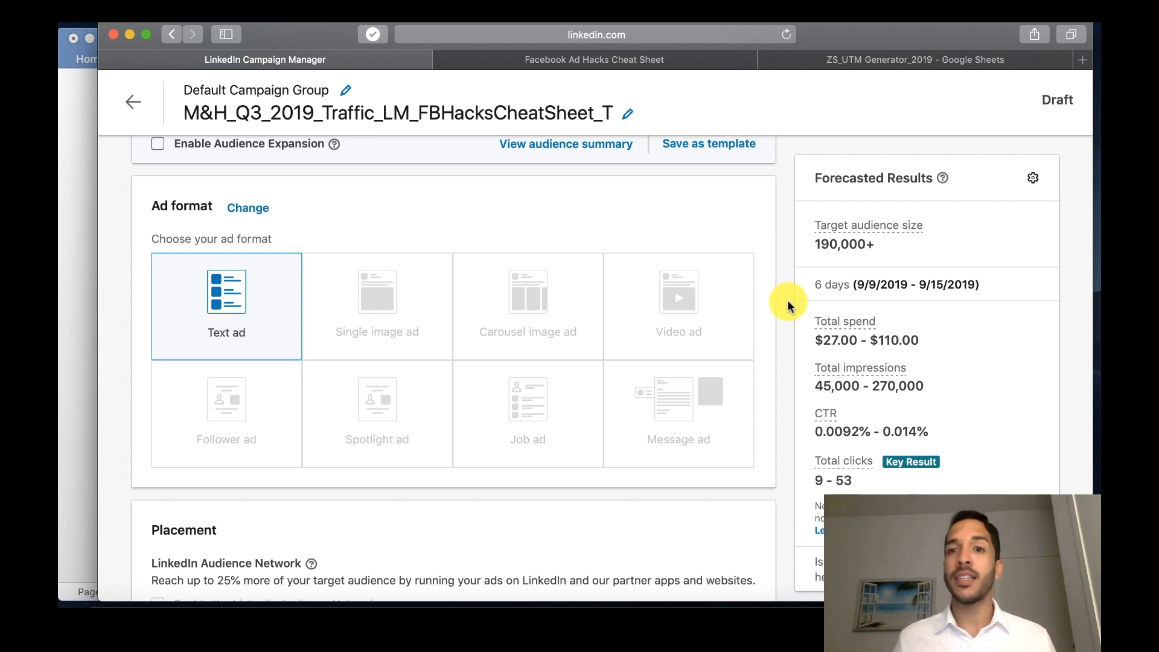
{"action": "scroll", "coordinate": [787, 349], "scroll_direction": "down", "scroll_amount": 1}
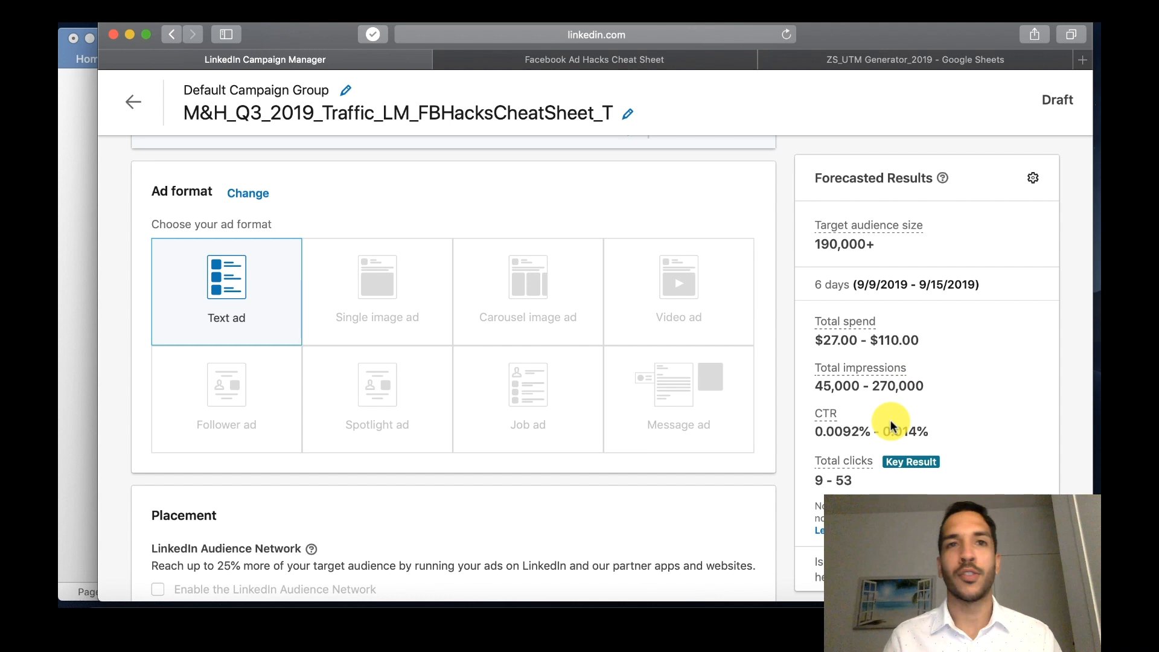
{"action": "scroll", "coordinate": [881, 405], "scroll_direction": "down", "scroll_amount": 1}
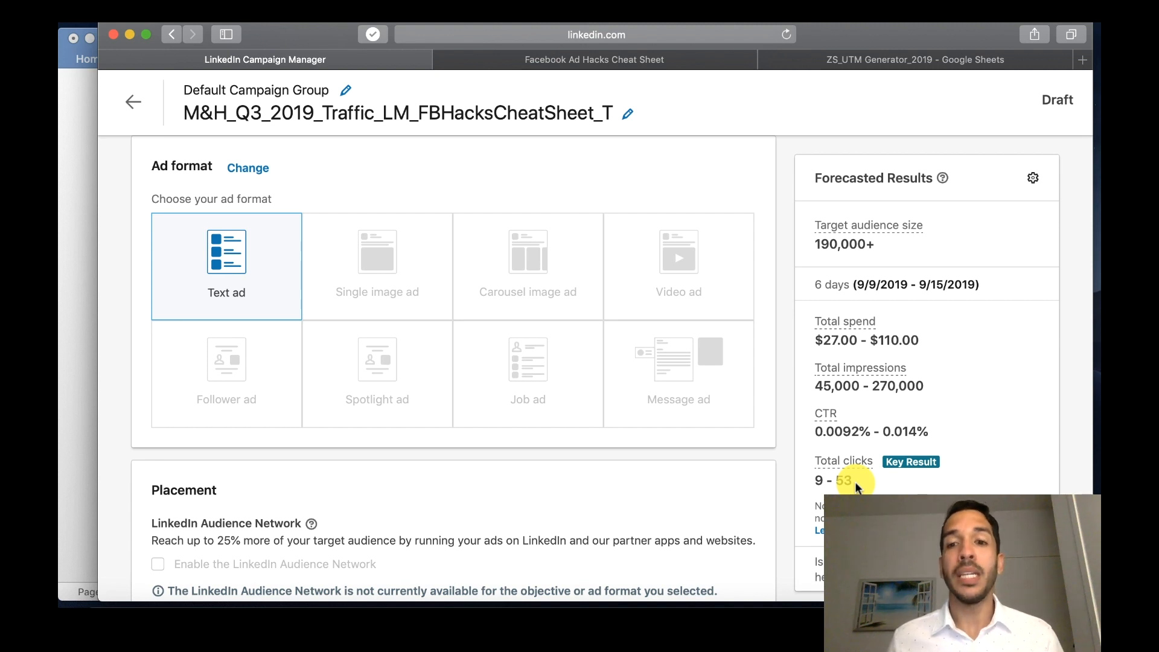
Step: Calculate 25 × 0.75 in the Calculator, and close it
{"action": "left_click", "coordinate": [370, 605]}
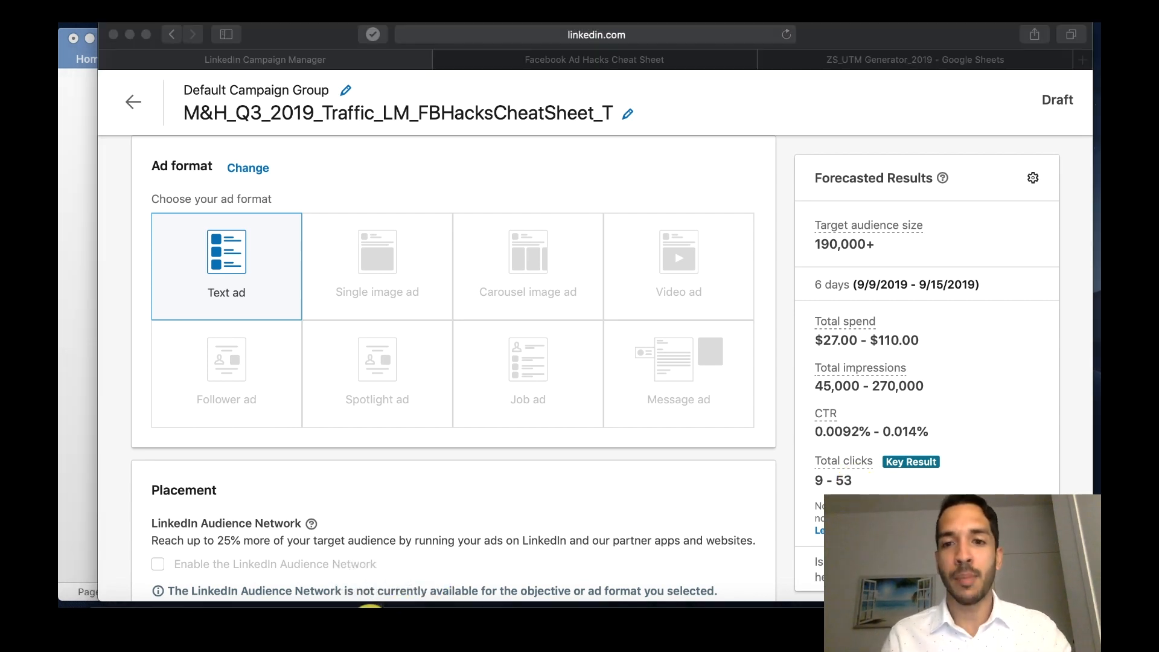
{"action": "left_click", "coordinate": [198, 254]}
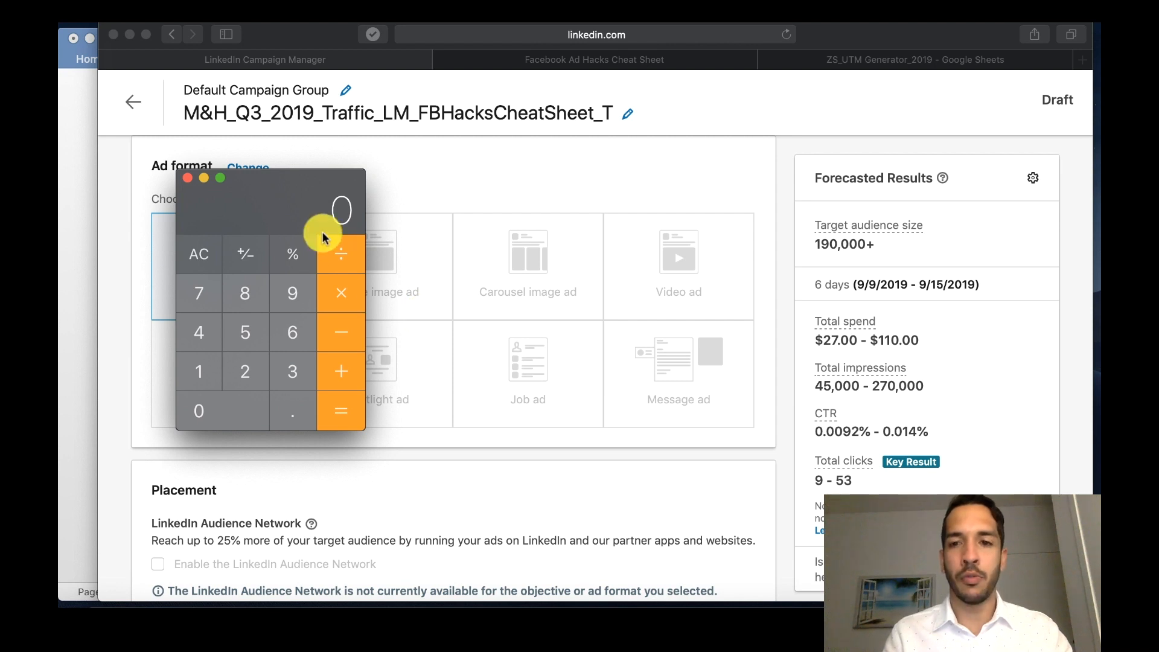
{"action": "left_click_drag", "start_coordinate": [309, 225], "coordinate": [656, 308]}
{"action": "type", "text": "25"}
{"action": "key", "text": "asterisk"}
{"action": "type", "text": ".75"}
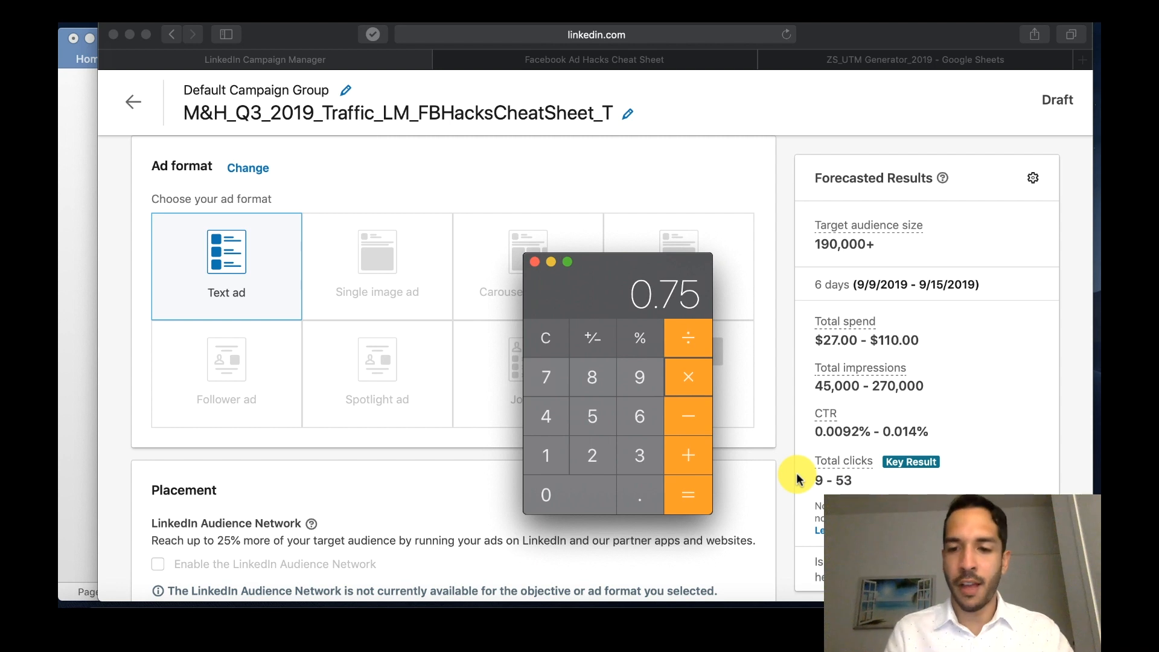
{"action": "key", "text": "Return"}
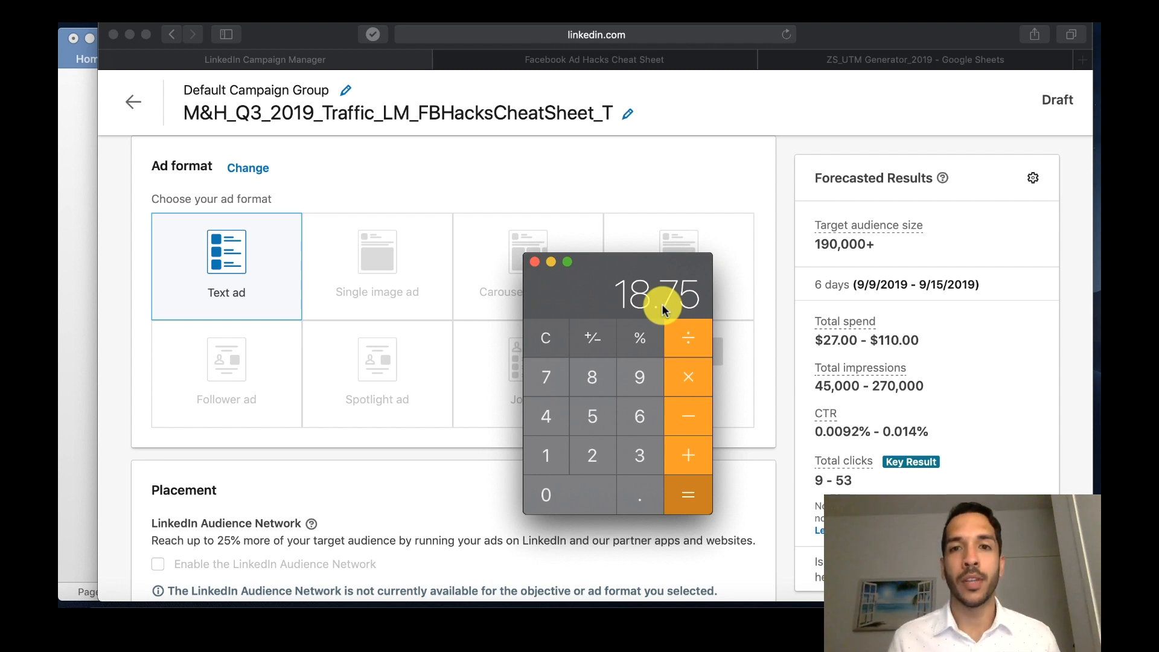
{"action": "left_click", "coordinate": [537, 266]}
Step: Set the campaign's daily budget to $19.00
{"action": "scroll", "coordinate": [460, 453], "scroll_direction": "down", "scroll_amount": 5}
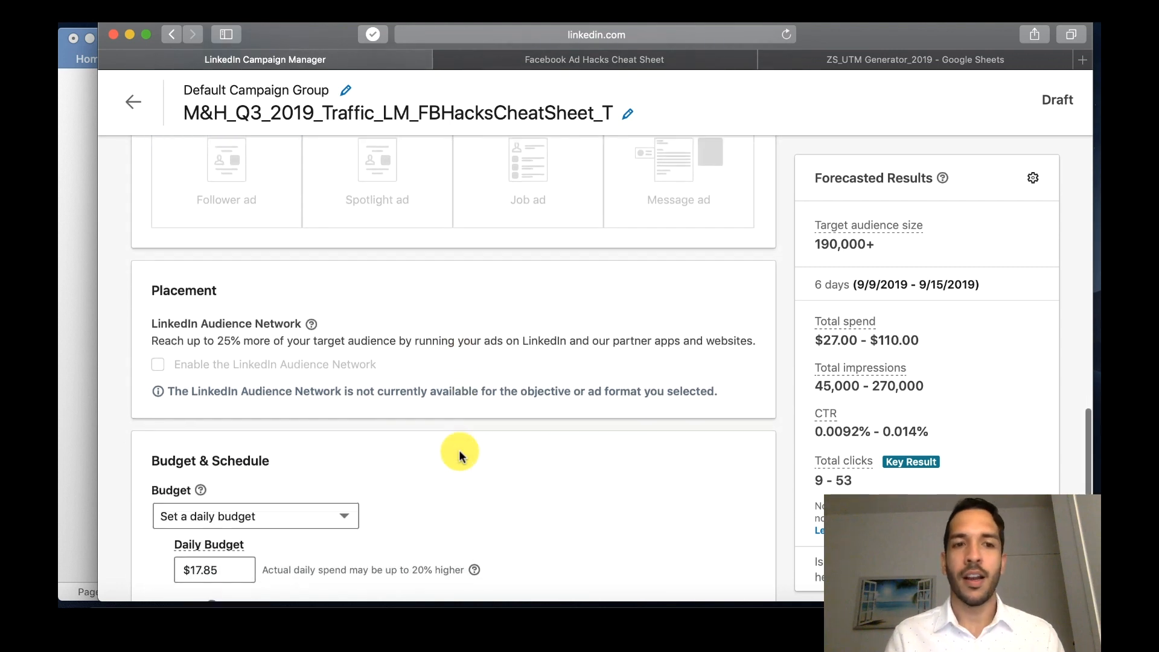
{"action": "scroll", "coordinate": [462, 382], "scroll_direction": "down", "scroll_amount": 2}
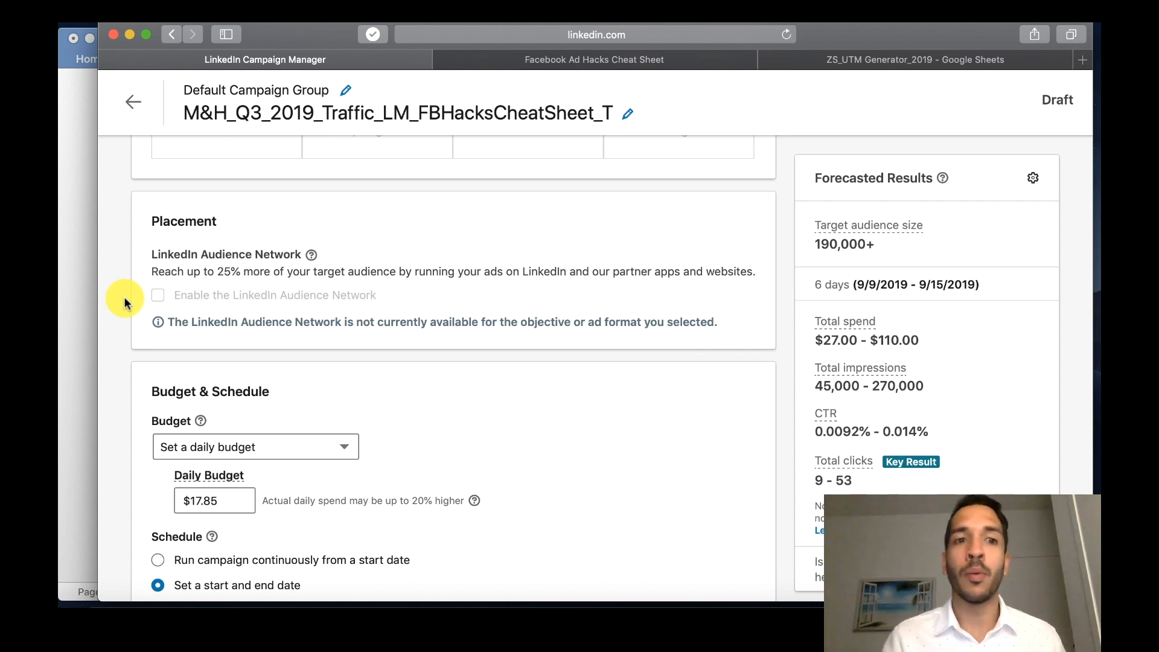
{"action": "scroll", "coordinate": [124, 296], "scroll_direction": "down", "scroll_amount": 5}
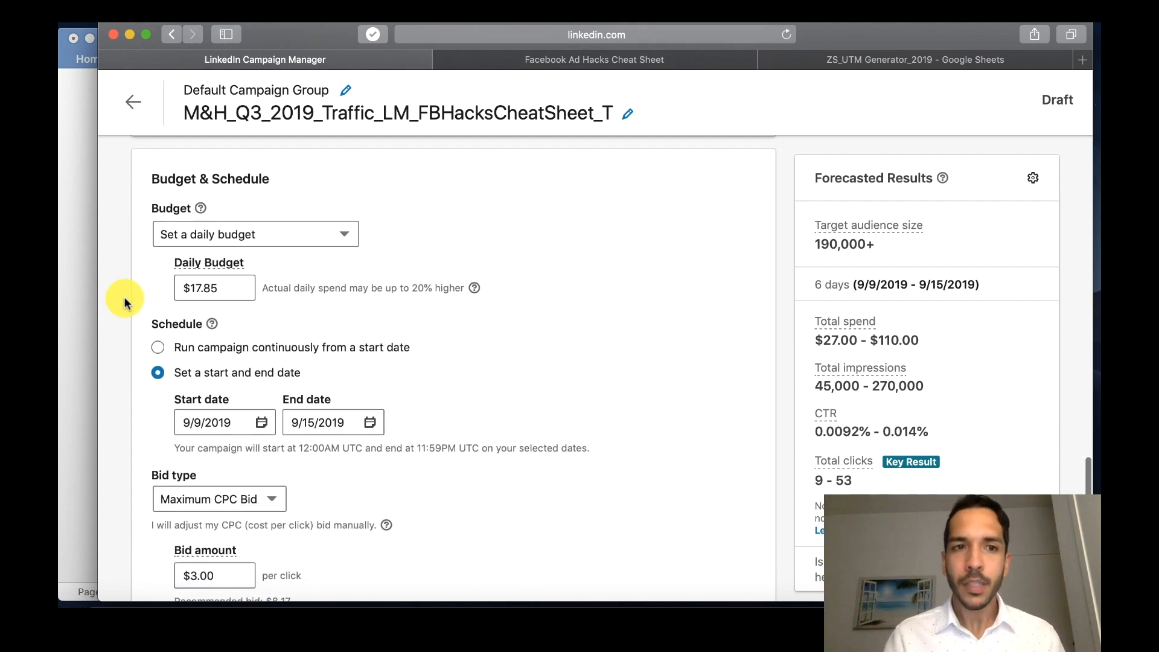
{"action": "scroll", "coordinate": [125, 296], "scroll_direction": "down", "scroll_amount": 1}
{"action": "mouse_move", "coordinate": [209, 252]}
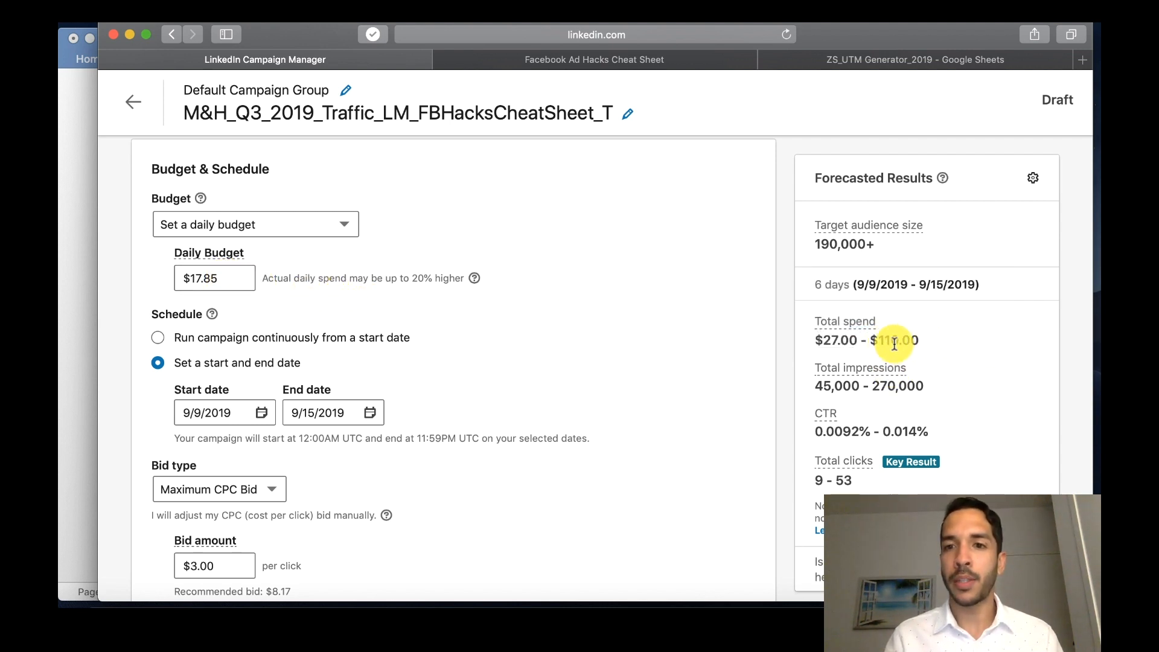
{"action": "left_click", "coordinate": [224, 280]}
{"action": "key", "text": "BackSpace"}
{"action": "key", "text": "BackSpace"}
{"action": "key", "text": "BackSpace"}
{"action": "key", "text": "BackSpace"}
{"action": "type", "text": "8"}
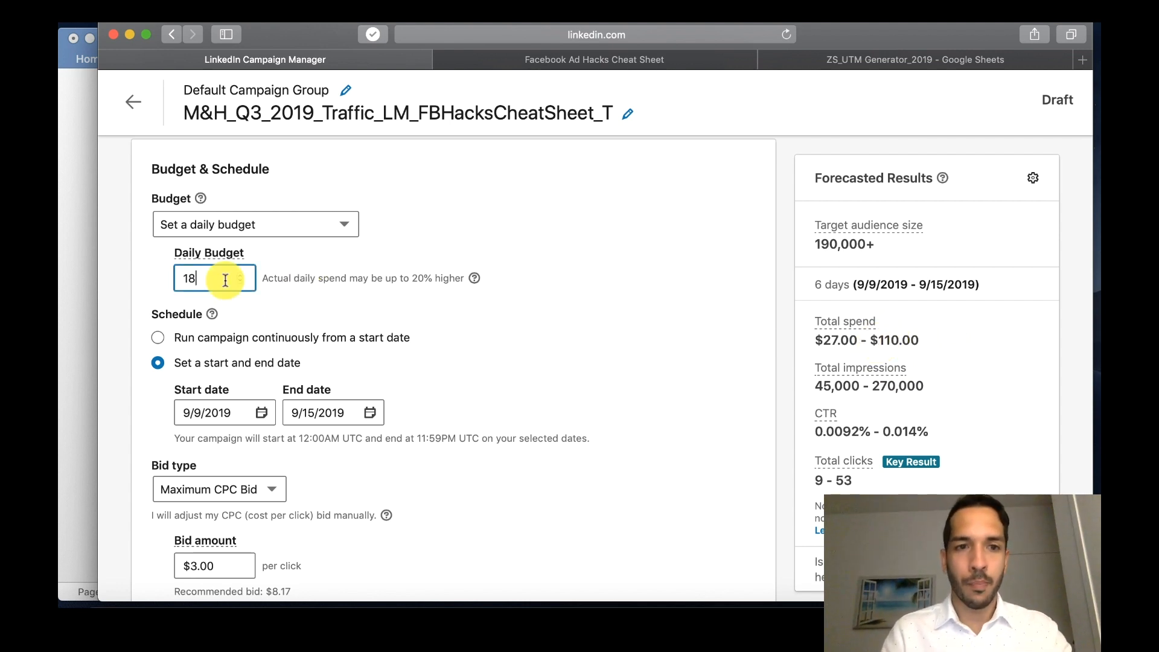
{"action": "left_click", "coordinate": [534, 316]}
{"action": "left_click", "coordinate": [238, 275]}
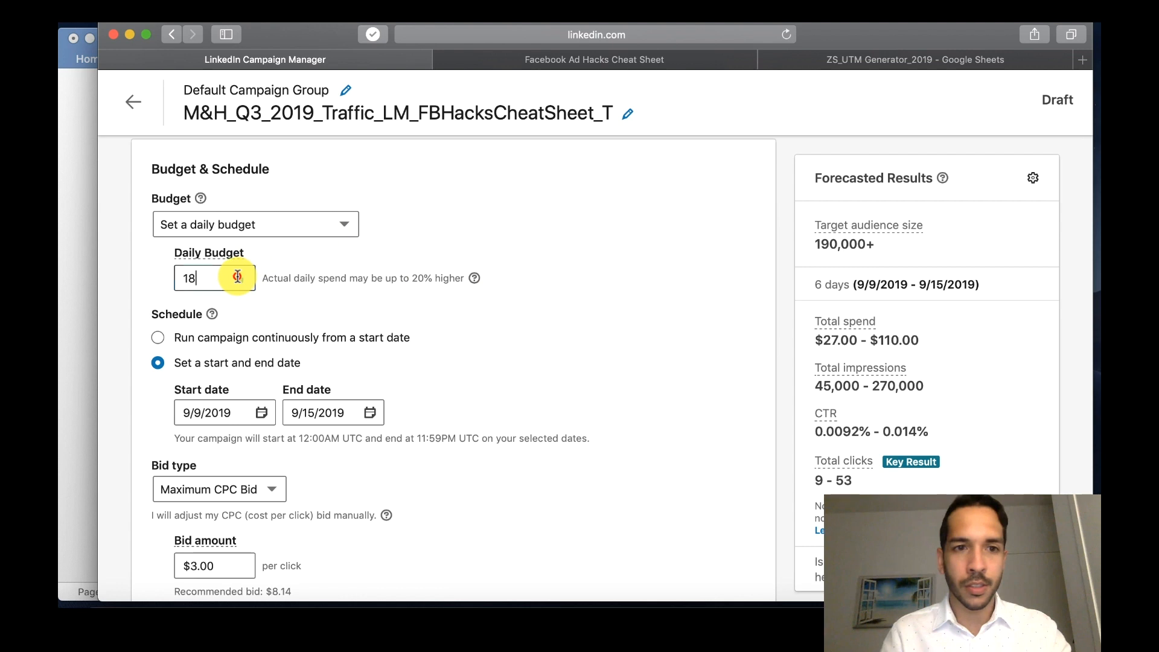
{"action": "key", "text": "BackSpace"}
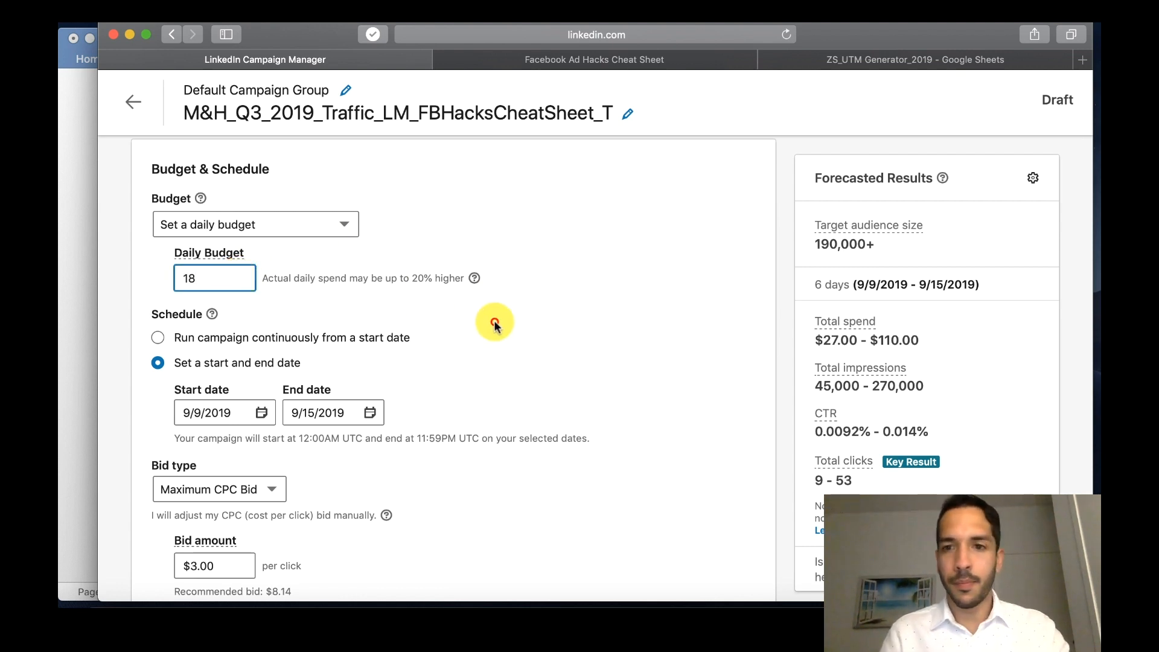
{"action": "left_click", "coordinate": [491, 318]}
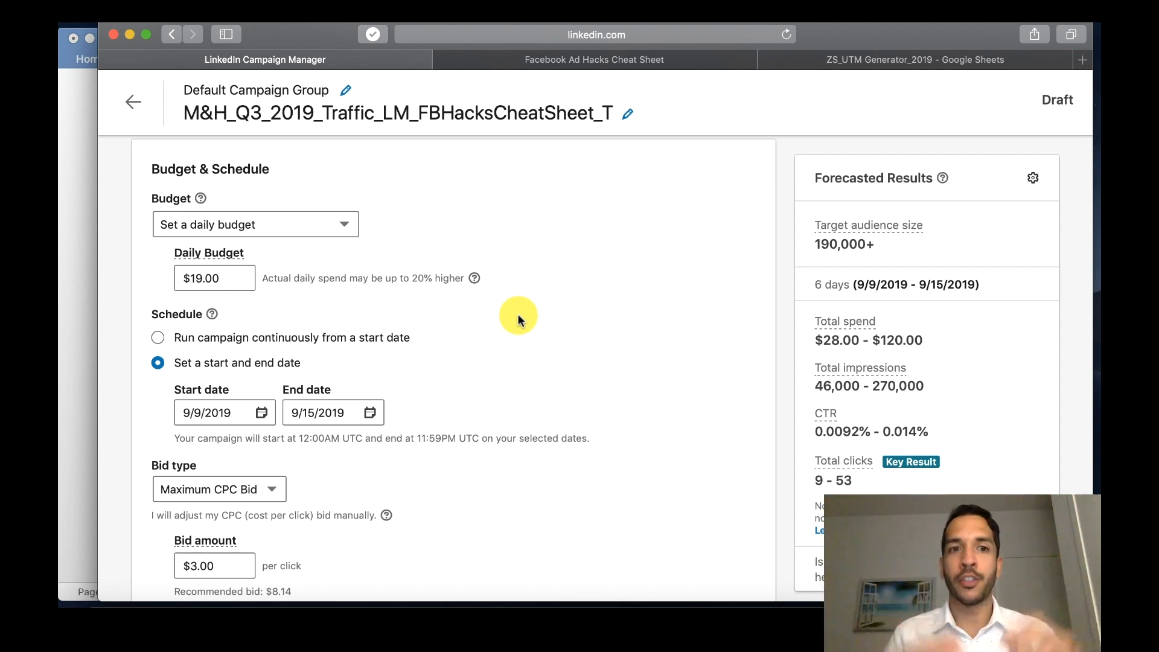
Step: Examine the campaign's schedule, bid type options, bid amount and conversion tracking section
{"action": "scroll", "coordinate": [518, 319], "scroll_direction": "down", "scroll_amount": 3}
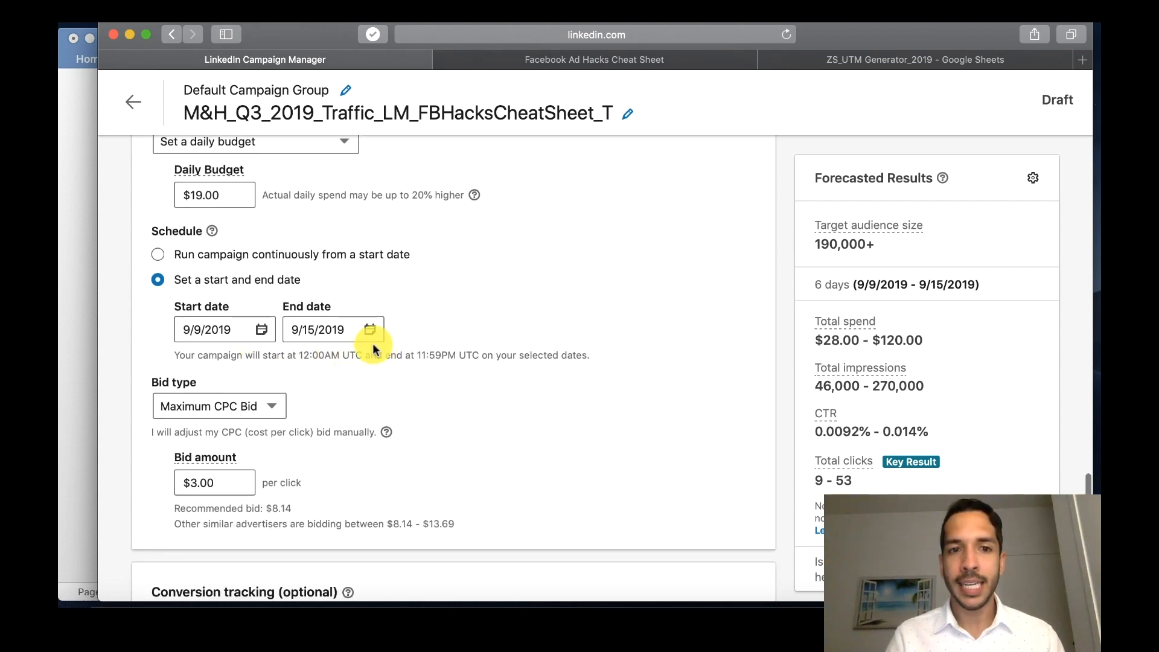
{"action": "scroll", "coordinate": [396, 372], "scroll_direction": "down", "scroll_amount": 2}
{"action": "mouse_move", "coordinate": [398, 377]}
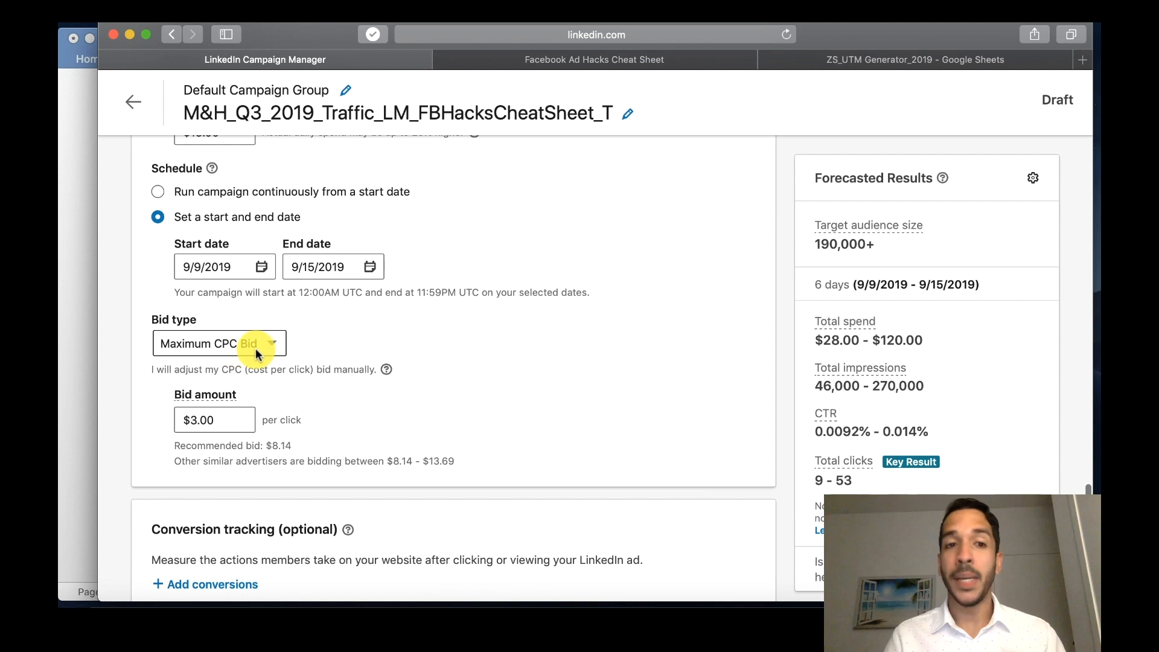
{"action": "left_click", "coordinate": [275, 349]}
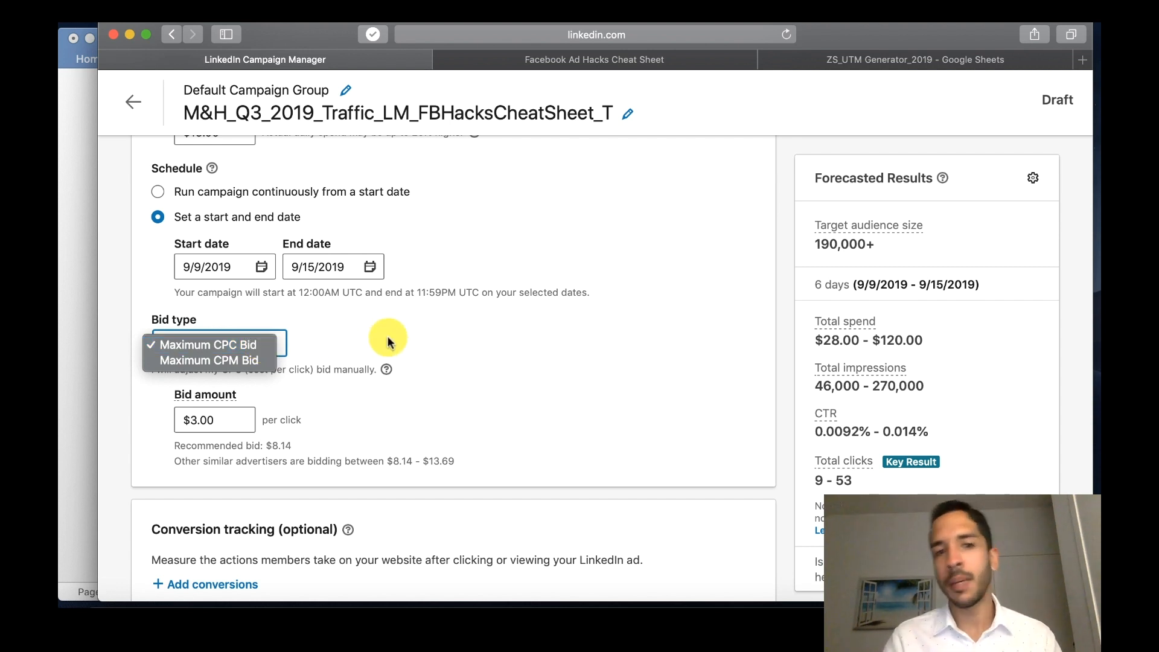
{"action": "left_click", "coordinate": [447, 349]}
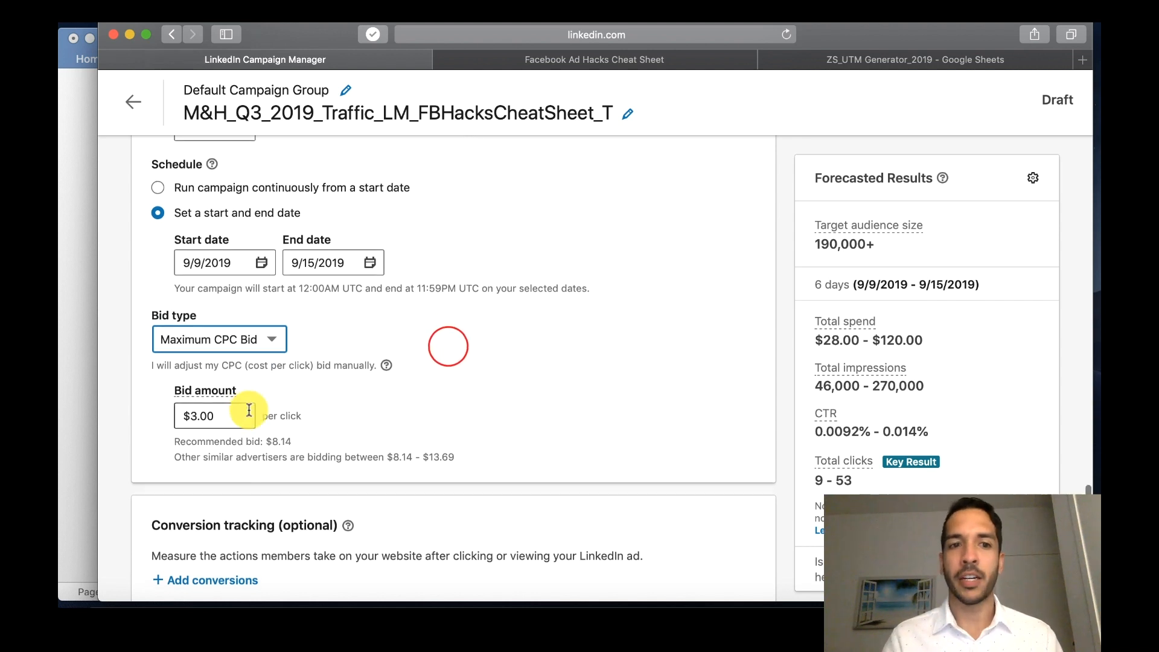
{"action": "scroll", "coordinate": [245, 407], "scroll_direction": "down", "scroll_amount": 1}
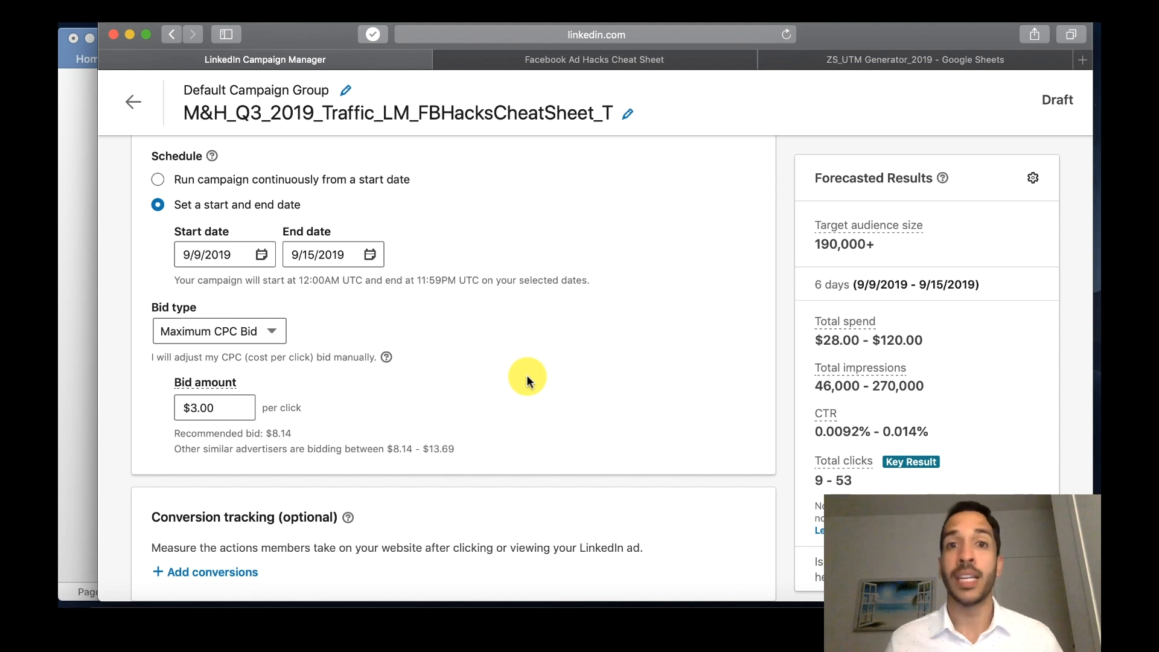
{"action": "scroll", "coordinate": [446, 383], "scroll_direction": "down", "scroll_amount": 3}
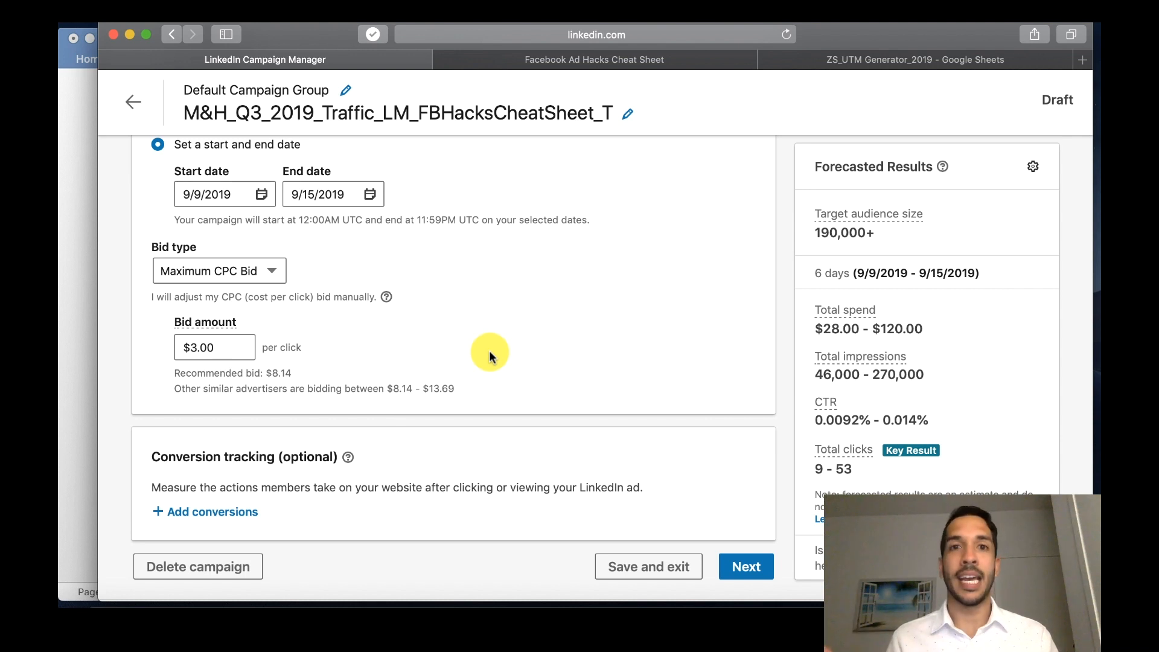
{"action": "scroll", "coordinate": [489, 350], "scroll_direction": "down", "scroll_amount": 3}
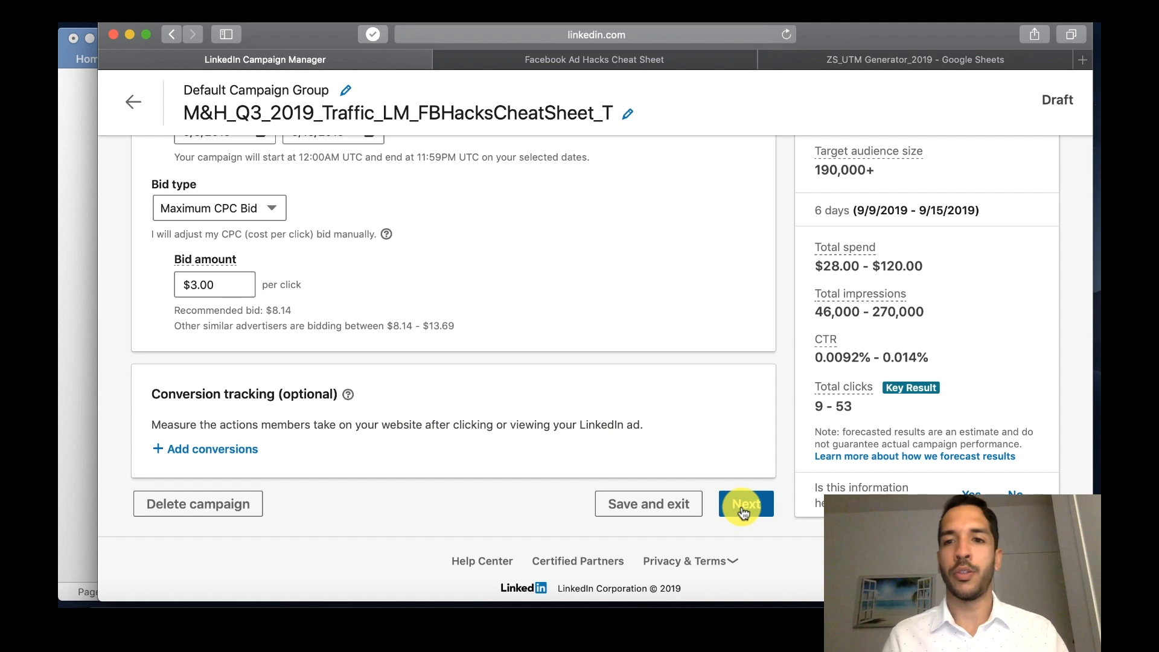
{"action": "scroll", "coordinate": [695, 407], "scroll_direction": "up", "scroll_amount": 8}
{"action": "scroll", "coordinate": [695, 407], "scroll_direction": "down", "scroll_amount": 8}
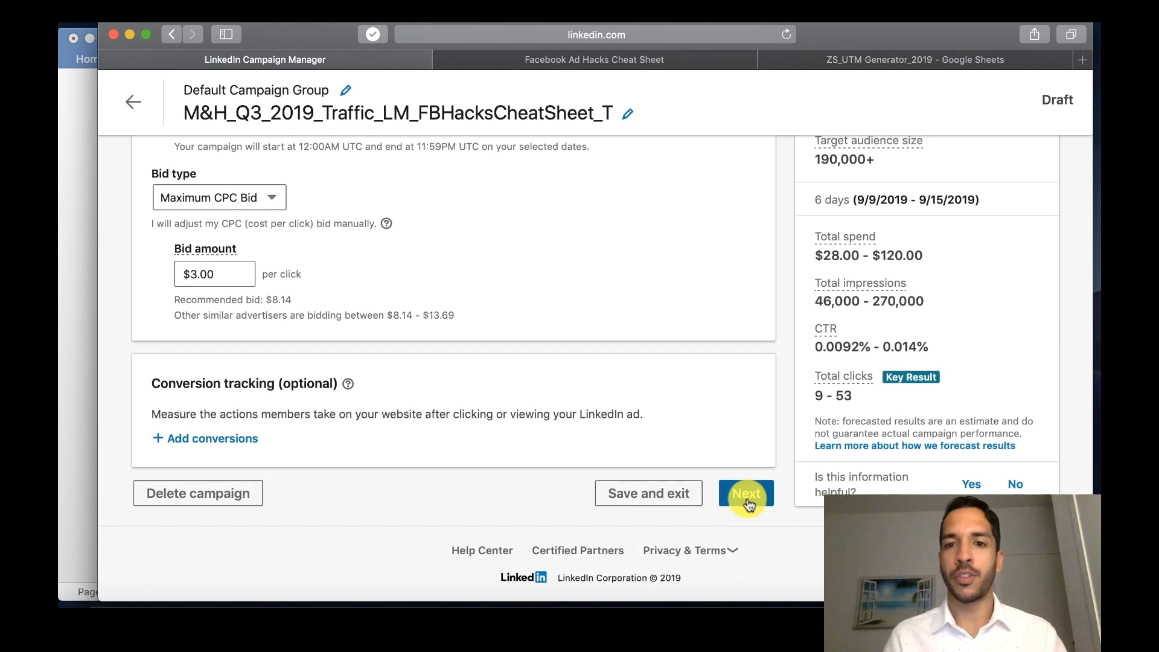
Step: Continue to the campaign's ads stage, and review the text ad copy in the LinkedIn Advertising_Outline document
{"action": "left_click", "coordinate": [748, 502]}
{"action": "left_click", "coordinate": [80, 242]}
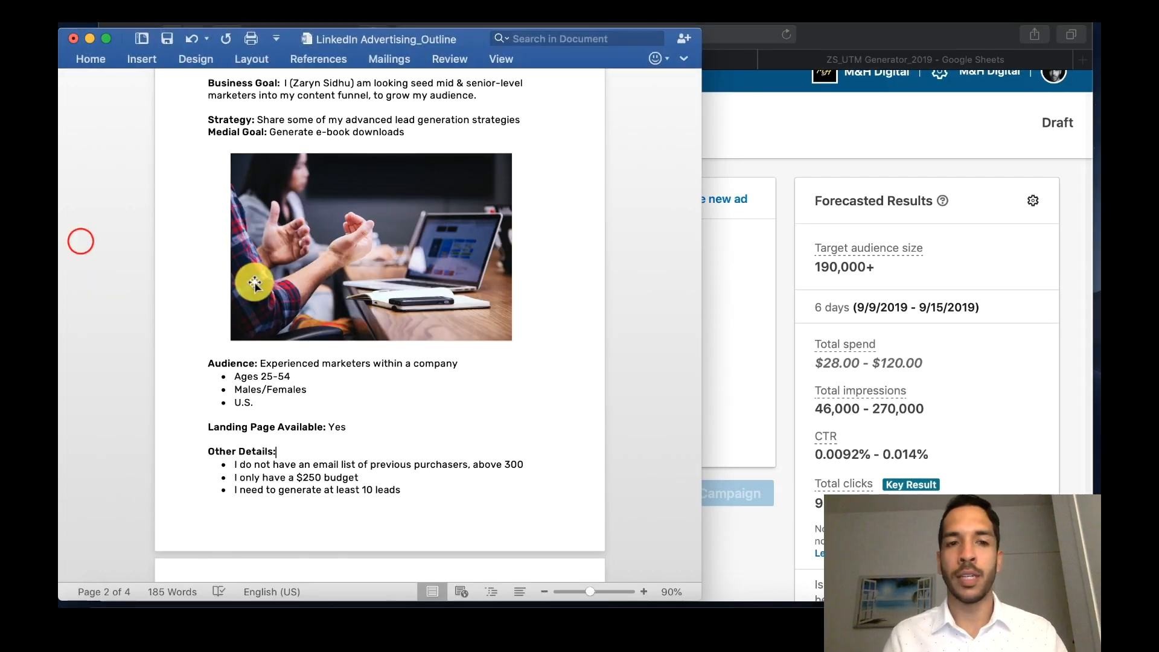
{"action": "scroll", "coordinate": [299, 316], "scroll_direction": "down", "scroll_amount": 10}
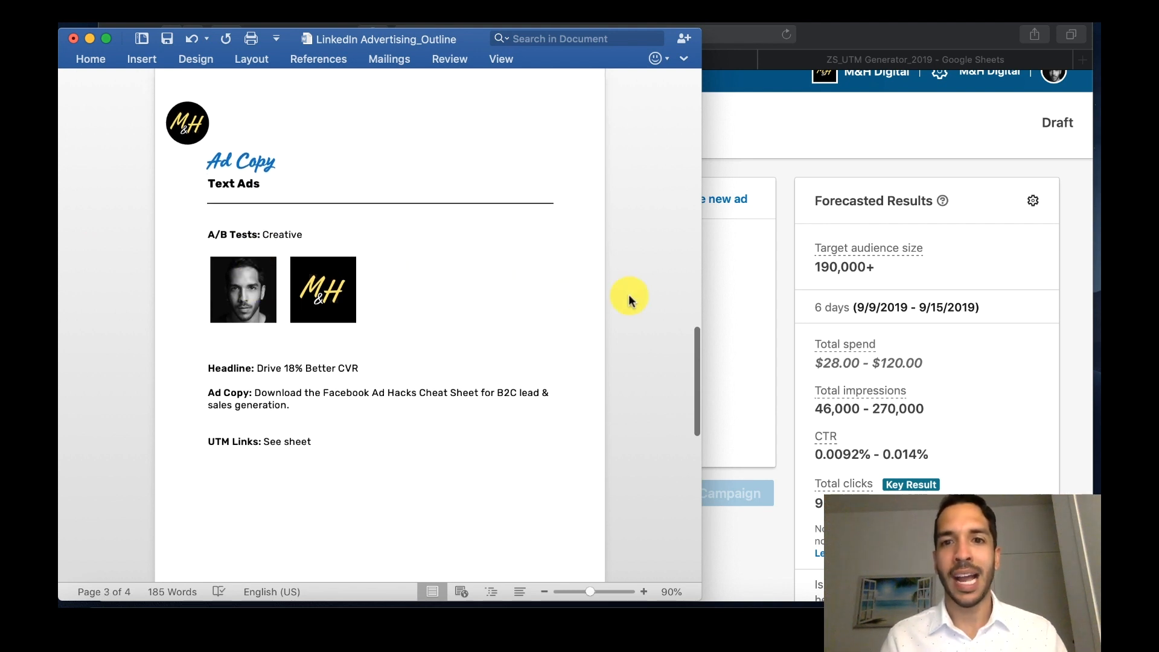
{"action": "left_click", "coordinate": [729, 297]}
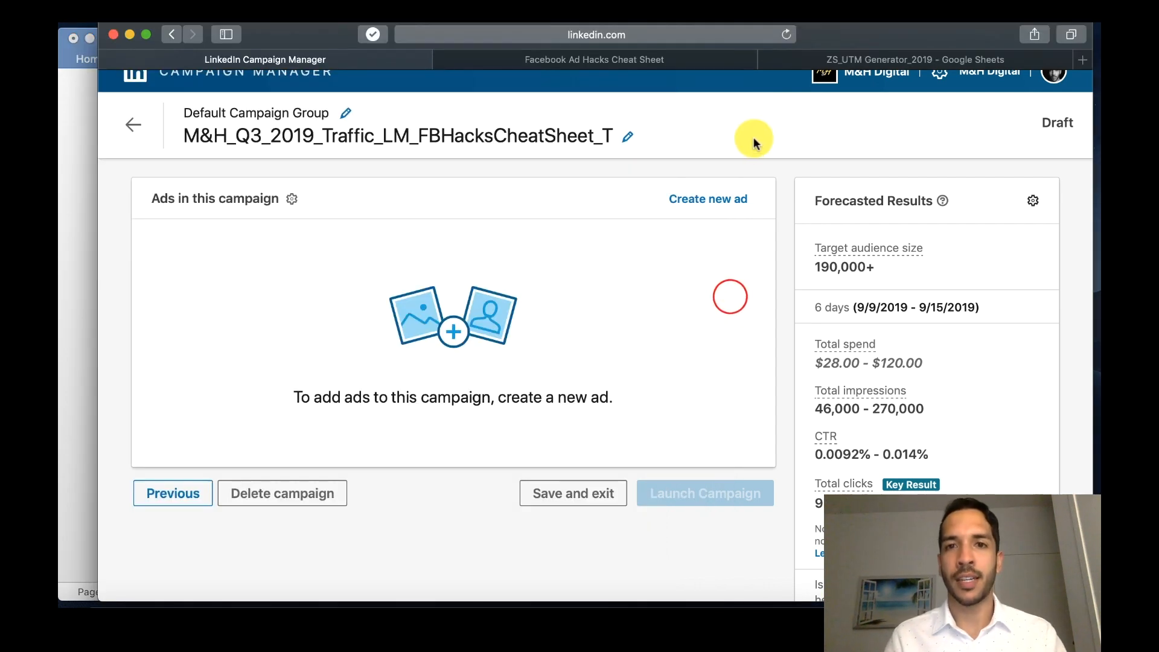
Step: Open linkedin.com in a new browser tab
{"action": "left_click", "coordinate": [1083, 59]}
{"action": "type", "text": "linkedin.com"}
{"action": "key", "text": "Return"}
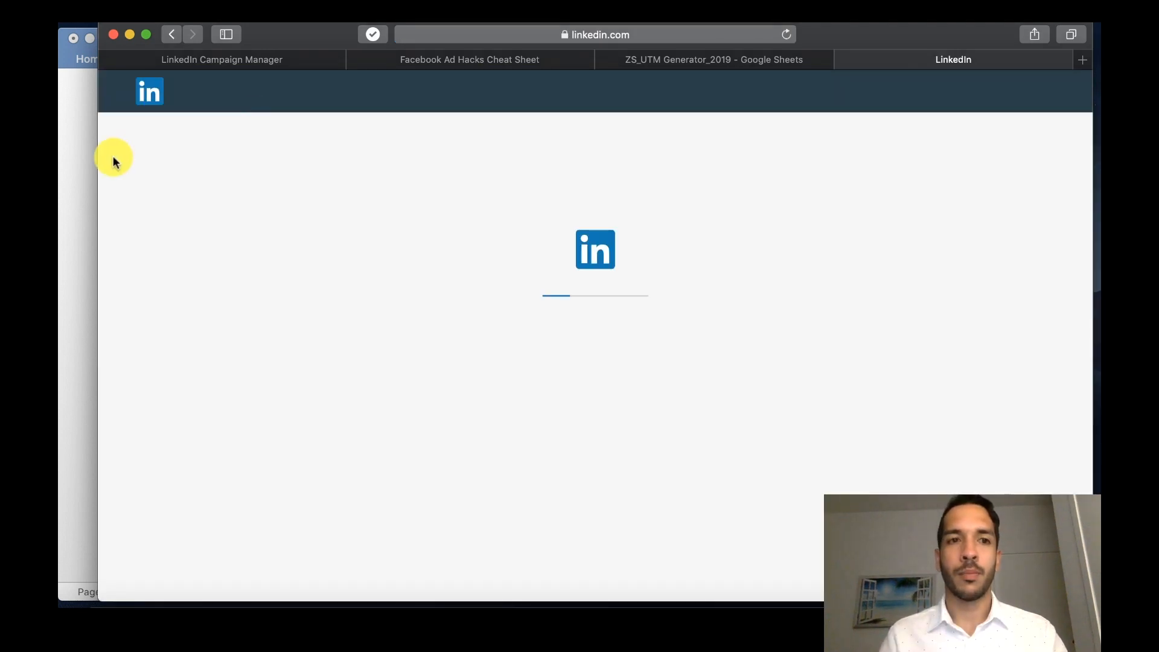
Step: Examine how text ads and promoted posts are placed across the LinkedIn home feed, including the top banner and side column
{"action": "left_click_drag", "start_coordinate": [99, 157], "coordinate": [81, 156]}
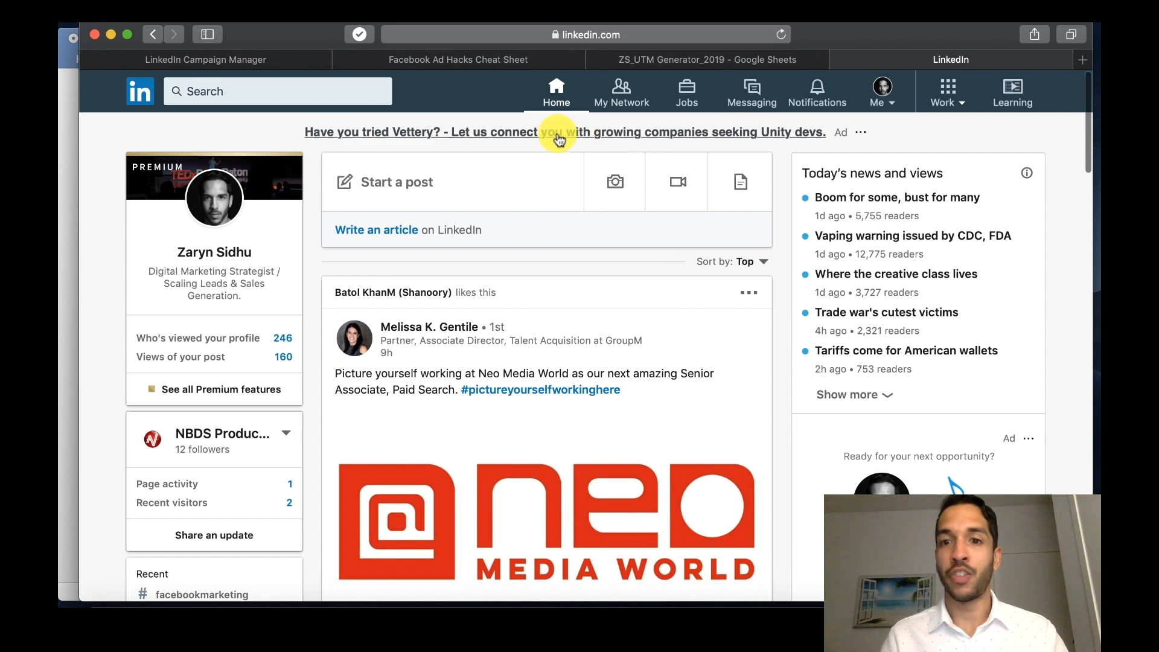
{"action": "scroll", "coordinate": [792, 410], "scroll_direction": "down", "scroll_amount": 3}
{"action": "scroll", "coordinate": [793, 416], "scroll_direction": "down", "scroll_amount": 1}
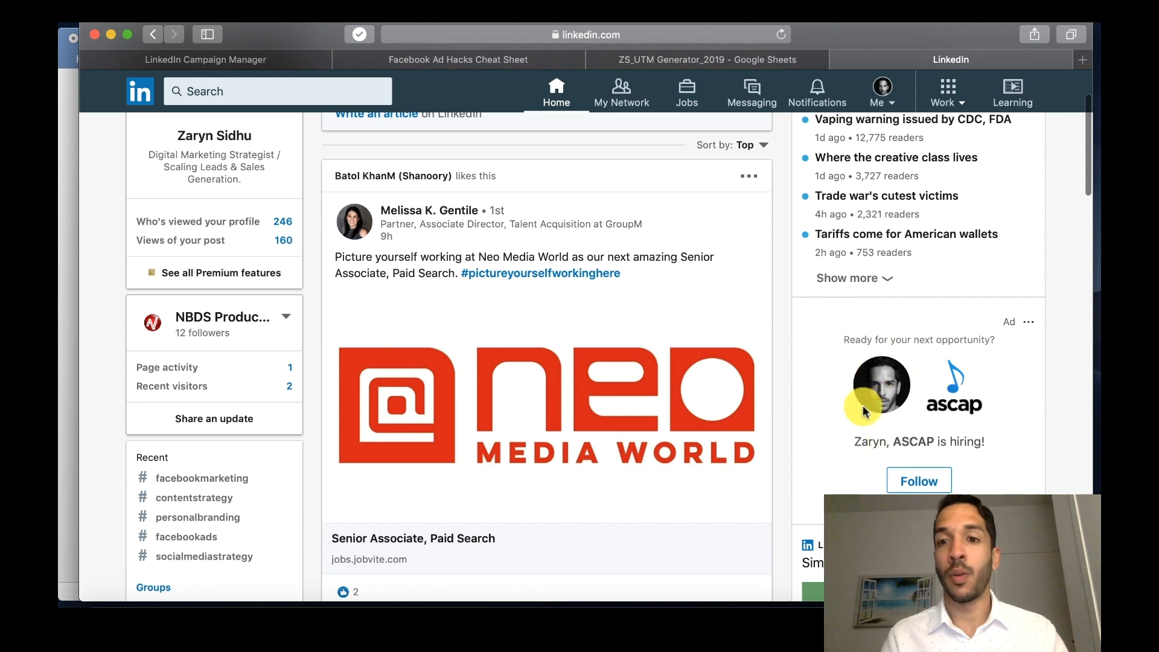
{"action": "scroll", "coordinate": [772, 284], "scroll_direction": "up", "scroll_amount": 4}
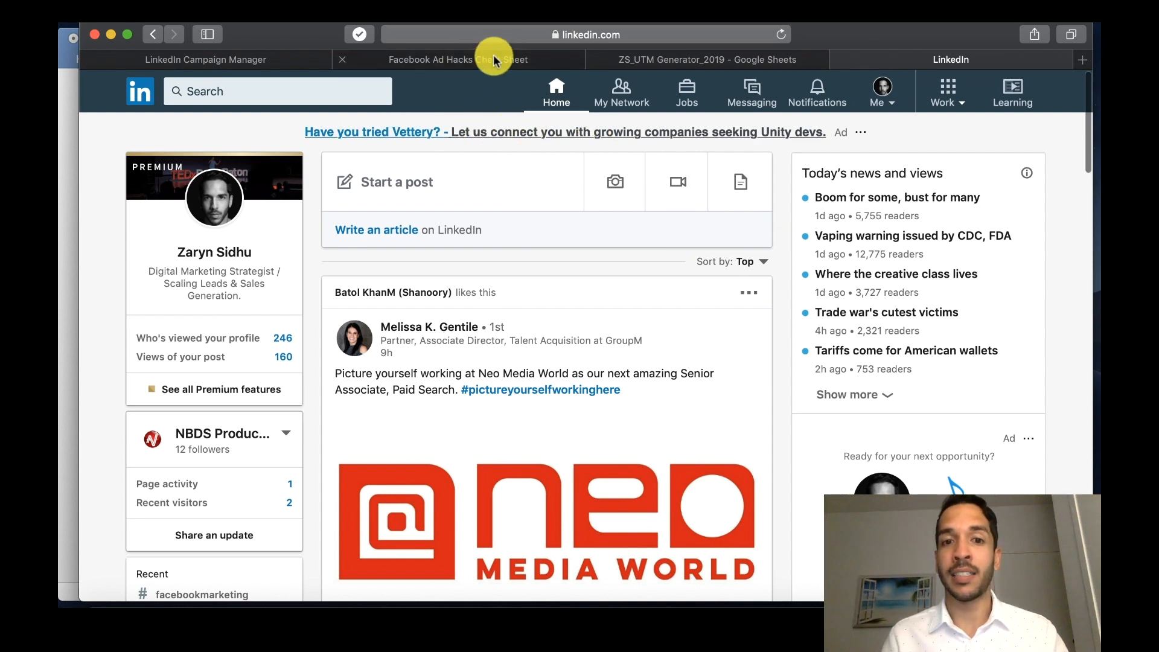
{"action": "scroll", "coordinate": [771, 344], "scroll_direction": "down", "scroll_amount": 10}
{"action": "scroll", "coordinate": [772, 347], "scroll_direction": "down", "scroll_amount": 8}
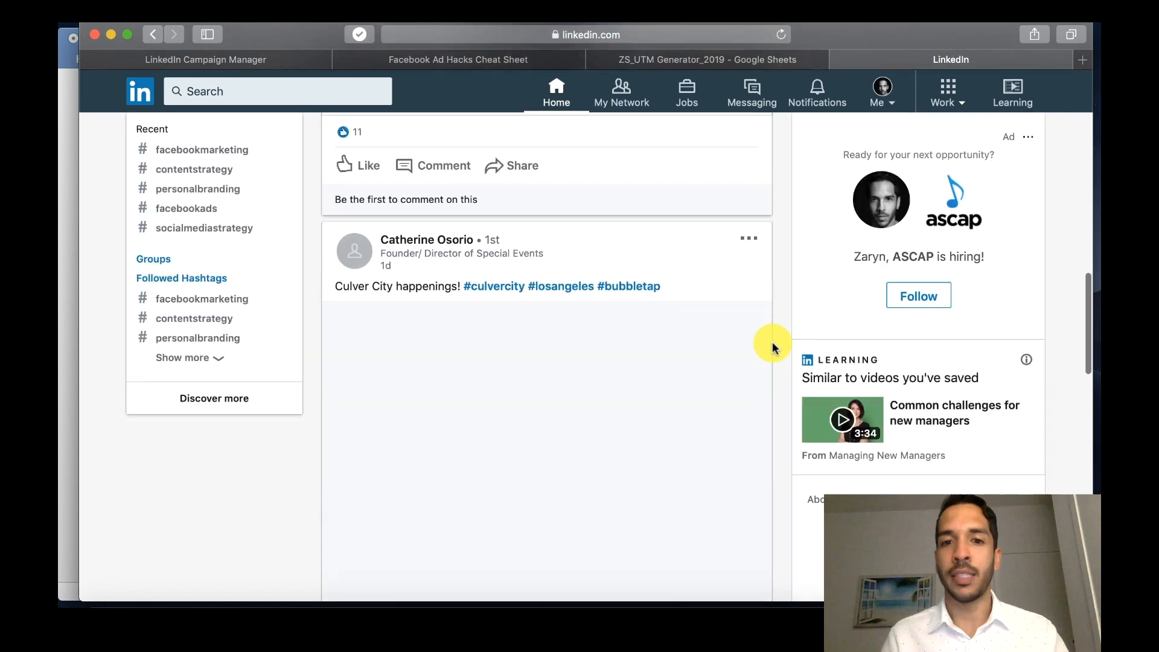
{"action": "scroll", "coordinate": [772, 347], "scroll_direction": "up", "scroll_amount": 8}
{"action": "scroll", "coordinate": [772, 347], "scroll_direction": "up", "scroll_amount": 3}
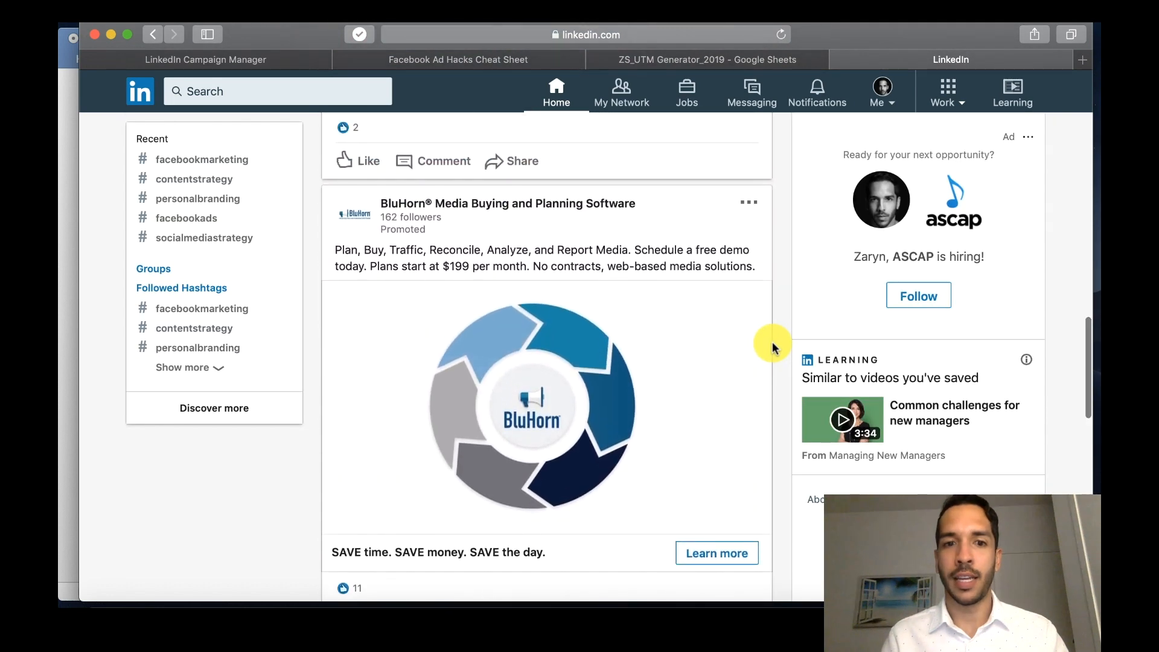
{"action": "left_click", "coordinate": [515, 410]}
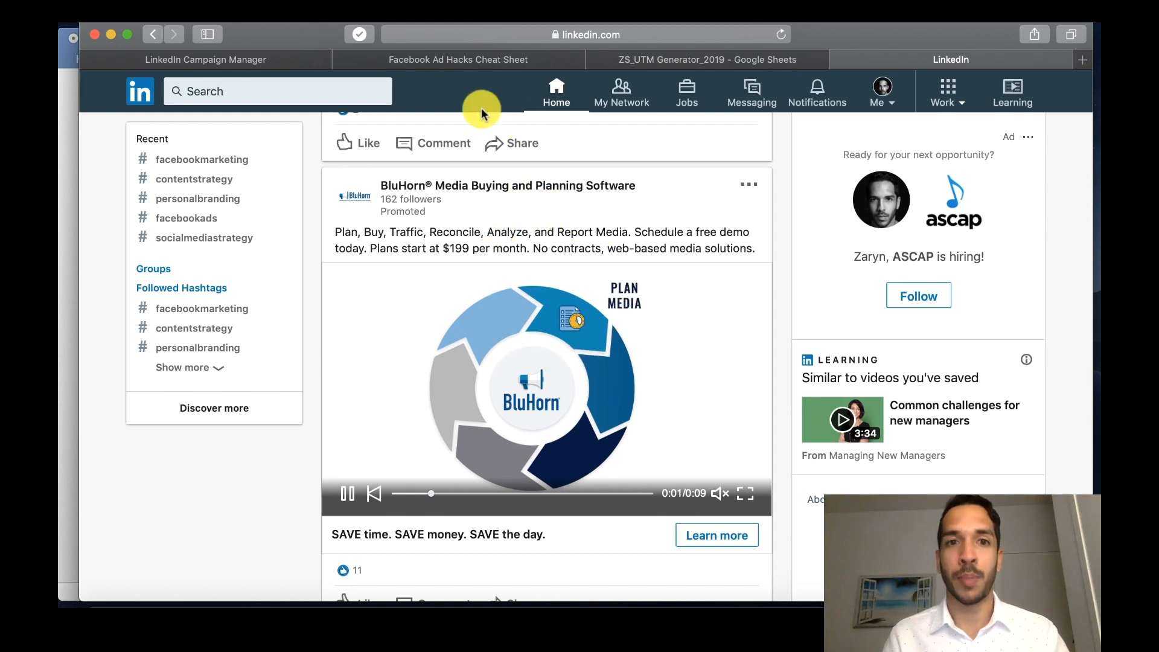
Step: Create a new text ad in the Campaign Manager campaign and upload M&H_Linkedin_TxtAd_1.jpg from the Desktop as its image
{"action": "left_click", "coordinate": [373, 61]}
{"action": "left_click", "coordinate": [294, 60]}
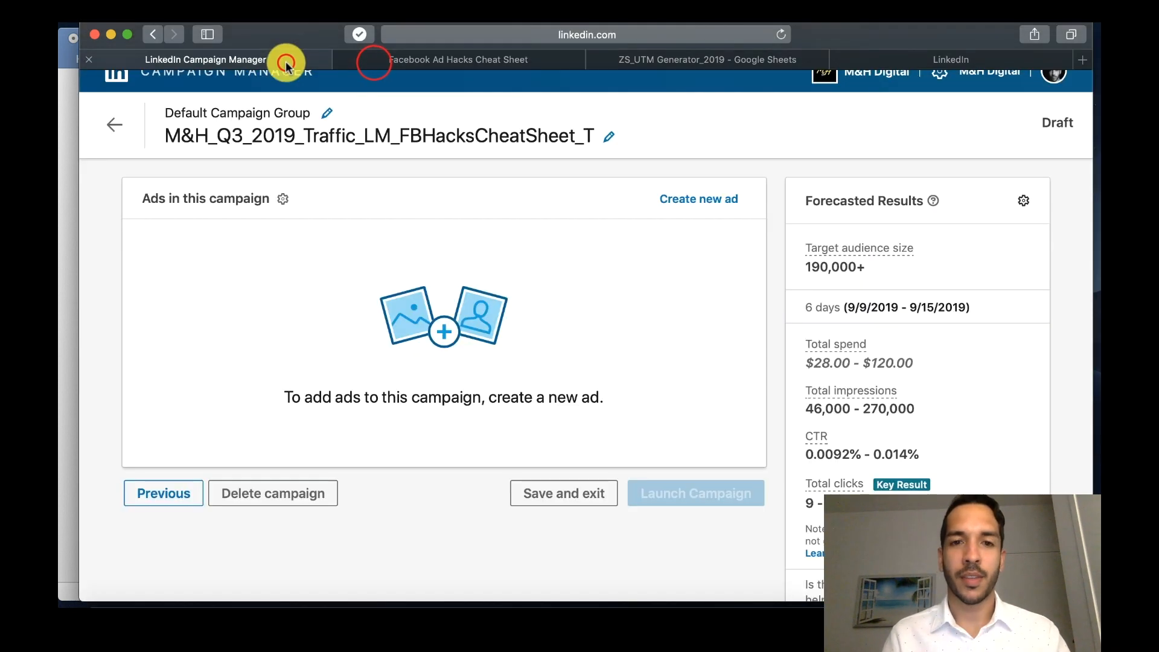
{"action": "left_click", "coordinate": [698, 198]}
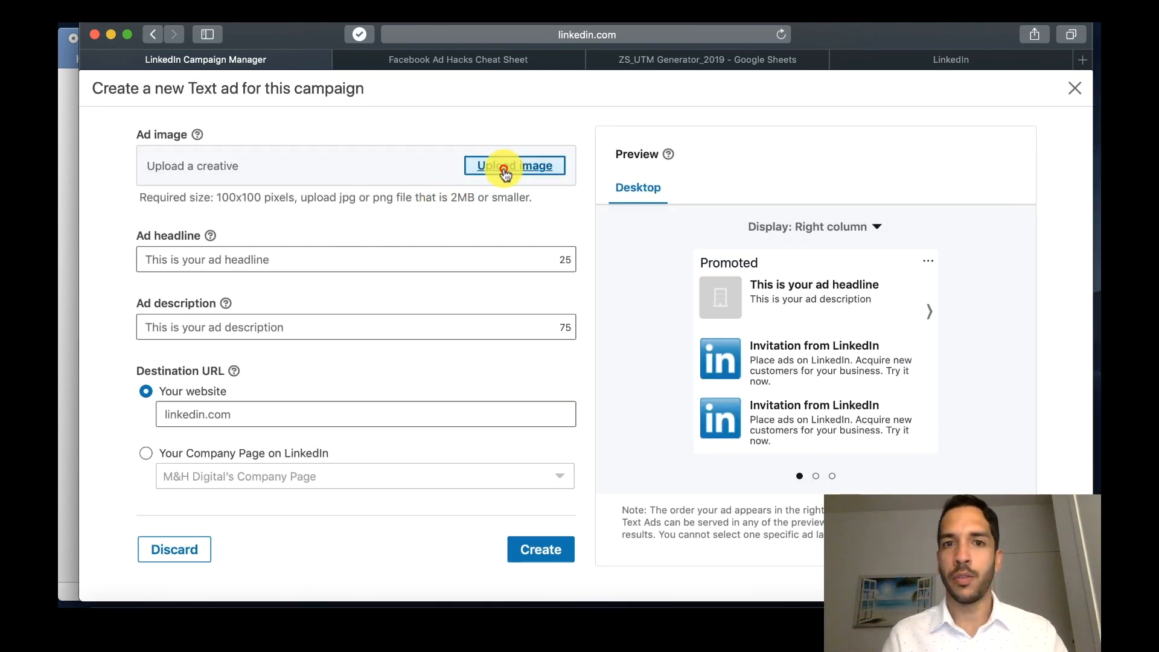
{"action": "left_click", "coordinate": [505, 171]}
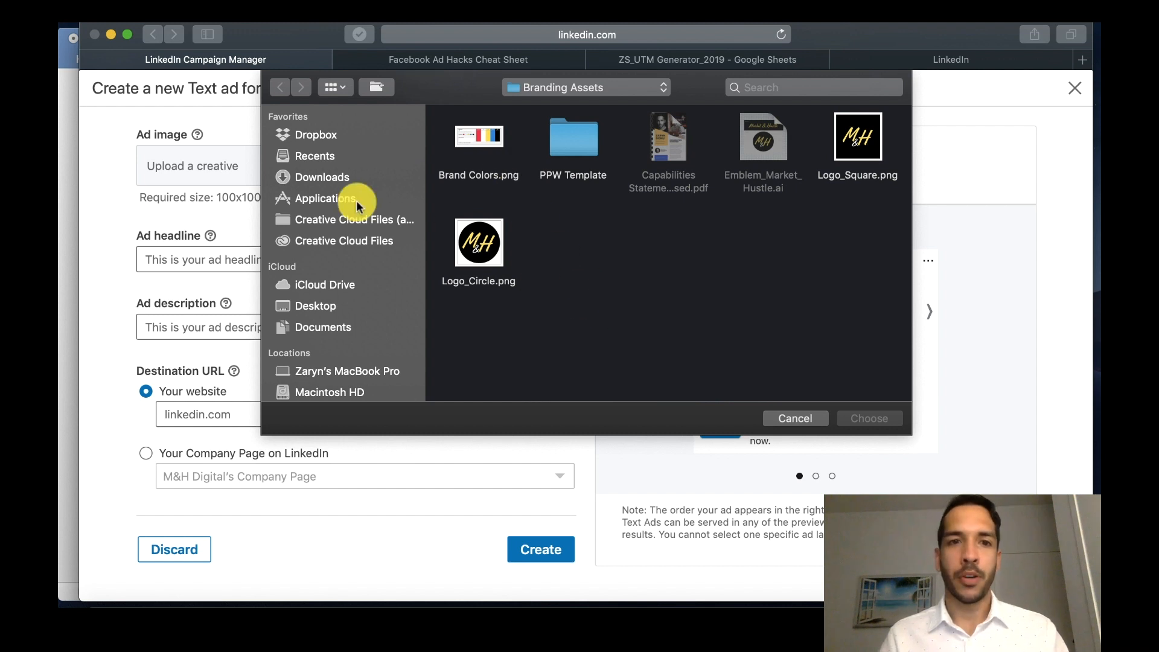
{"action": "left_click", "coordinate": [318, 305]}
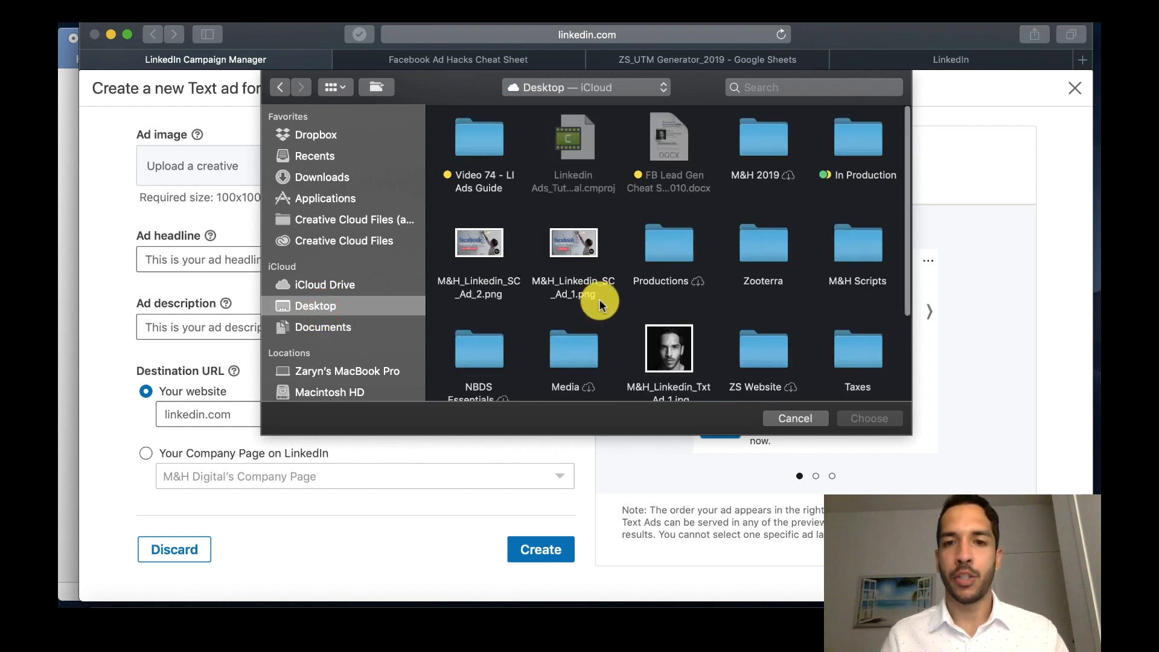
{"action": "double_click", "coordinate": [668, 301]}
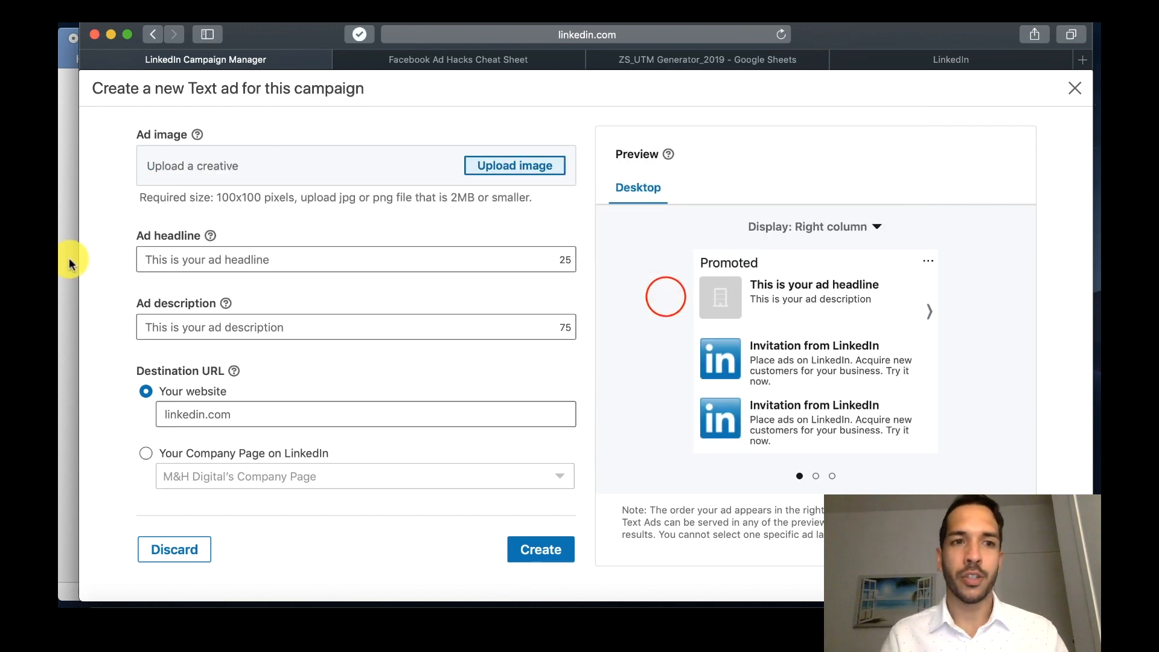
Step: Copy the headline "Drive 18% Better CVR" from the LinkedIn Advertising_Outline document into the ad headline
{"action": "left_click", "coordinate": [69, 258]}
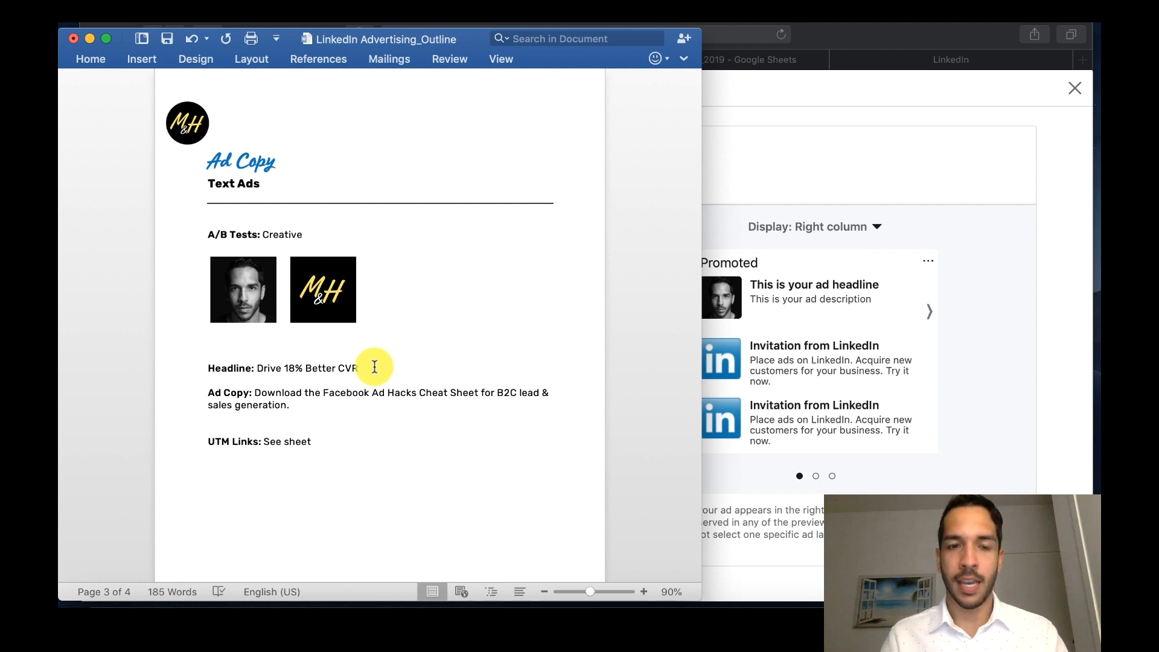
{"action": "left_click_drag", "start_coordinate": [372, 365], "coordinate": [258, 364]}
{"action": "key", "text": "super+c"}
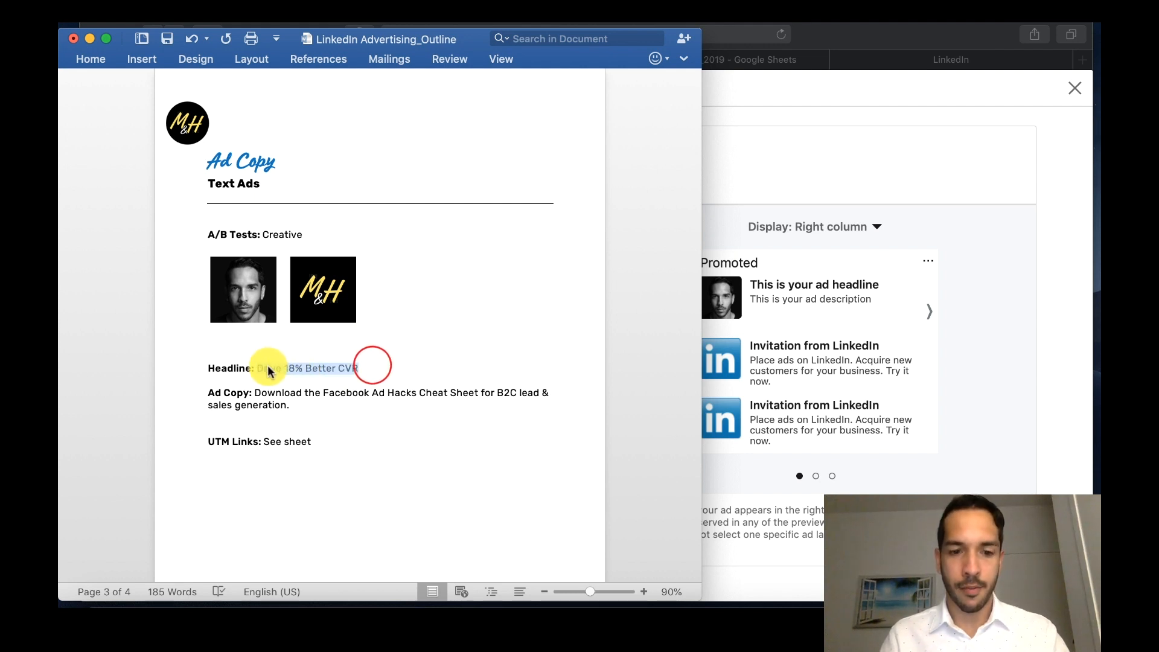
{"action": "left_click", "coordinate": [782, 163]}
{"action": "left_click", "coordinate": [336, 261]}
{"action": "key", "text": "super+v"}
Step: Copy "Download the Facebook Ad Hacks Cheat Sheet for B2C lead & sales generation." from the outline document into the ad description
{"action": "left_click", "coordinate": [71, 232]}
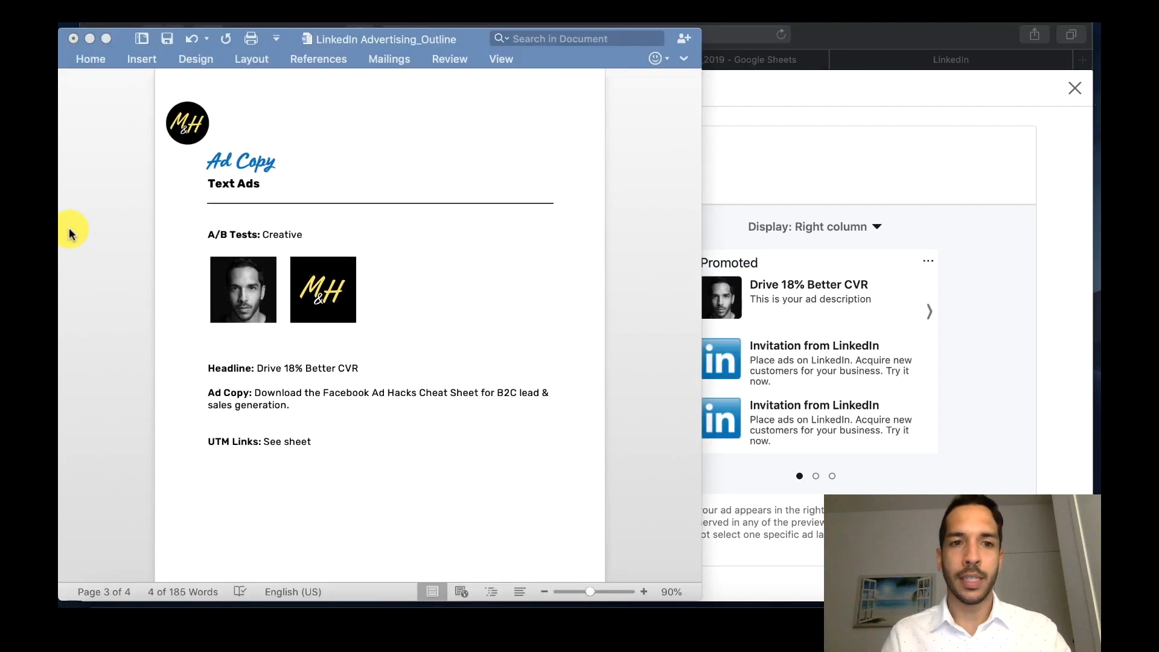
{"action": "left_click", "coordinate": [379, 428]}
{"action": "left_click_drag", "start_coordinate": [312, 405], "coordinate": [264, 396]}
{"action": "key", "text": "super+c"}
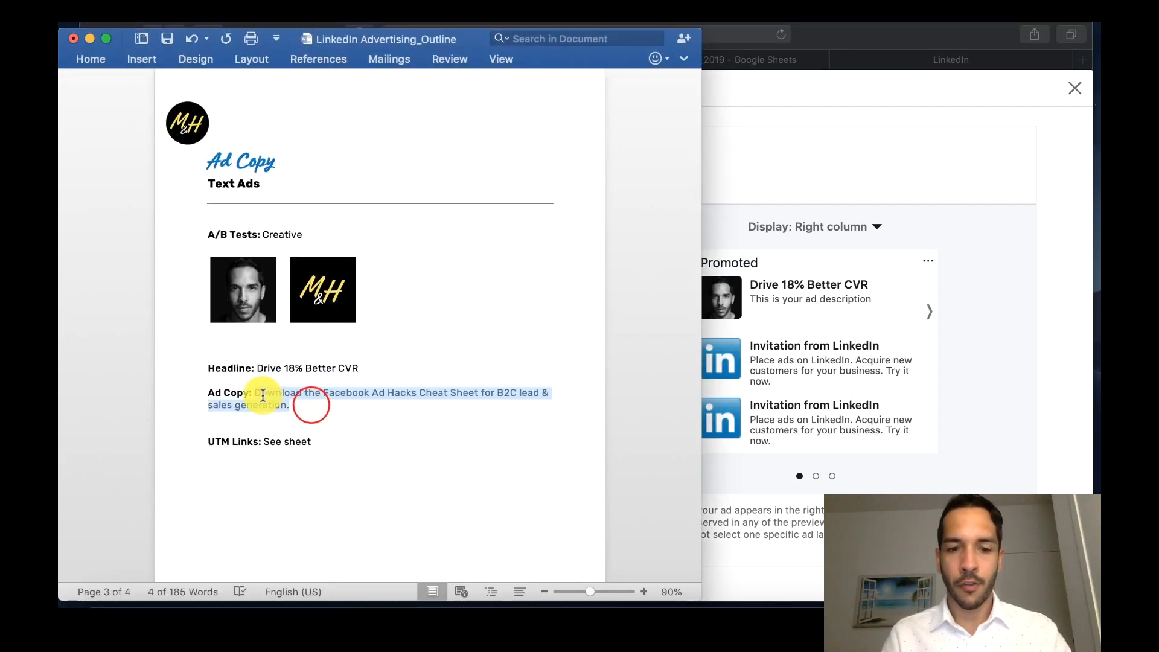
{"action": "left_click", "coordinate": [768, 170]}
{"action": "left_click", "coordinate": [292, 321]}
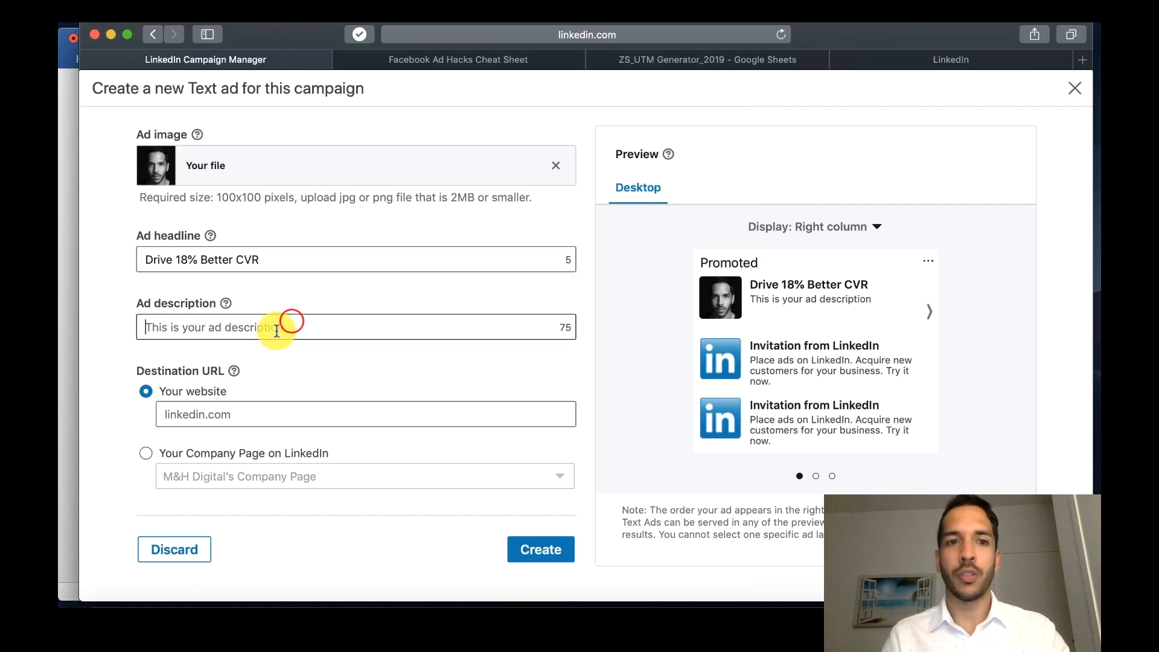
{"action": "key", "text": "super+v"}
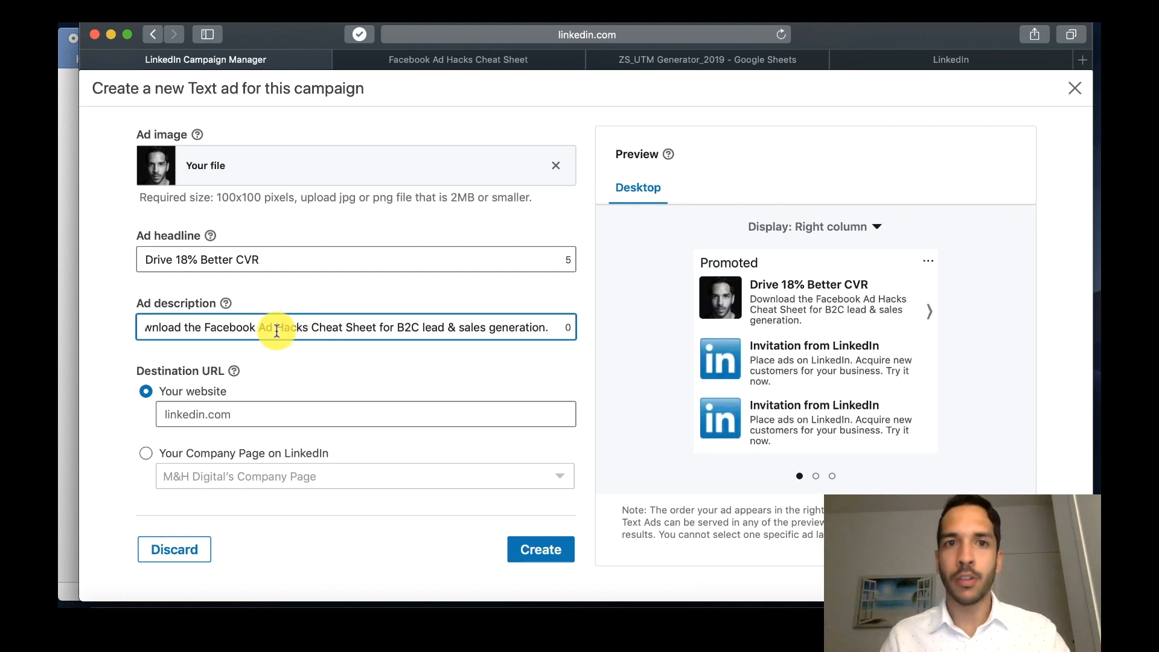
Step: Copy the campaign-tagged URL of the first text ad row in the ZS_UTM Generator_2019 sheet
{"action": "left_click", "coordinate": [69, 221]}
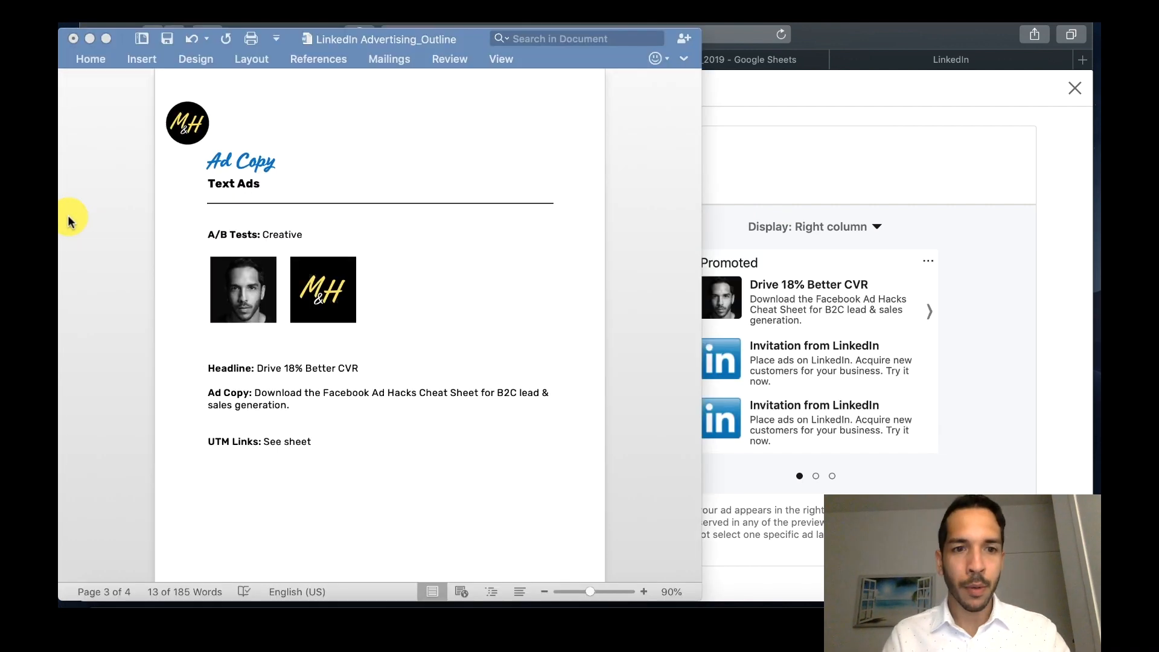
{"action": "left_click", "coordinate": [324, 427]}
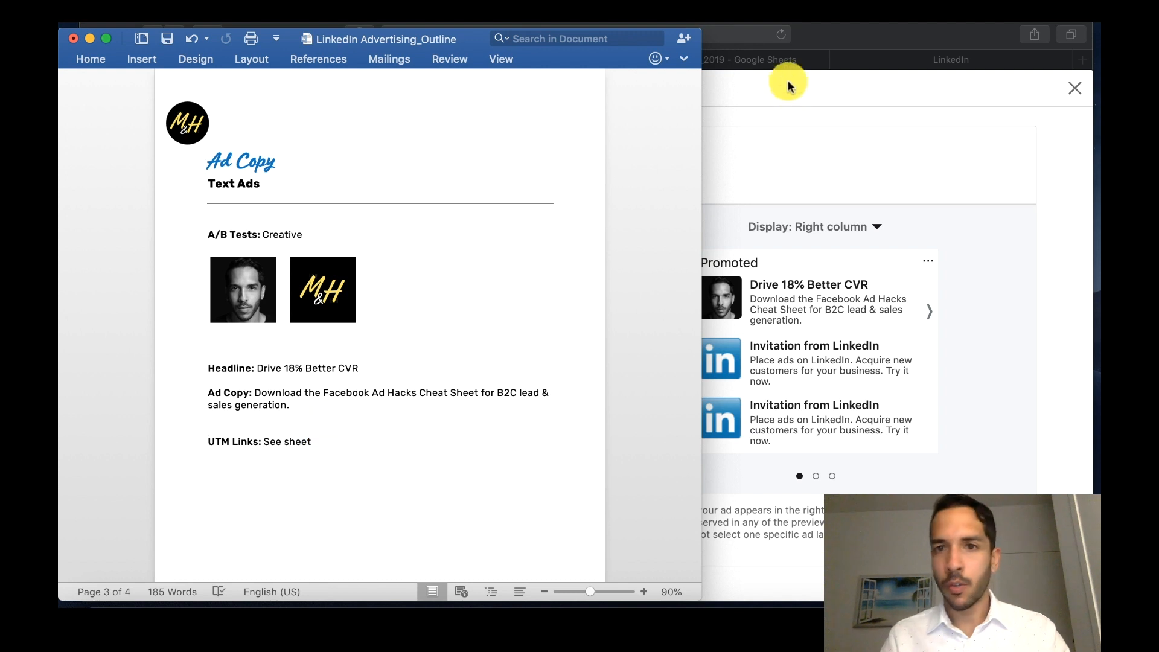
{"action": "left_click", "coordinate": [772, 67]}
{"action": "left_click", "coordinate": [772, 67]}
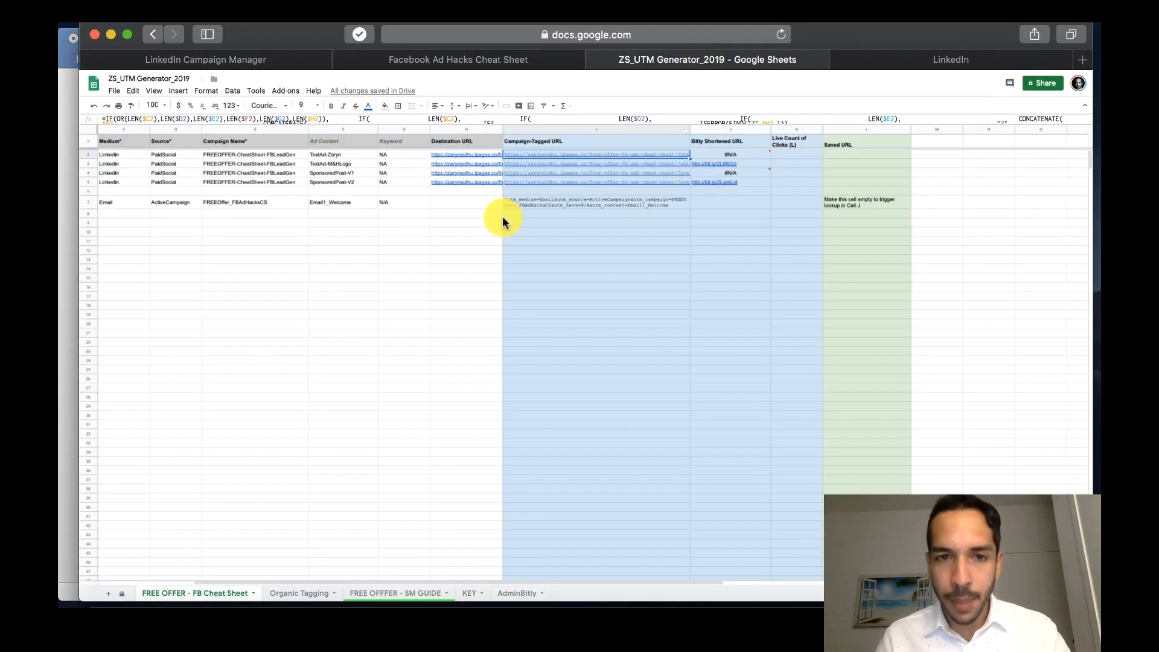
{"action": "left_click", "coordinate": [479, 199]}
{"action": "key", "text": "Up"}
{"action": "key", "text": "Up"}
{"action": "key", "text": "Up"}
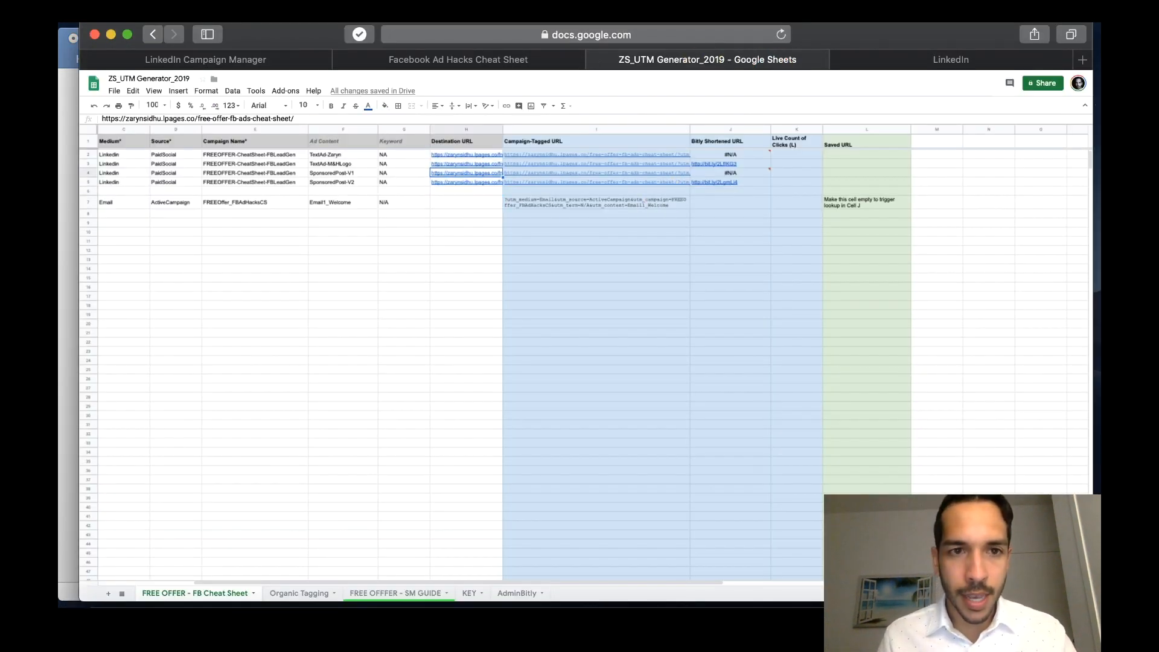
{"action": "key", "text": "Right"}
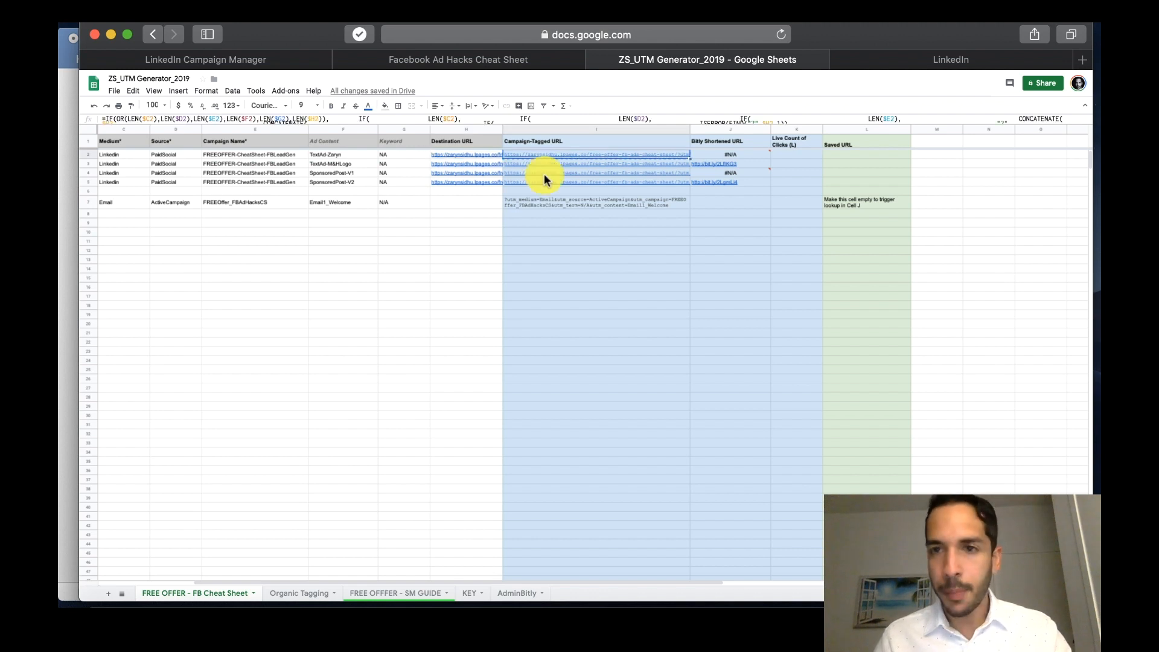
Step: Open the campaign-tagged URL in a new browser tab and review the cheat sheet landing page
{"action": "left_click", "coordinate": [1082, 60]}
{"action": "type", "text": "https://zarynsidhu.lpages.co/free-offer-fb-ads-cheat-sheet/?utm_medium=Linkedin&utm_source=PaidSocial&utm_campaign=FREEOFFER-CheatSheet-FBLeadGen&utm_term=NA&utm_content=TextAd-Zaryn"}
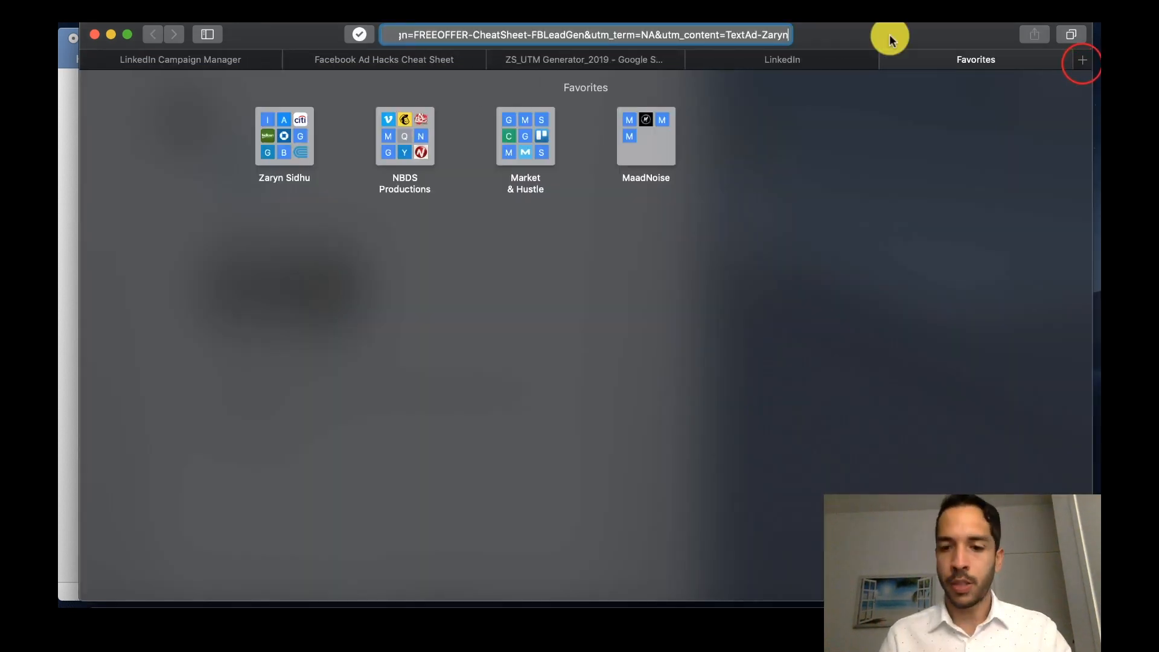
{"action": "key", "text": "Return"}
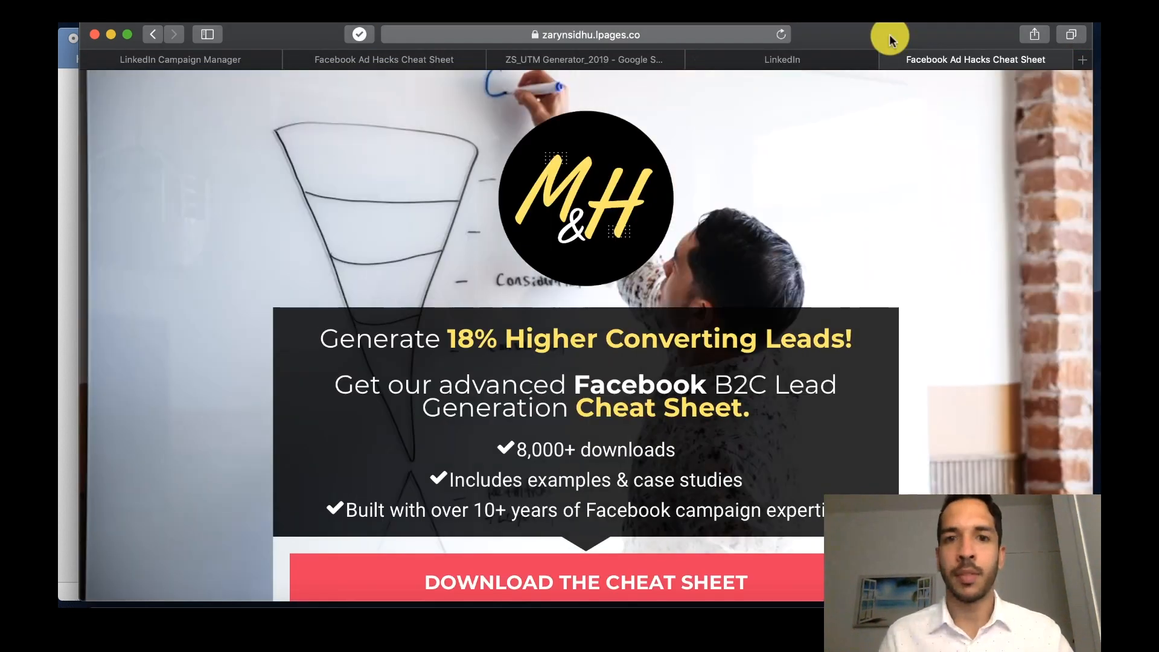
{"action": "scroll", "coordinate": [912, 282], "scroll_direction": "down", "scroll_amount": 3}
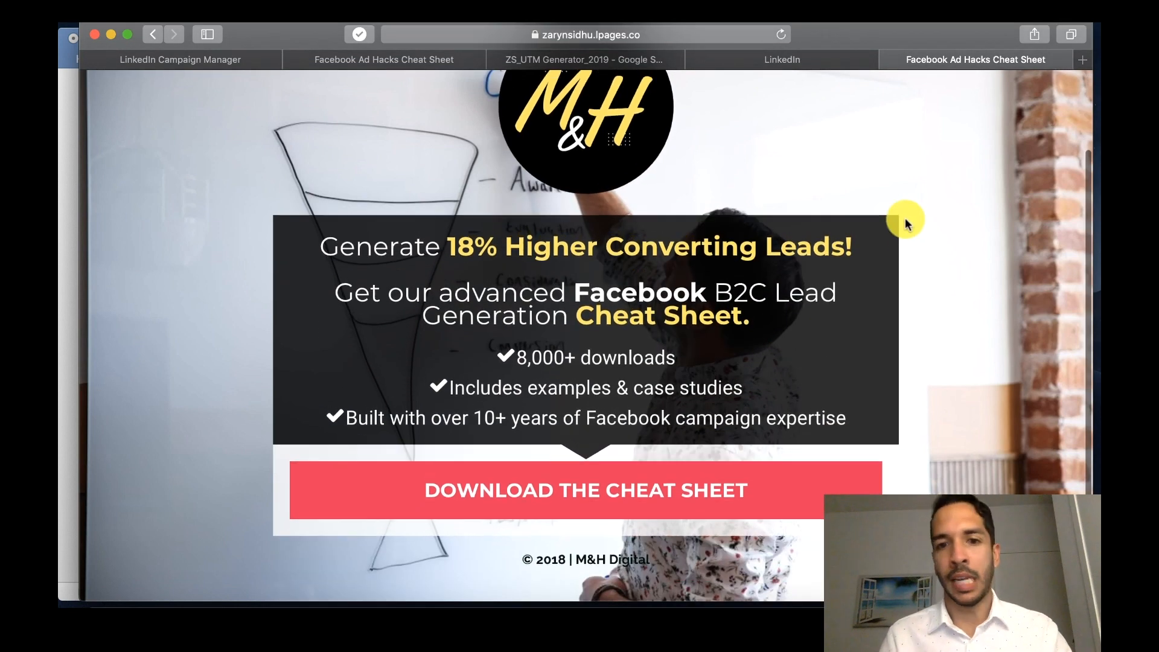
{"action": "scroll", "coordinate": [905, 220], "scroll_direction": "up", "scroll_amount": 3}
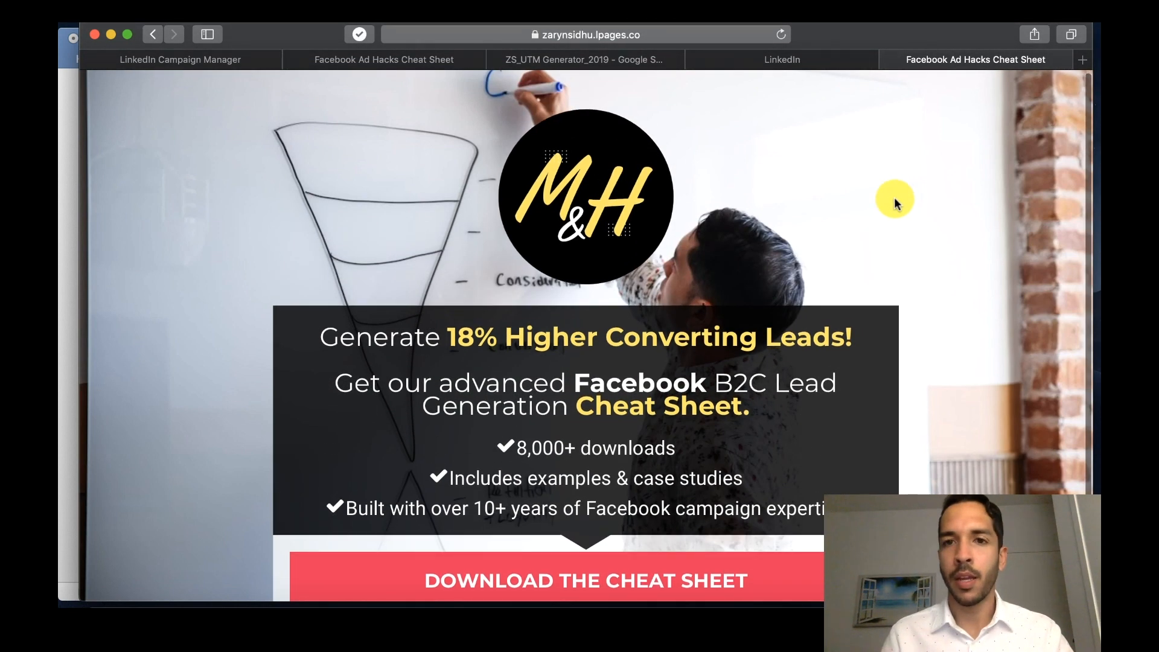
{"action": "scroll", "coordinate": [895, 201], "scroll_direction": "down", "scroll_amount": 3}
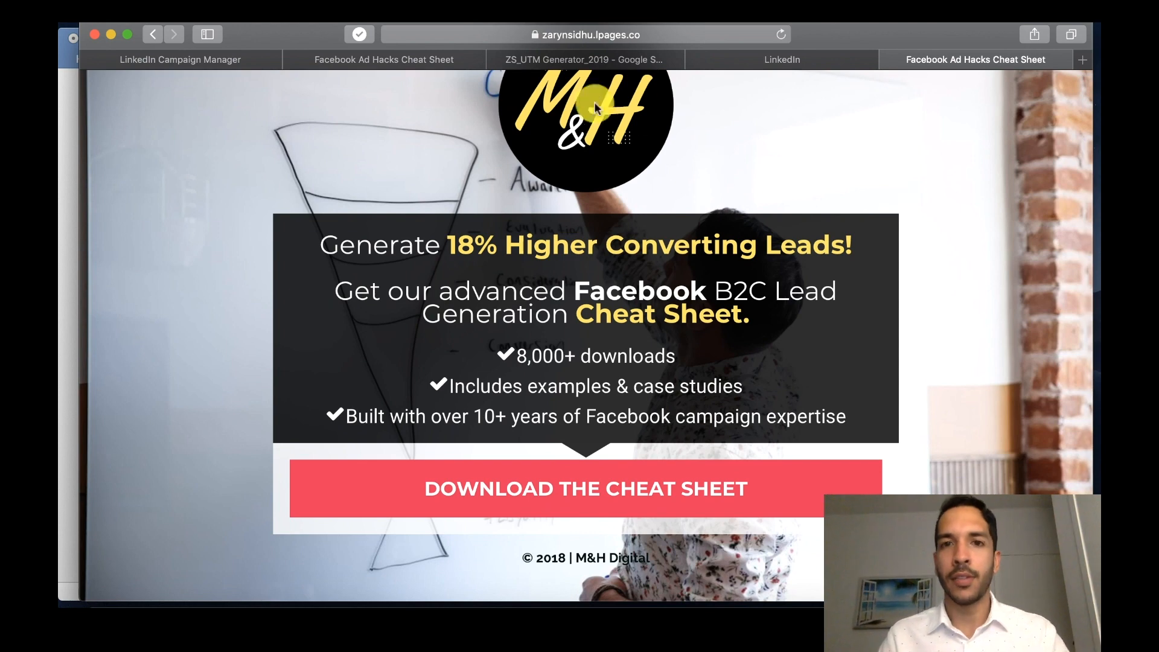
Step: Close the older Facebook Ad Hacks Cheat Sheet tab, and paste the campaign-tagged URL as the text ad's website destination
{"action": "left_click", "coordinate": [391, 59]}
{"action": "left_click", "coordinate": [294, 59]}
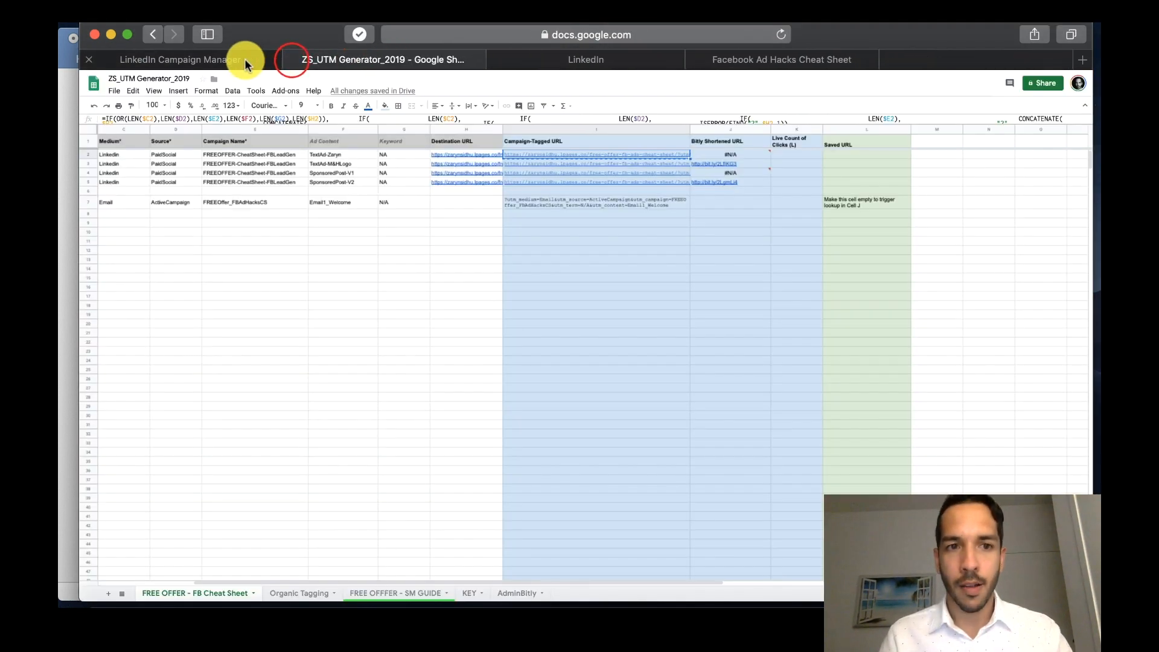
{"action": "left_click", "coordinate": [245, 59]}
{"action": "left_click", "coordinate": [333, 425]}
{"action": "key", "text": "super+v"}
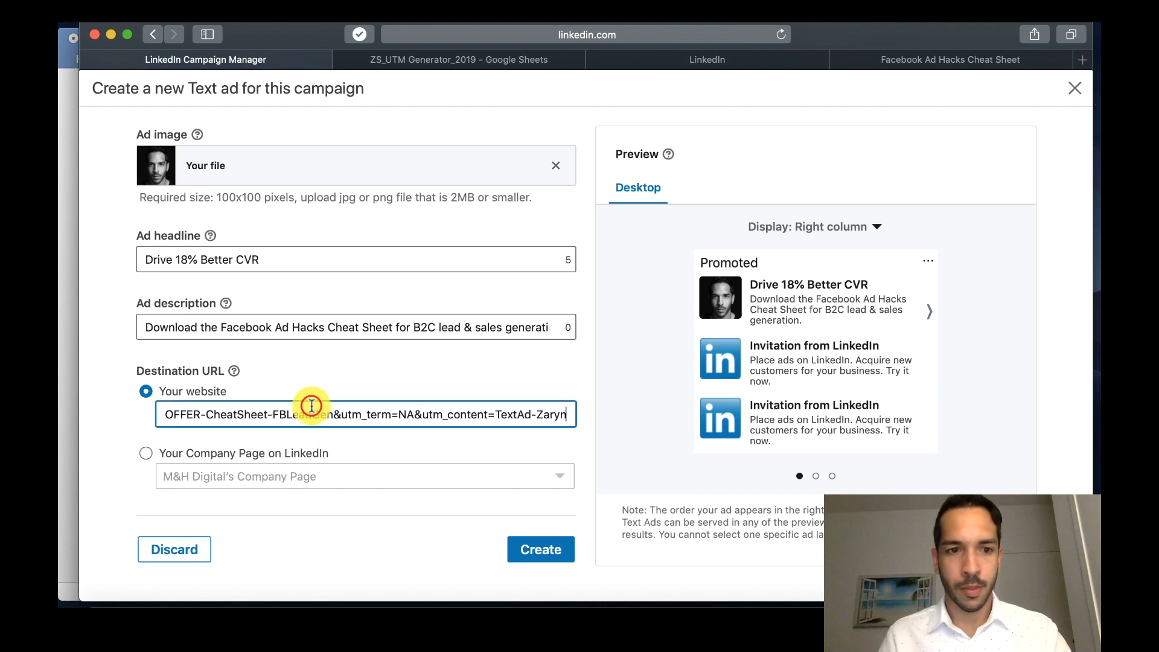
{"action": "left_click", "coordinate": [366, 374]}
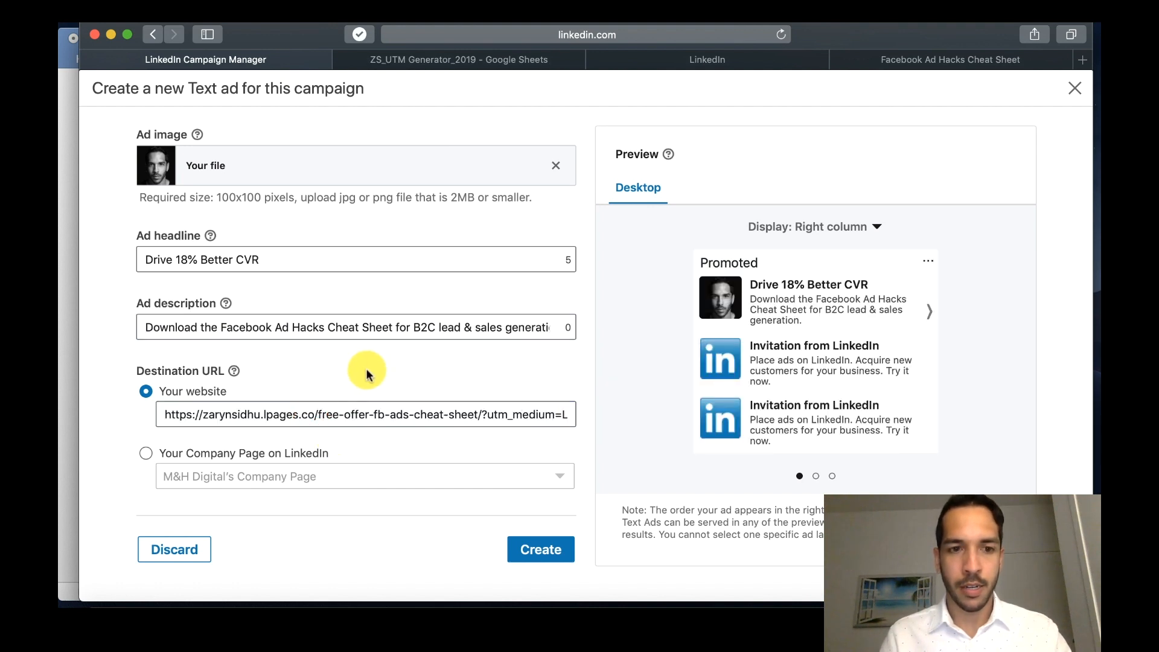
Step: Switch the ad's destination to Your Company Page on LinkedIn, using M&H Digital's Company Page
{"action": "left_click", "coordinate": [145, 452]}
{"action": "left_click", "coordinate": [382, 477]}
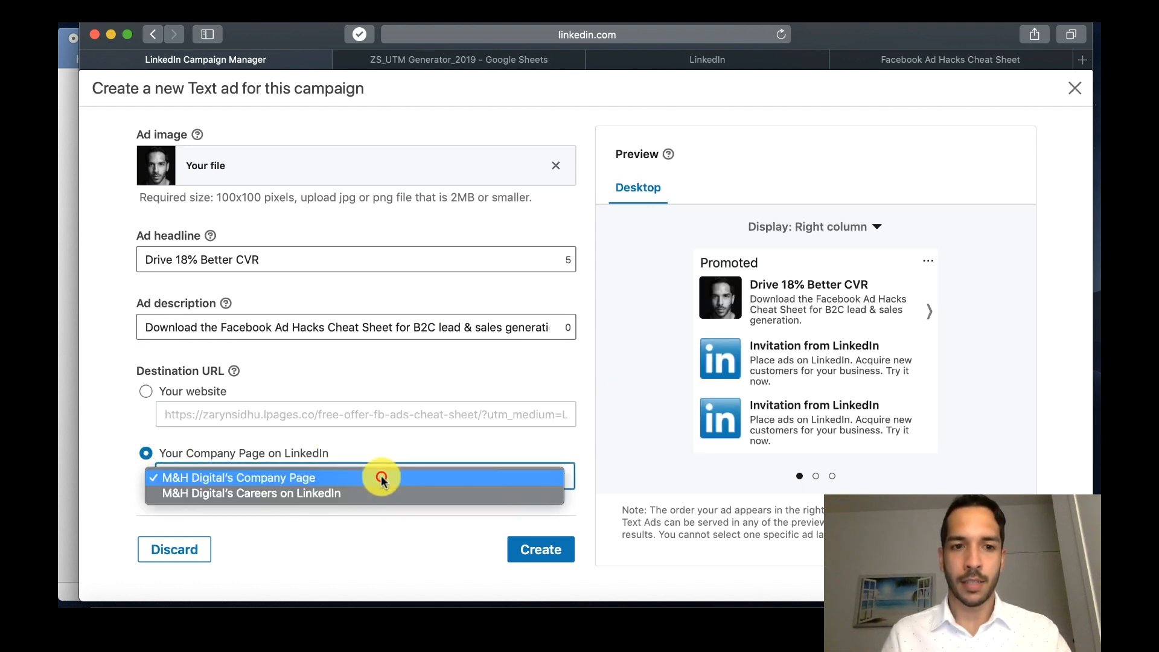
{"action": "left_click", "coordinate": [380, 477]}
{"action": "left_click", "coordinate": [370, 504]}
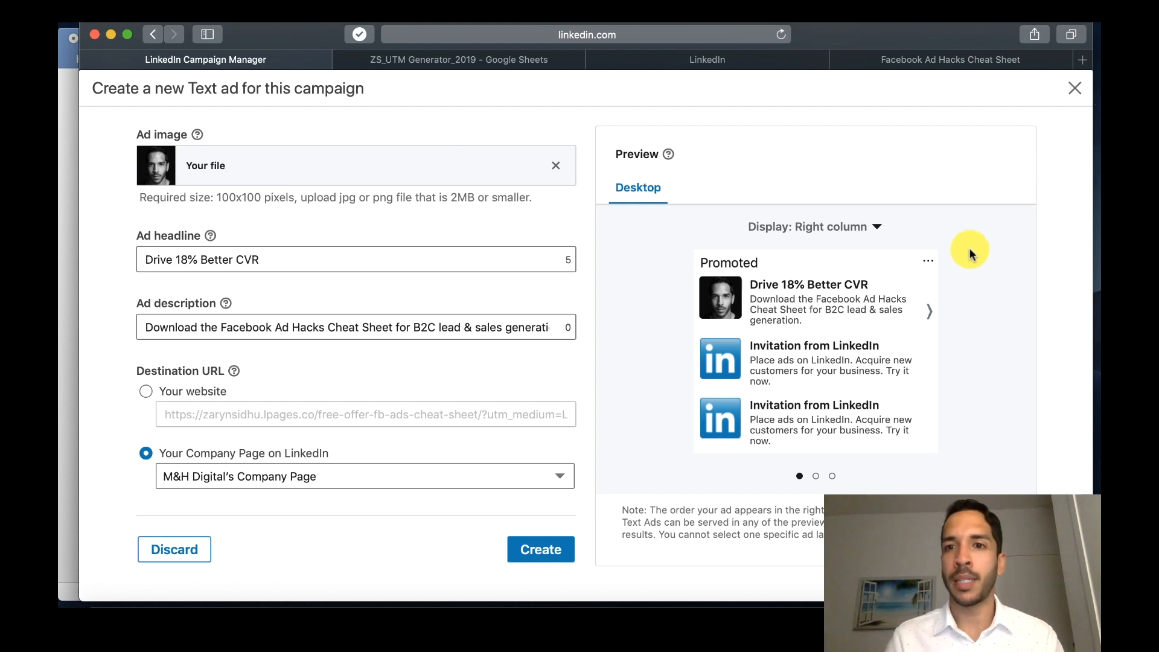
Step: Preview the text ad in the Top banner (large) and Top banner (small) display formats
{"action": "left_click", "coordinate": [887, 228]}
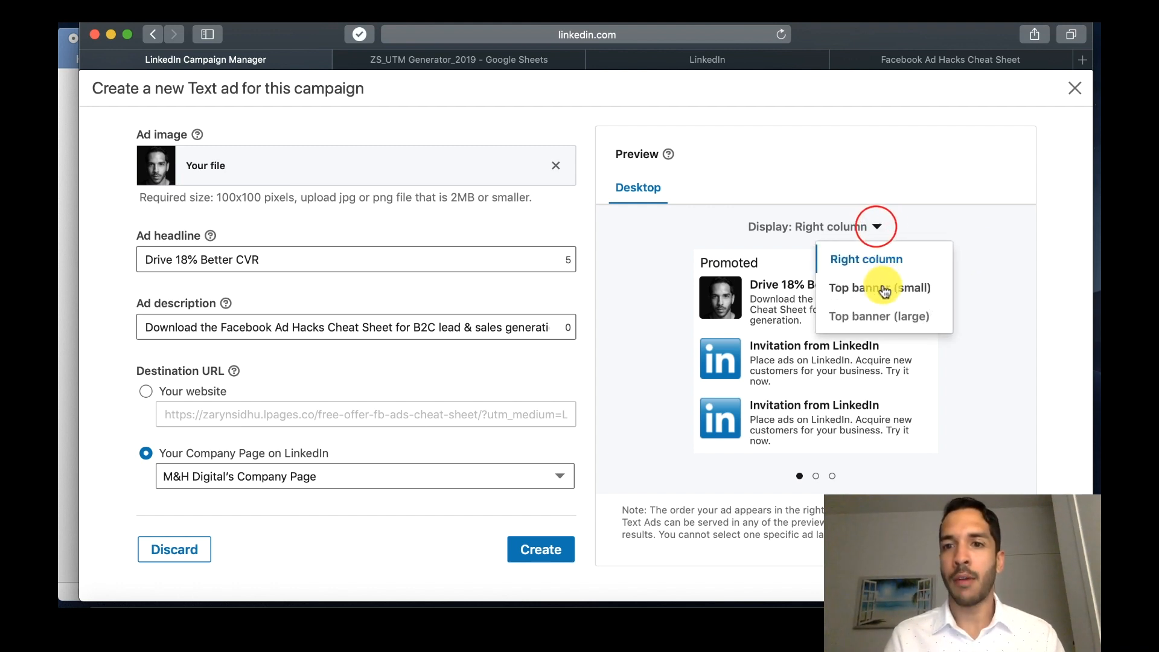
{"action": "left_click", "coordinate": [879, 318]}
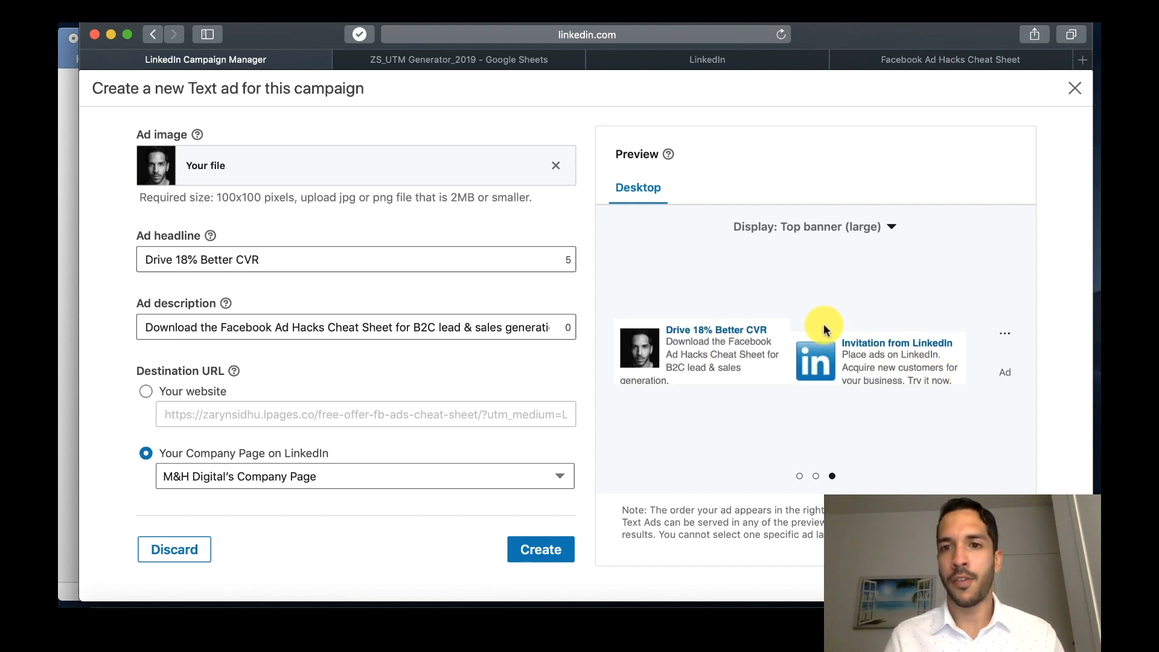
{"action": "left_click", "coordinate": [891, 228]}
{"action": "left_click", "coordinate": [862, 284]}
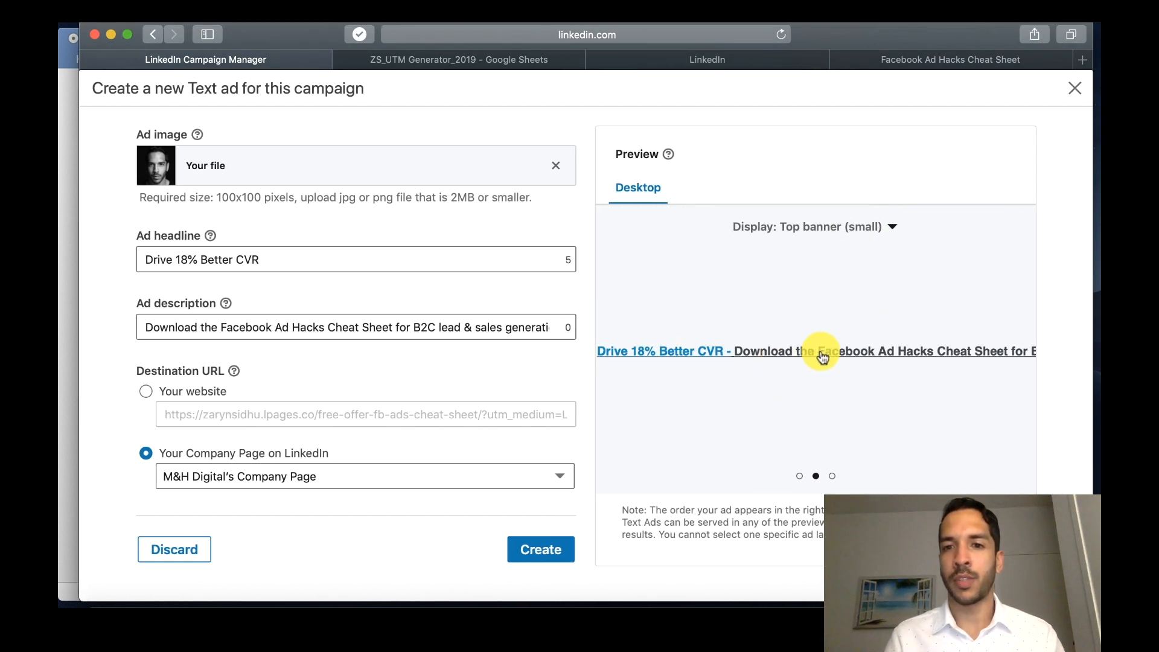
Step: Check the rest of the small top banner preview and create the text ad
{"action": "scroll", "coordinate": [788, 359], "scroll_direction": "right", "scroll_amount": 10}
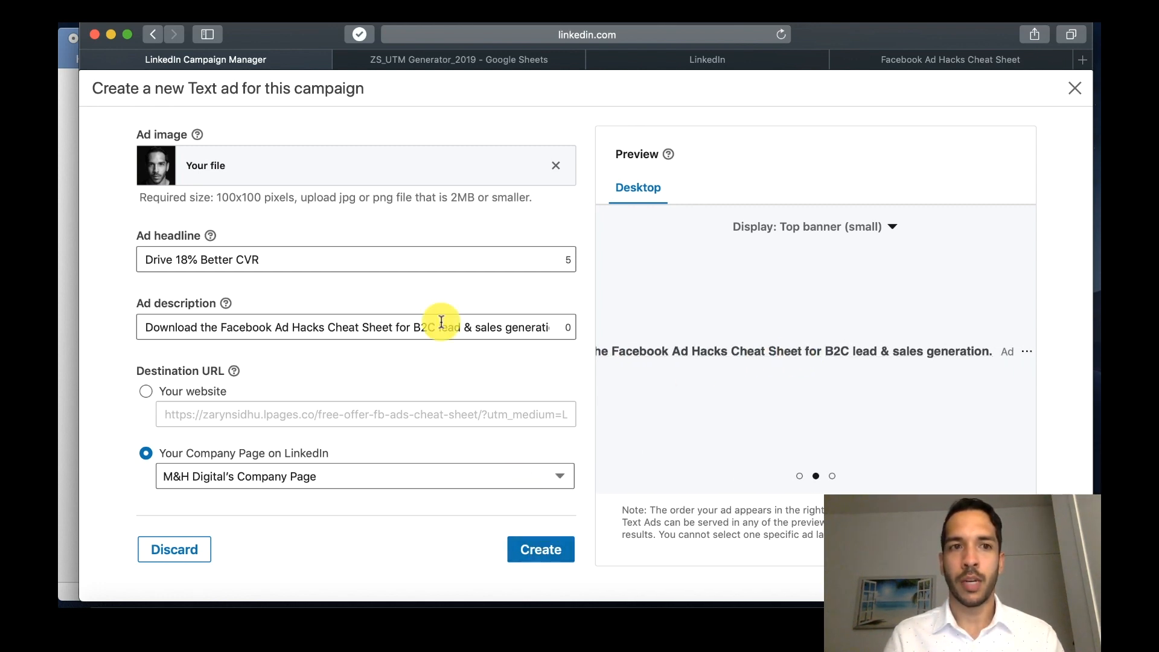
{"action": "left_click", "coordinate": [526, 546]}
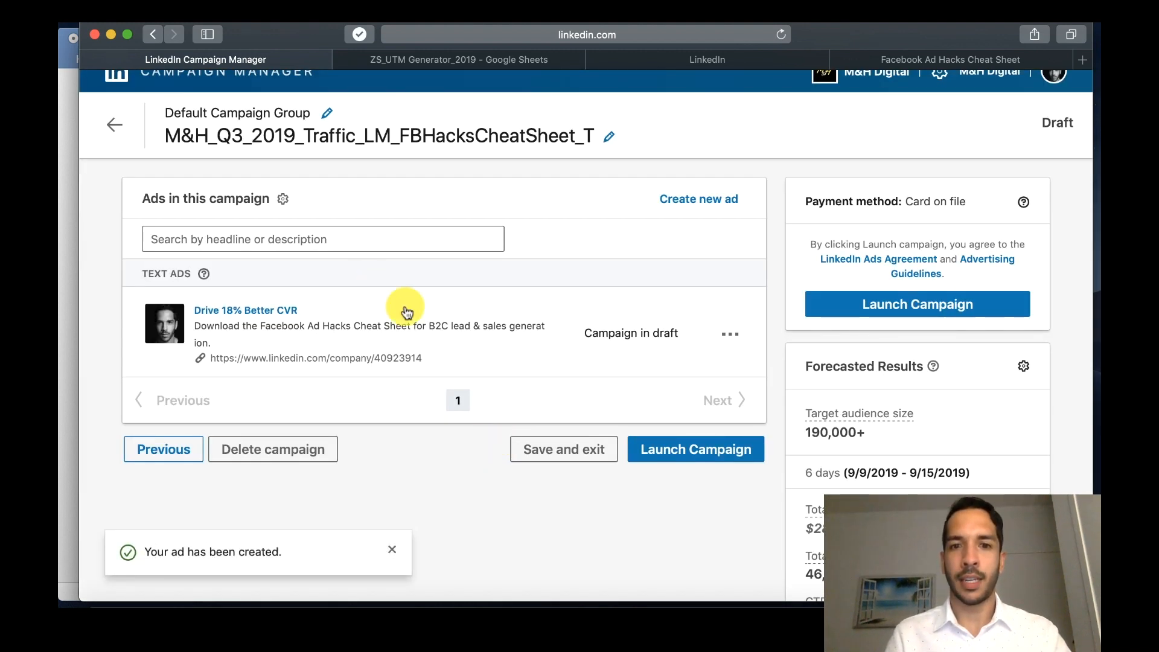
Step: Start a second text ad in the campaign and upload the M&H logo from the Desktop as its image
{"action": "left_click", "coordinate": [706, 202]}
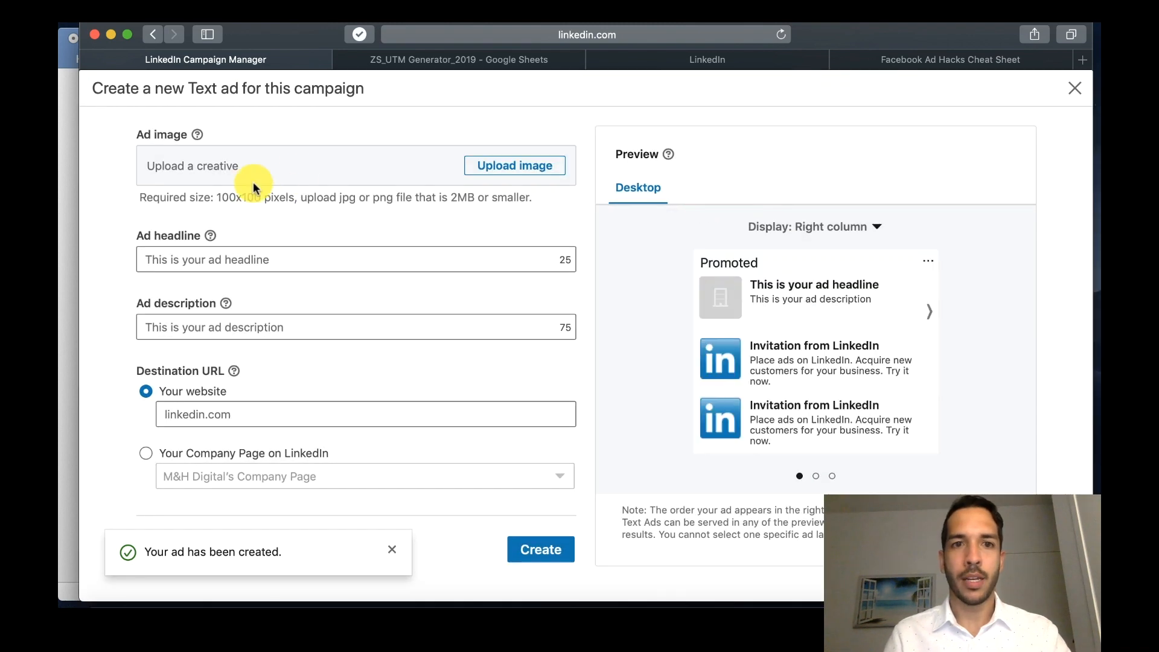
{"action": "left_click", "coordinate": [547, 158]}
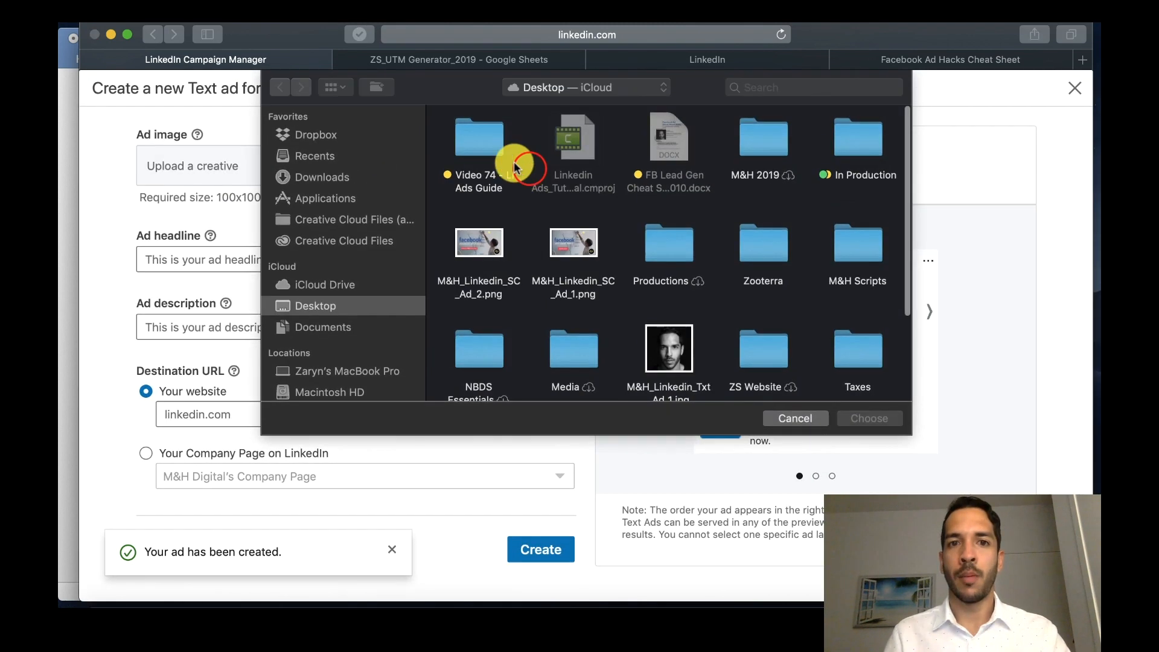
{"action": "scroll", "coordinate": [572, 221], "scroll_direction": "down", "scroll_amount": 3}
{"action": "double_click", "coordinate": [480, 350]}
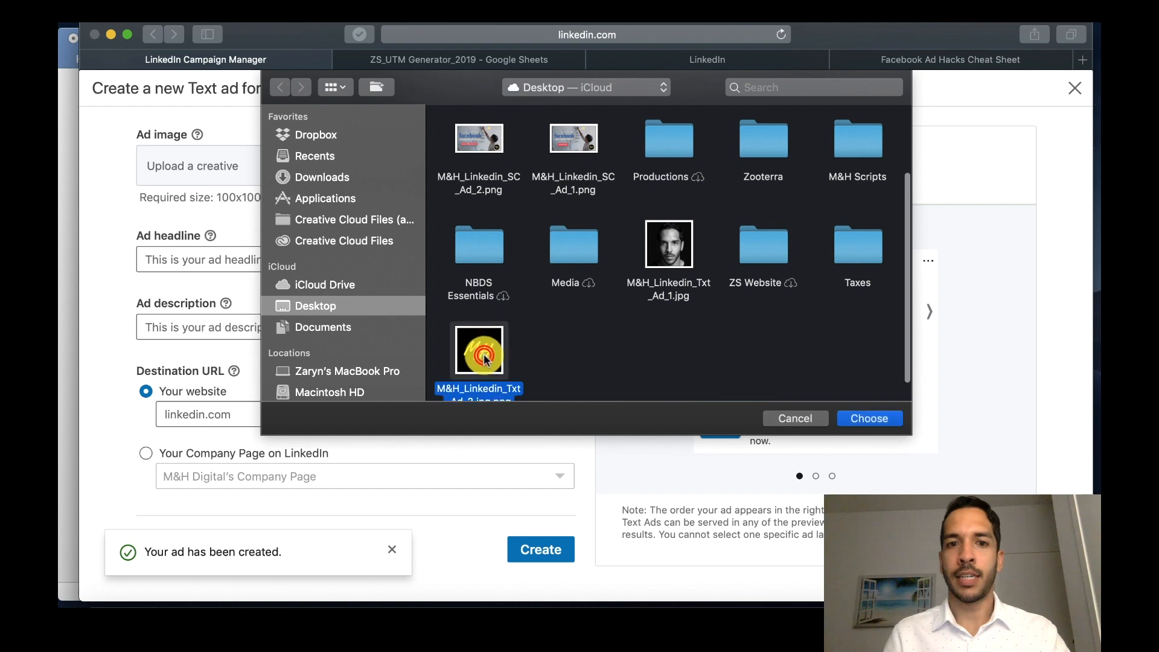
Step: Copy the text ad headline from the LinkedIn Advertising_Outline document in Word and use "Drive 18% Better CVR" as the new ad's headline
{"action": "left_click", "coordinate": [68, 190]}
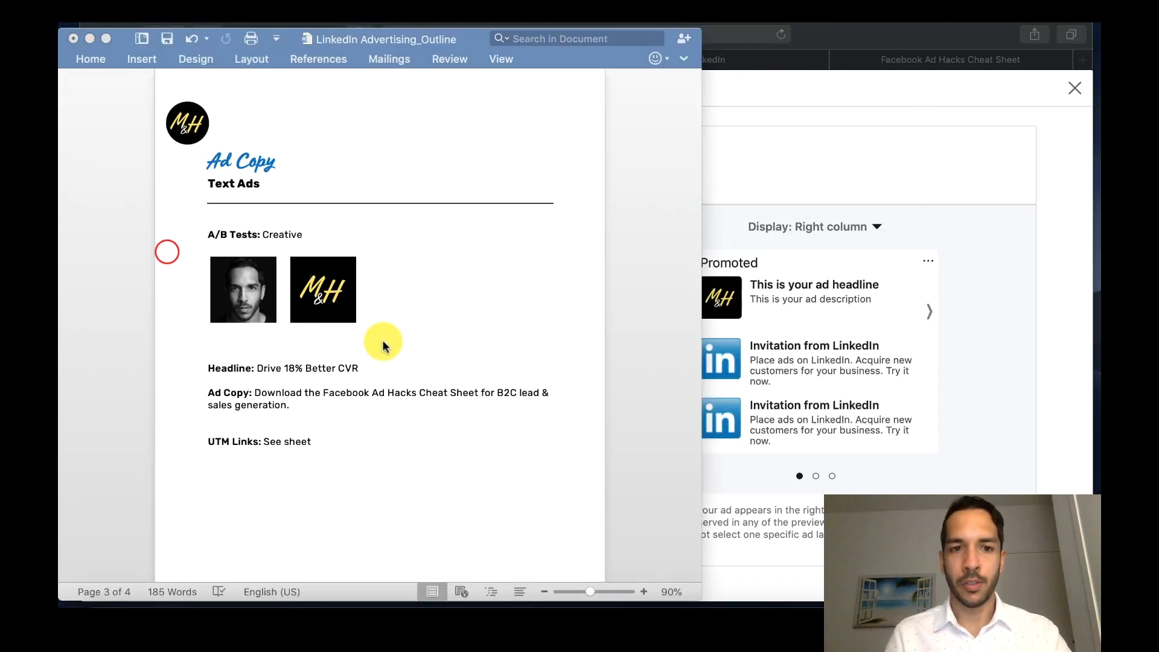
{"action": "left_click_drag", "start_coordinate": [380, 368], "coordinate": [257, 368]}
{"action": "key", "text": "super+c"}
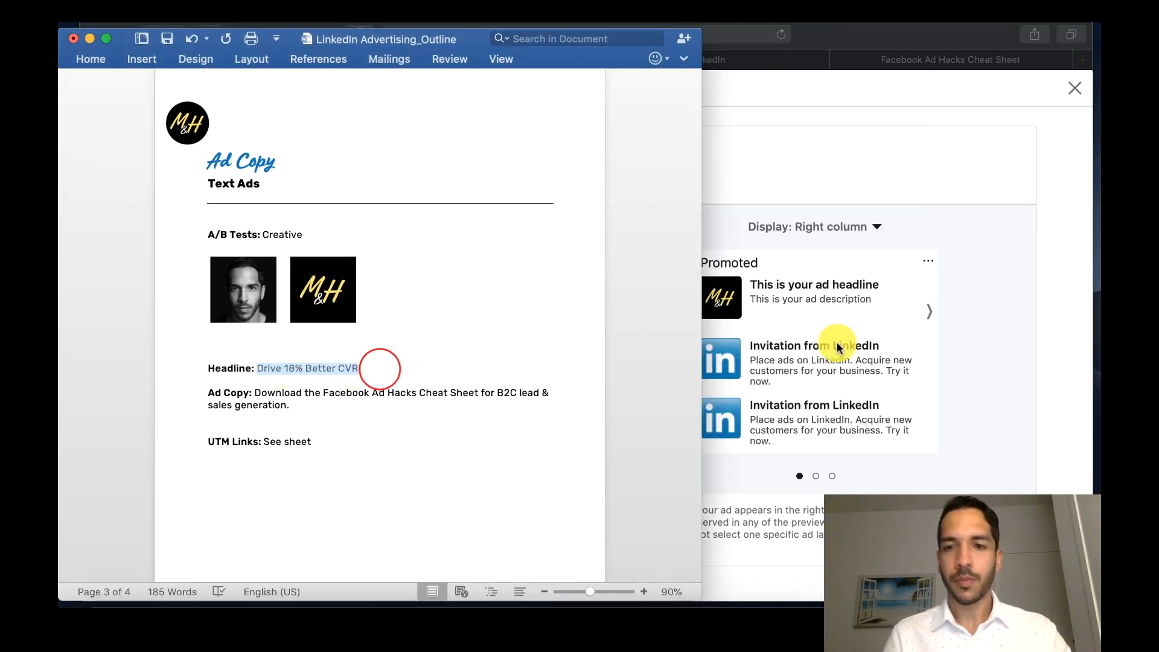
{"action": "left_click", "coordinate": [789, 168]}
{"action": "left_click", "coordinate": [350, 259]}
{"action": "key", "text": "super+v"}
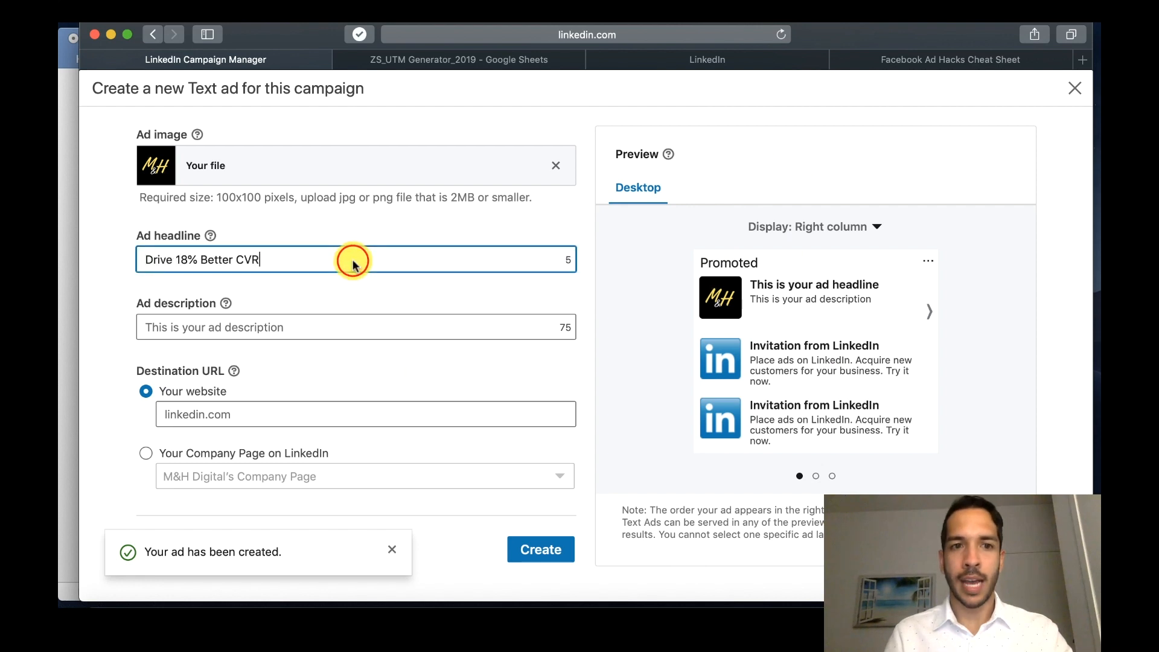
Step: Copy the text ad copy from the Word outline and use it as the ad description: "Download the Facebook Ad Hacks Cheat Sheet for B2C lead & sales generation."
{"action": "key", "text": "super+Tab"}
{"action": "left_click", "coordinate": [284, 401]}
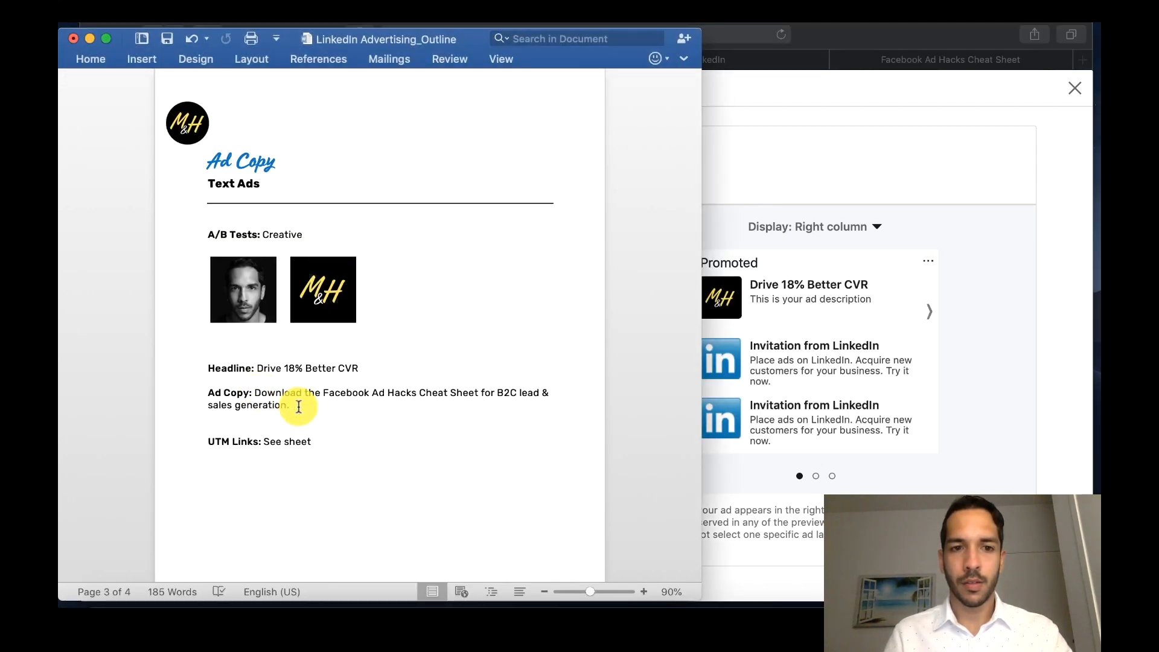
{"action": "left_click_drag", "start_coordinate": [297, 405], "coordinate": [262, 393]}
{"action": "key", "text": "super+c"}
{"action": "left_click", "coordinate": [720, 175]}
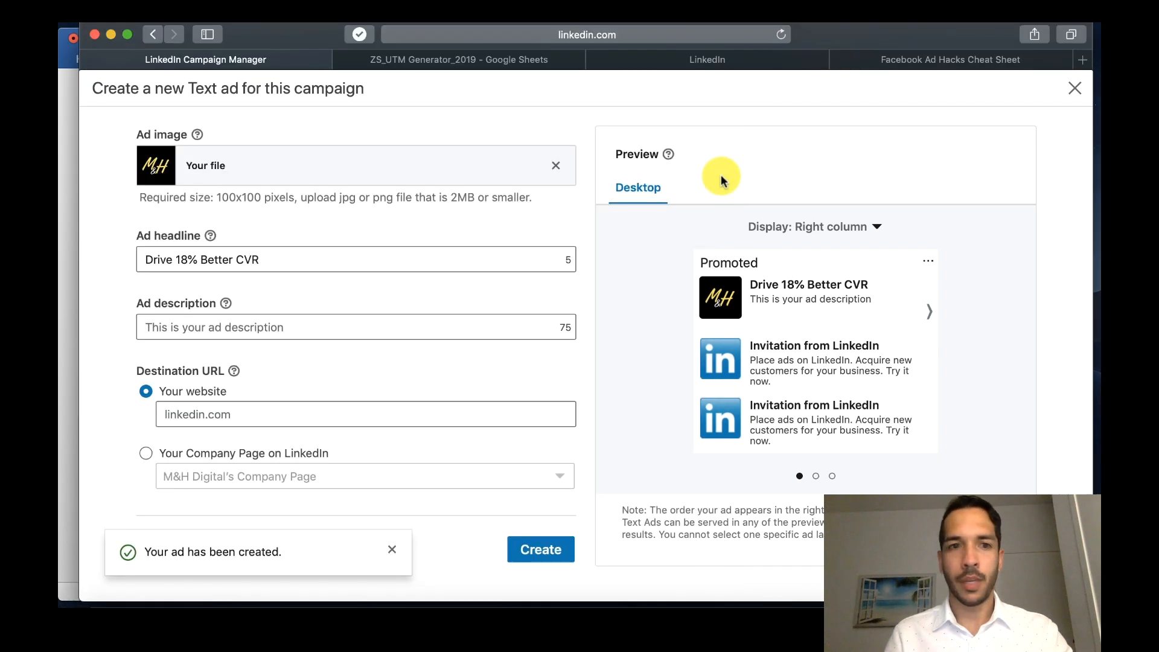
{"action": "left_click", "coordinate": [236, 334]}
{"action": "key", "text": "super+v"}
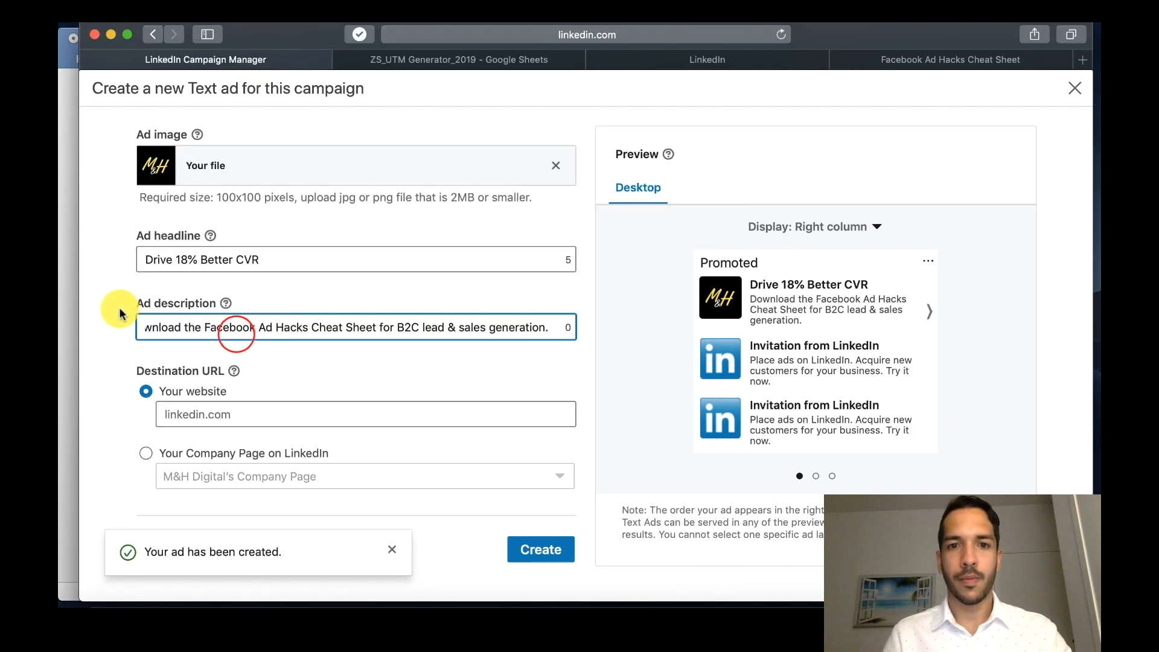
Step: Check the text ad outline in Word again, and close the LinkedIn feed tab in the browser
{"action": "left_click", "coordinate": [110, 302]}
{"action": "left_click", "coordinate": [71, 284]}
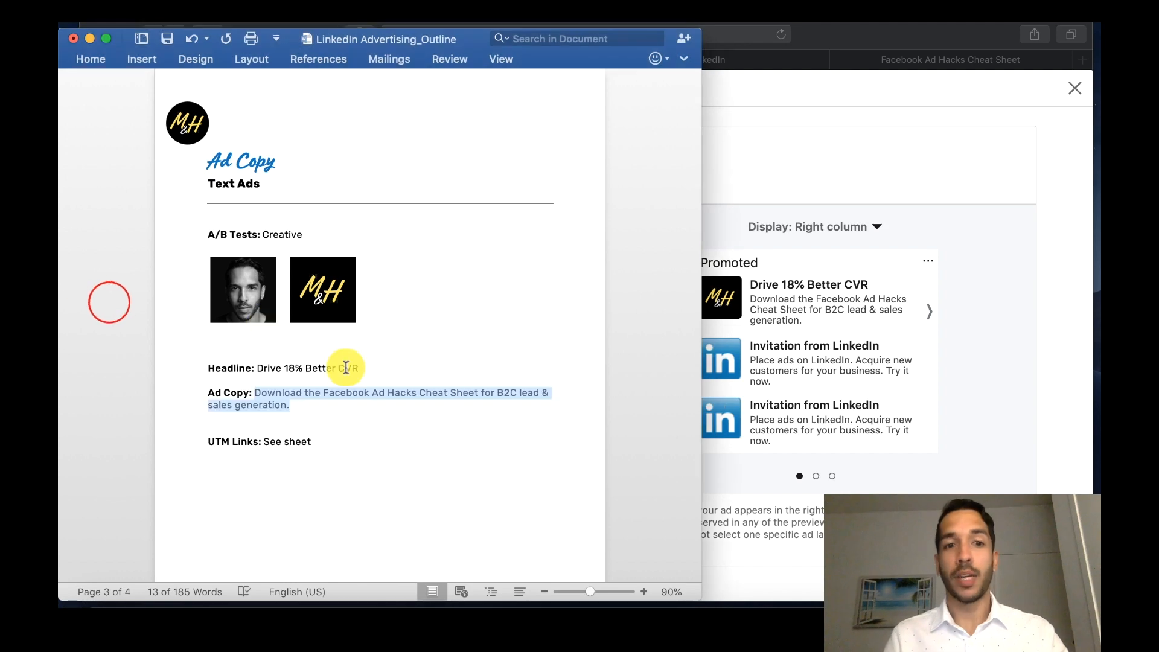
{"action": "left_click", "coordinate": [763, 59]}
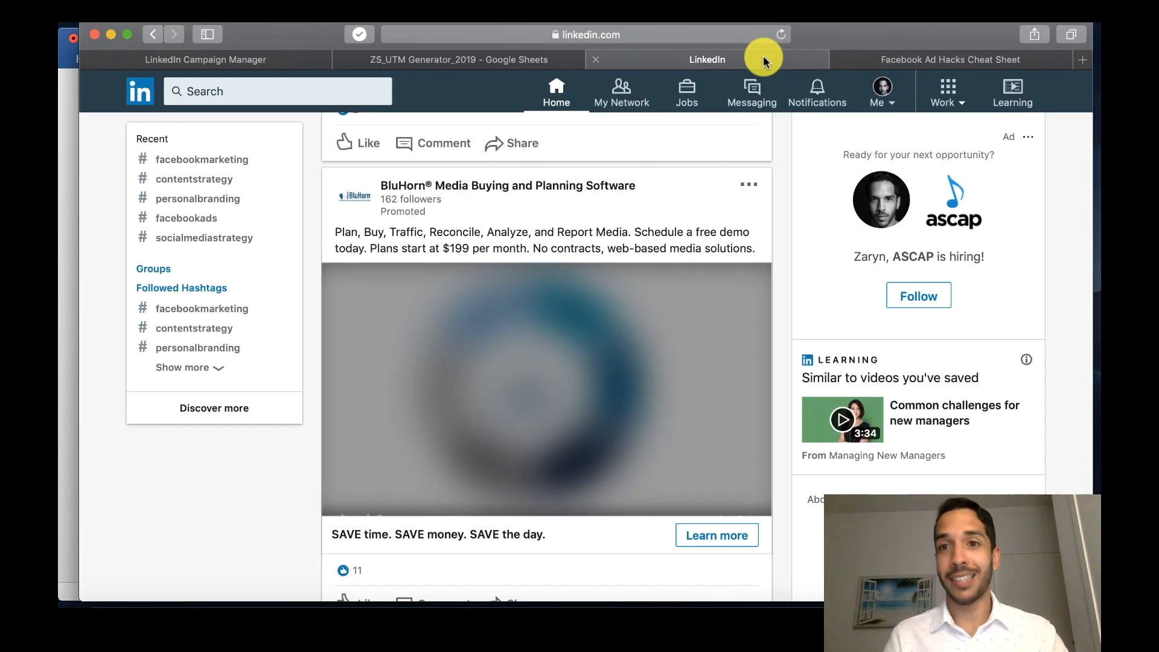
{"action": "key", "text": "ctrl+Tab"}
{"action": "left_click", "coordinate": [594, 59]}
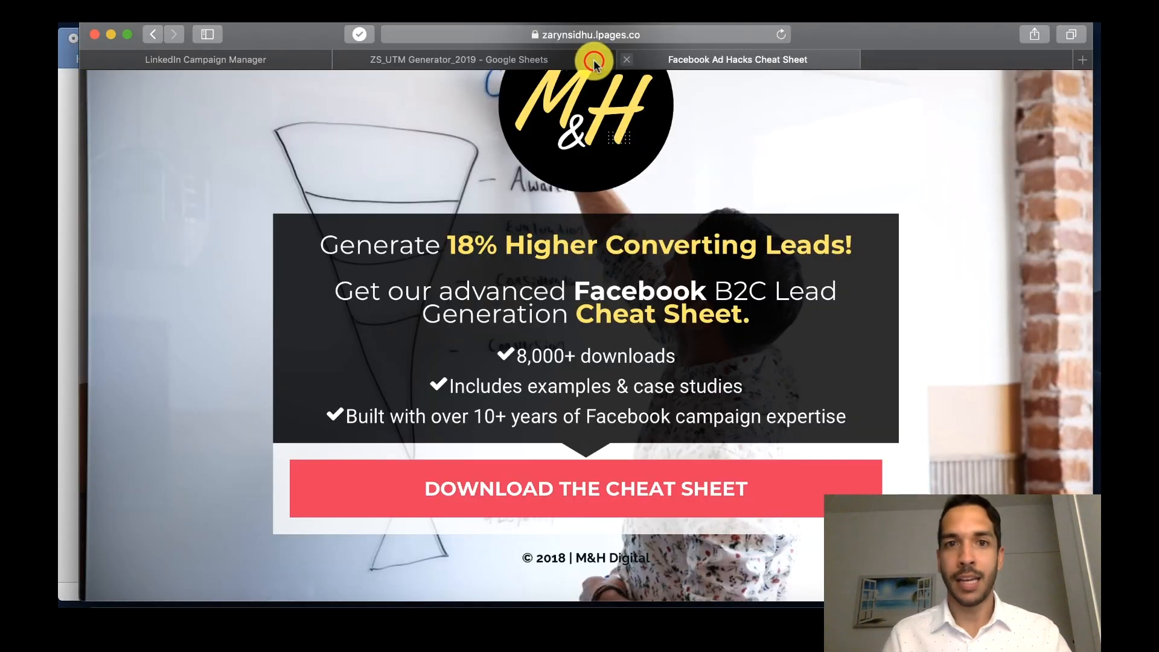
Step: Copy the campaign-tagged URL of the TextAd-M&HLogo row from the ZS_UTM Generator_2019 sheet and set it as the new ad's website destination
{"action": "left_click", "coordinate": [530, 59]}
{"action": "left_click", "coordinate": [479, 198]}
{"action": "key", "text": "Up"}
{"action": "key", "text": "Up"}
{"action": "key", "text": "Up"}
{"action": "key", "text": "Up"}
{"action": "key", "text": "Right"}
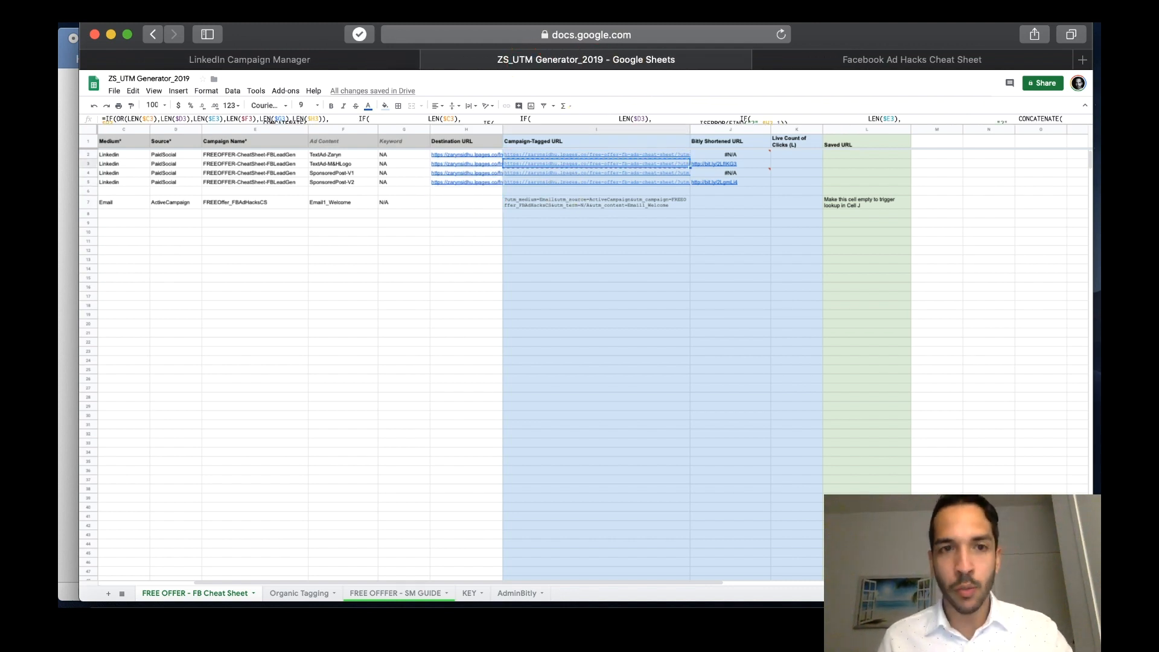
{"action": "left_click", "coordinate": [317, 60]}
{"action": "left_click", "coordinate": [233, 414]}
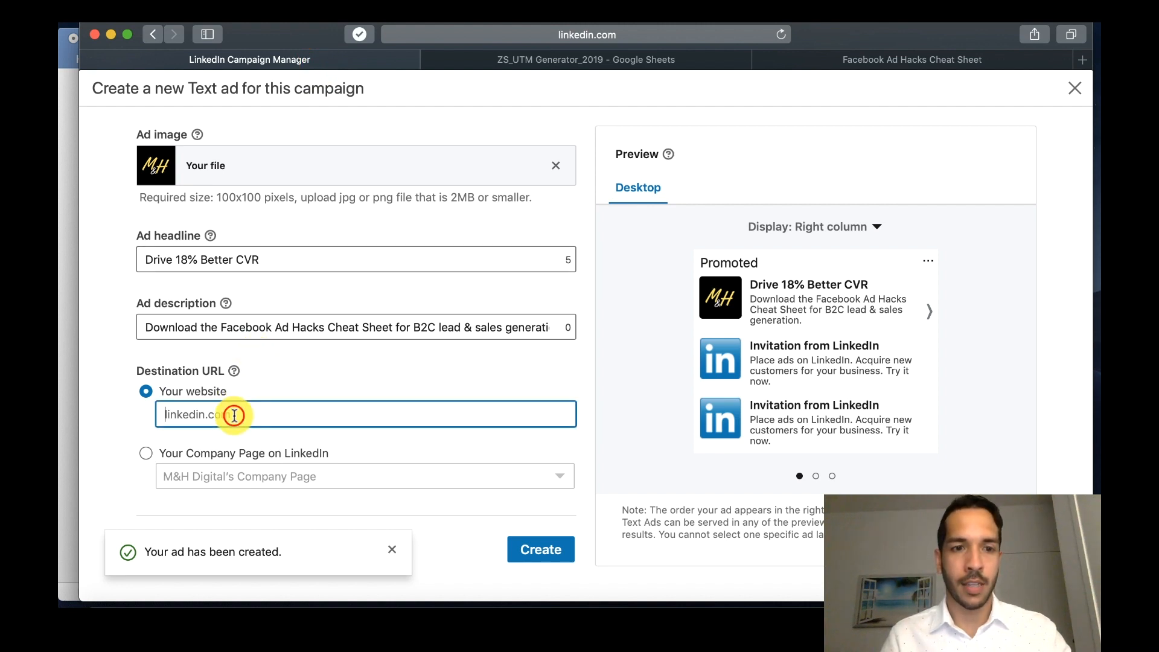
{"action": "key", "text": "super+a"}
{"action": "key", "text": "super+v"}
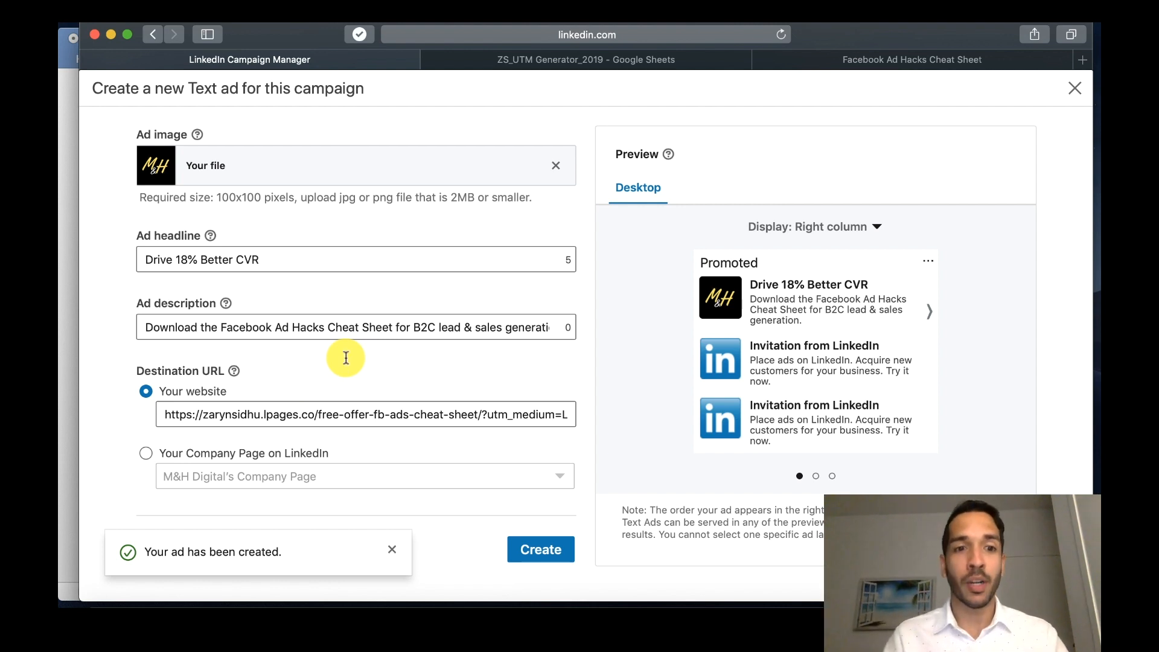
Step: Switch the second ad's destination to M&H Digital's Company Page on LinkedIn and create the ad
{"action": "left_click", "coordinate": [180, 451]}
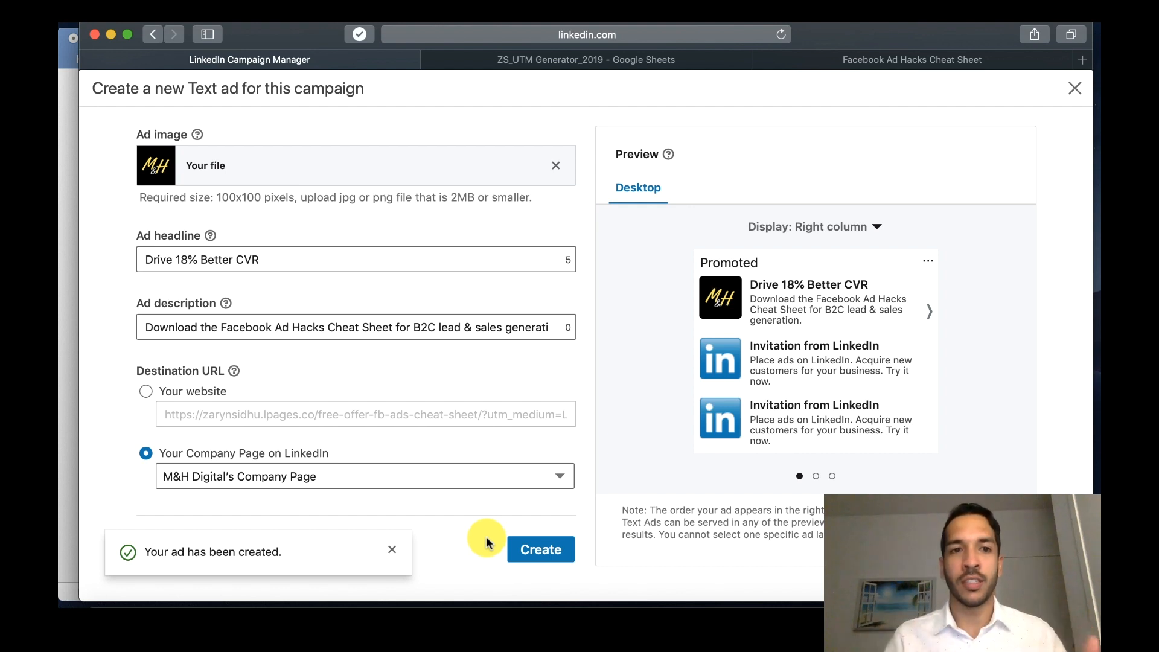
{"action": "left_click", "coordinate": [540, 550]}
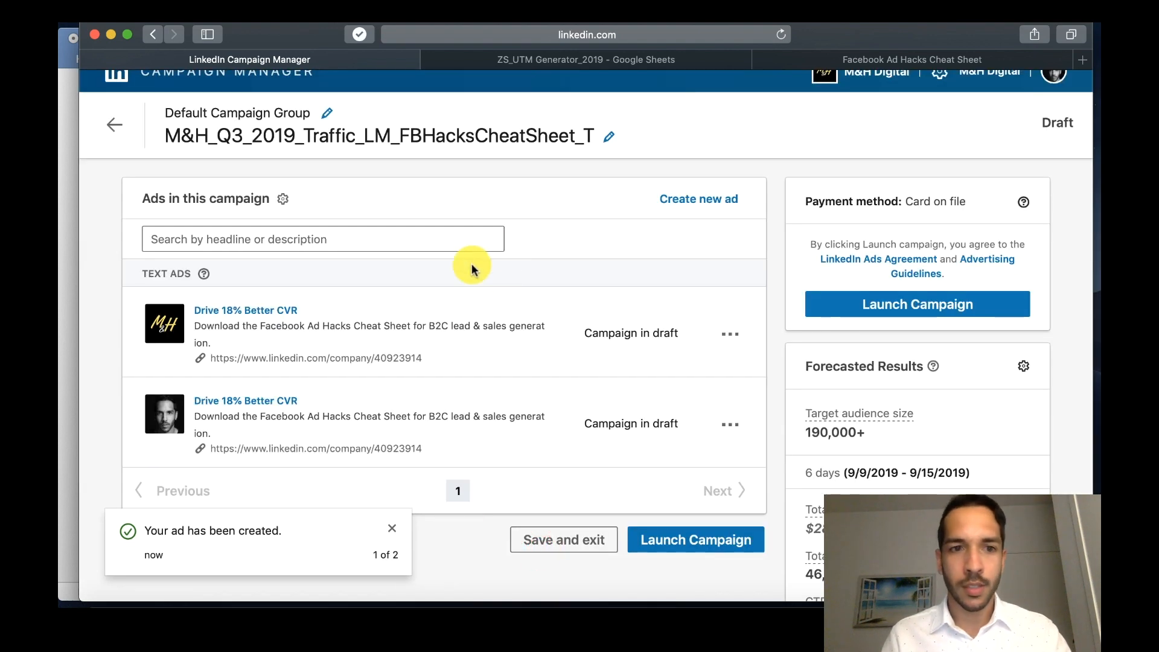
Step: Review the campaign's text ads and forecast, launch the campaign, and go to the account overview
{"action": "scroll", "coordinate": [446, 309], "scroll_direction": "down", "scroll_amount": 1}
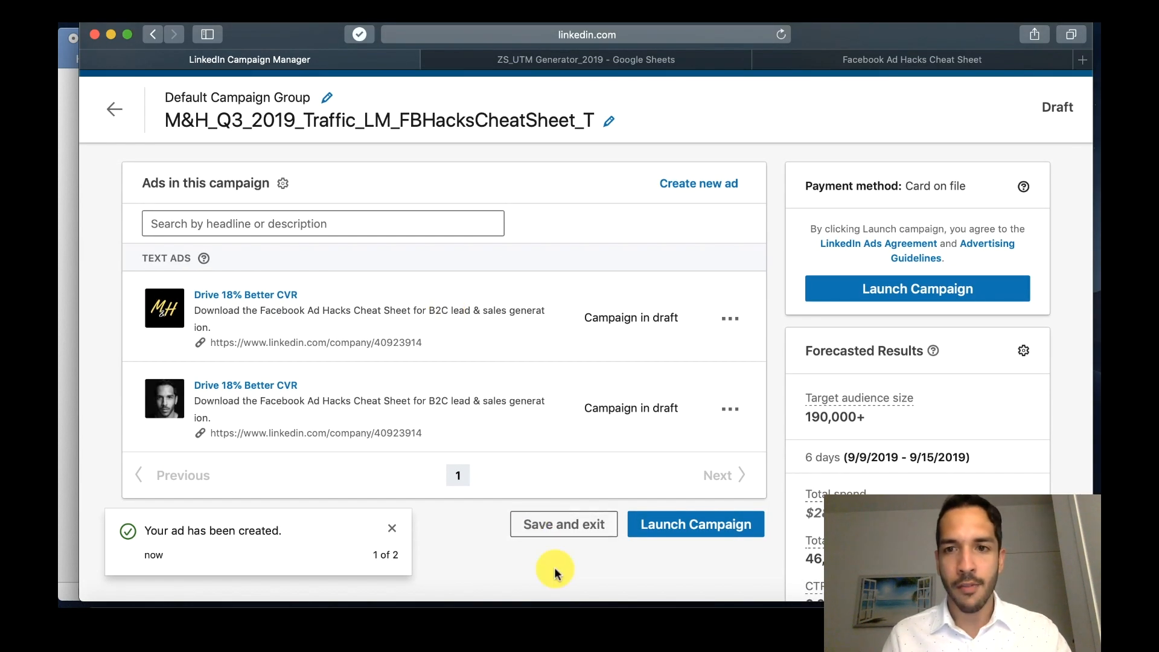
{"action": "scroll", "coordinate": [511, 463], "scroll_direction": "down", "scroll_amount": 5}
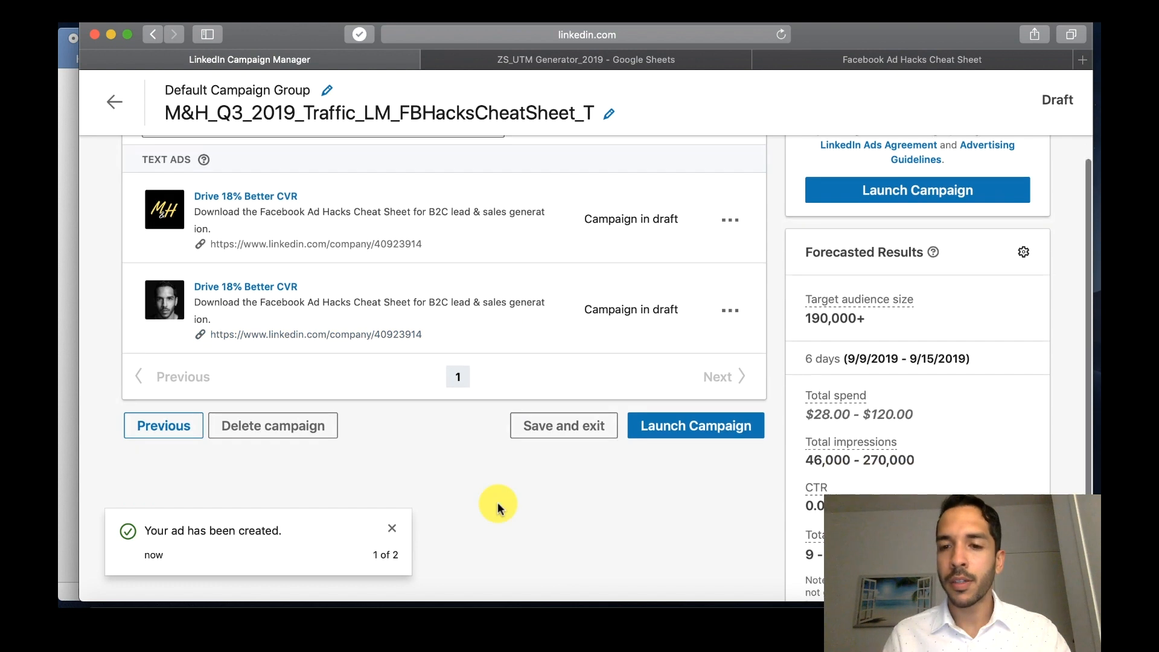
{"action": "scroll", "coordinate": [508, 447], "scroll_direction": "up", "scroll_amount": 4}
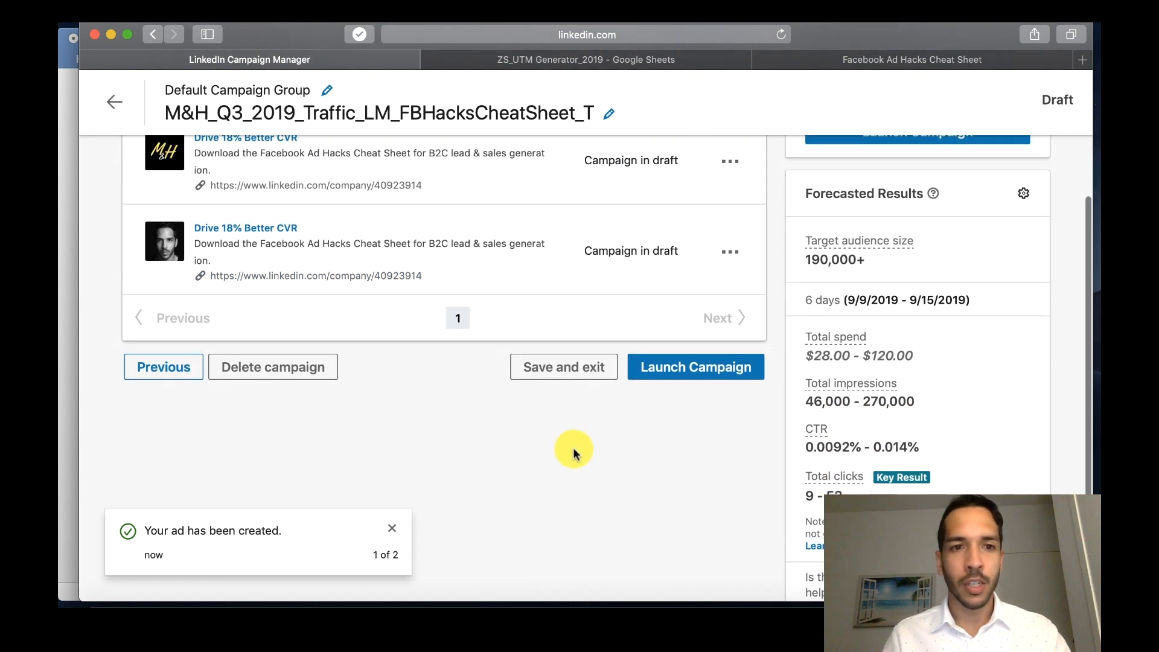
{"action": "scroll", "coordinate": [573, 449], "scroll_direction": "up", "scroll_amount": 1}
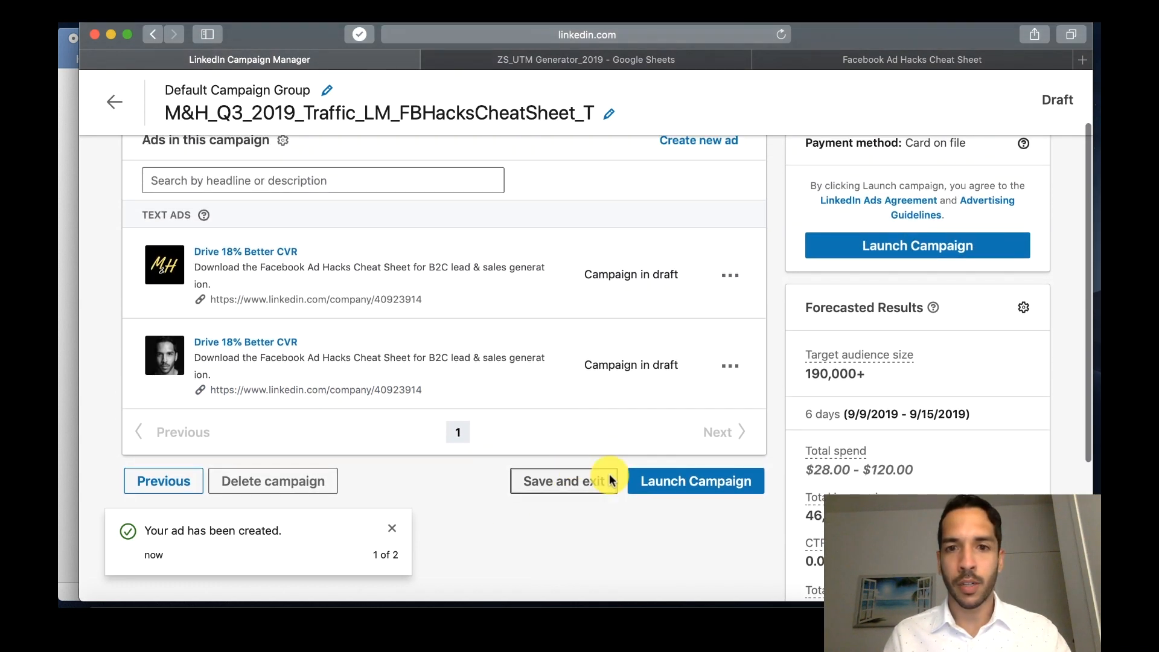
{"action": "left_click", "coordinate": [674, 487]}
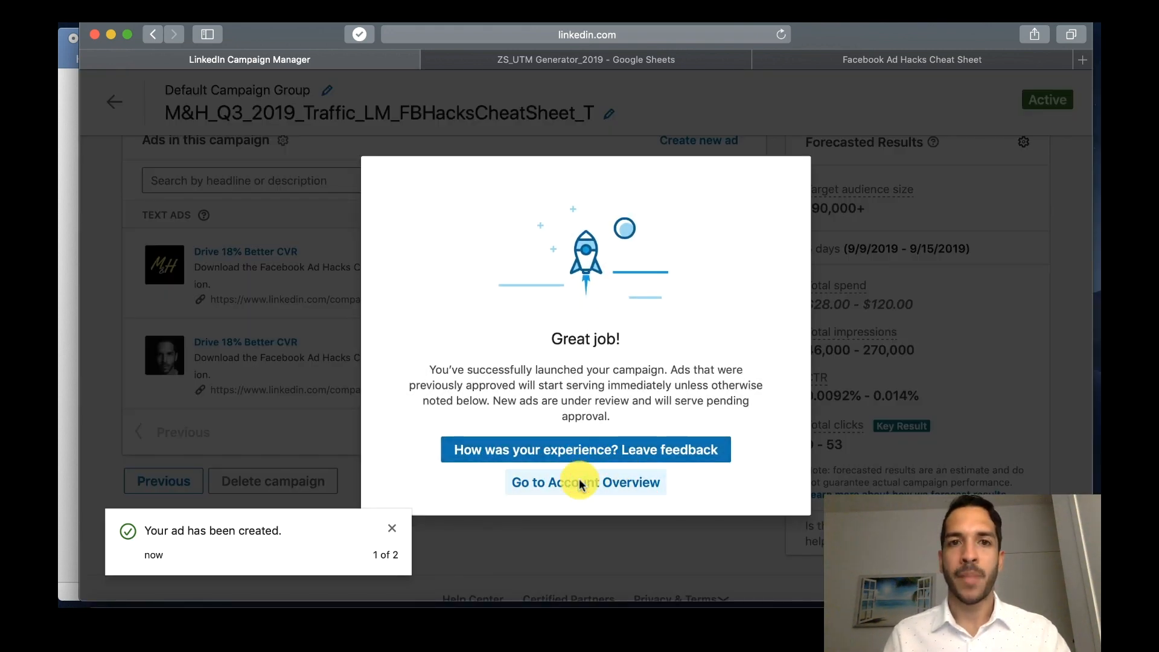
{"action": "left_click", "coordinate": [579, 483]}
Step: Open the launched text ad campaign for management, review its targeting, budget, schedule and bid settings, and return to the account
{"action": "mouse_move", "coordinate": [460, 391]}
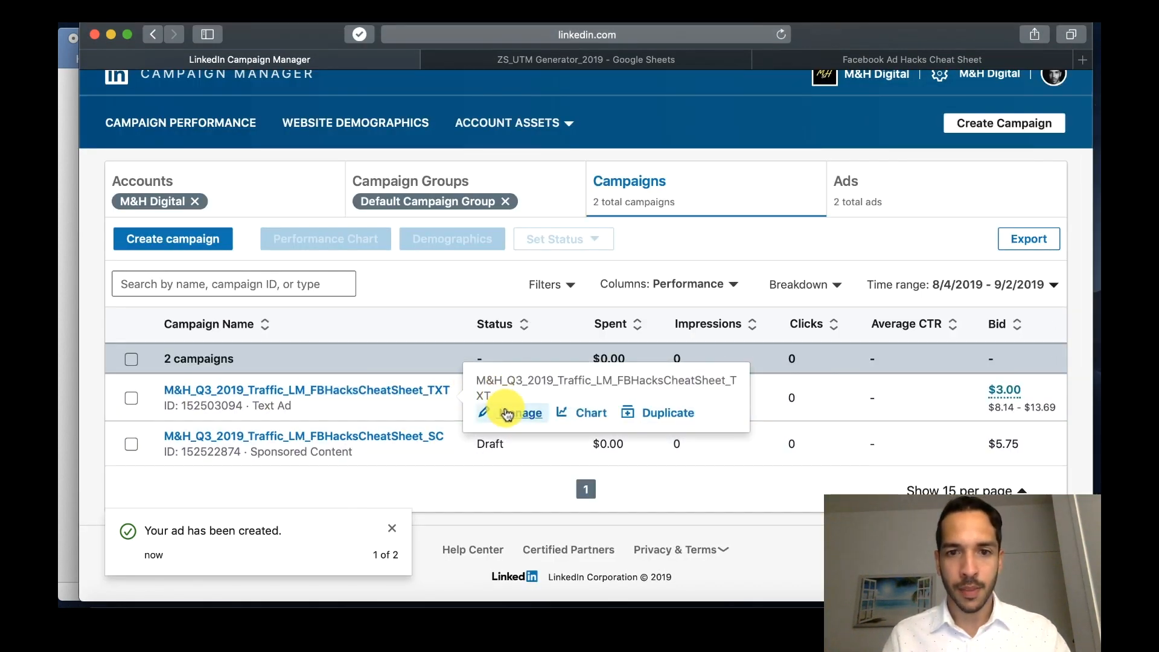
{"action": "left_click", "coordinate": [505, 411]}
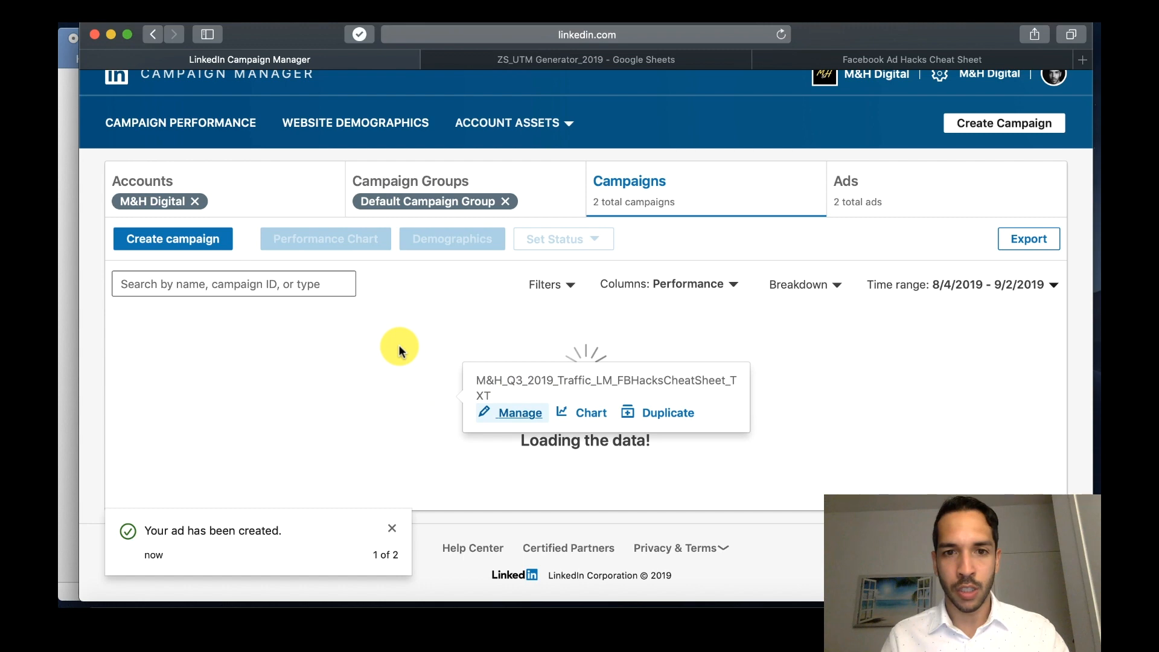
{"action": "scroll", "coordinate": [403, 400], "scroll_direction": "down", "scroll_amount": 15}
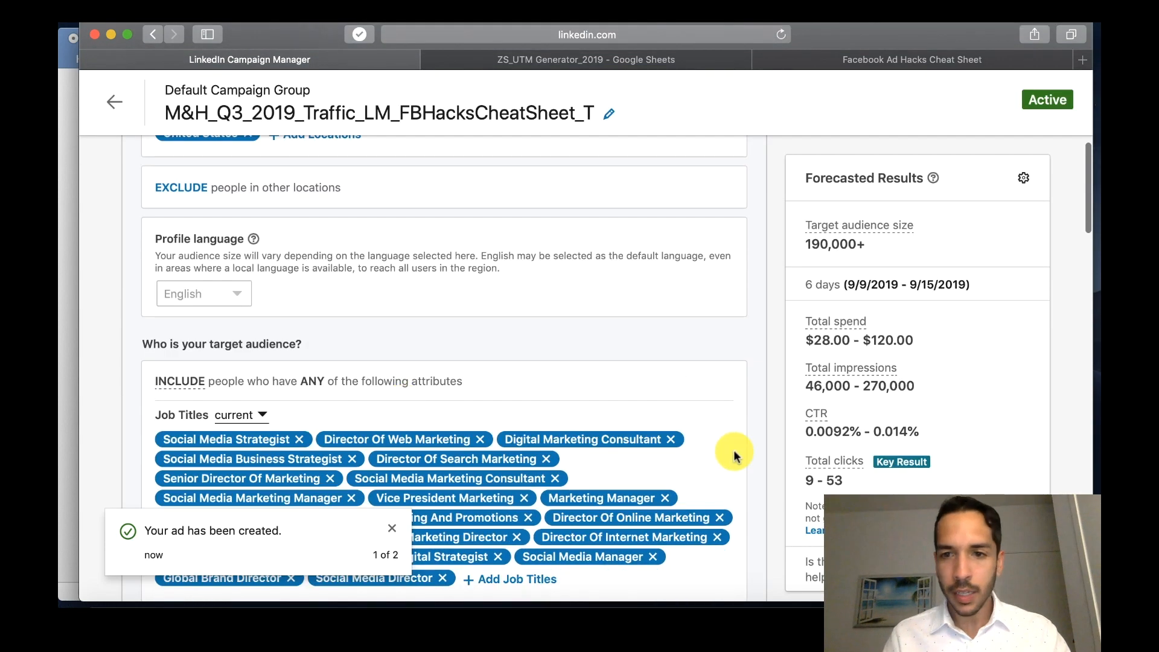
{"action": "scroll", "coordinate": [733, 450], "scroll_direction": "down", "scroll_amount": 15}
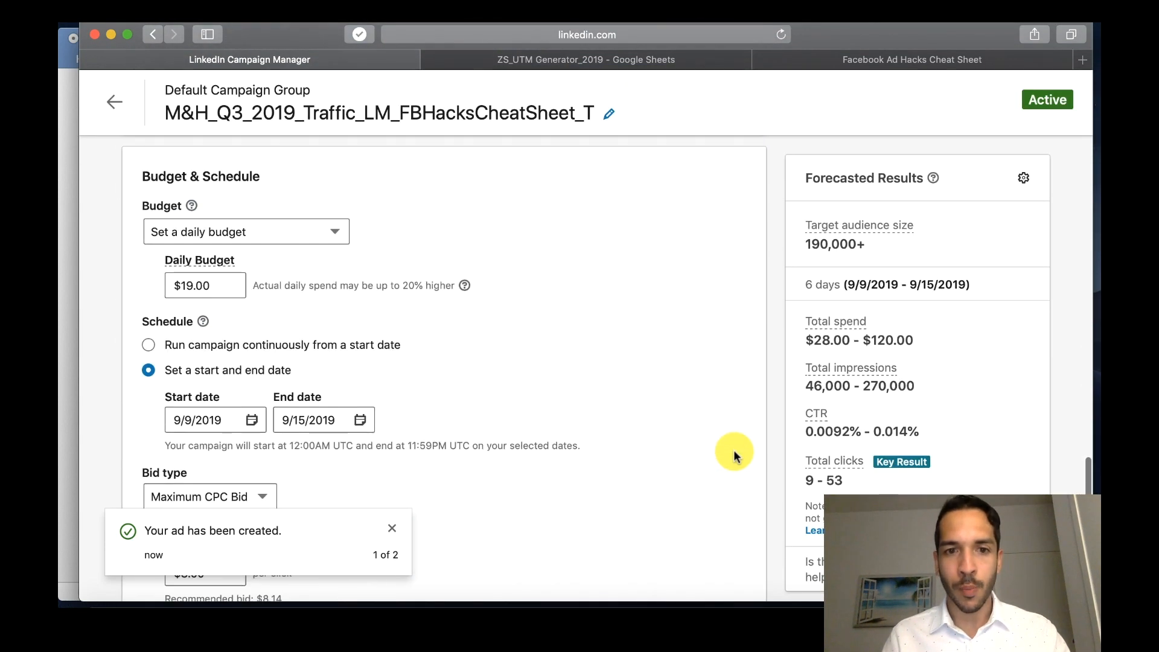
{"action": "scroll", "coordinate": [289, 449], "scroll_direction": "up", "scroll_amount": 3}
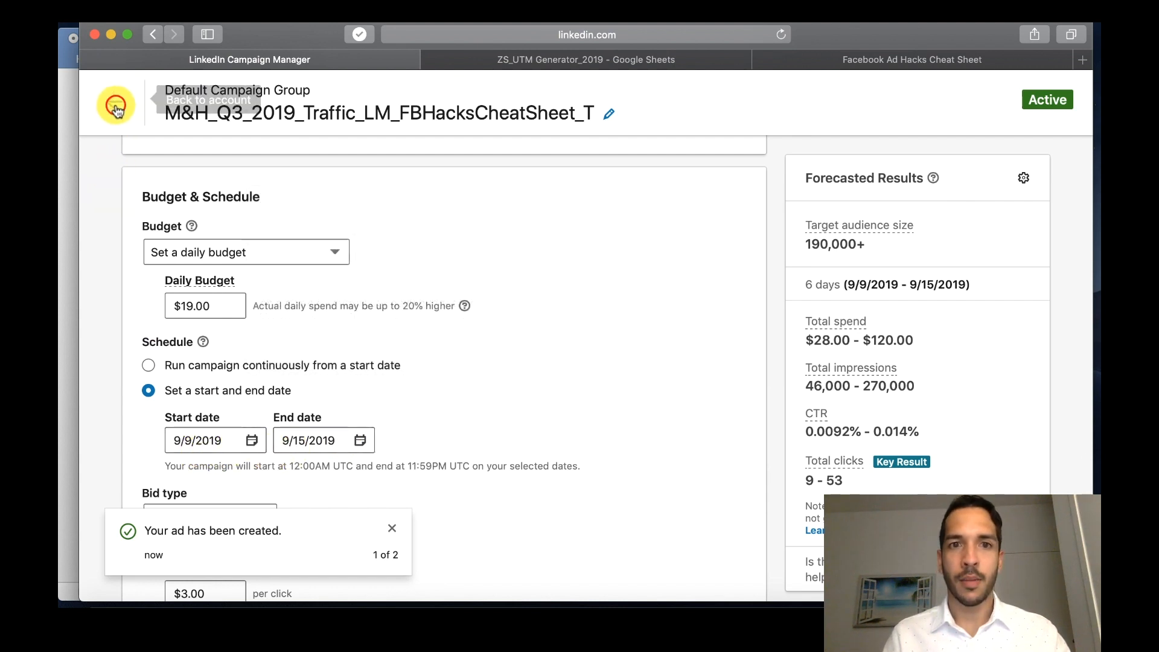
Step: Switch to the Word outline and examine the Sponsored Ads creatives, headline and ad copy, enlarged to 140%
{"action": "left_click", "coordinate": [66, 199]}
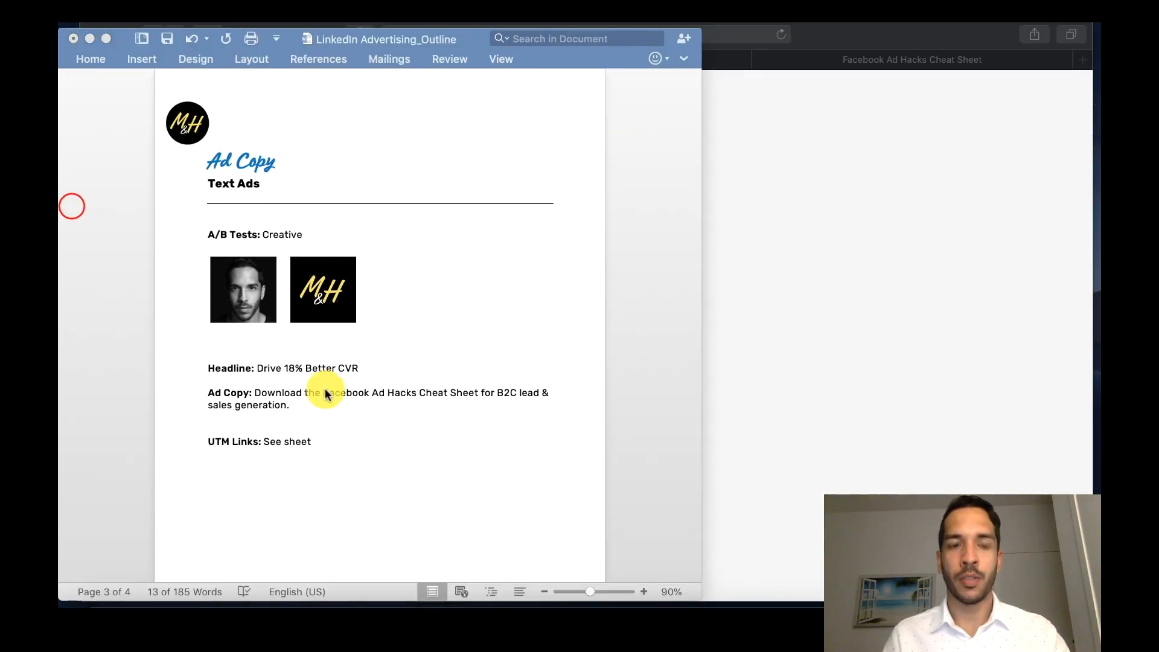
{"action": "scroll", "coordinate": [420, 450], "scroll_direction": "down", "scroll_amount": 10}
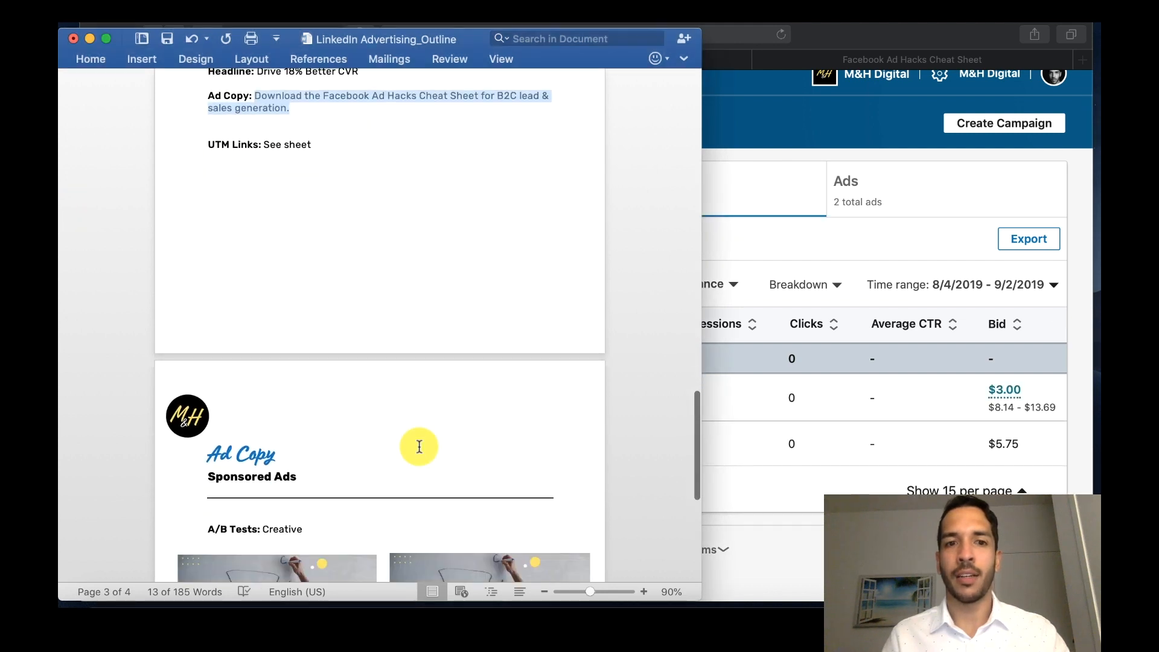
{"action": "scroll", "coordinate": [419, 447], "scroll_direction": "down", "scroll_amount": 2}
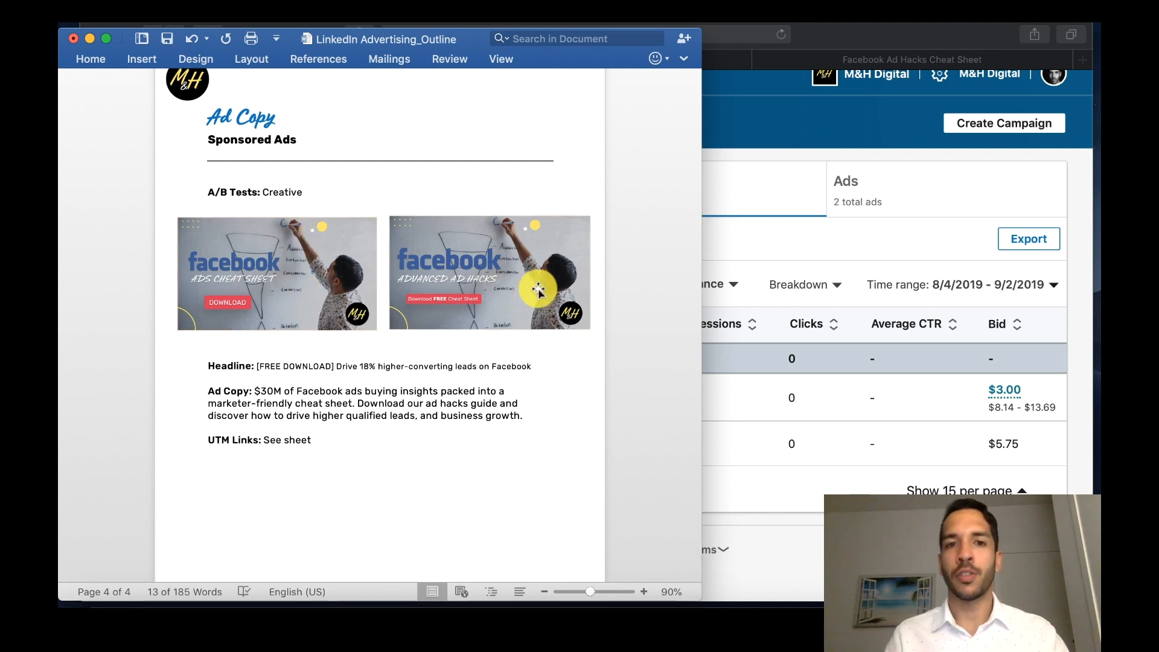
{"action": "left_click", "coordinate": [643, 592]}
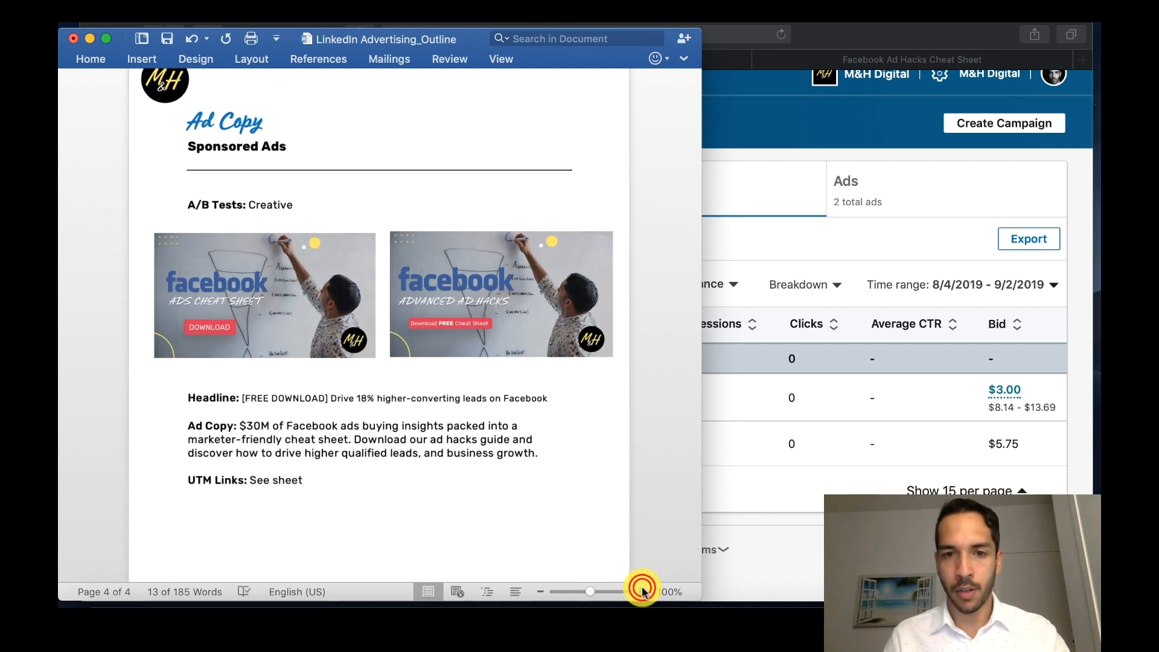
{"action": "left_click", "coordinate": [643, 591]}
{"action": "left_click", "coordinate": [643, 592]}
{"action": "left_click", "coordinate": [643, 591]}
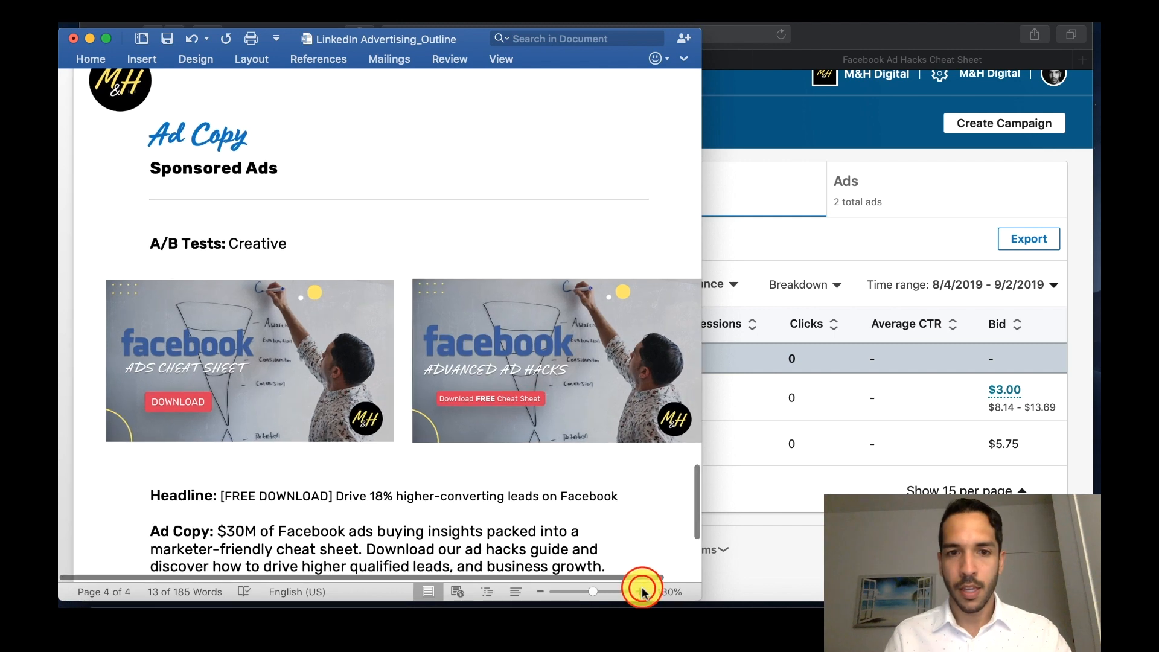
{"action": "left_click", "coordinate": [643, 591]}
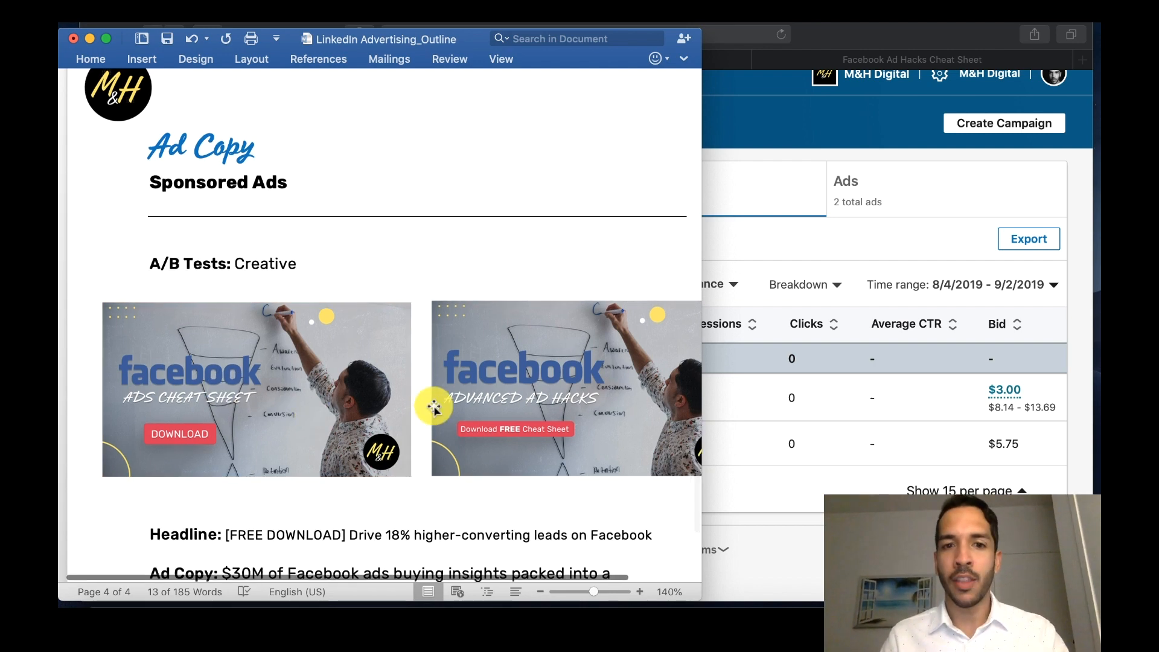
Step: Examine the Sponsored Ads creatives, headline and ad copy in the Word outline, reducing the page zoom to 100%
{"action": "scroll", "coordinate": [431, 405], "scroll_direction": "down", "scroll_amount": 2}
{"action": "scroll", "coordinate": [431, 406], "scroll_direction": "right", "scroll_amount": 1}
{"action": "scroll", "coordinate": [434, 407], "scroll_direction": "up", "scroll_amount": 1}
{"action": "scroll", "coordinate": [434, 408], "scroll_direction": "right", "scroll_amount": 2}
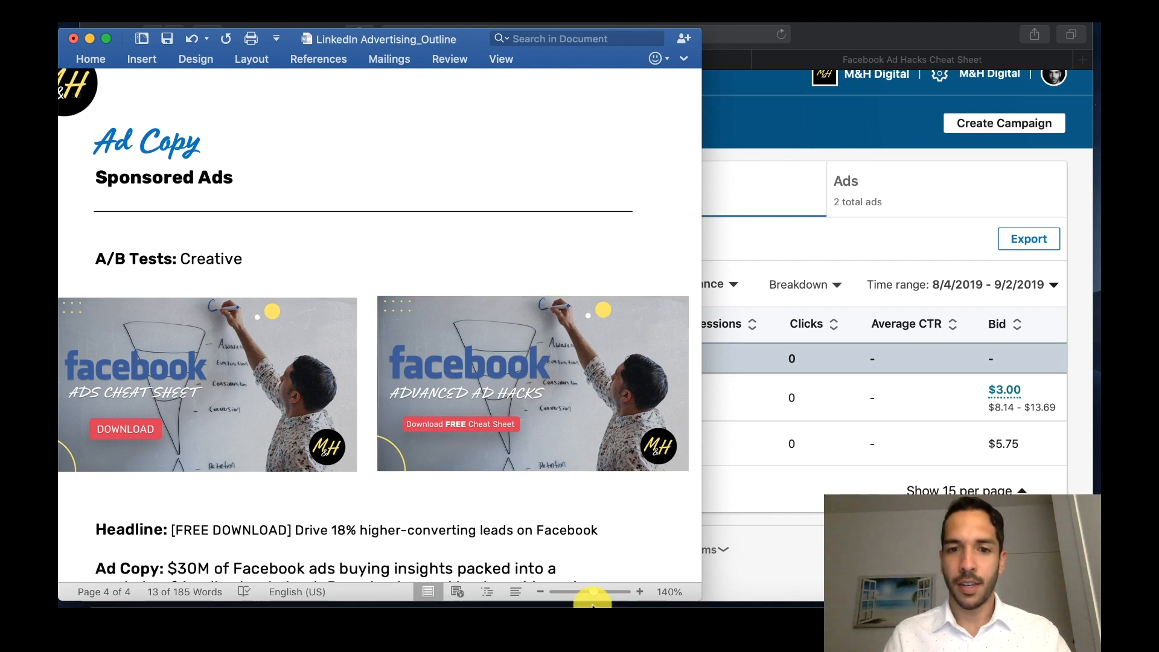
{"action": "left_click", "coordinate": [540, 591]}
{"action": "left_click", "coordinate": [539, 592]}
{"action": "left_click", "coordinate": [539, 592]}
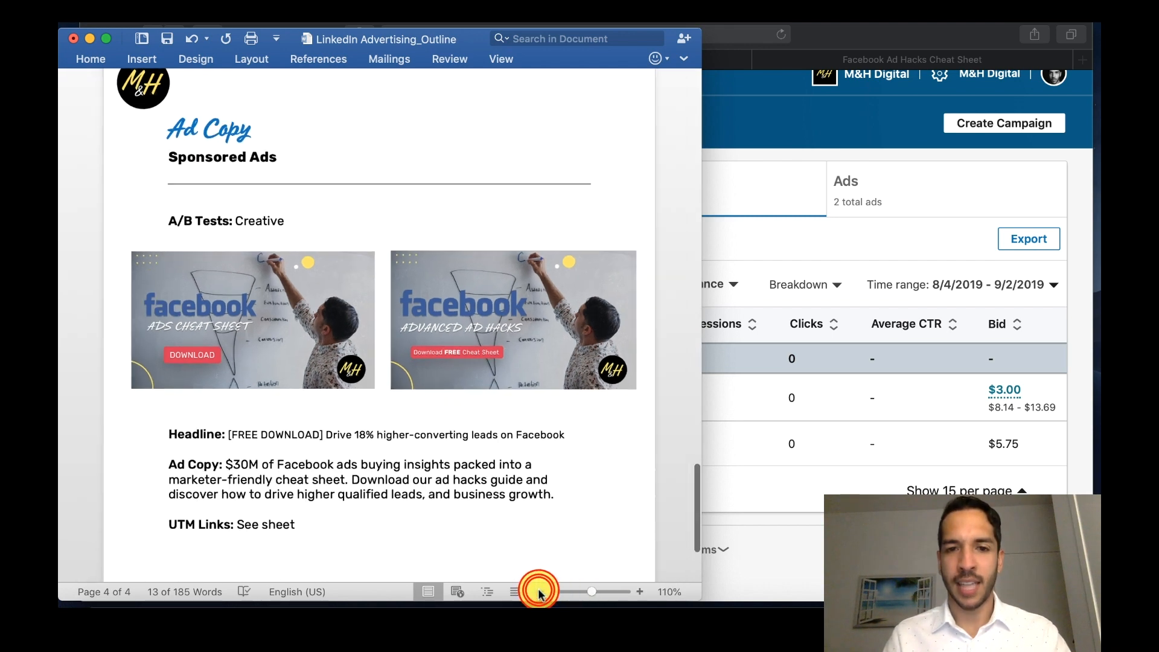
{"action": "left_click", "coordinate": [539, 592]}
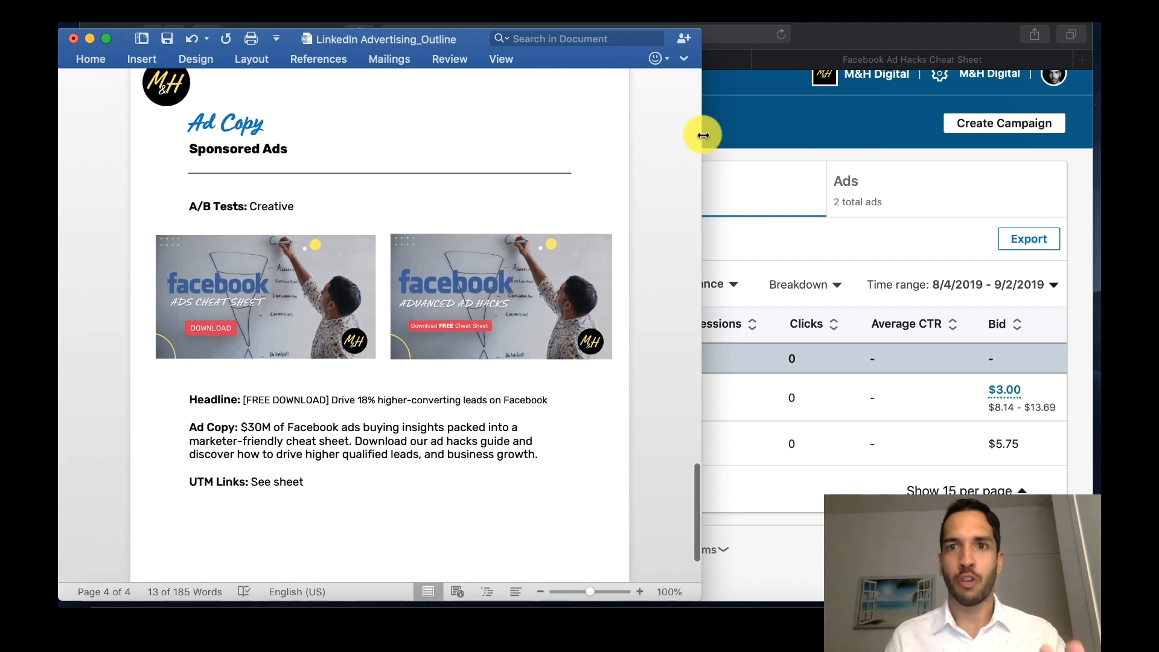
Step: Switch to LinkedIn Campaign Manager, open the draft Sponsored Content campaign for management, and review its targeting, ad format and placement
{"action": "left_click", "coordinate": [738, 236]}
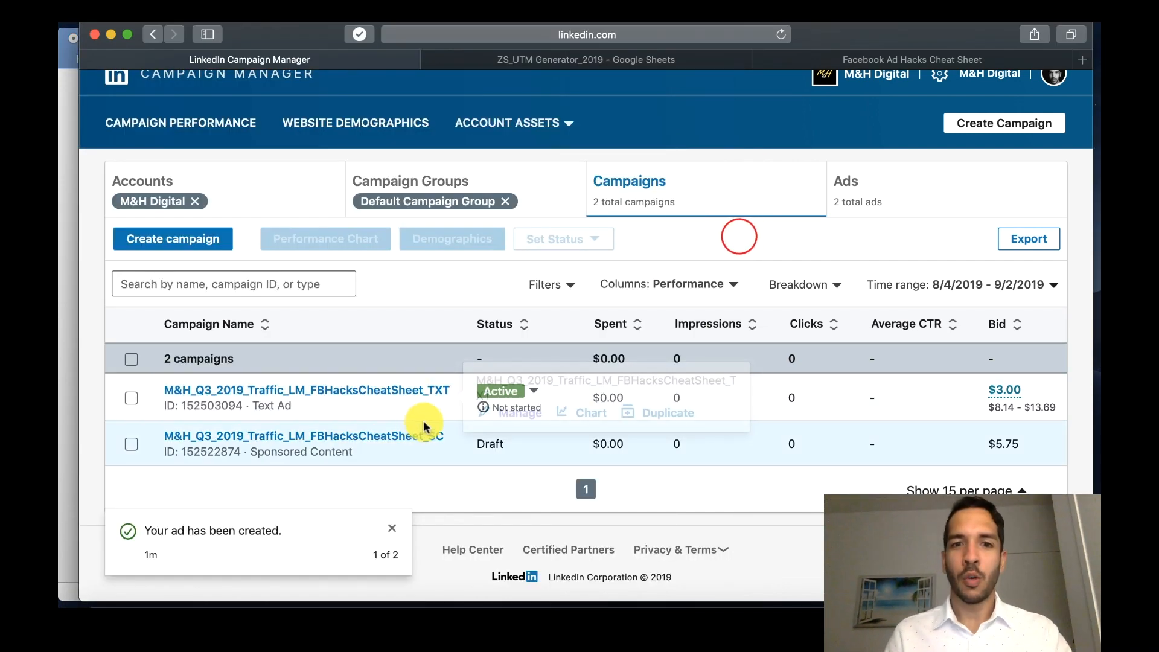
{"action": "mouse_move", "coordinate": [426, 447]}
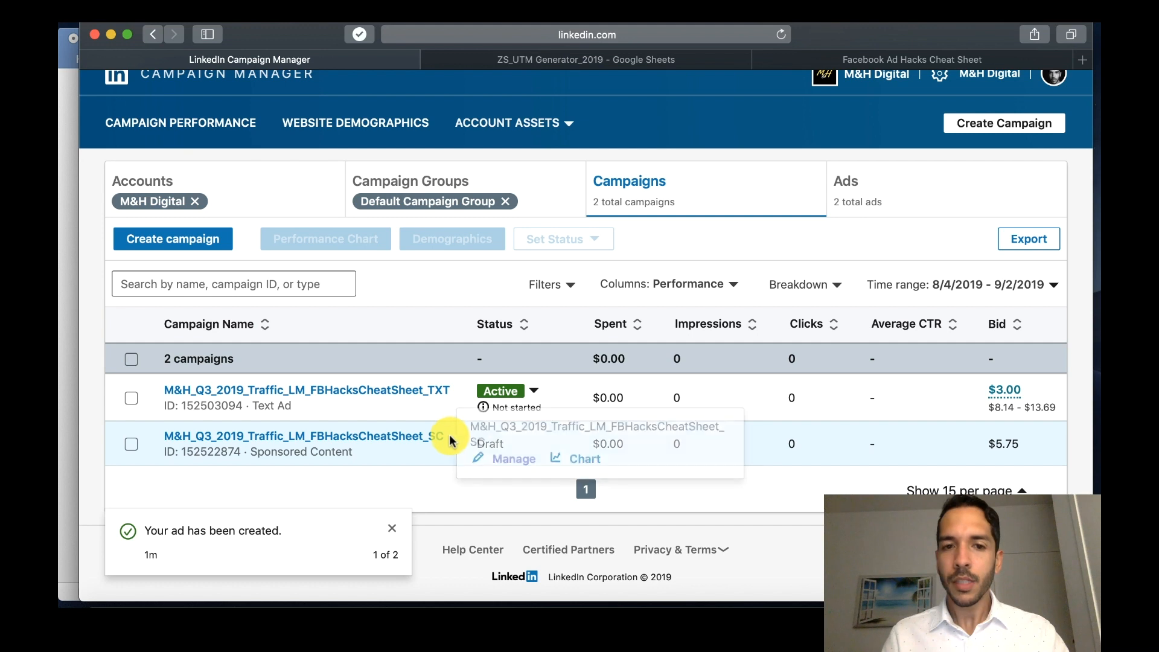
{"action": "left_click", "coordinate": [505, 459]}
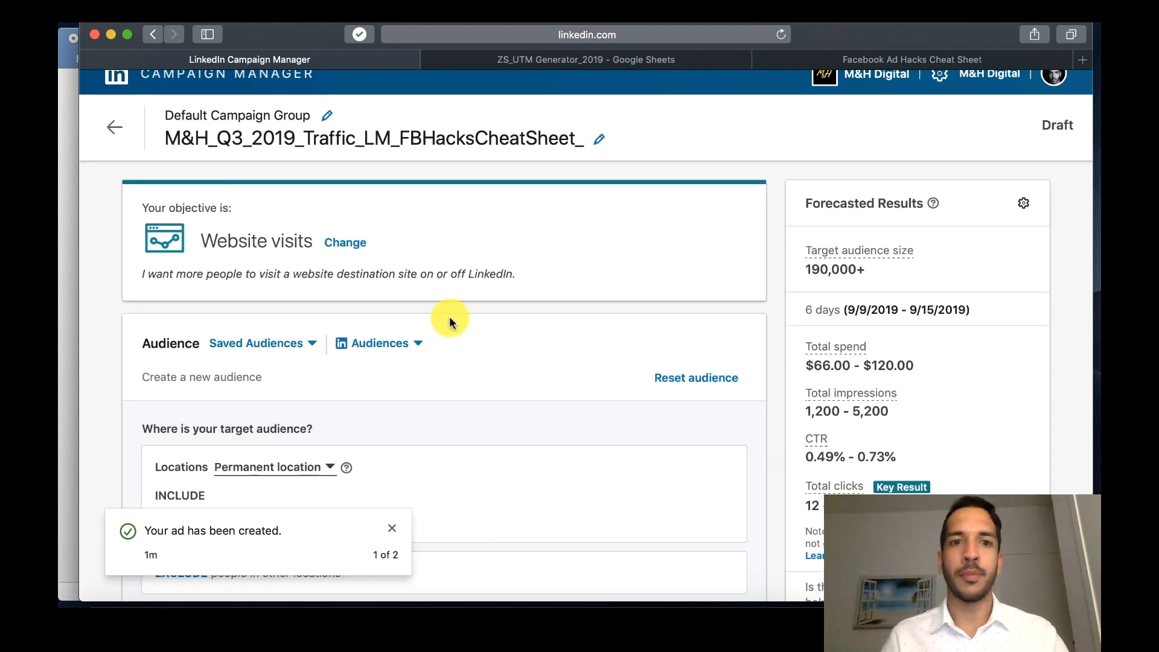
{"action": "scroll", "coordinate": [531, 377], "scroll_direction": "down", "scroll_amount": 5}
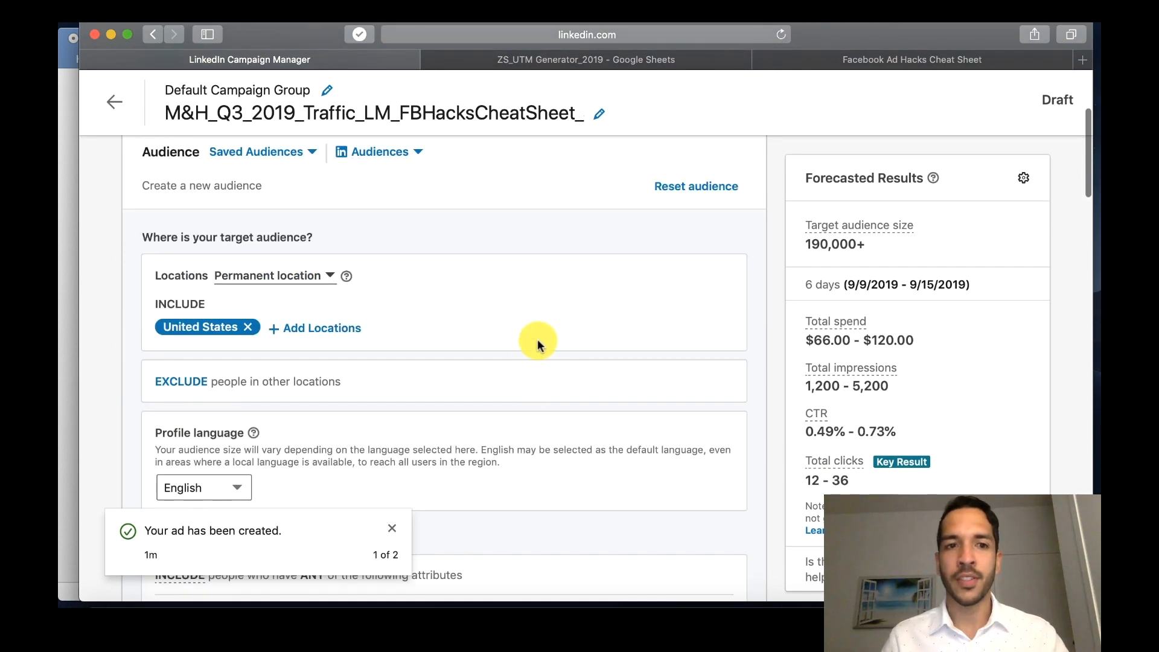
{"action": "scroll", "coordinate": [538, 337], "scroll_direction": "down", "scroll_amount": 12}
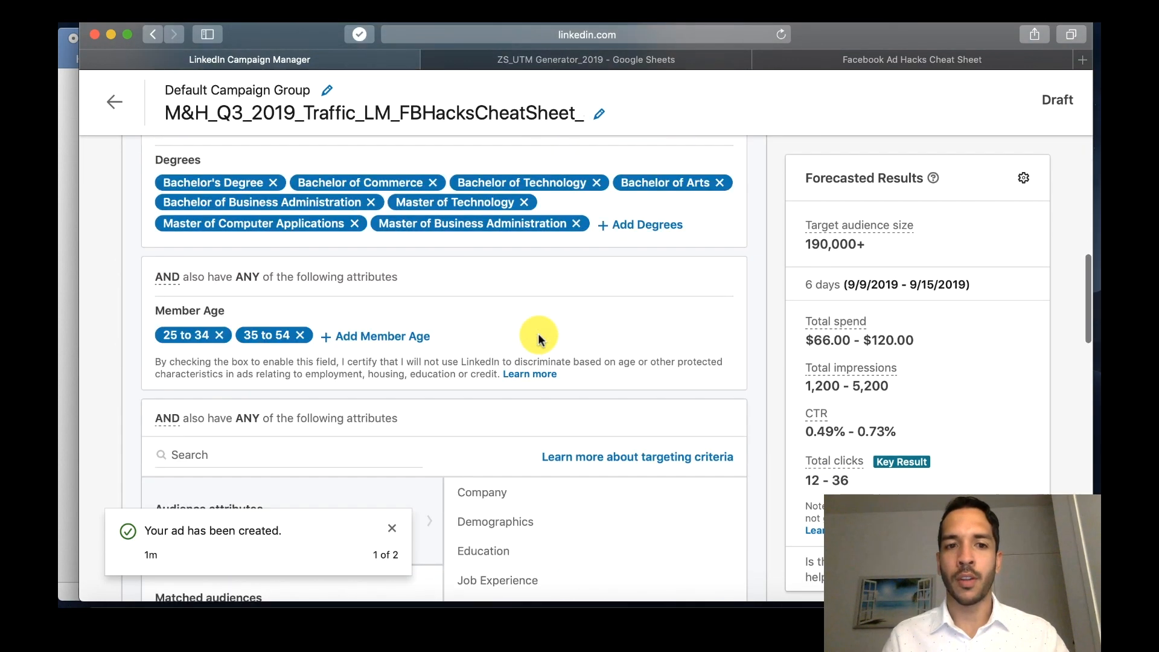
{"action": "scroll", "coordinate": [538, 334], "scroll_direction": "down", "scroll_amount": 9}
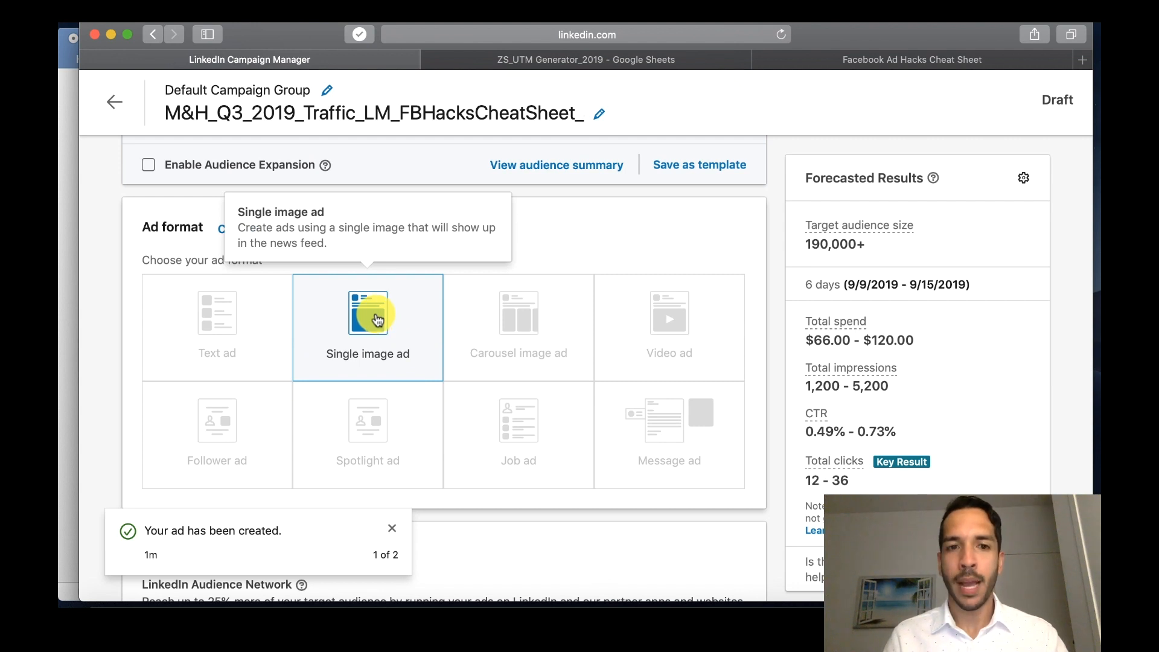
{"action": "scroll", "coordinate": [382, 329], "scroll_direction": "down", "scroll_amount": 7}
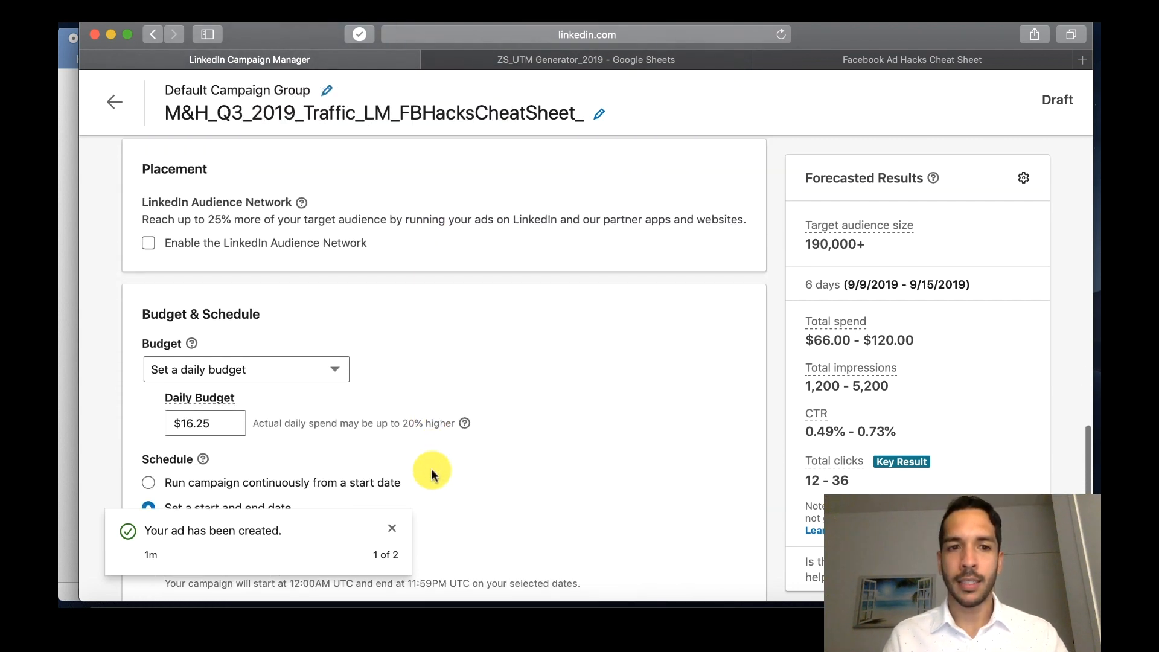
Step: Try daily budgets of $19.00 and $18.00 to compare the campaign's forecasted results
{"action": "scroll", "coordinate": [431, 468], "scroll_direction": "down", "scroll_amount": 3}
{"action": "left_click_drag", "start_coordinate": [223, 268], "coordinate": [173, 268]}
{"action": "type", "text": "19"}
{"action": "left_click", "coordinate": [548, 310]}
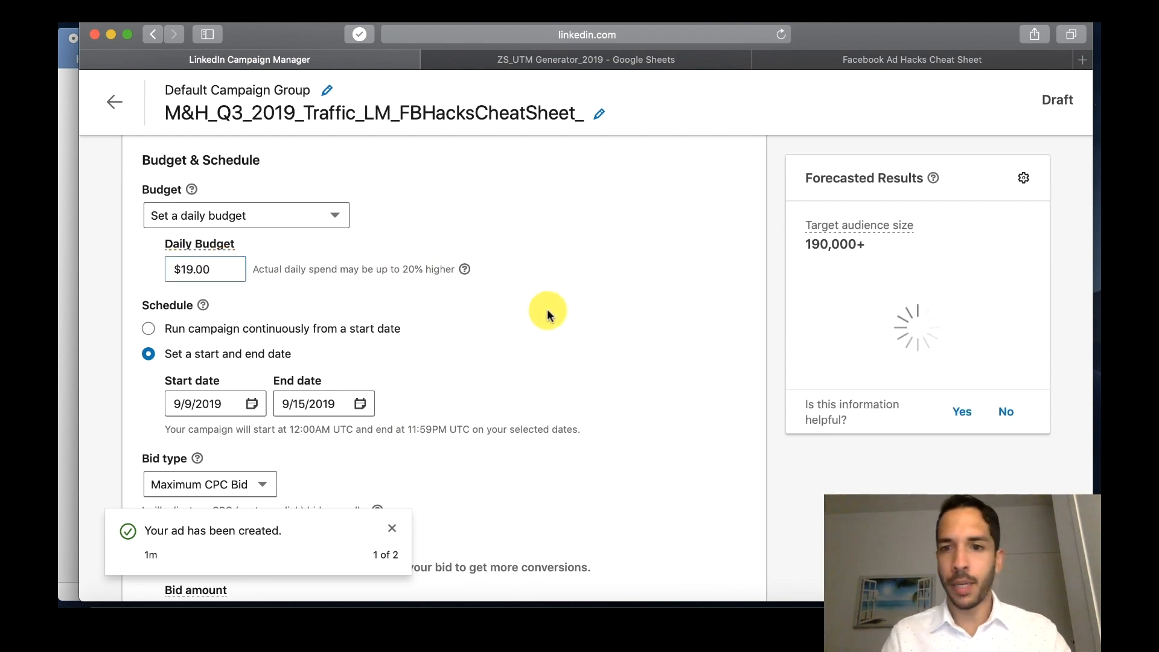
{"action": "left_click_drag", "start_coordinate": [238, 268], "coordinate": [170, 269]}
{"action": "type", "text": "18"}
{"action": "left_click", "coordinate": [527, 281]}
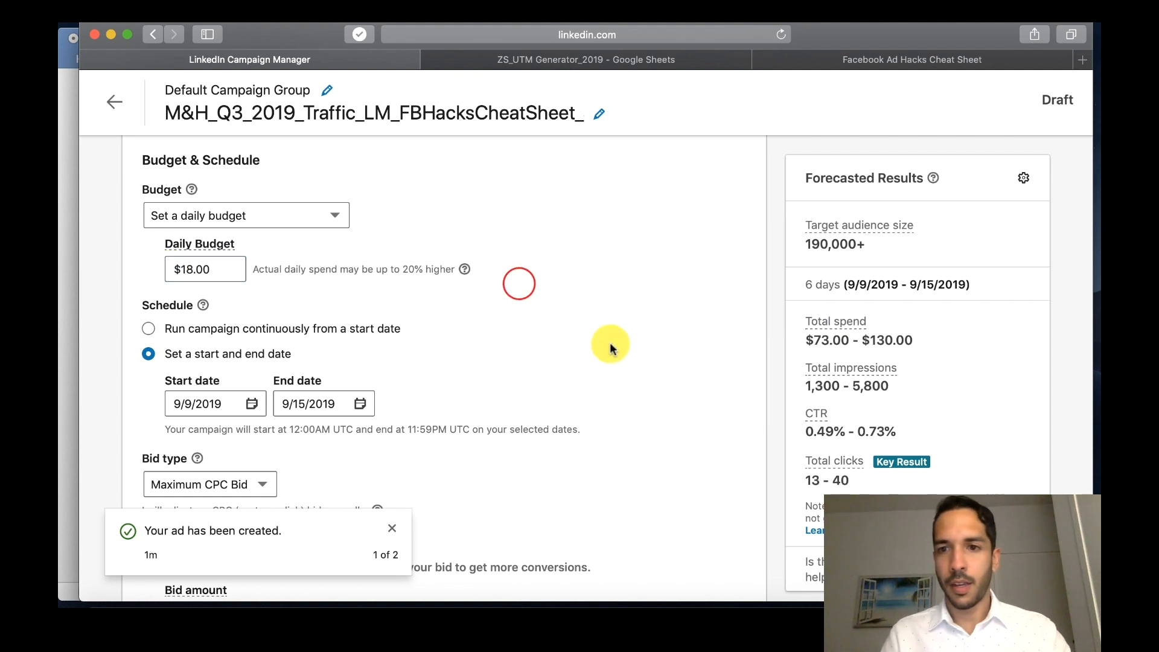
Step: Set the campaign's daily budget to $17.50
{"action": "left_click", "coordinate": [228, 270]}
{"action": "key", "text": "BackSpace"}
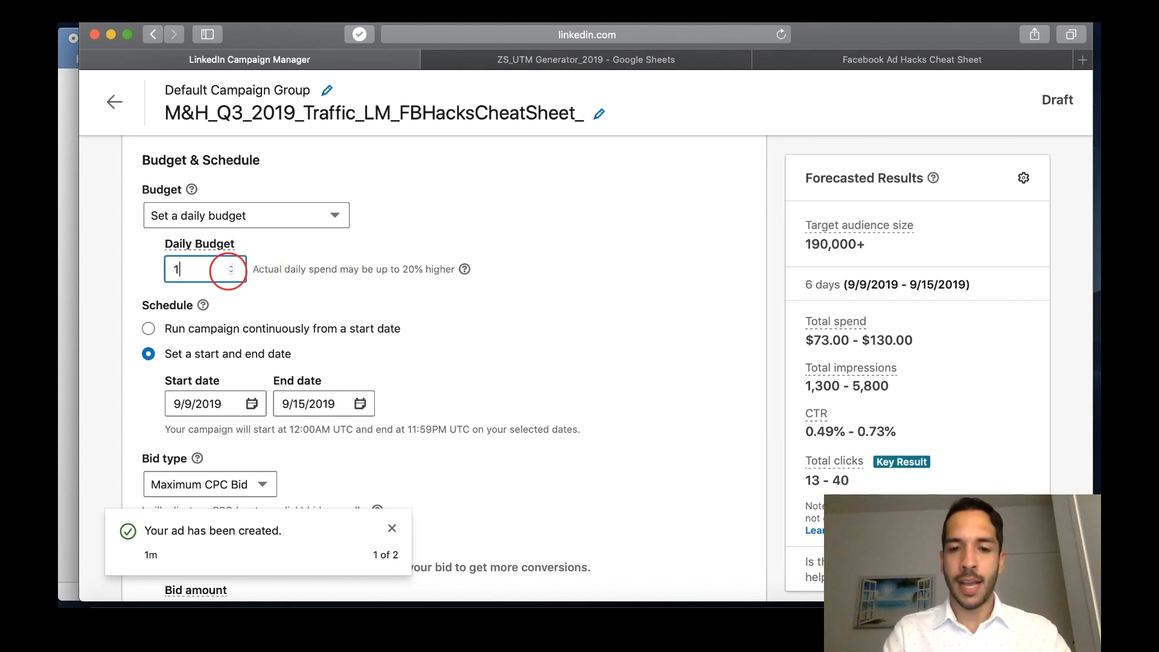
{"action": "left_click", "coordinate": [551, 310]}
{"action": "scroll", "coordinate": [609, 344], "scroll_direction": "down", "scroll_amount": 2}
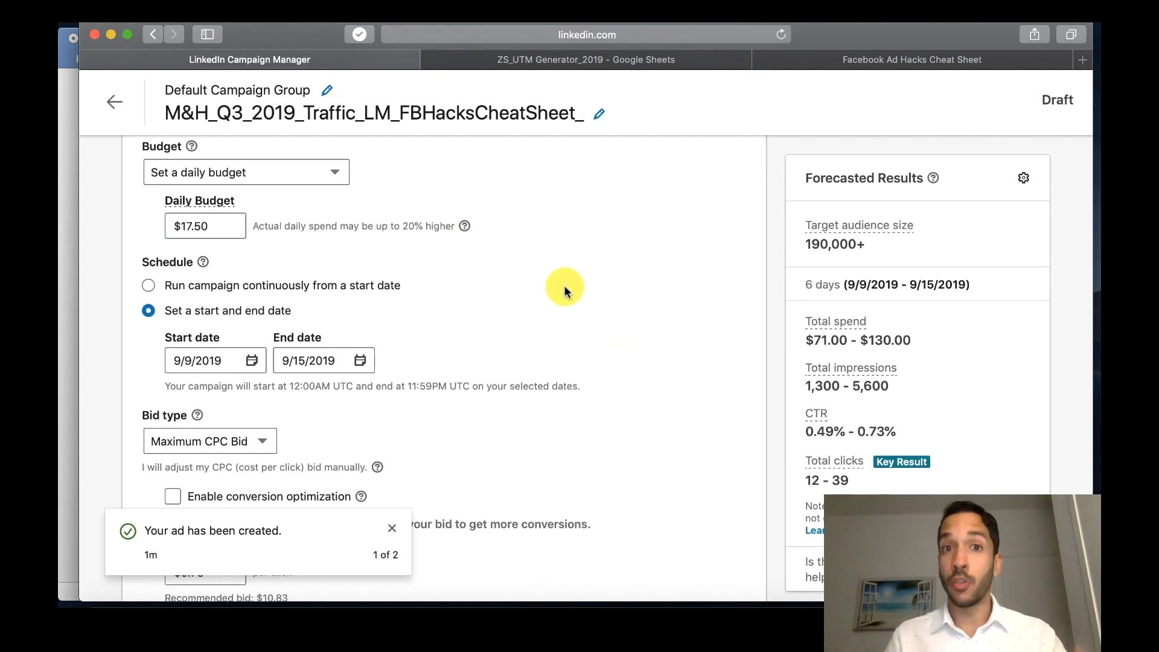
Step: Dismiss the ad notification, review the schedule, forecast and bid settings, and continue to the campaign's ads page
{"action": "scroll", "coordinate": [563, 285], "scroll_direction": "down", "scroll_amount": 1}
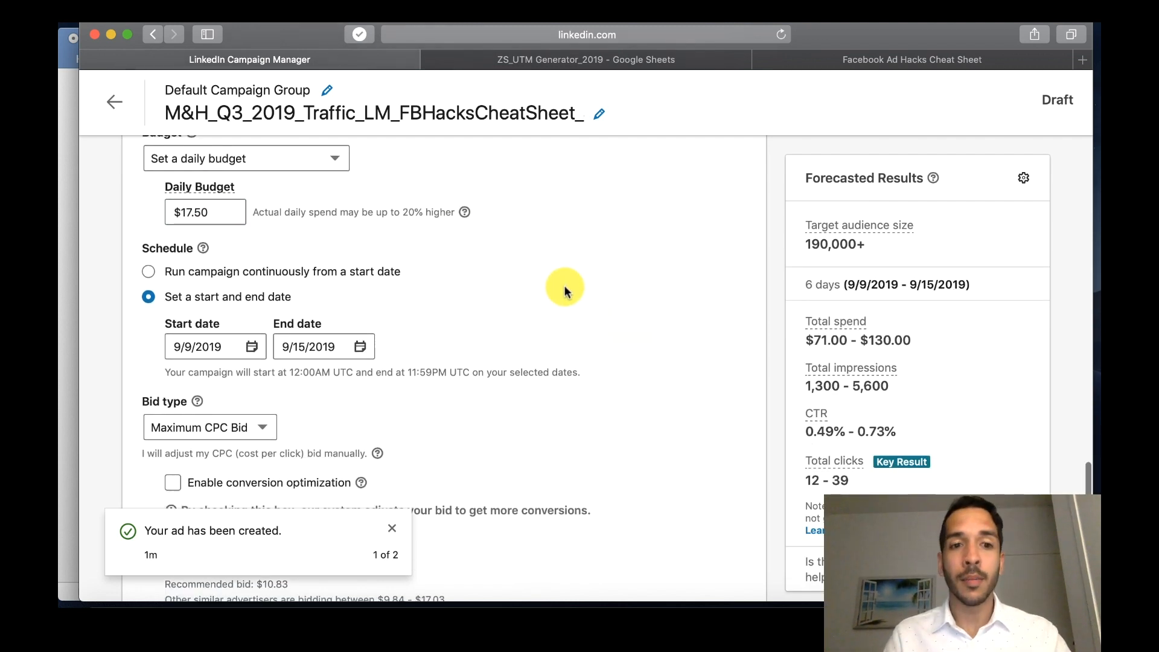
{"action": "left_click", "coordinate": [392, 527]}
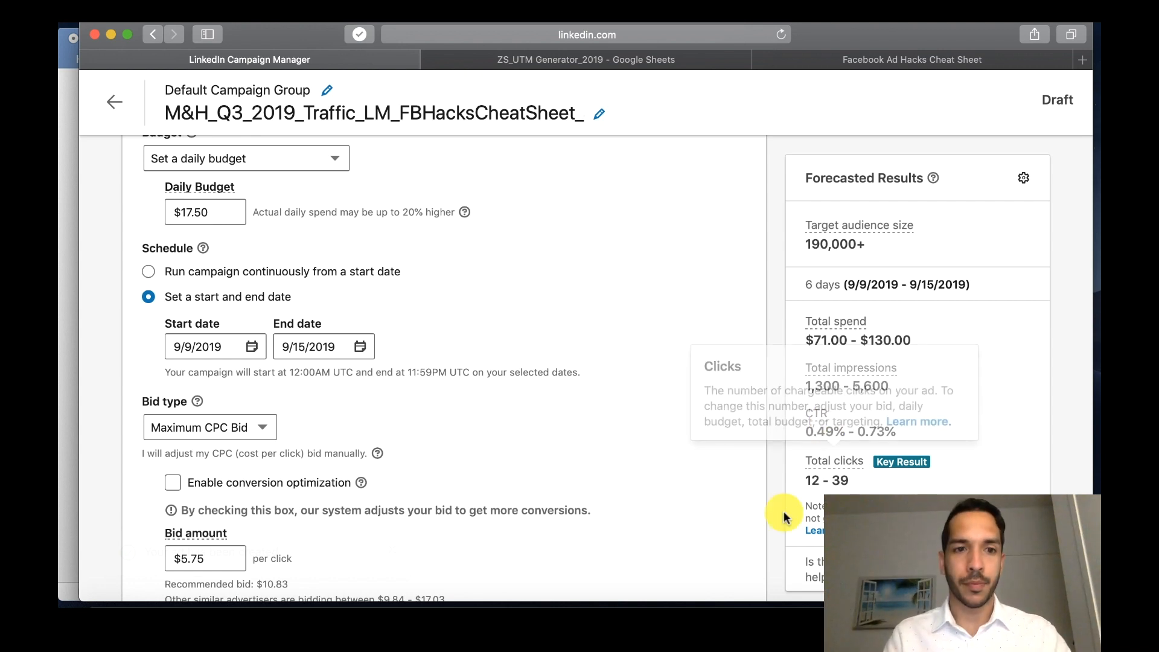
{"action": "scroll", "coordinate": [506, 427], "scroll_direction": "down", "scroll_amount": 2}
{"action": "scroll", "coordinate": [389, 352], "scroll_direction": "down", "scroll_amount": 1}
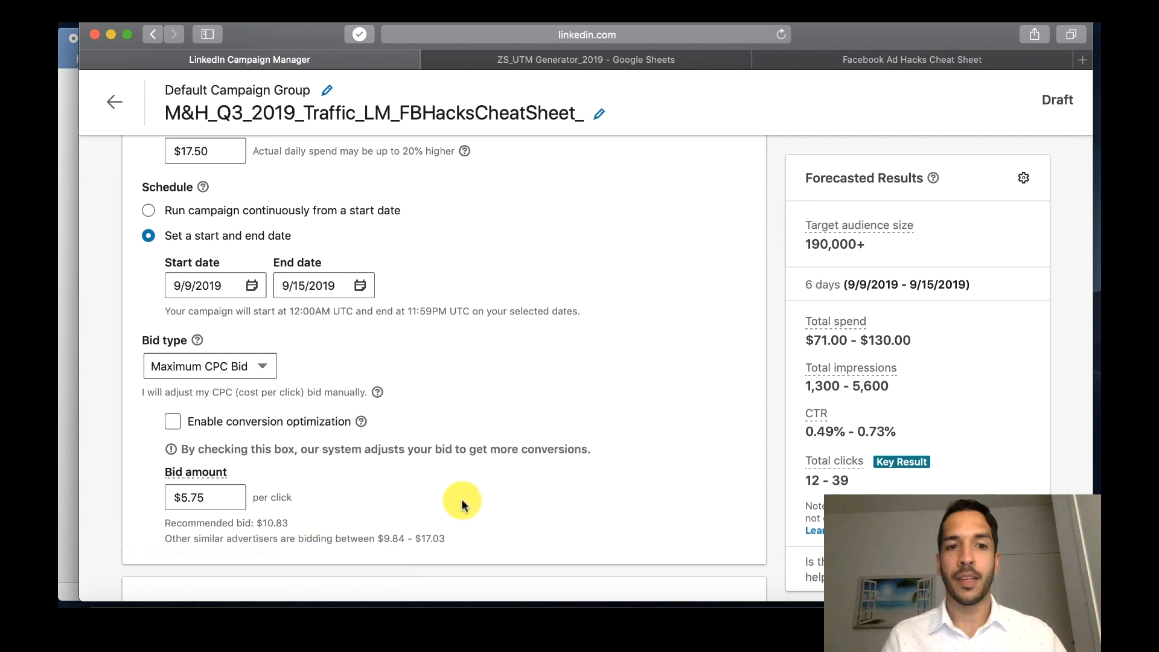
{"action": "scroll", "coordinate": [461, 498], "scroll_direction": "down", "scroll_amount": 5}
{"action": "scroll", "coordinate": [477, 455], "scroll_direction": "down", "scroll_amount": 1}
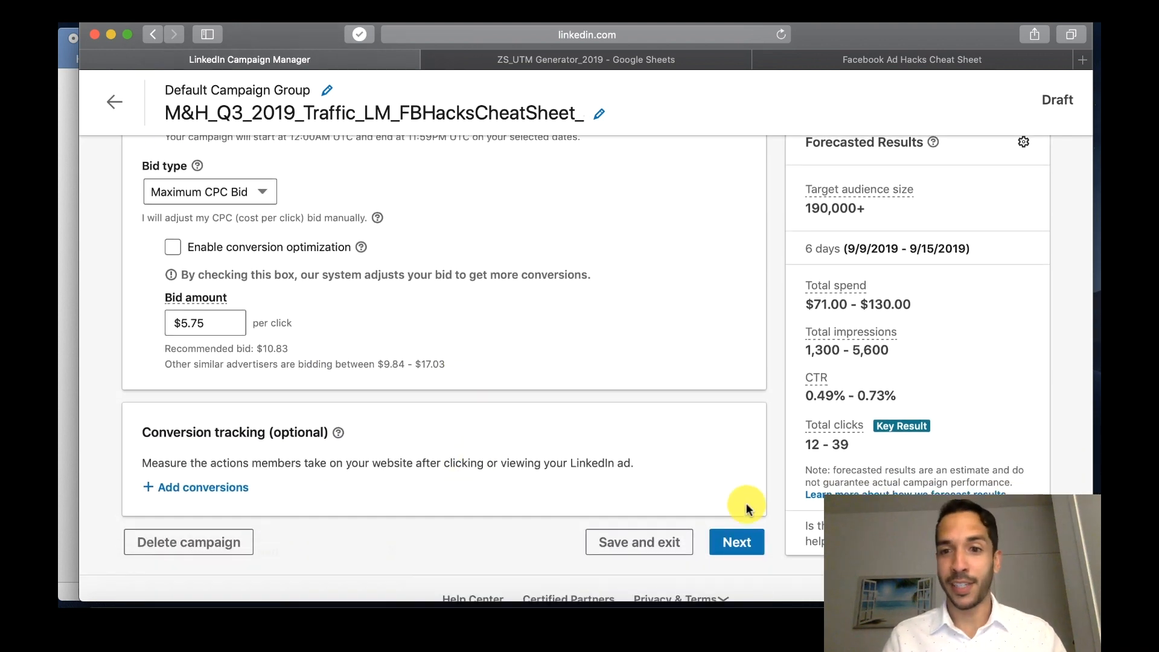
{"action": "left_click", "coordinate": [742, 541]}
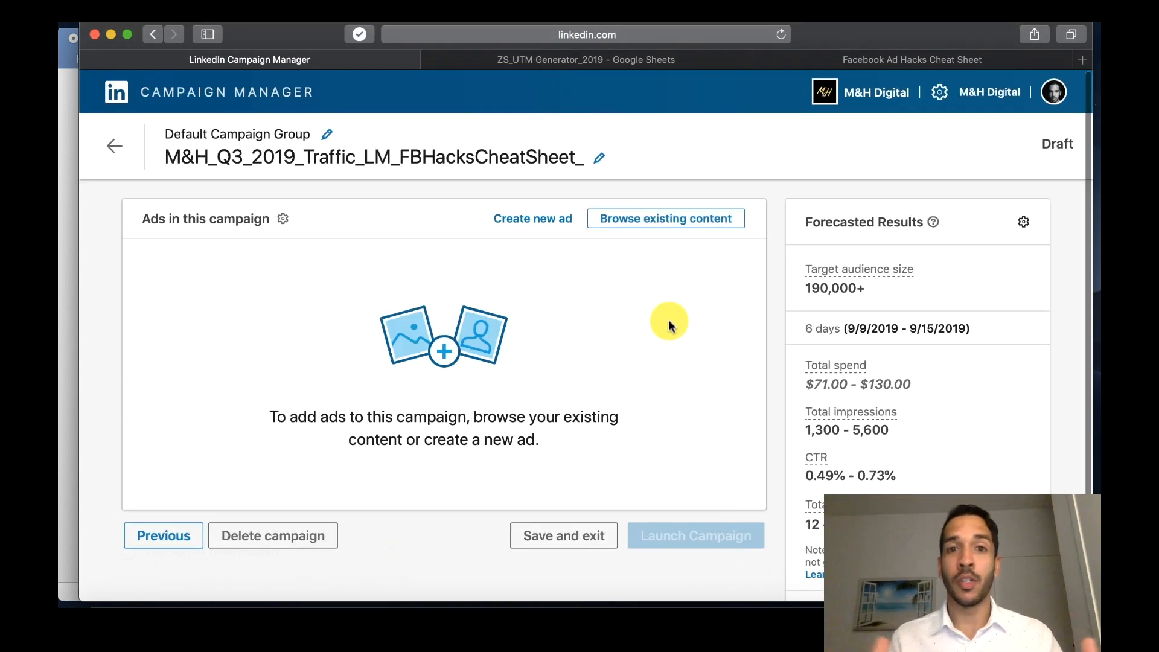
Step: Start a new ad in the campaign and select the "[FREE DOWNLOAD] Drive 18% higher-converting leads on Facebook" headline in the Word outline
{"action": "left_click", "coordinate": [535, 218]}
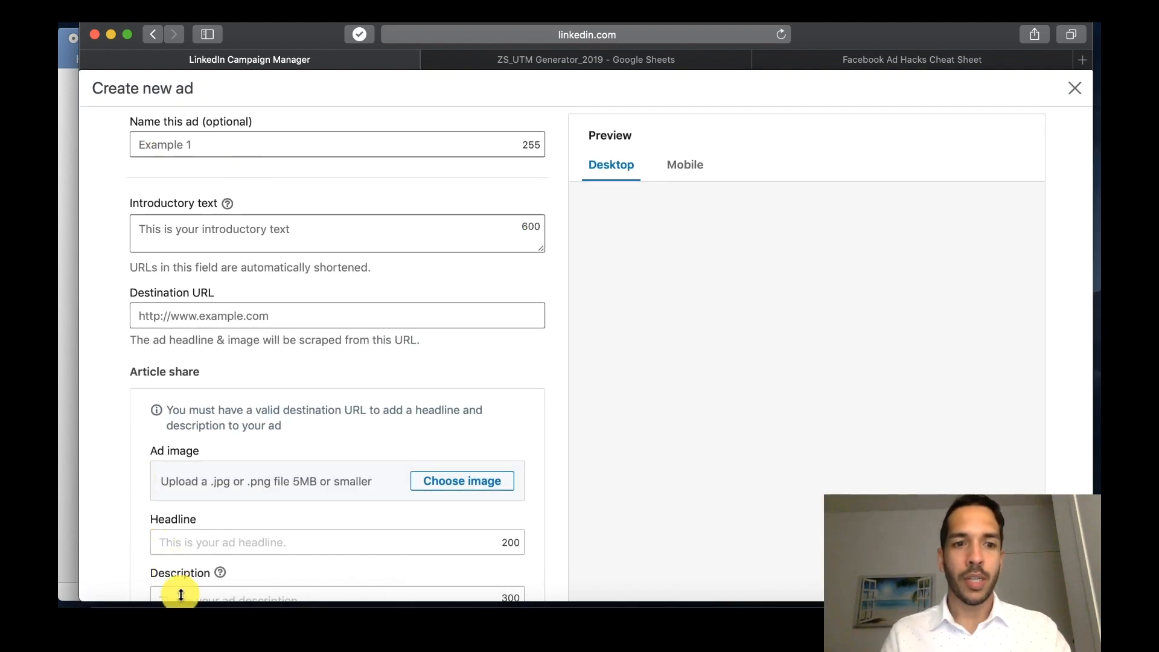
{"action": "left_click", "coordinate": [70, 405]}
{"action": "left_click", "coordinate": [274, 428]}
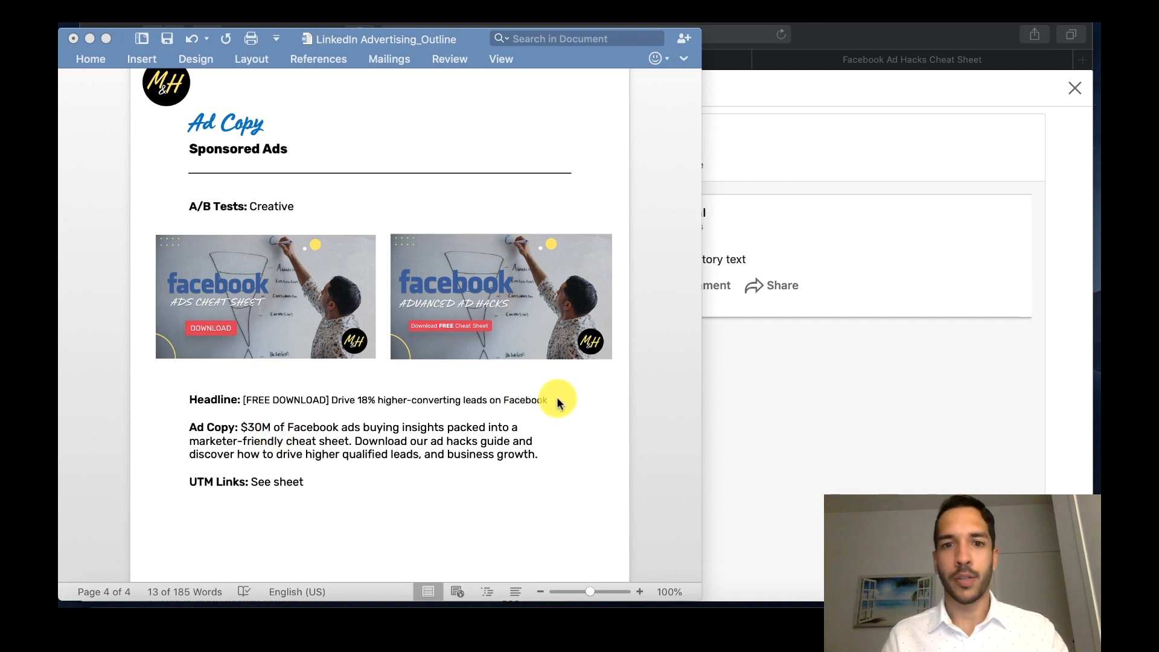
{"action": "left_click_drag", "start_coordinate": [555, 400], "coordinate": [248, 397]}
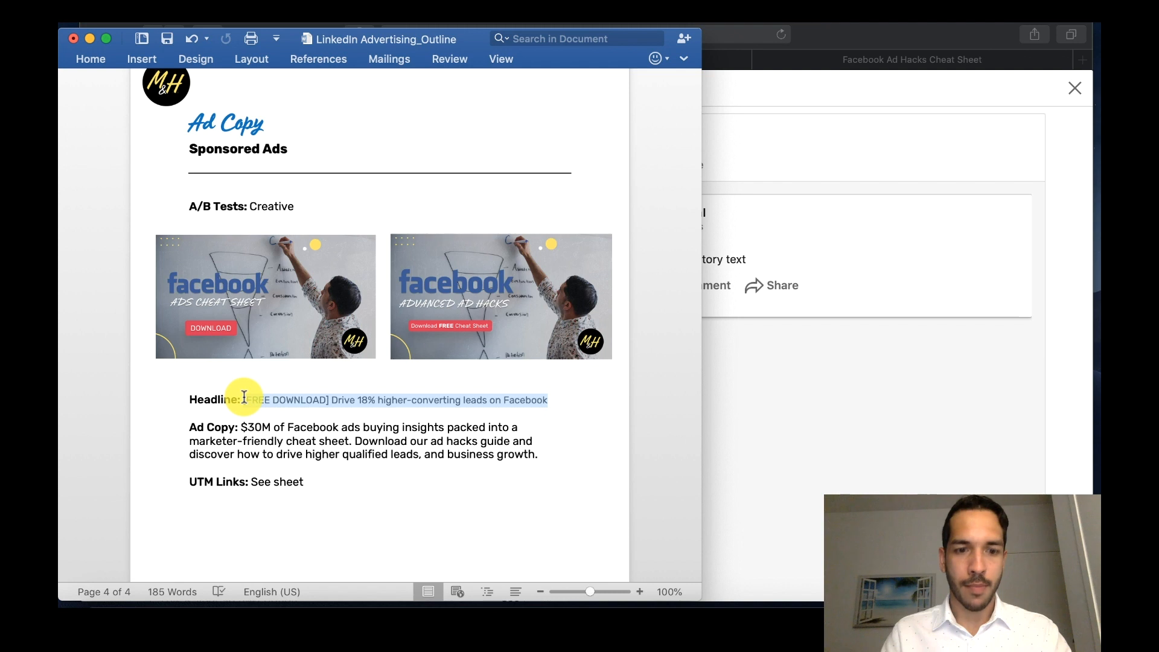
Step: Return to the new ad form in LinkedIn and name the ad Version_1-CTATest
{"action": "left_click", "coordinate": [832, 444]}
{"action": "left_click", "coordinate": [204, 155]}
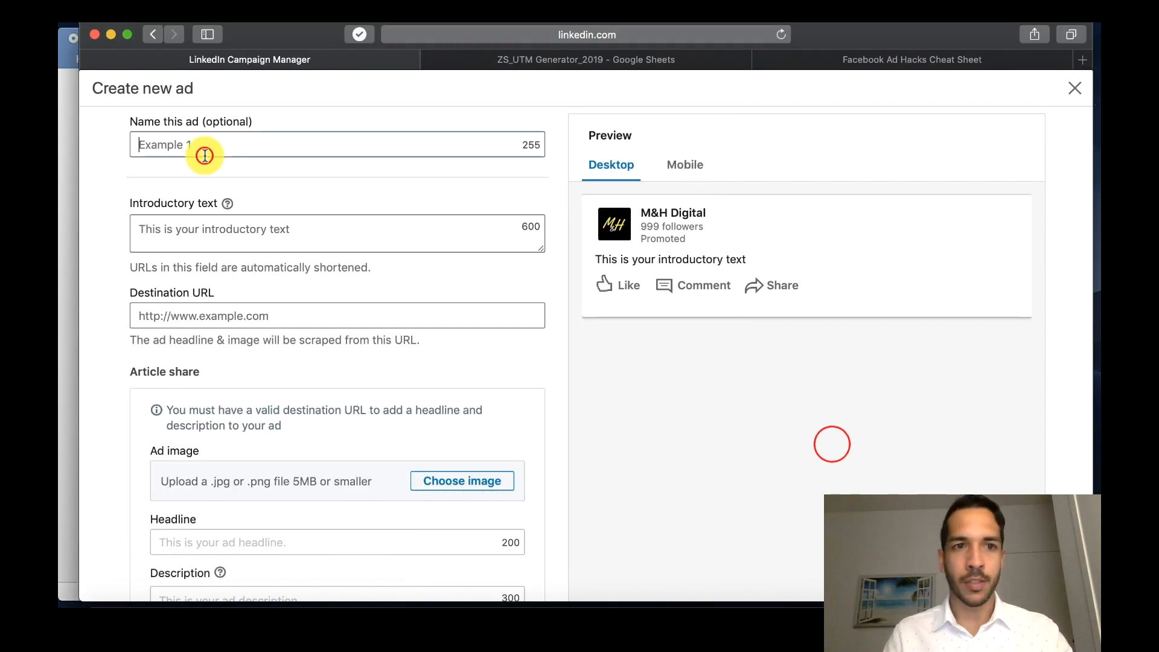
{"action": "type", "text": "Version_1-CTATest"}
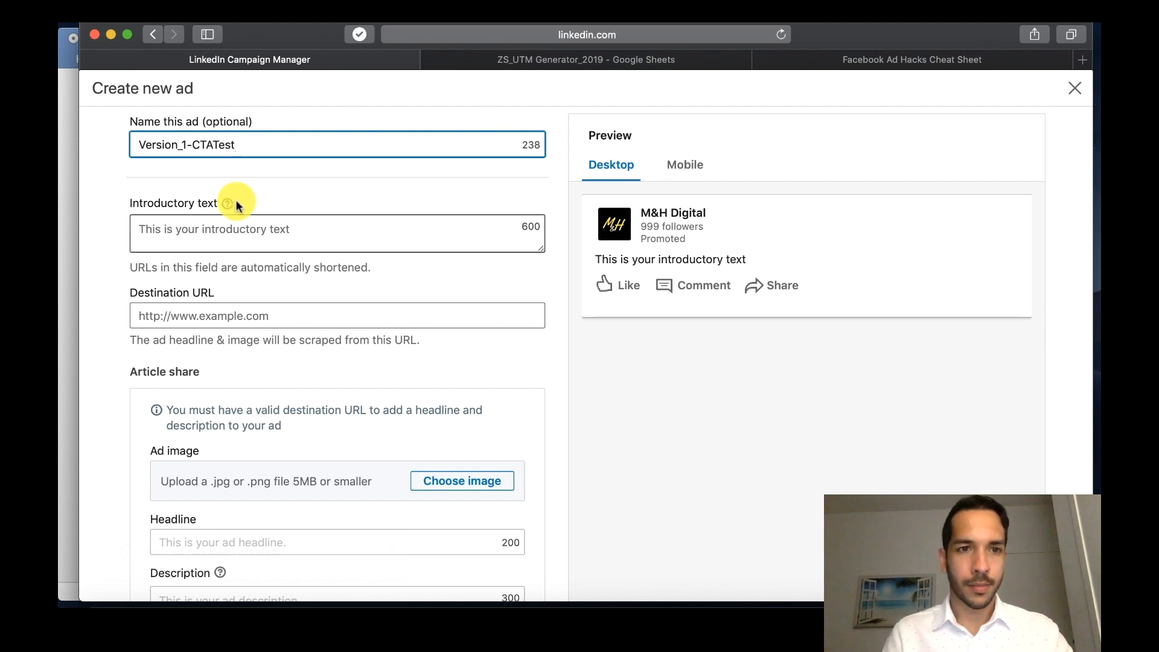
{"action": "left_click_drag", "start_coordinate": [239, 145], "coordinate": [179, 146]}
Step: Upload M&H_Linkedin_SC_Ad_1.png from the Desktop as the ad image
{"action": "left_click", "coordinate": [216, 229]}
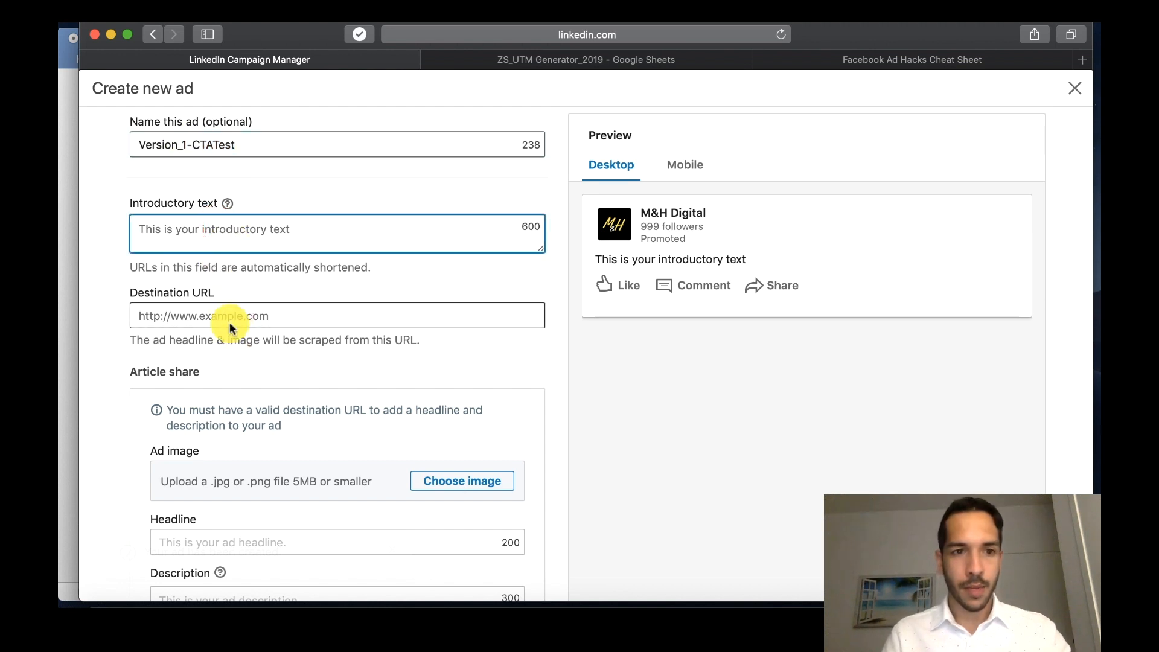
{"action": "scroll", "coordinate": [124, 414], "scroll_direction": "down", "scroll_amount": 2}
{"action": "left_click", "coordinate": [507, 445]}
{"action": "left_click", "coordinate": [481, 440]}
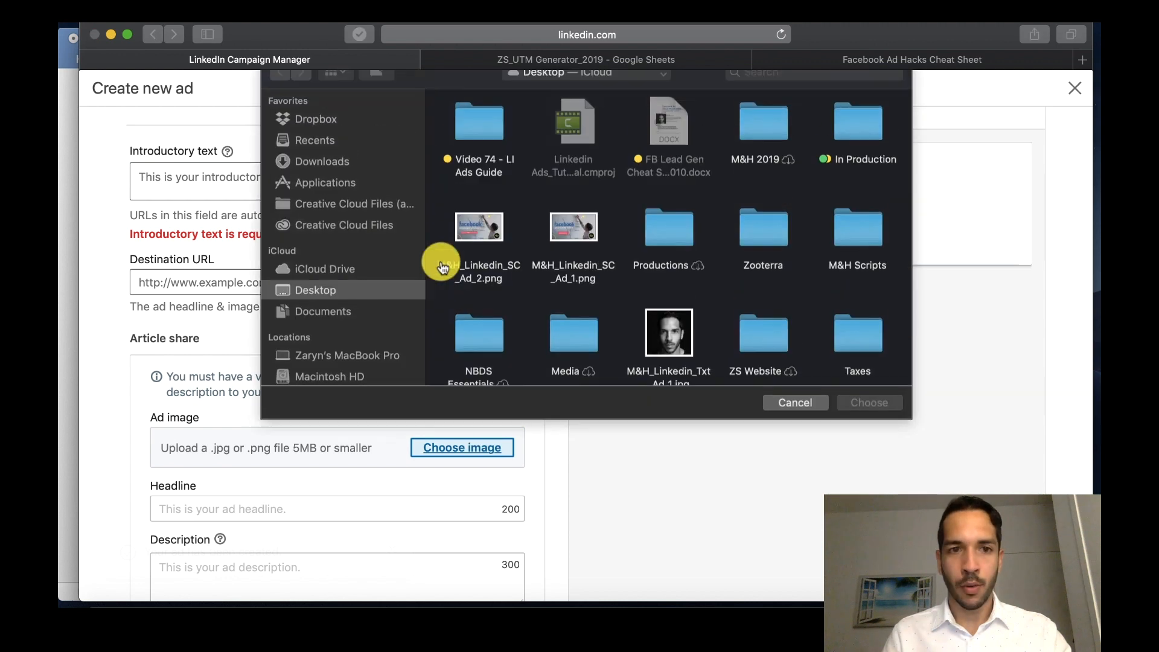
{"action": "double_click", "coordinate": [565, 294]}
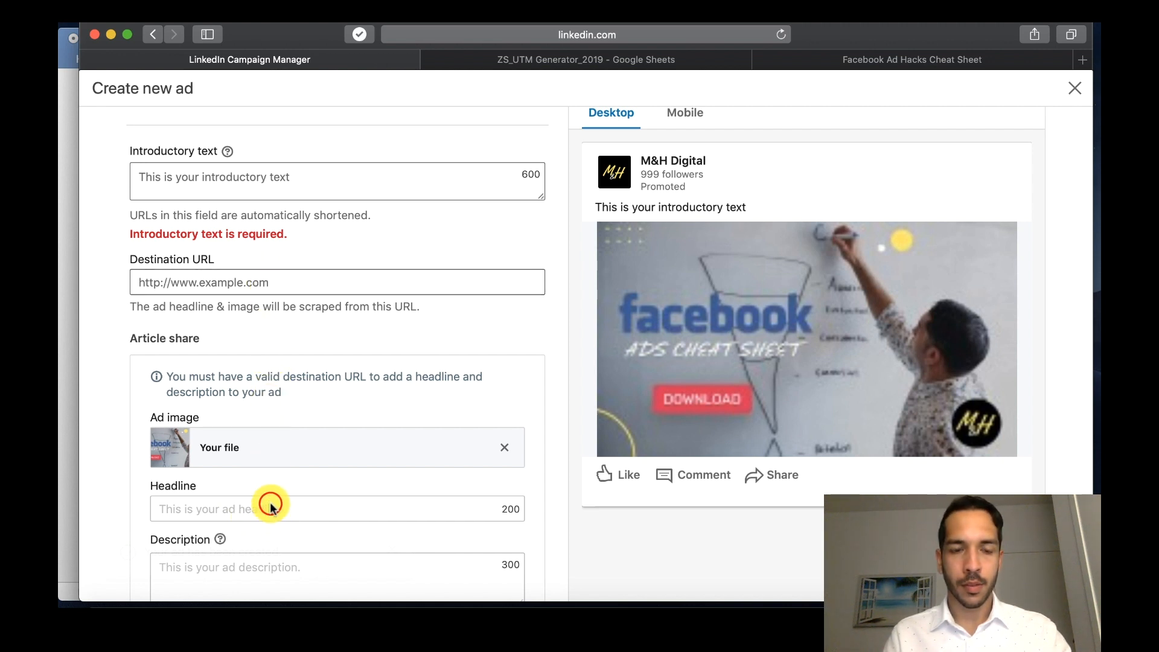
Step: Copy the Sponsored Ads ad copy paragraph from the Word outline into the ad's introductory text
{"action": "left_click", "coordinate": [290, 279]}
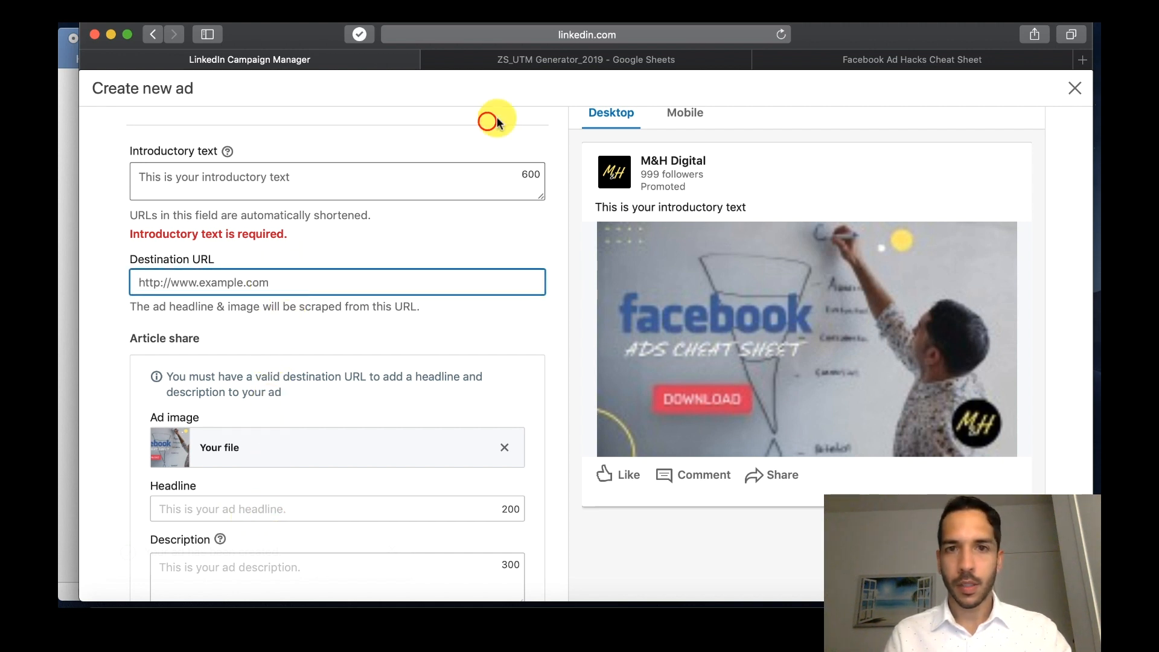
{"action": "left_click", "coordinate": [60, 184]}
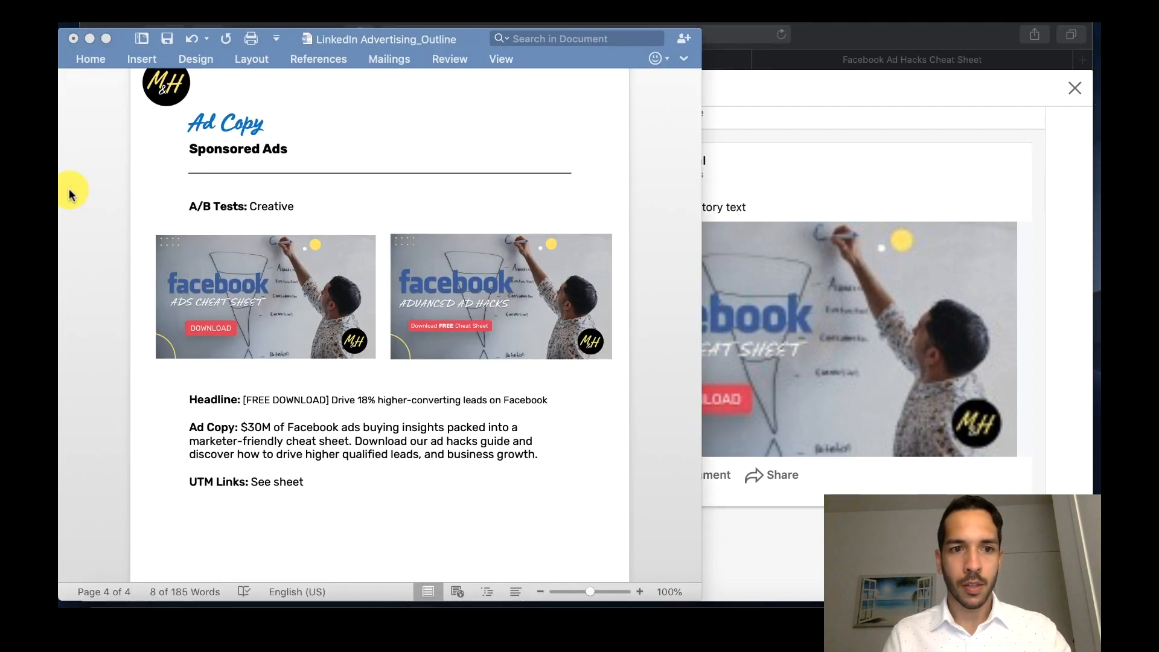
{"action": "left_click", "coordinate": [539, 454]}
{"action": "left_click_drag", "start_coordinate": [547, 453], "coordinate": [243, 426]}
{"action": "key", "text": "super+c"}
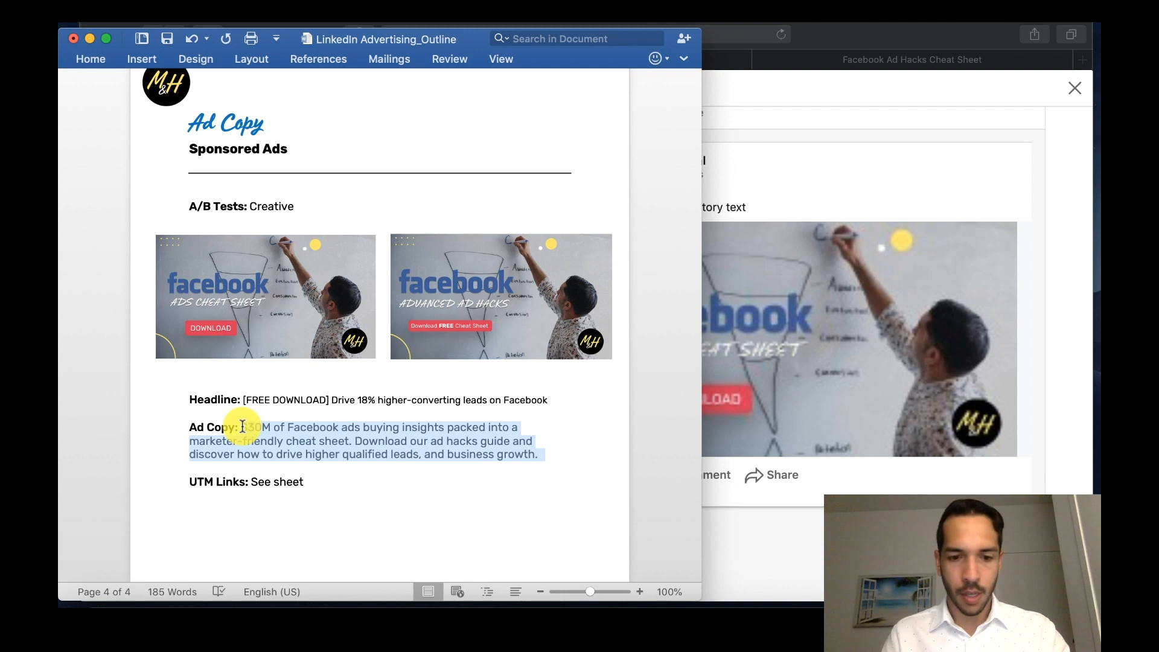
{"action": "left_click", "coordinate": [817, 126]}
{"action": "left_click", "coordinate": [347, 177]}
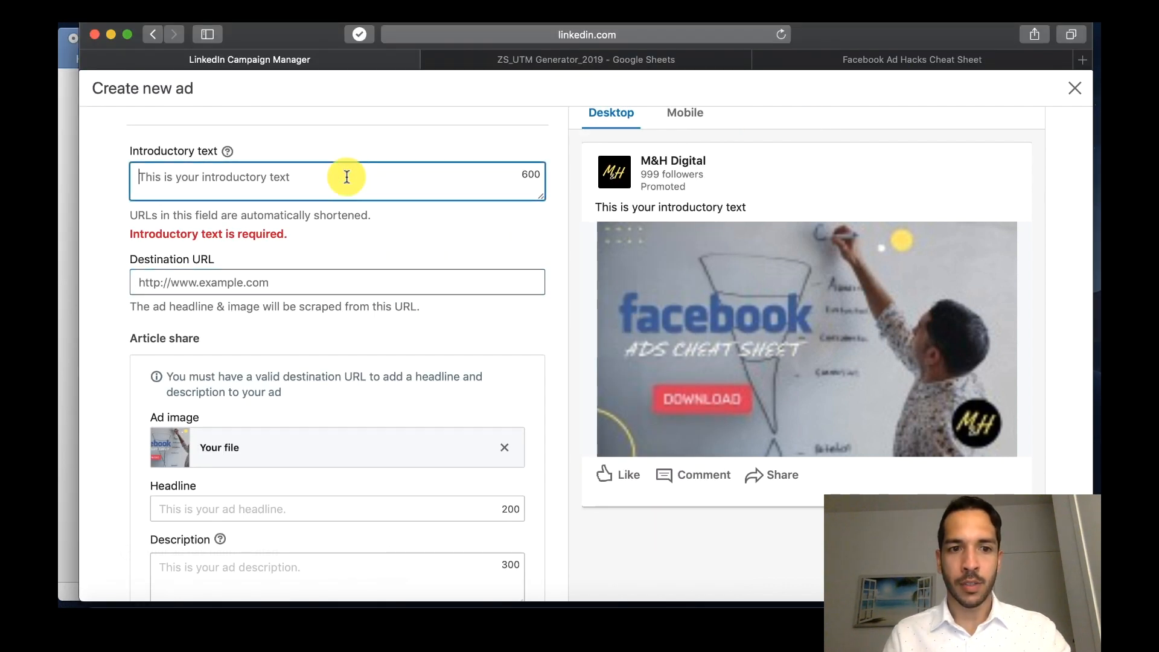
{"action": "key", "text": "super+v"}
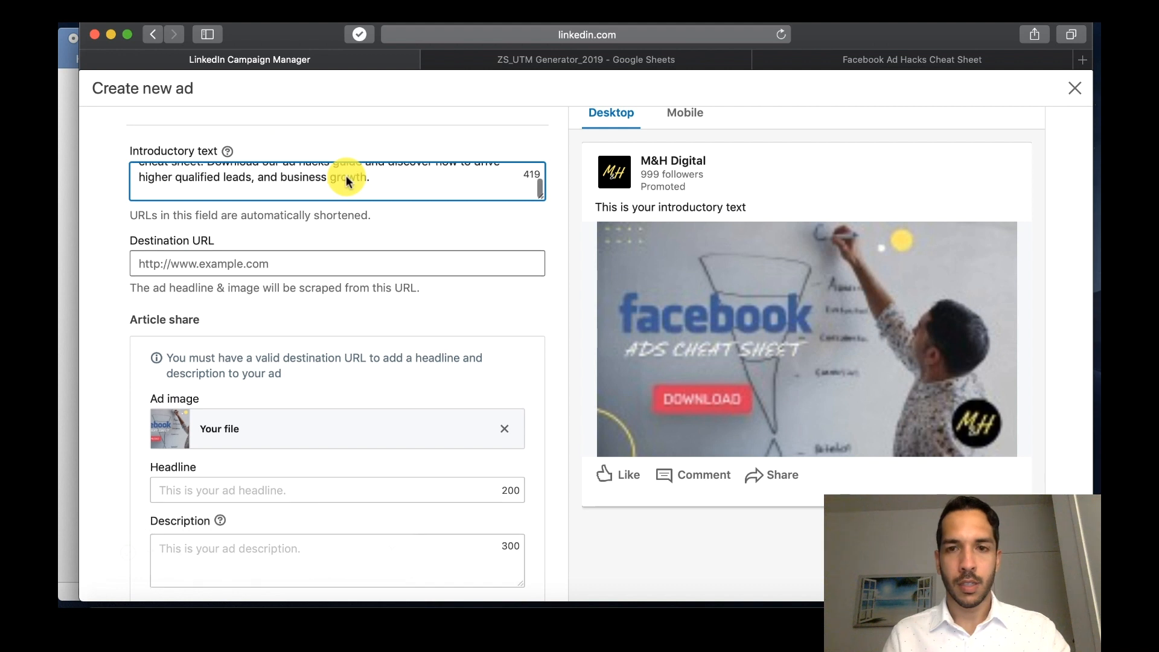
Step: Copy the campaign-tagged URL of the SponsoredPost-V1 row from the UTM Generator sheet
{"action": "left_click", "coordinate": [124, 246]}
{"action": "left_click", "coordinate": [696, 58]}
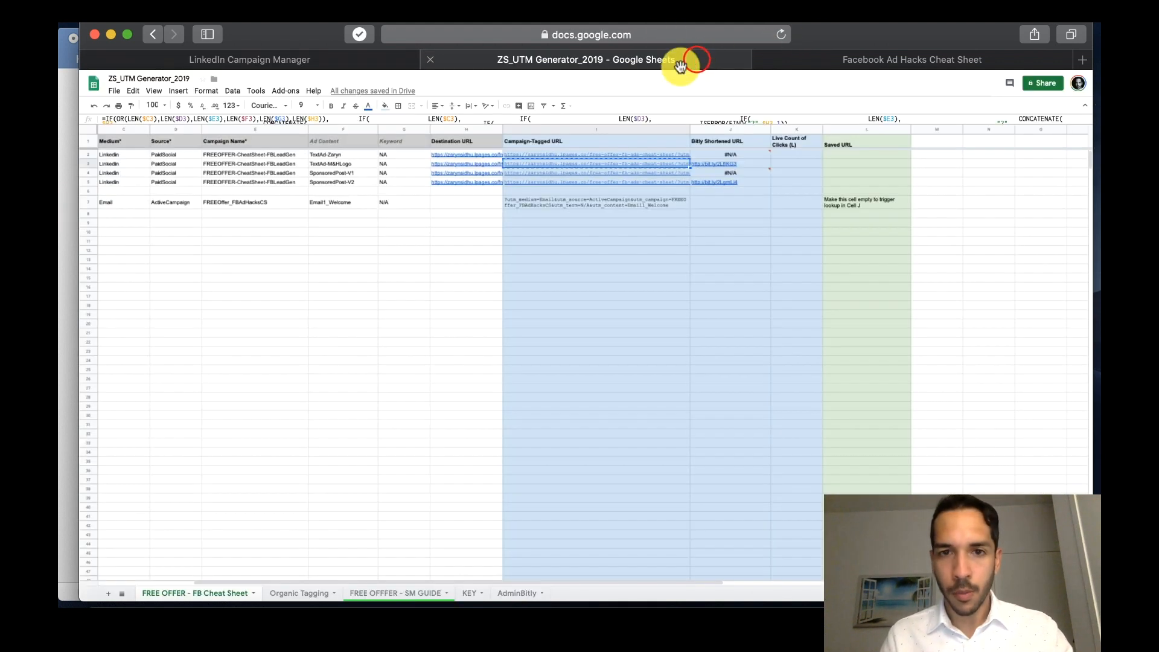
{"action": "left_click", "coordinate": [459, 224]}
{"action": "key", "text": "Up"}
{"action": "key", "text": "Up"}
{"action": "key", "text": "Up"}
{"action": "key", "text": "Up"}
{"action": "key", "text": "Up"}
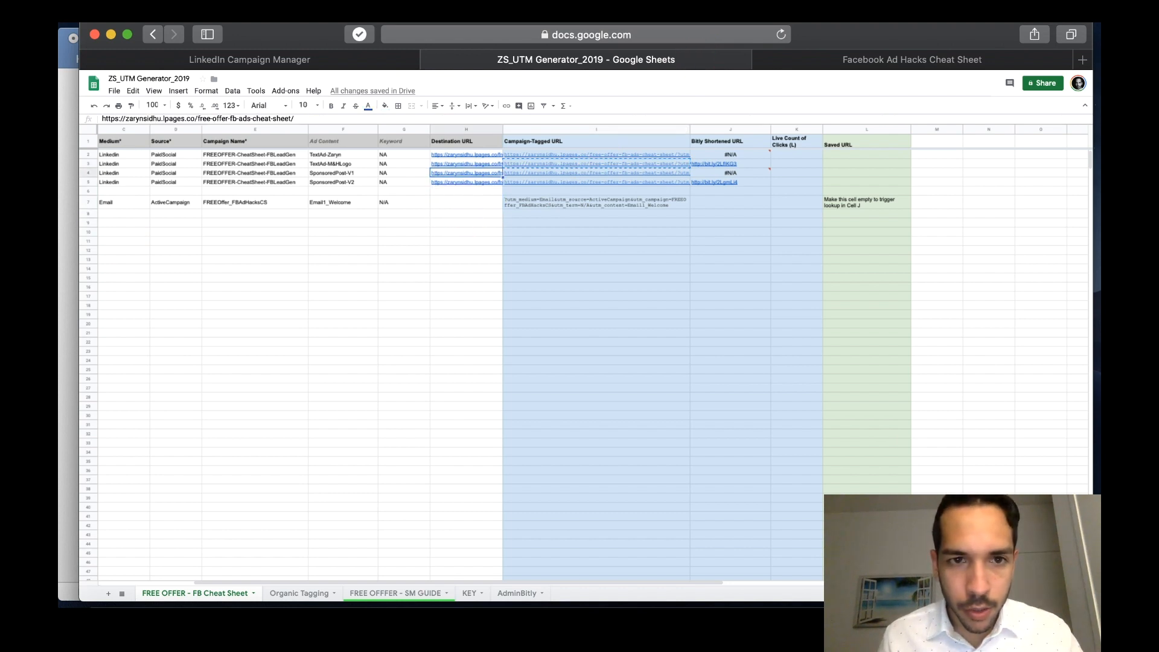
{"action": "key", "text": "Right"}
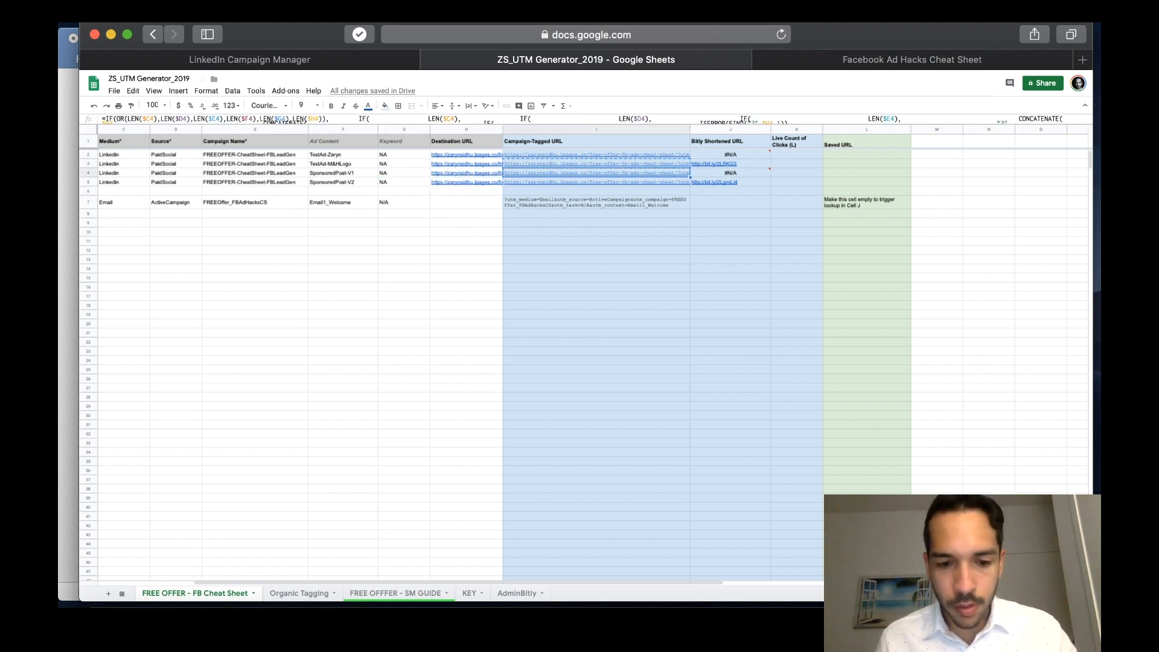
Step: Load the copied V1 link in the Facebook Ad Hacks Cheat Sheet tab and inspect its UTM parameters through utm_content
{"action": "left_click", "coordinate": [962, 58]}
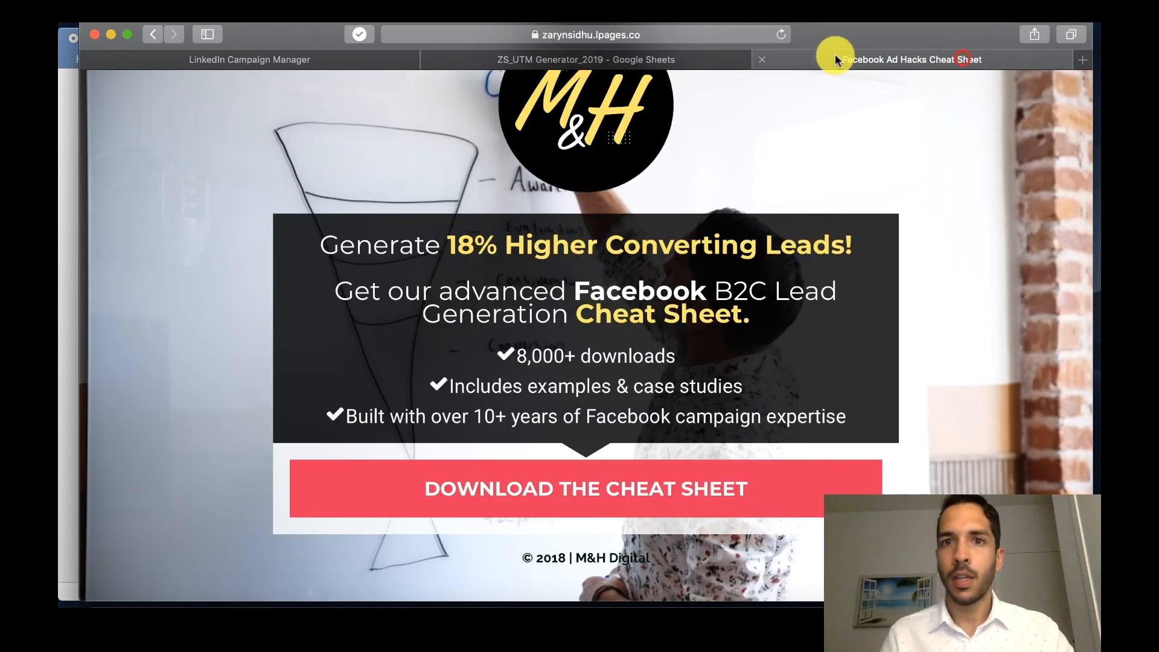
{"action": "left_click", "coordinate": [747, 34]}
{"action": "key", "text": "super+v"}
{"action": "key", "text": "Return"}
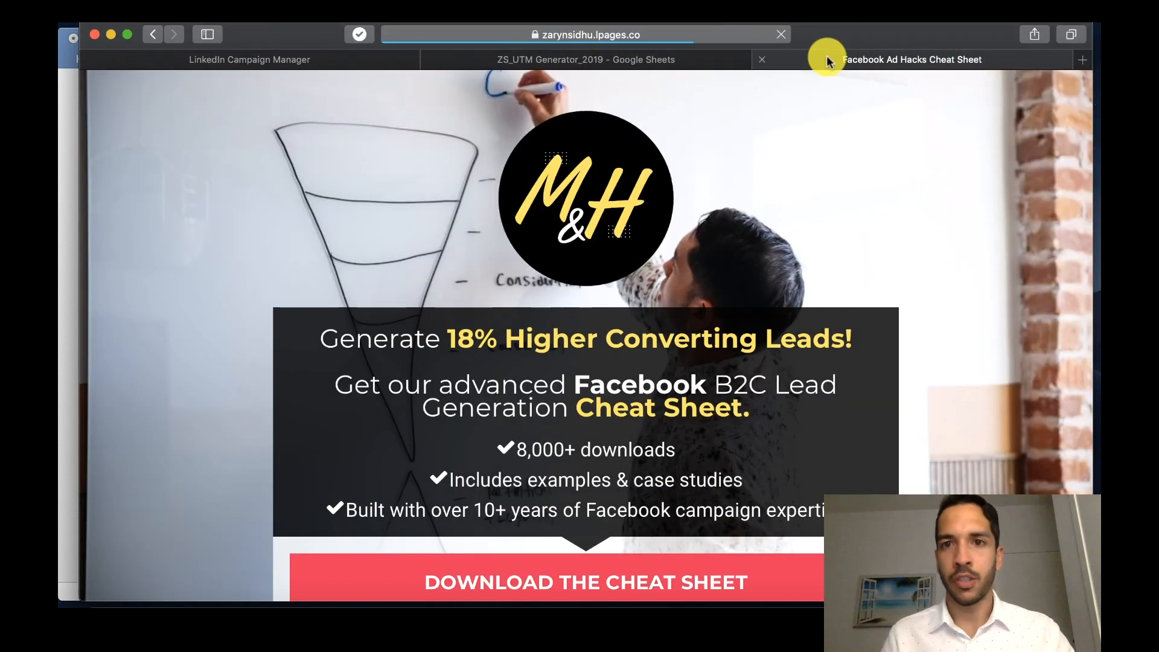
{"action": "left_click", "coordinate": [690, 35]}
{"action": "left_click", "coordinate": [620, 39]}
{"action": "left_click_drag", "start_coordinate": [762, 35], "coordinate": [699, 40]}
{"action": "left_click", "coordinate": [698, 35]}
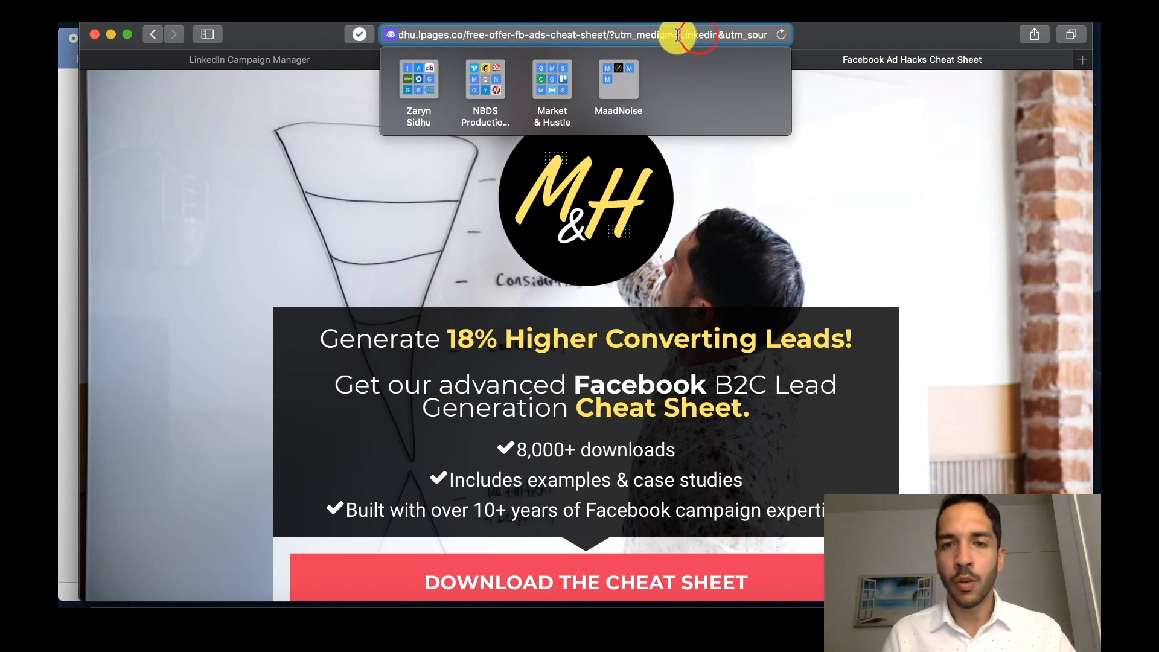
{"action": "left_click_drag", "start_coordinate": [738, 32], "coordinate": [863, 44]}
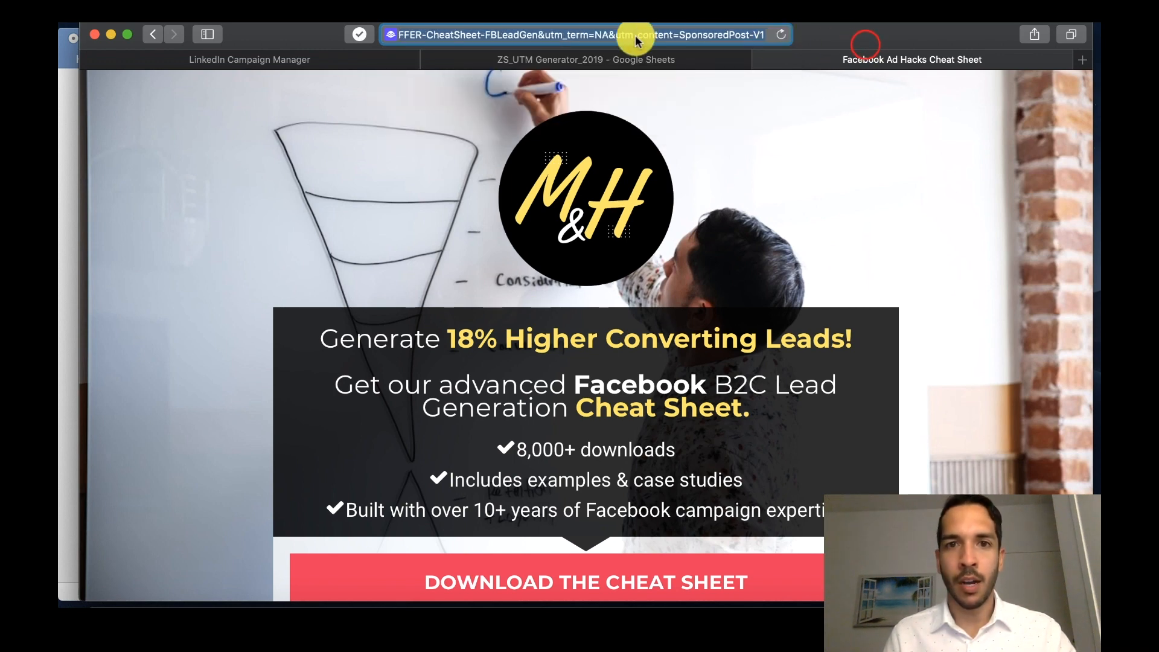
Step: Return to the new ad in LinkedIn and set its destination URL to the tagged SponsoredPost-V1 link
{"action": "left_click", "coordinate": [606, 58]}
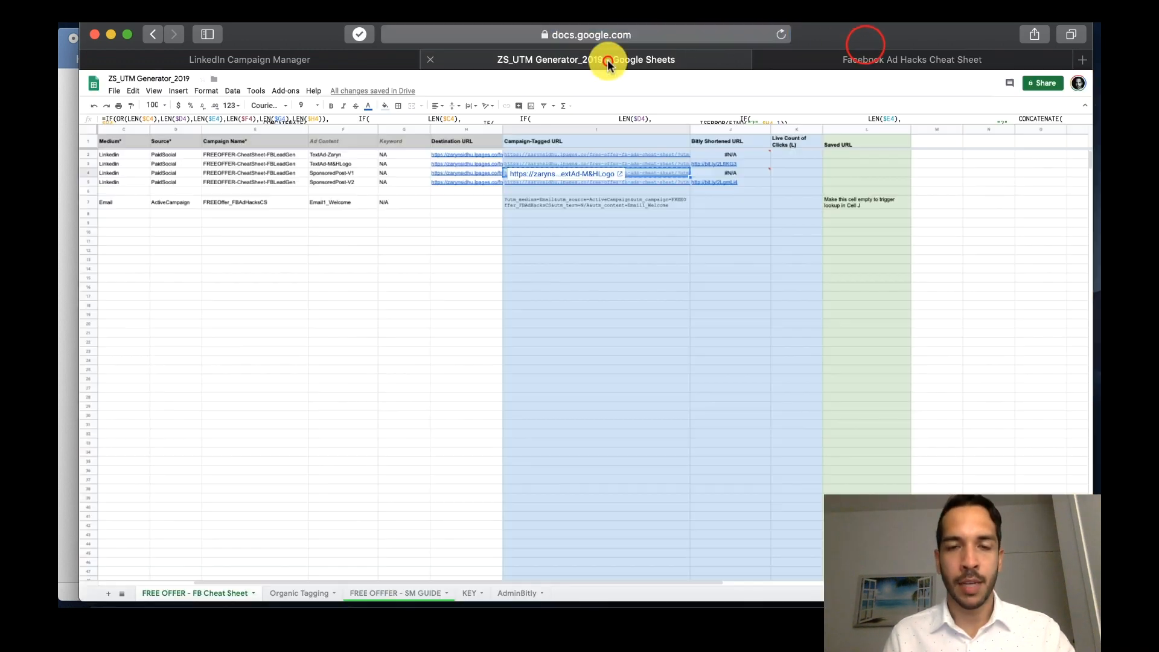
{"action": "left_click", "coordinate": [309, 55]}
{"action": "left_click", "coordinate": [264, 263]}
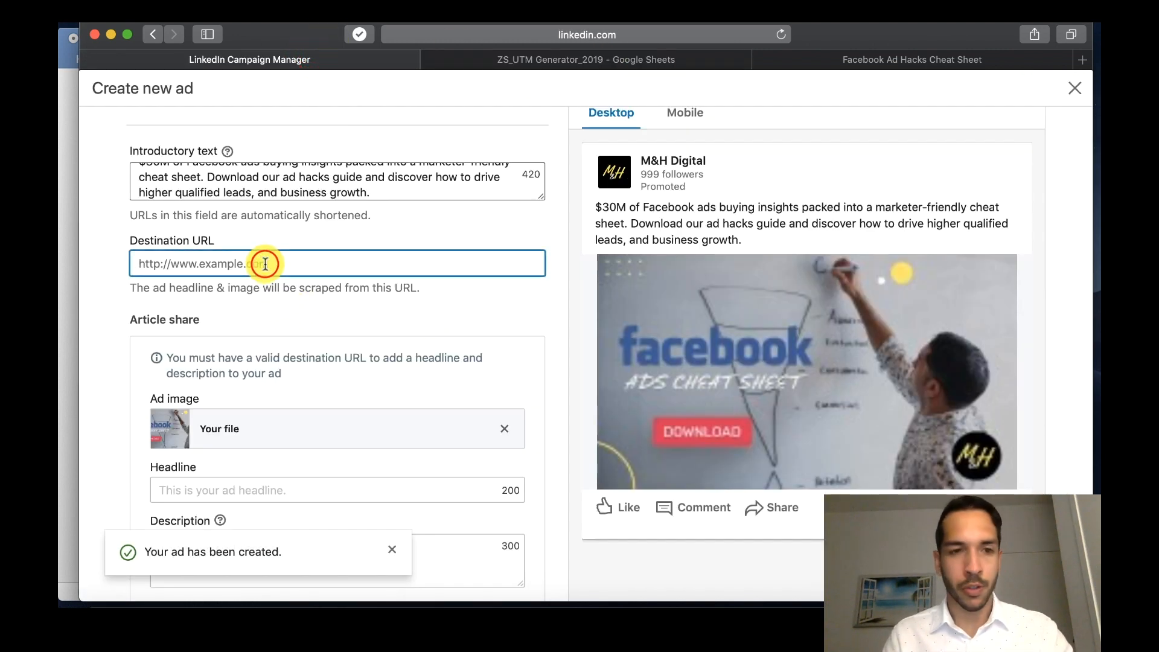
{"action": "key", "text": "super+v"}
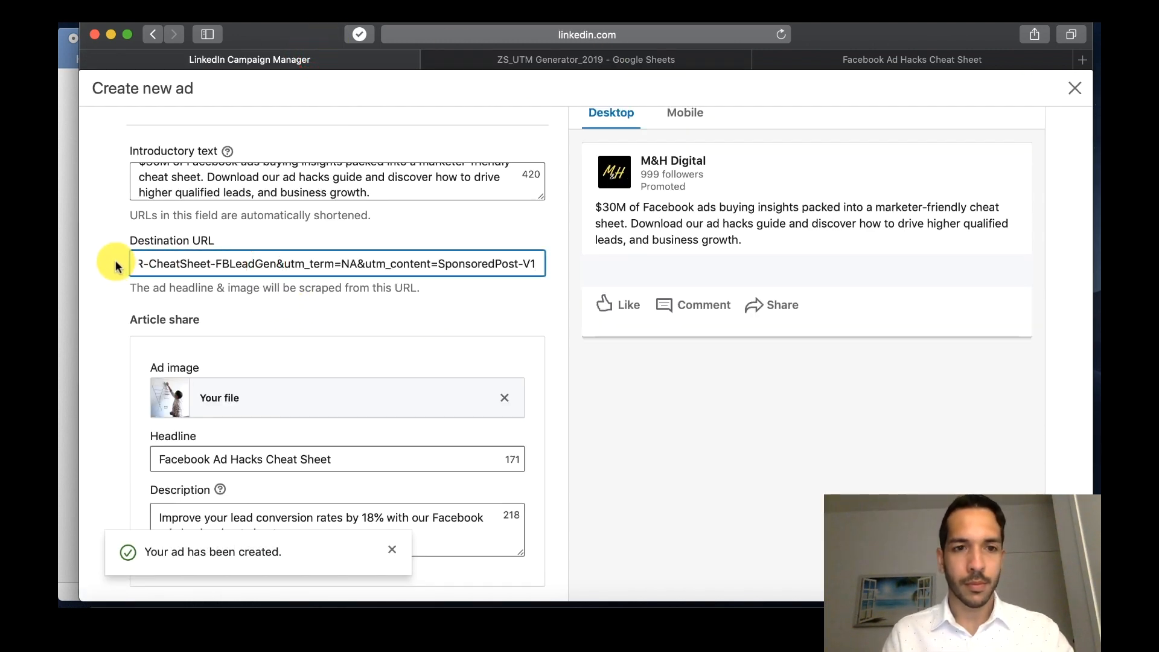
{"action": "left_click", "coordinate": [115, 261]}
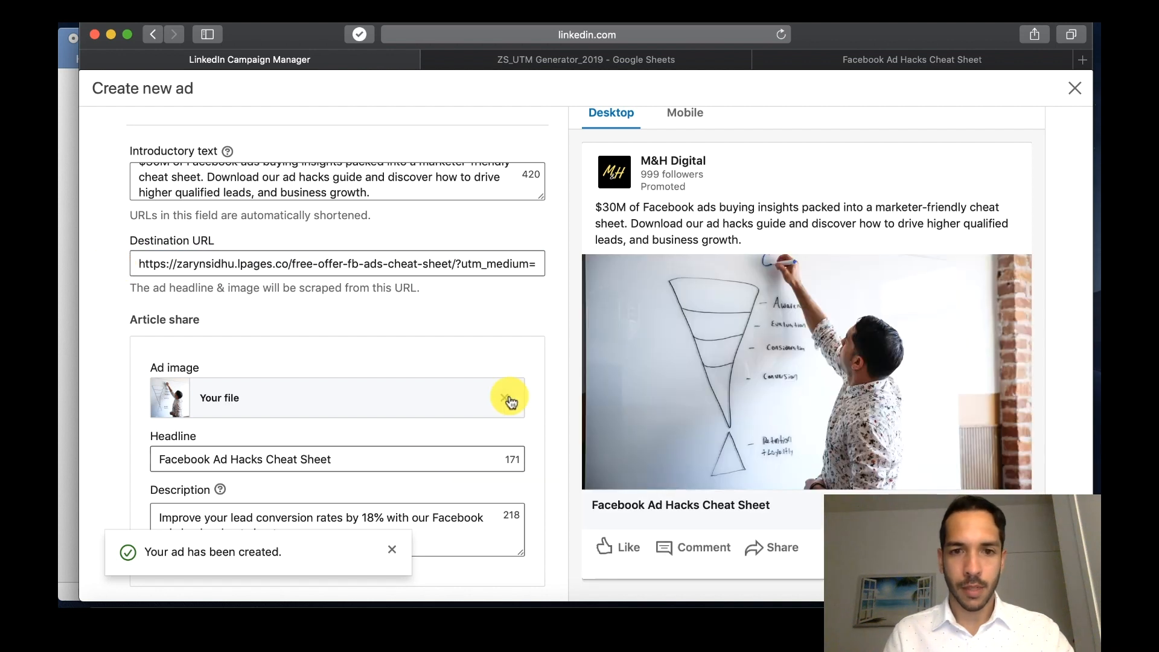
Step: Replace the scraped ad image with M&H_Linkedin_SC_Ad_1.png from the Desktop
{"action": "left_click", "coordinate": [509, 397]}
{"action": "left_click", "coordinate": [495, 400]}
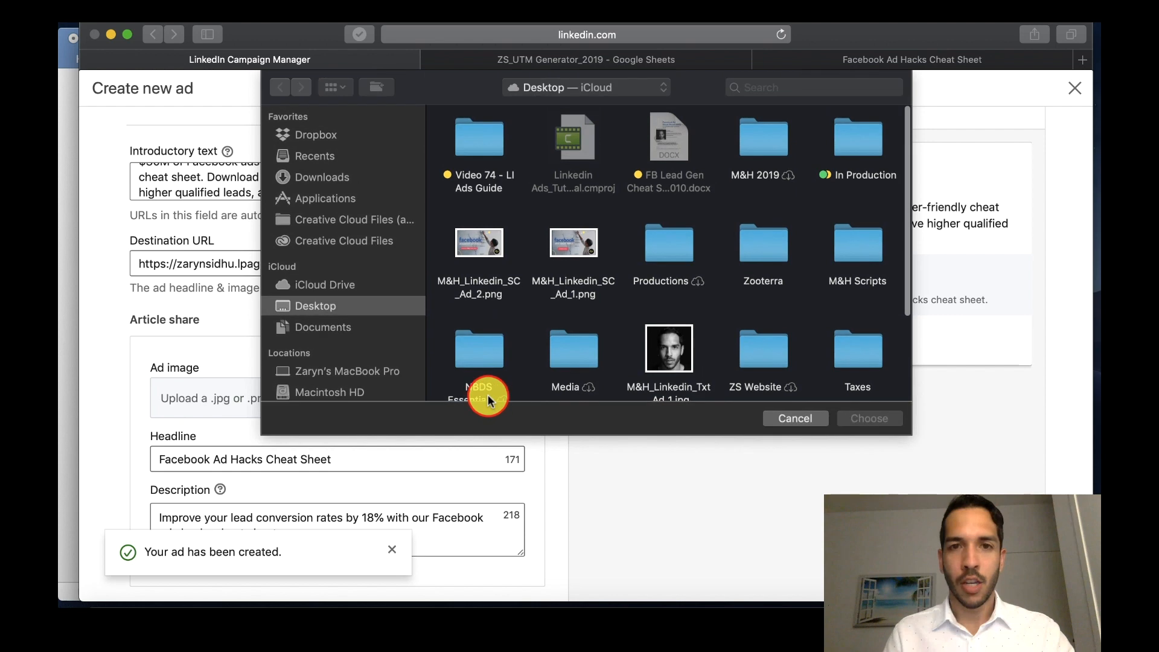
{"action": "double_click", "coordinate": [556, 247]}
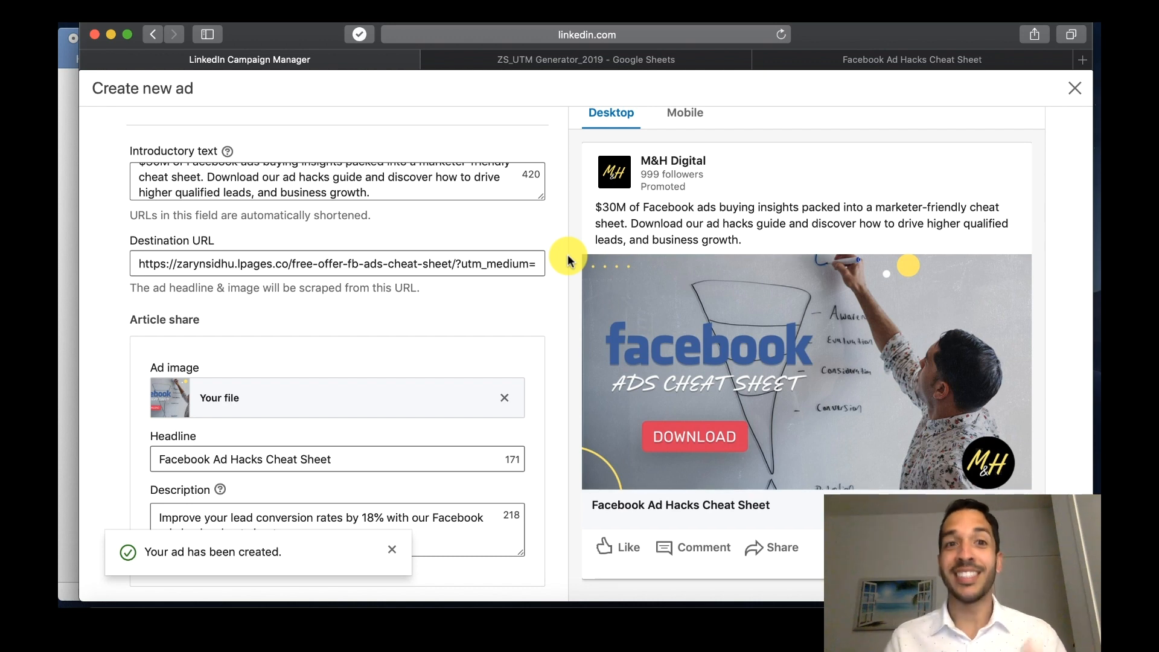
Step: Replace the ad headline with "[FREE DOWNLOAD] Drive 18% higher-converting leads on Facebook" copied from the Word outline
{"action": "left_click", "coordinate": [68, 160]}
{"action": "left_click", "coordinate": [336, 445]}
{"action": "left_click_drag", "start_coordinate": [546, 400], "coordinate": [249, 401]}
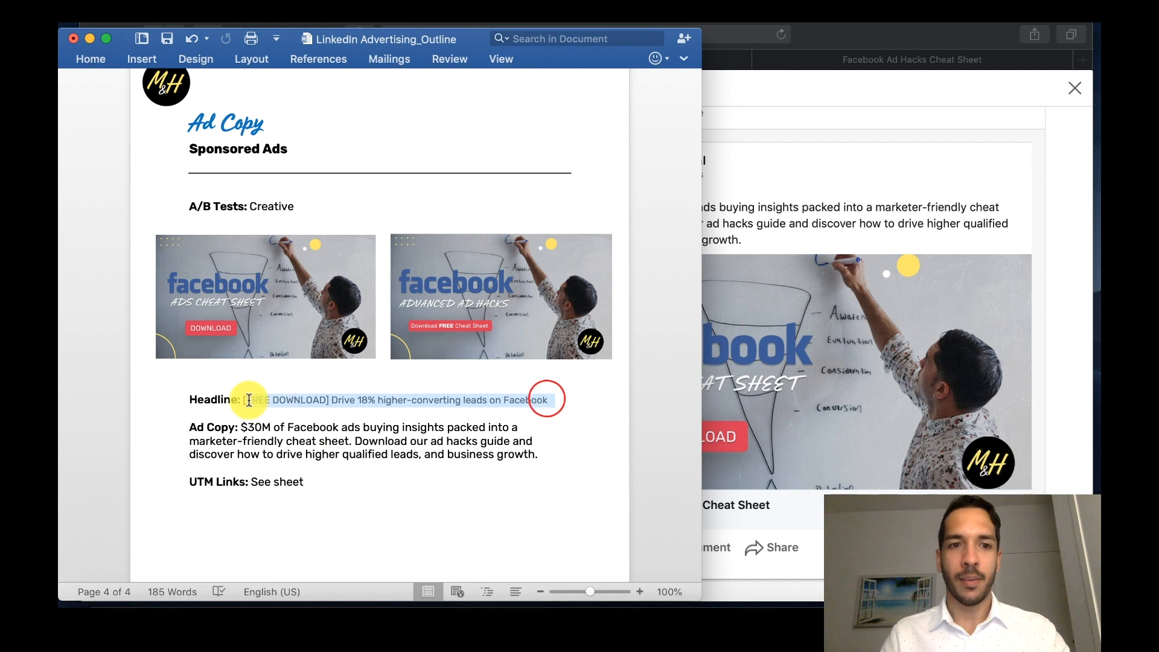
{"action": "left_click", "coordinate": [294, 399]}
{"action": "left_click_drag", "start_coordinate": [243, 399], "coordinate": [557, 406]}
{"action": "key", "text": "super+c"}
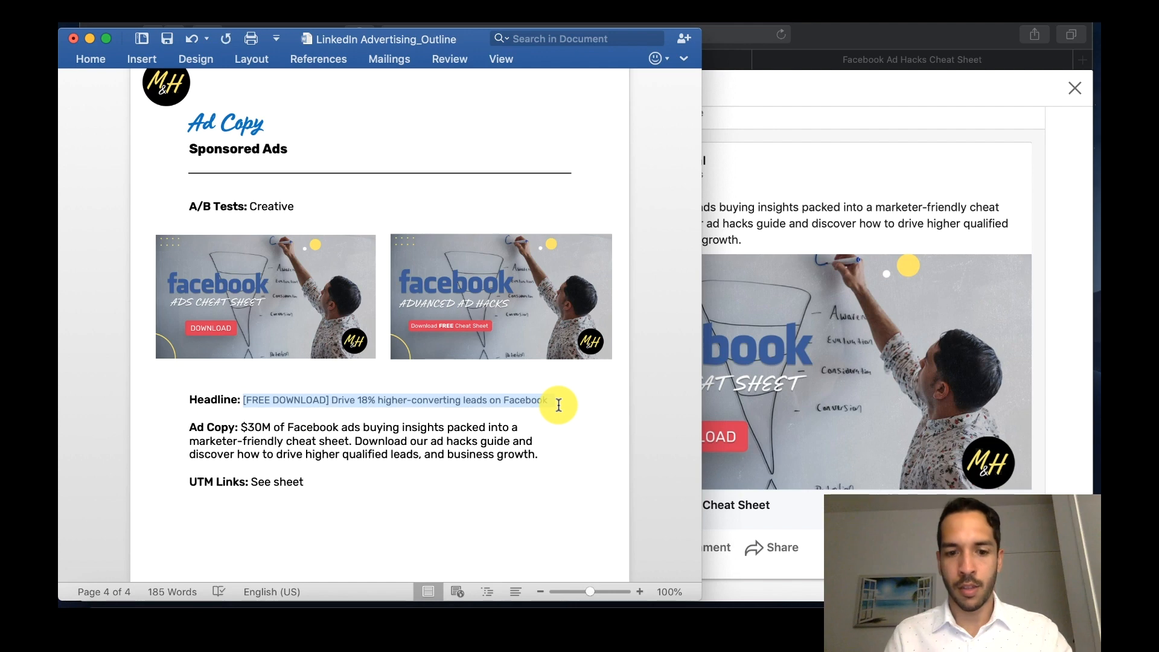
{"action": "left_click", "coordinate": [789, 165]}
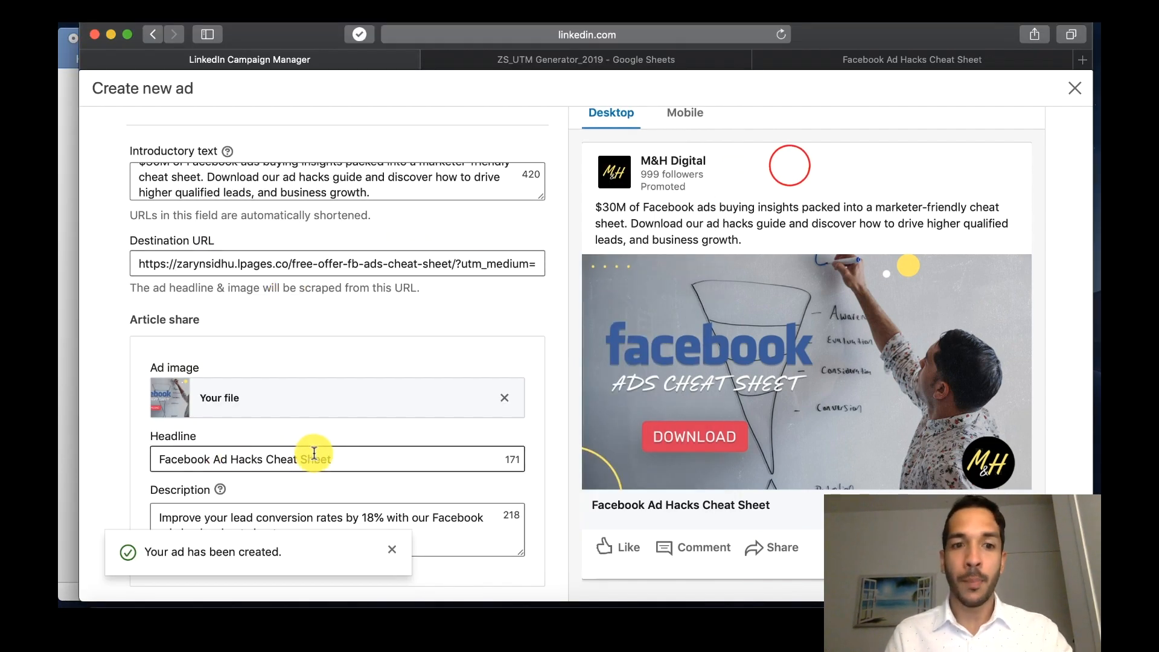
{"action": "left_click_drag", "start_coordinate": [329, 459], "coordinate": [116, 454]}
{"action": "key", "text": "super+v"}
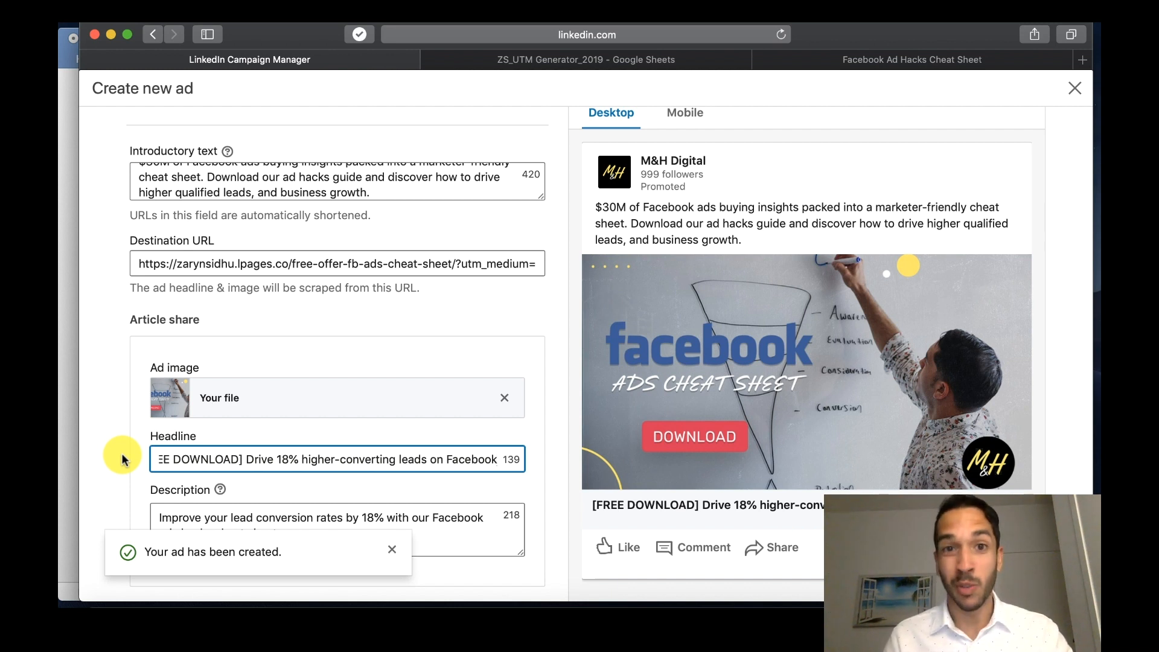
Step: Check the ad against the Word outline and its preview, and create it in the campaign
{"action": "left_click", "coordinate": [68, 332]}
{"action": "left_click", "coordinate": [335, 454]}
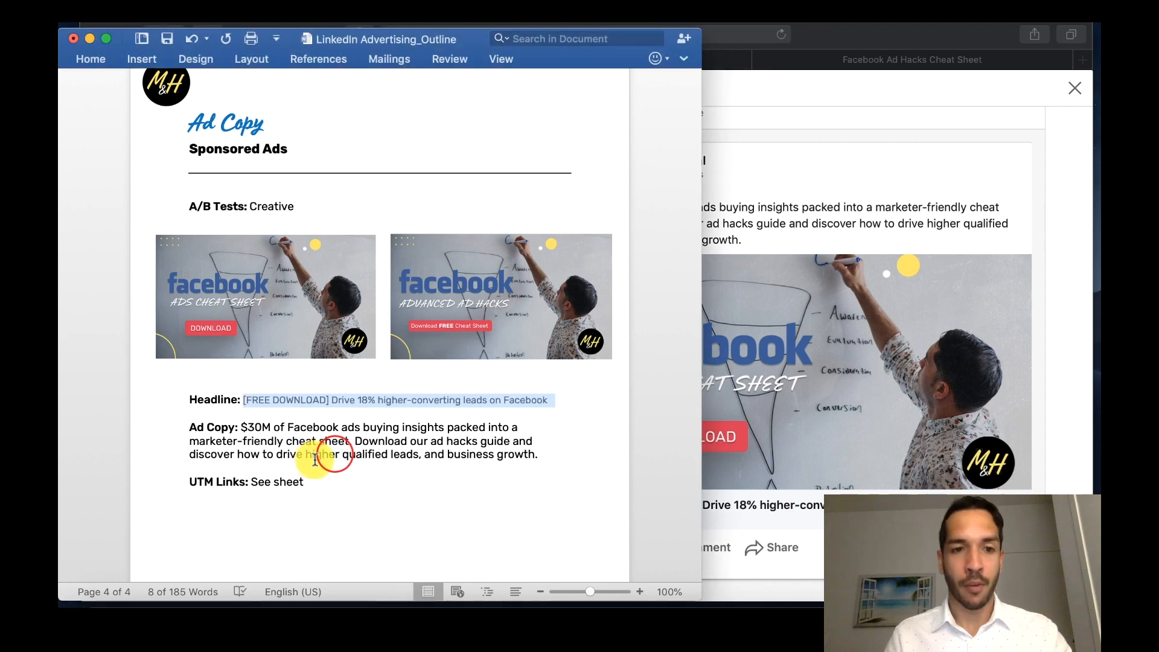
{"action": "left_click", "coordinate": [821, 559]}
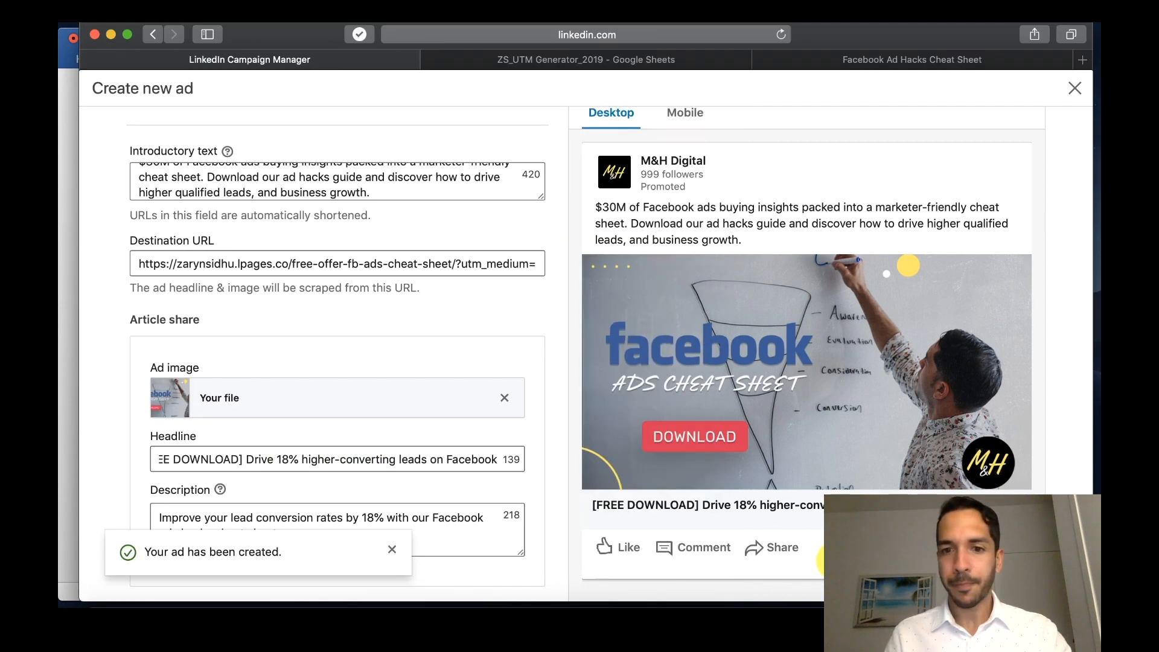
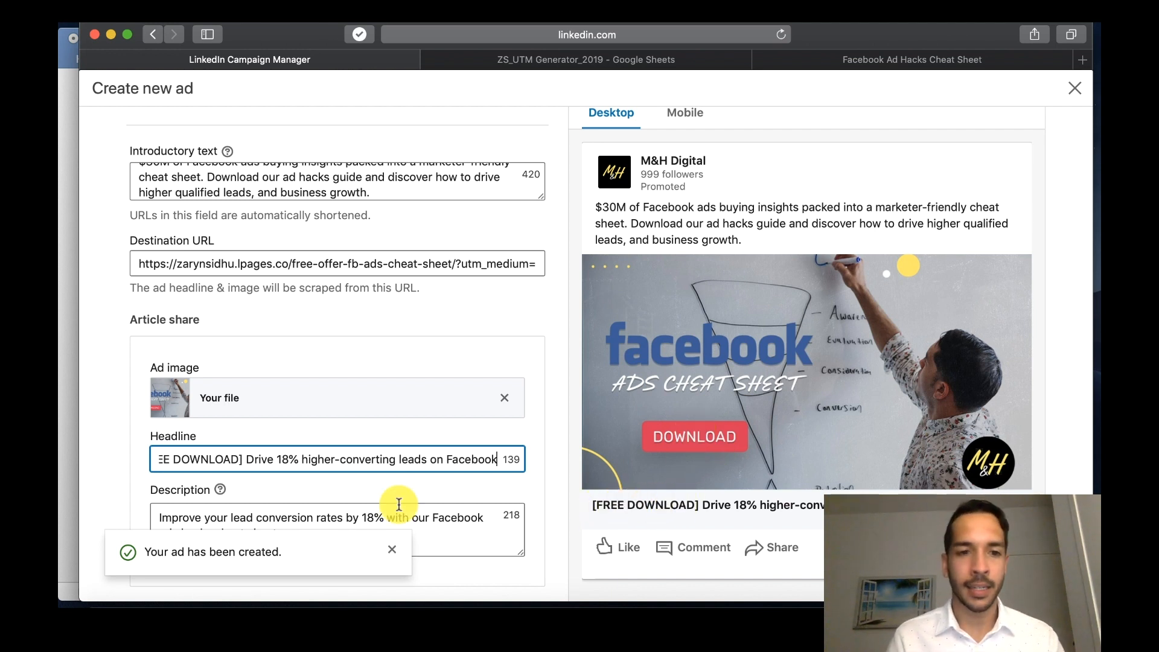
{"action": "left_click", "coordinate": [428, 321]}
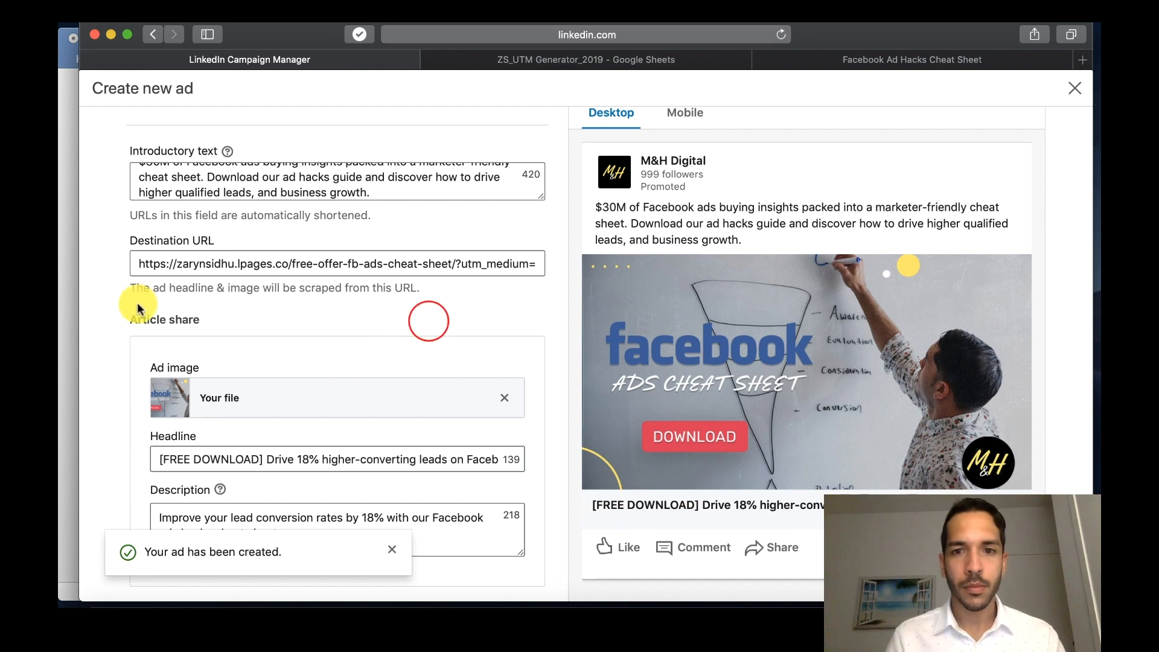
{"action": "scroll", "coordinate": [138, 309], "scroll_direction": "down", "scroll_amount": 5}
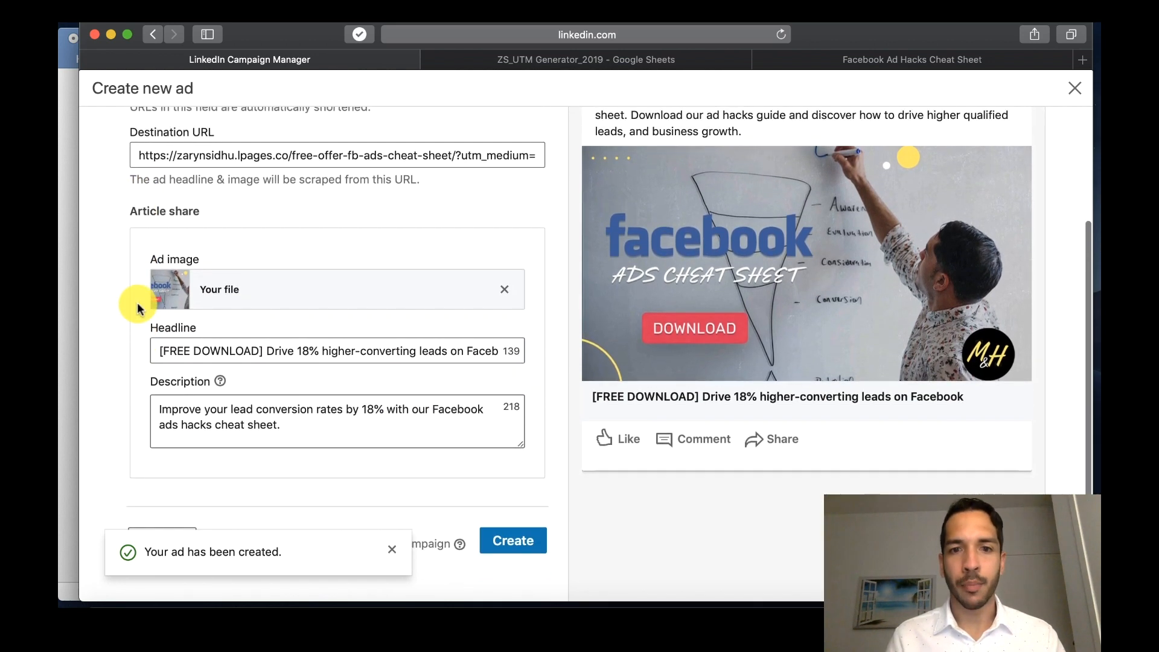
{"action": "scroll", "coordinate": [138, 308], "scroll_direction": "up", "scroll_amount": 4}
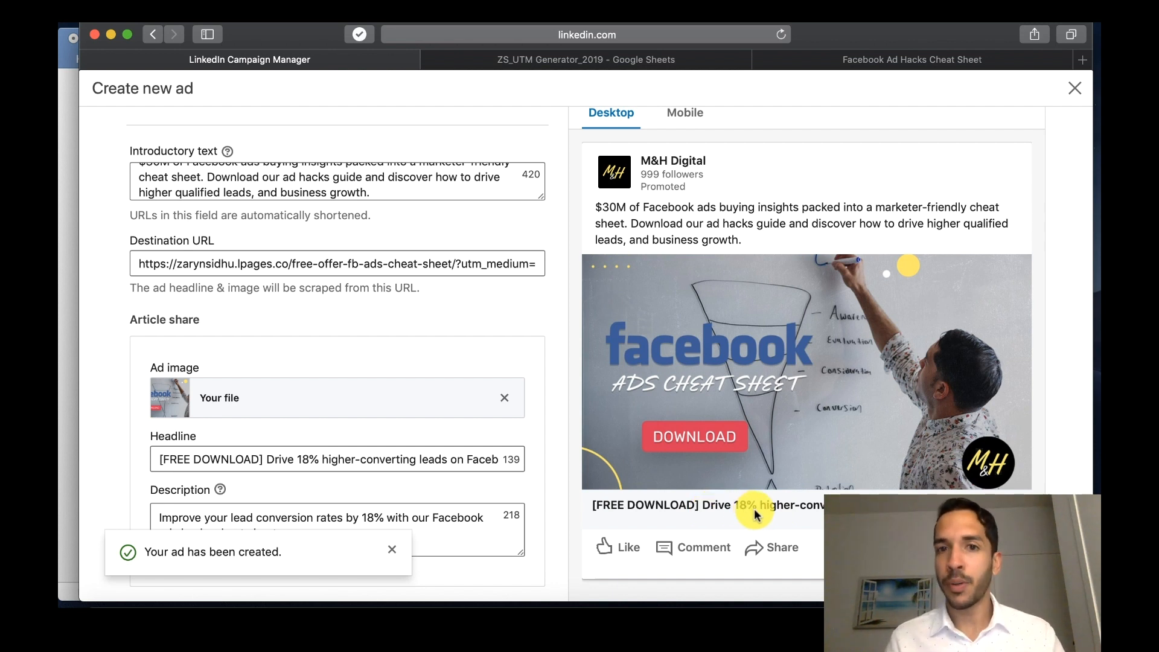
{"action": "scroll", "coordinate": [129, 312], "scroll_direction": "down", "scroll_amount": 1}
{"action": "scroll", "coordinate": [130, 313], "scroll_direction": "down", "scroll_amount": 4}
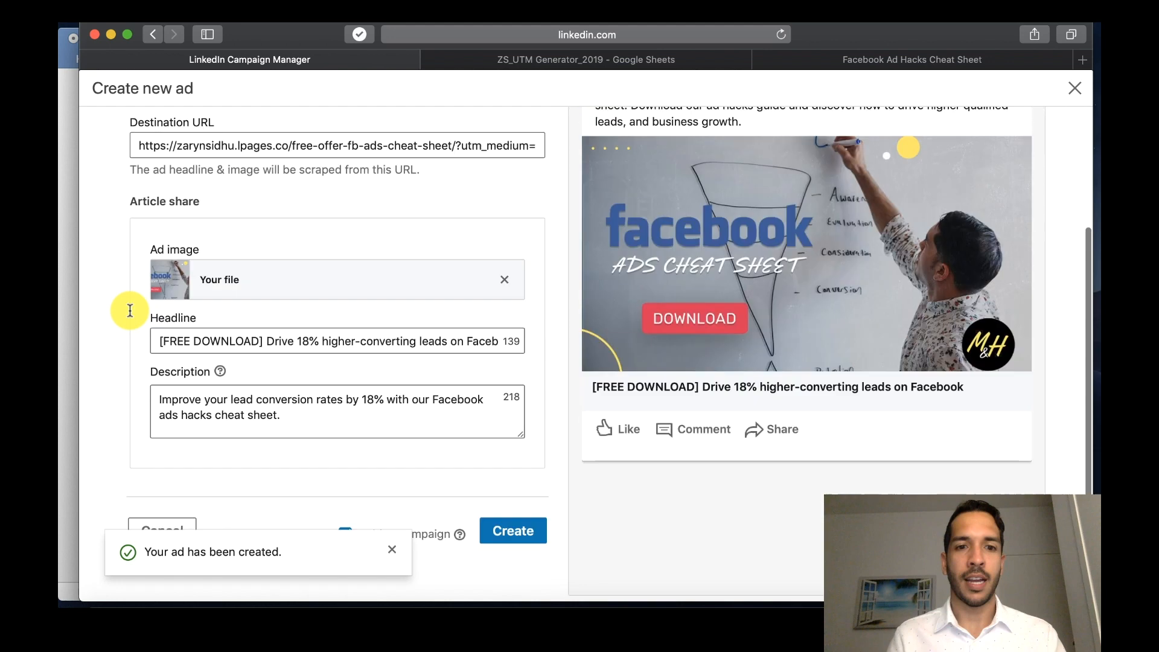
{"action": "left_click", "coordinate": [509, 530]}
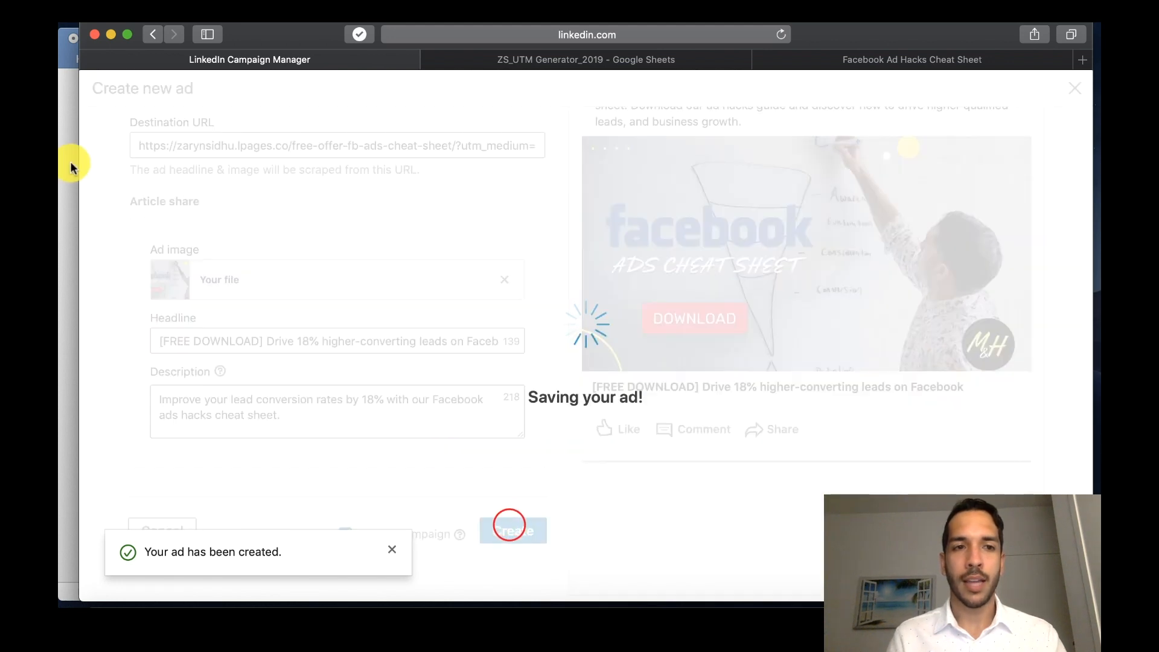
Step: Copy the campaign-tagged URL of the SponsoredPost-V2 row from the UTM Generator sheet
{"action": "left_click", "coordinate": [70, 193]}
{"action": "left_click", "coordinate": [338, 440]}
{"action": "left_click", "coordinate": [830, 68]}
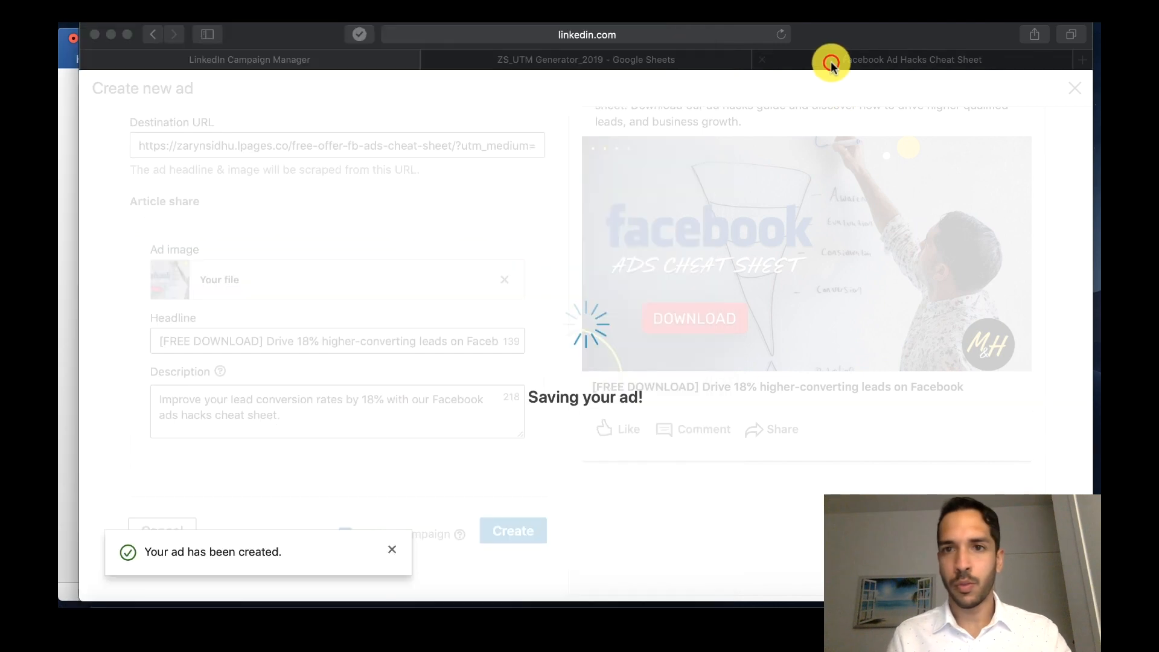
{"action": "left_click", "coordinate": [693, 59]}
{"action": "key", "text": "Down"}
{"action": "key", "text": "Down"}
{"action": "key", "text": "Down"}
{"action": "key", "text": "Left"}
{"action": "key", "text": "Up"}
{"action": "key", "text": "Up"}
{"action": "key", "text": "Right"}
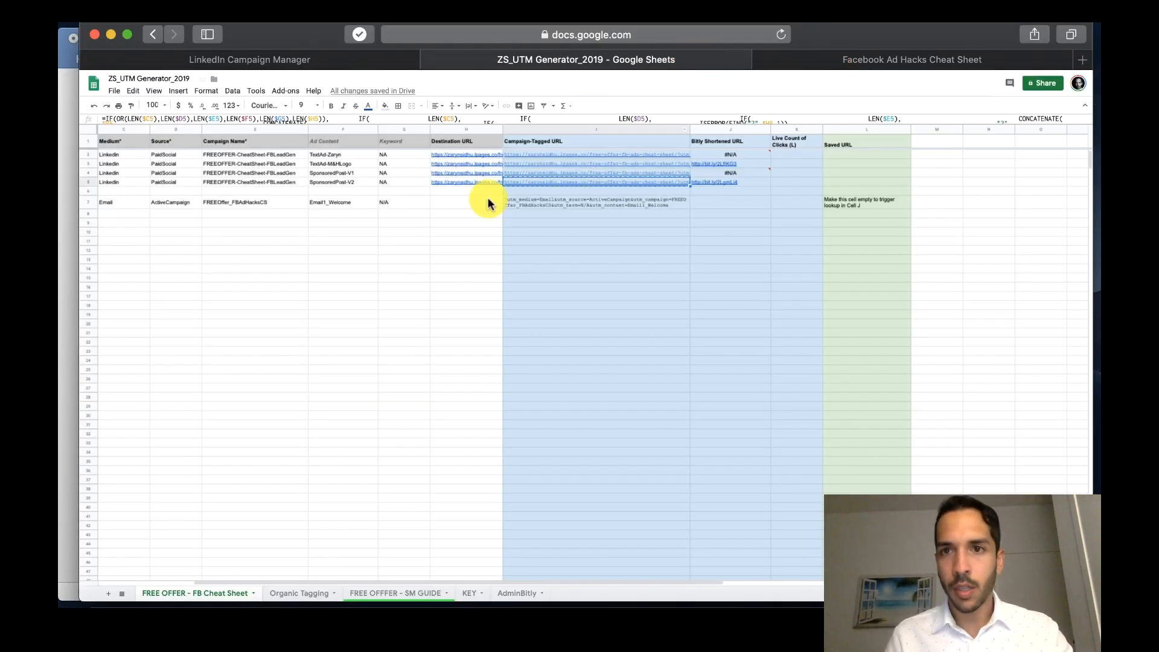
Step: Load the tagged SponsoredPost-V2 link in the Facebook Ad Hacks Cheat Sheet tab to test it
{"action": "left_click", "coordinate": [869, 57]}
{"action": "left_click", "coordinate": [700, 37]}
{"action": "type", "text": "https://zarynsidhu.lpages.co/free-offer-fb-ads-cheat-sheet/?utm_medium=Linkedin&utm_source=PaidSocial&utm_campaign=FREEOFFER-CheatSheet-FBLeadGen&utm_term=NA&utm_content=SponsoredPost-V2"}
{"action": "key", "text": "Return"}
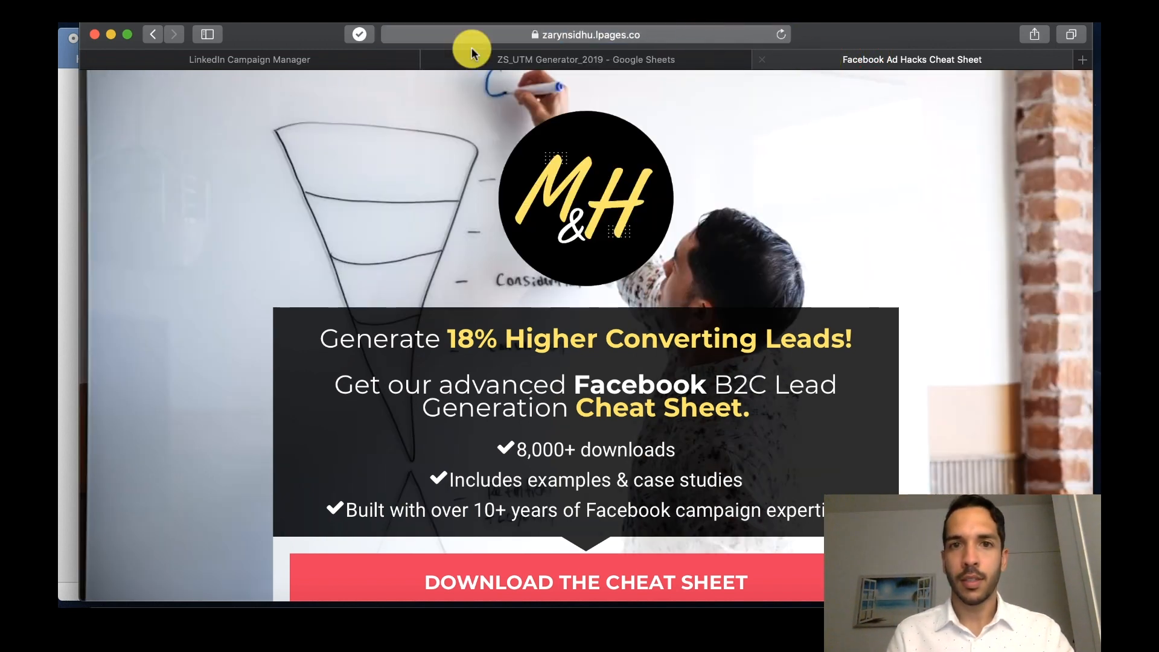
Step: Start another LinkedIn ad named Version_2-CTATest and set its destination URL to the tagged SponsoredPost-V2 link
{"action": "left_click", "coordinate": [471, 53]}
{"action": "left_click", "coordinate": [378, 59]}
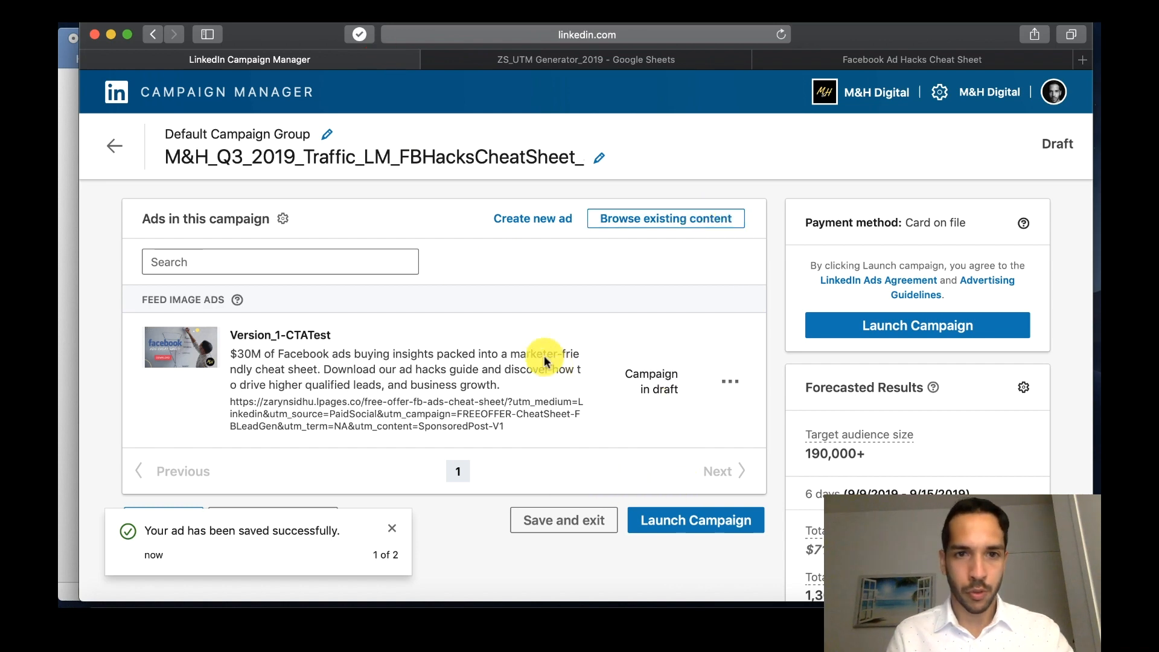
{"action": "left_click", "coordinate": [546, 224]}
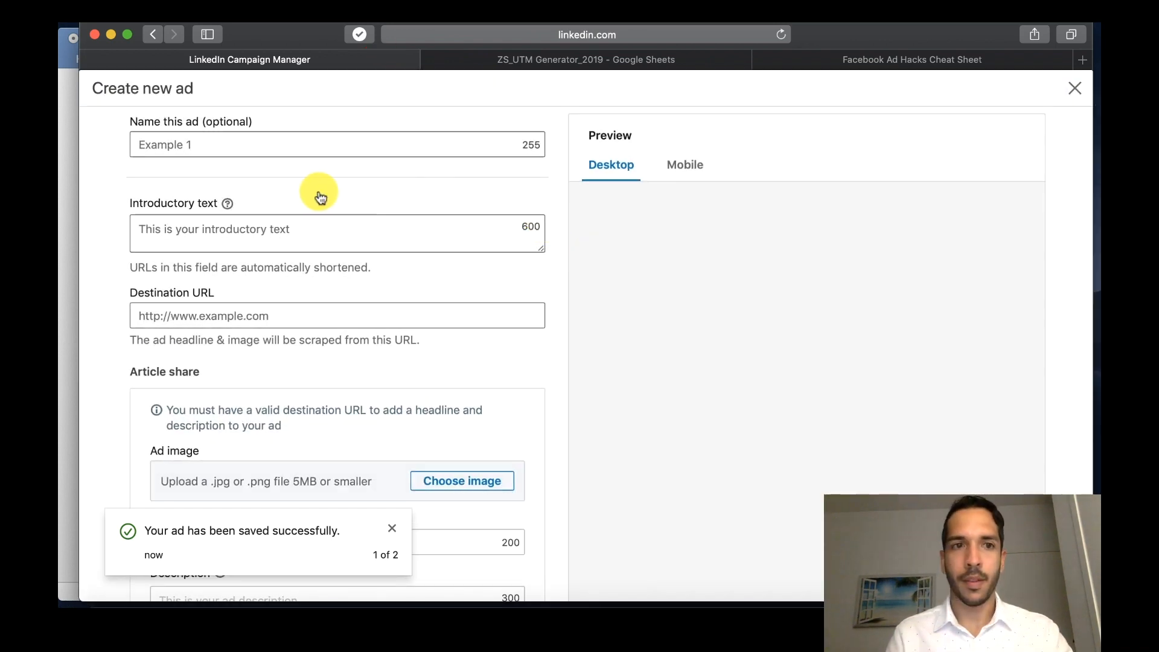
{"action": "left_click", "coordinate": [251, 145]}
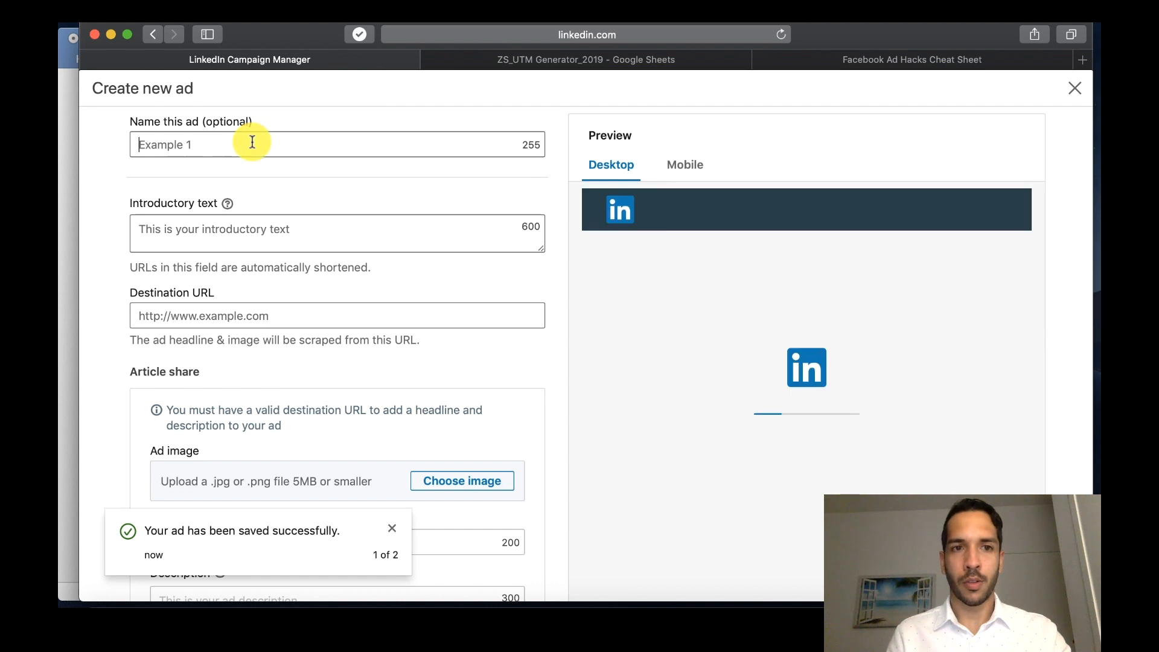
{"action": "left_click", "coordinate": [263, 144]}
{"action": "type", "text": "Versi"}
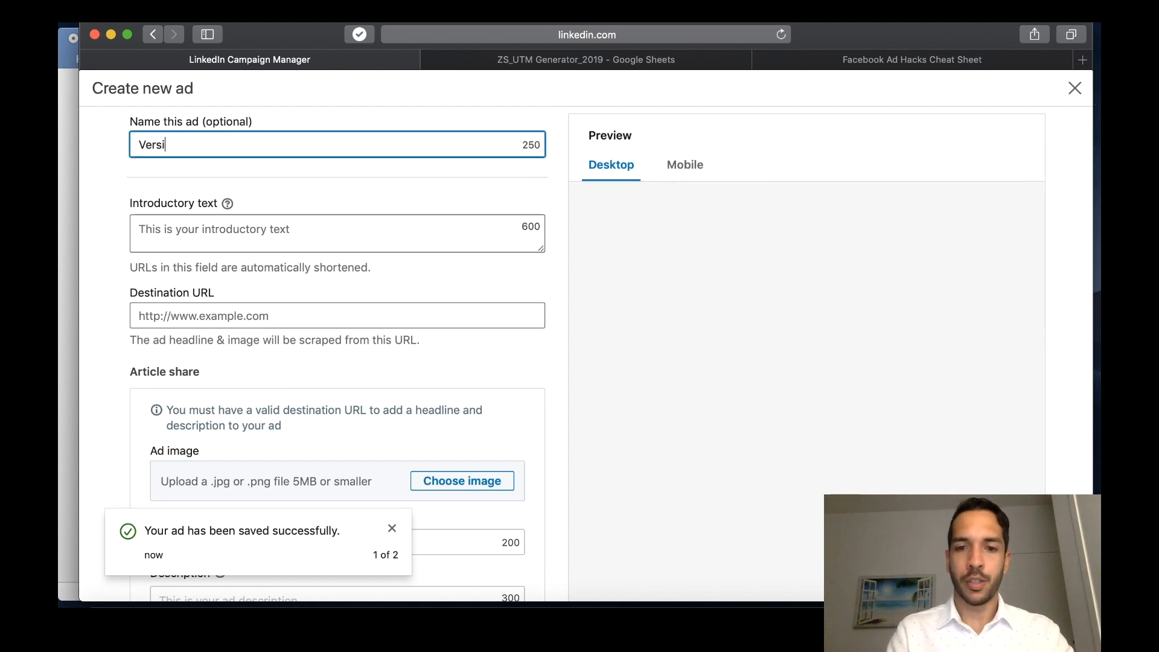
{"action": "type", "text": "on_2-CTATest"}
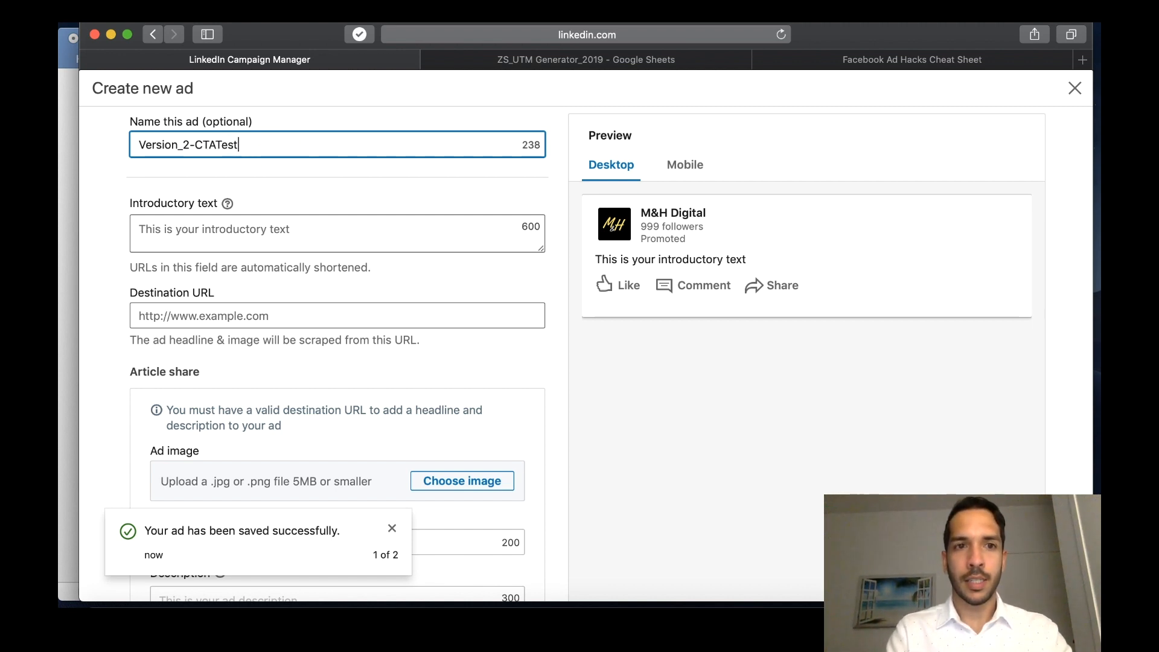
{"action": "left_click", "coordinate": [281, 314]}
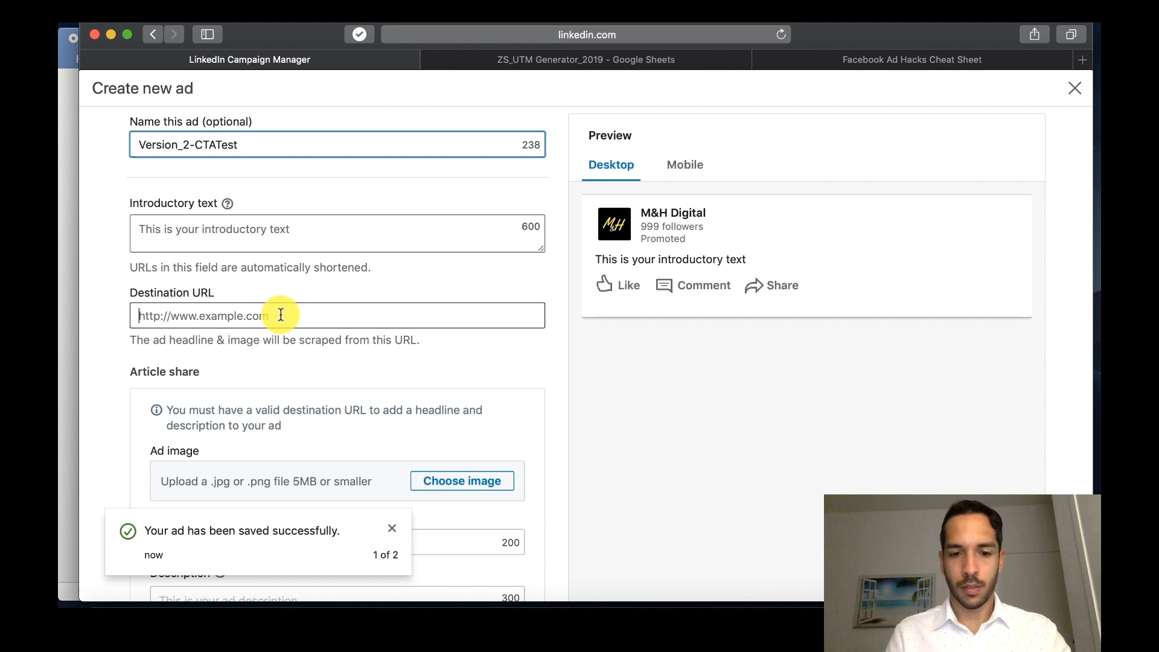
{"action": "key", "text": "super+v"}
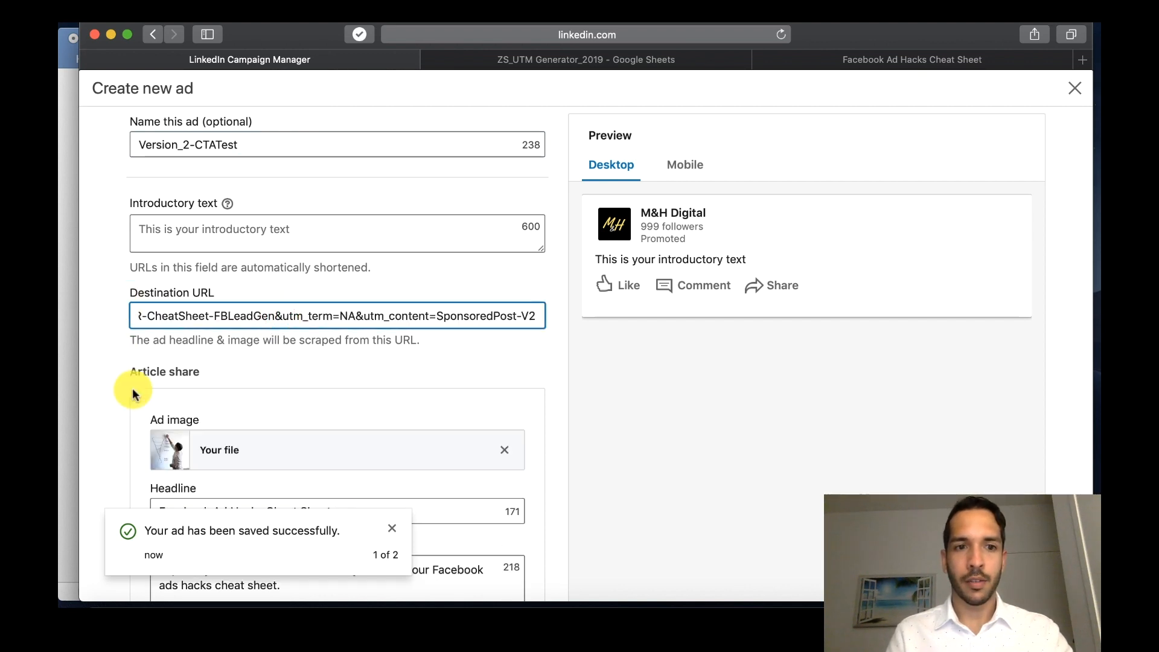
Step: Replace the scraped ad image with the file M&H_Linkedin_SC_Ad_2.png
{"action": "left_click", "coordinate": [133, 393]}
{"action": "scroll", "coordinate": [509, 399], "scroll_direction": "down", "scroll_amount": 2}
{"action": "left_click", "coordinate": [508, 402]}
{"action": "left_click", "coordinate": [474, 405]}
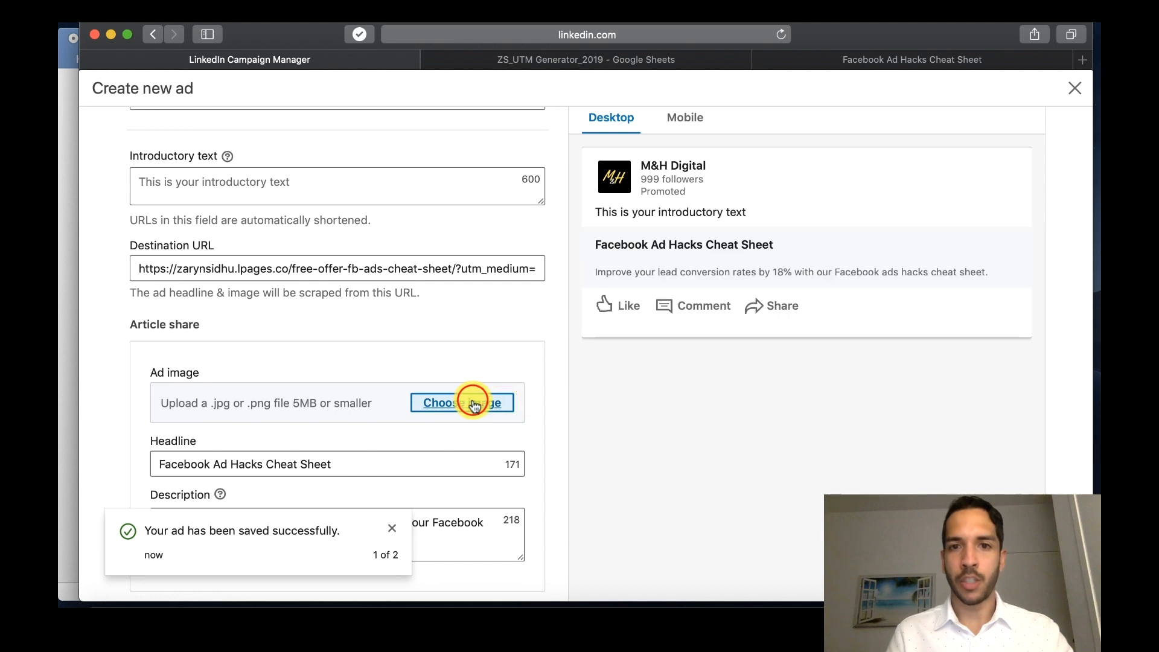
{"action": "left_click", "coordinate": [493, 247]}
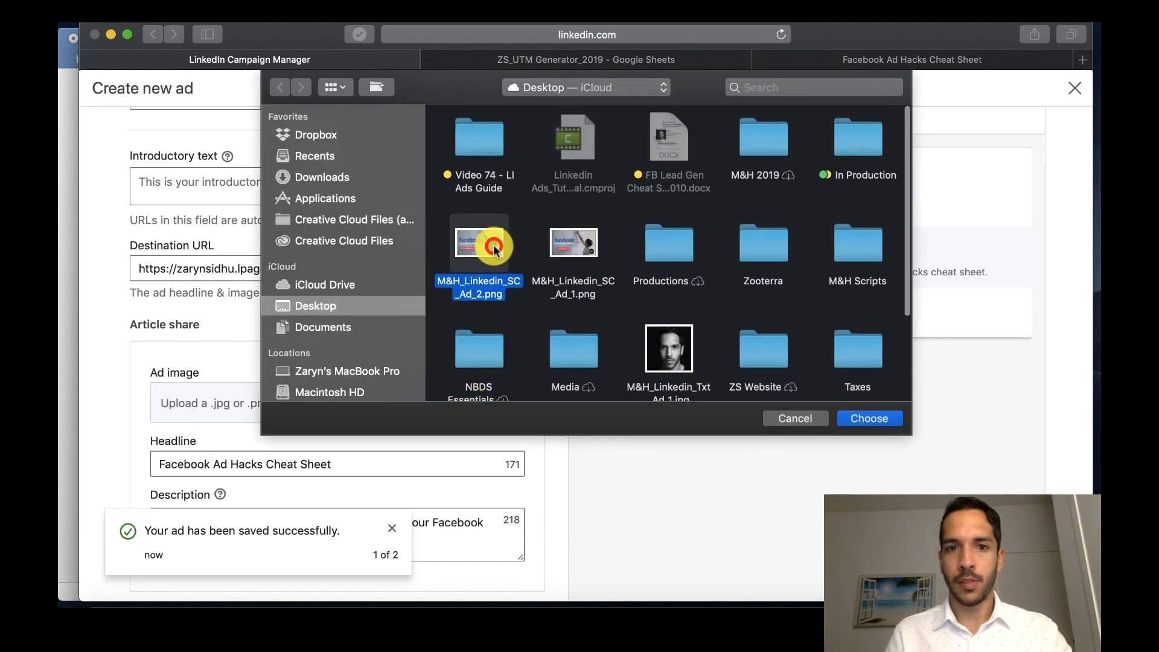
{"action": "left_click", "coordinate": [494, 248]}
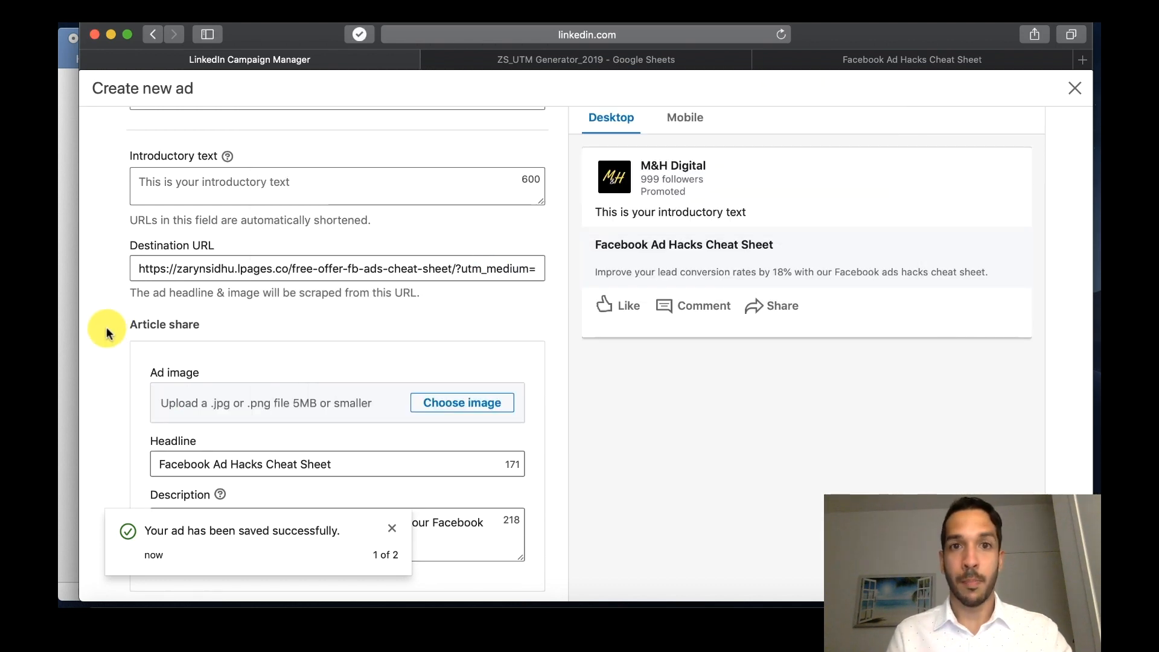
Step: Replace the ad headline with "[FREE DOWNLOAD] Drive 18% higher-converting leads on Facebook" copied from the Word outline
{"action": "left_click", "coordinate": [68, 295]}
{"action": "left_click_drag", "start_coordinate": [554, 399], "coordinate": [242, 398]}
{"action": "key", "text": "super+c"}
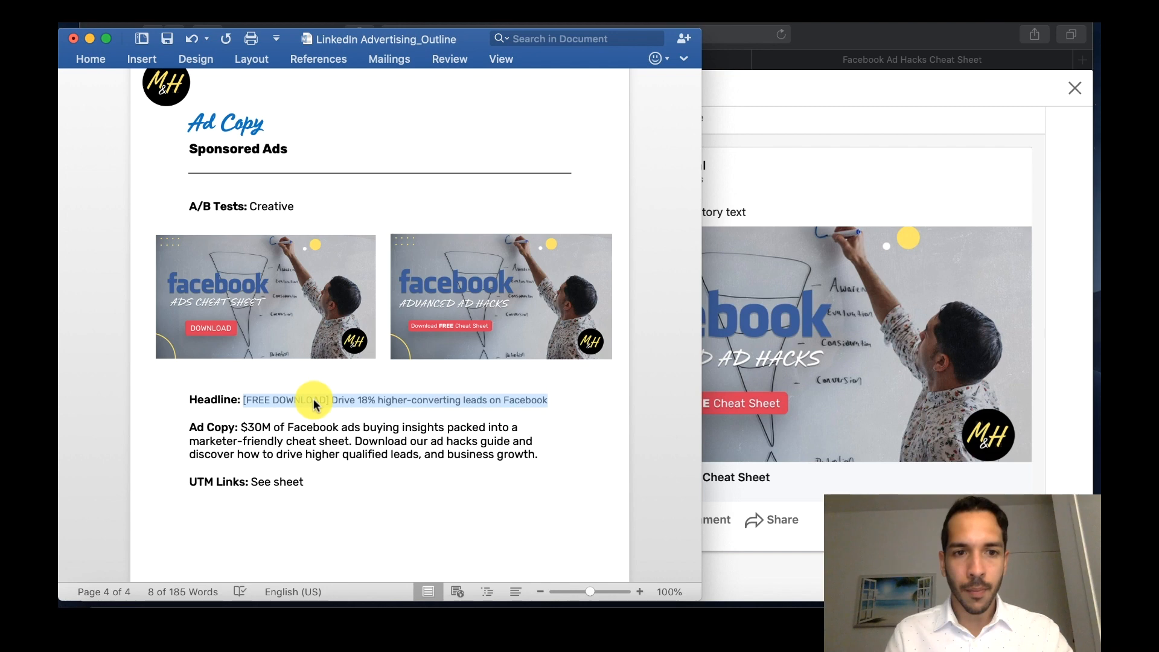
{"action": "left_click", "coordinate": [806, 163]}
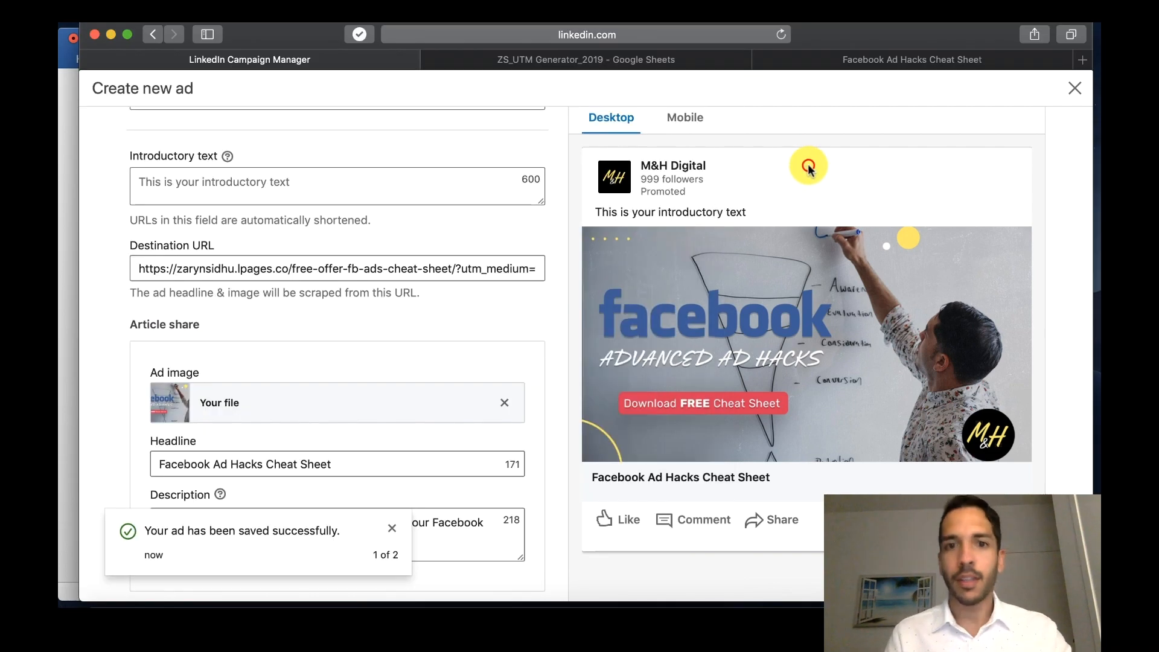
{"action": "left_click", "coordinate": [335, 464]}
{"action": "left_click_drag", "start_coordinate": [335, 464], "coordinate": [149, 463]}
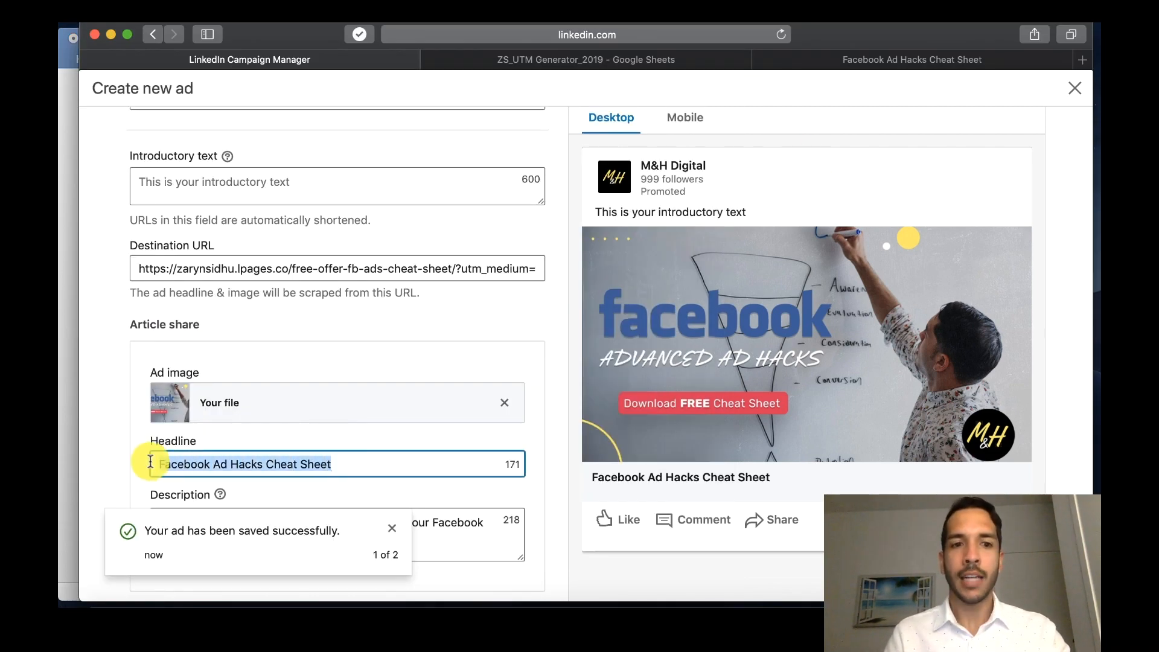
{"action": "key", "text": "super+v"}
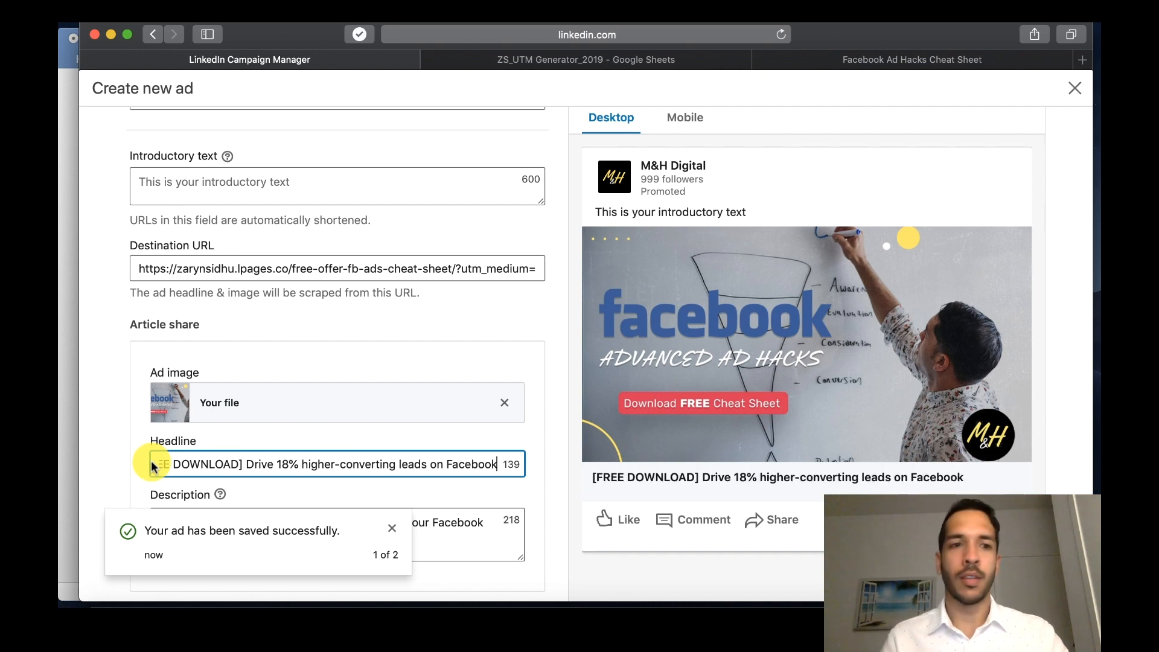
Step: Copy the "$30M of Facebook ads buying insights" ad copy from the Word outline and replace the ad description with it
{"action": "left_click", "coordinate": [69, 358]}
{"action": "left_click", "coordinate": [254, 365]}
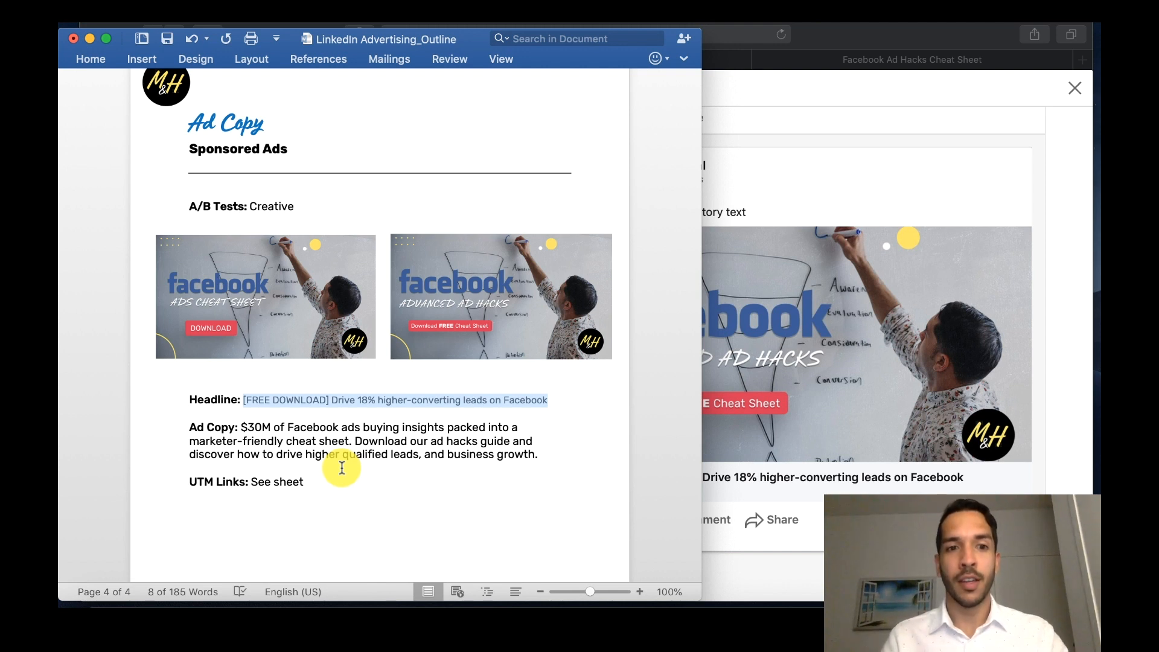
{"action": "left_click_drag", "start_coordinate": [542, 455], "coordinate": [245, 421]}
{"action": "key", "text": "super+c"}
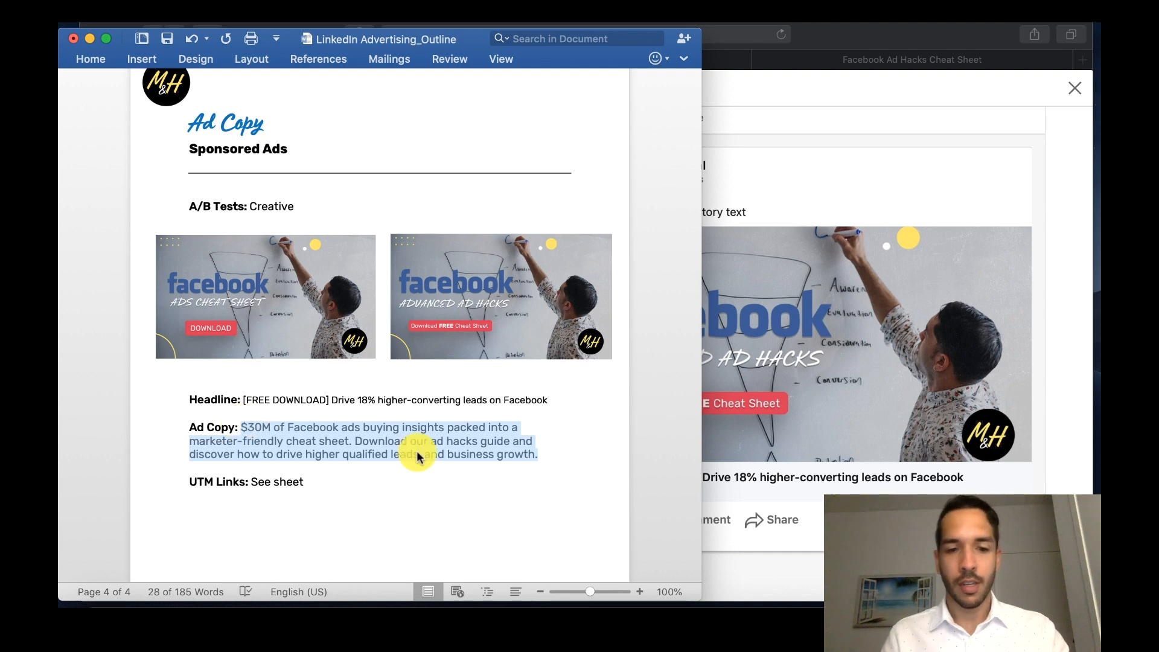
{"action": "left_click", "coordinate": [794, 192]}
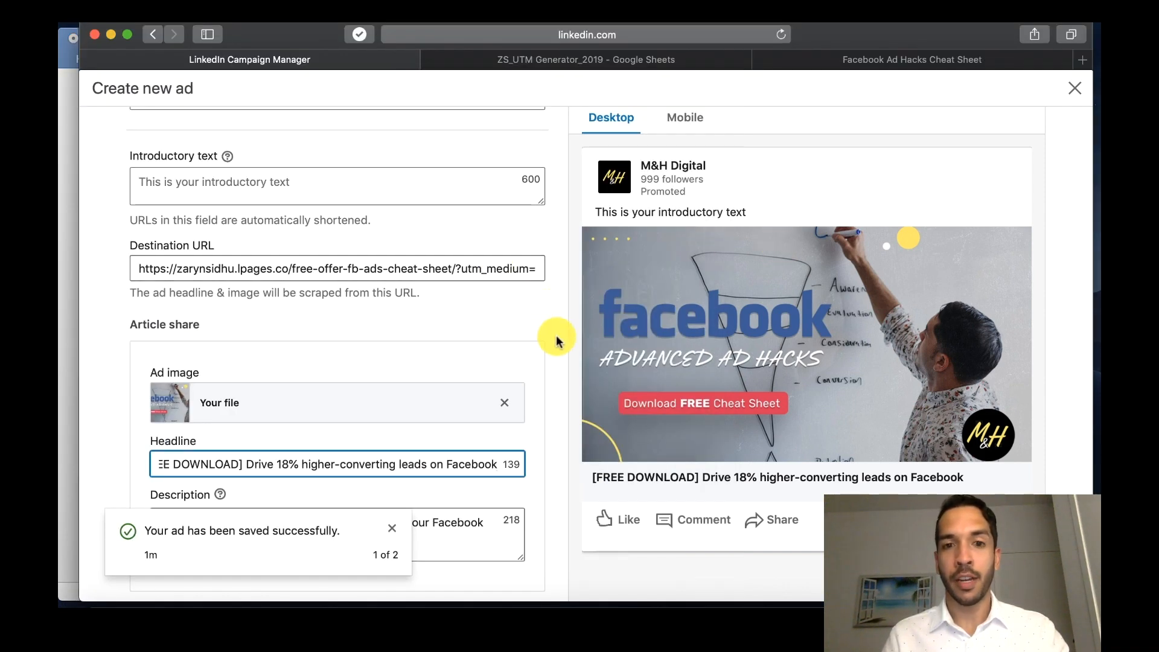
{"action": "scroll", "coordinate": [555, 335], "scroll_direction": "down", "scroll_amount": 3}
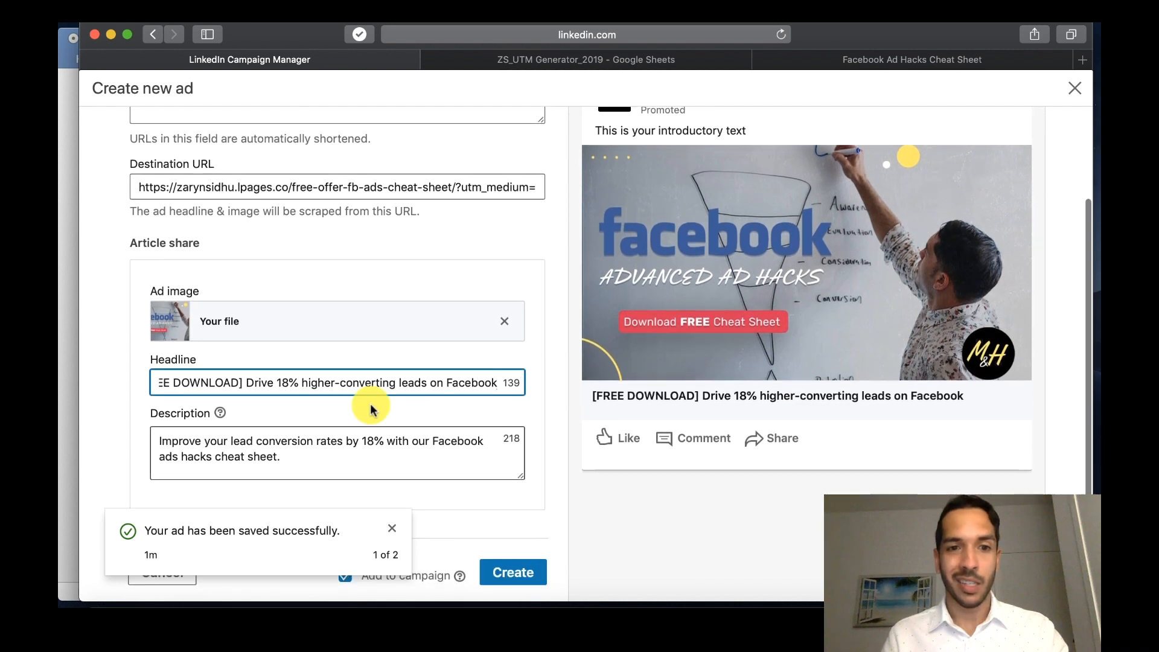
{"action": "left_click", "coordinate": [322, 445]}
{"action": "key", "text": "super+a"}
{"action": "key", "text": "BackSpace"}
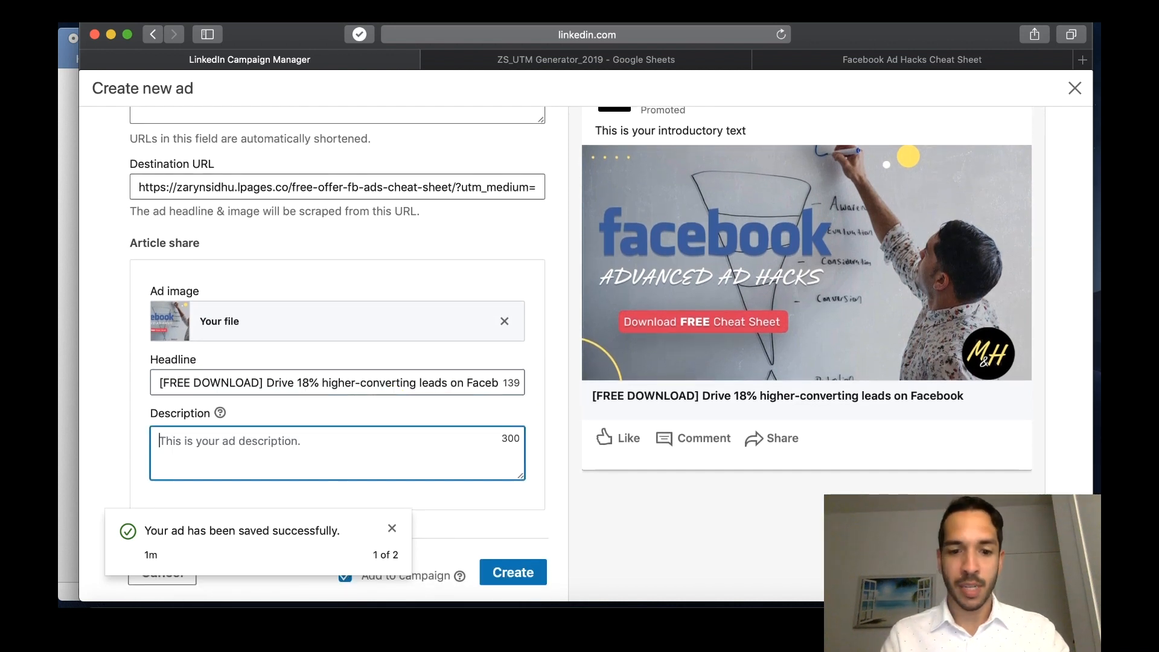
{"action": "key", "text": "super+v"}
{"action": "left_click", "coordinate": [539, 459]}
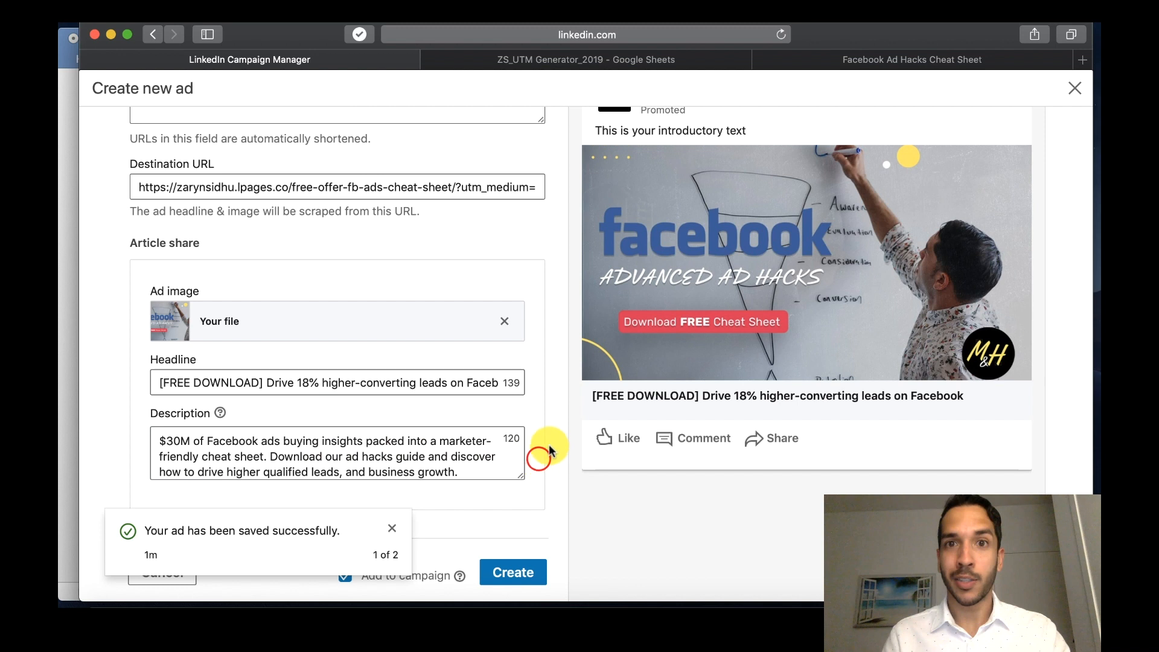
Step: Move the ad copy out of the description into the introductory text, leaving the description empty
{"action": "scroll", "coordinate": [545, 309], "scroll_direction": "up", "scroll_amount": 2}
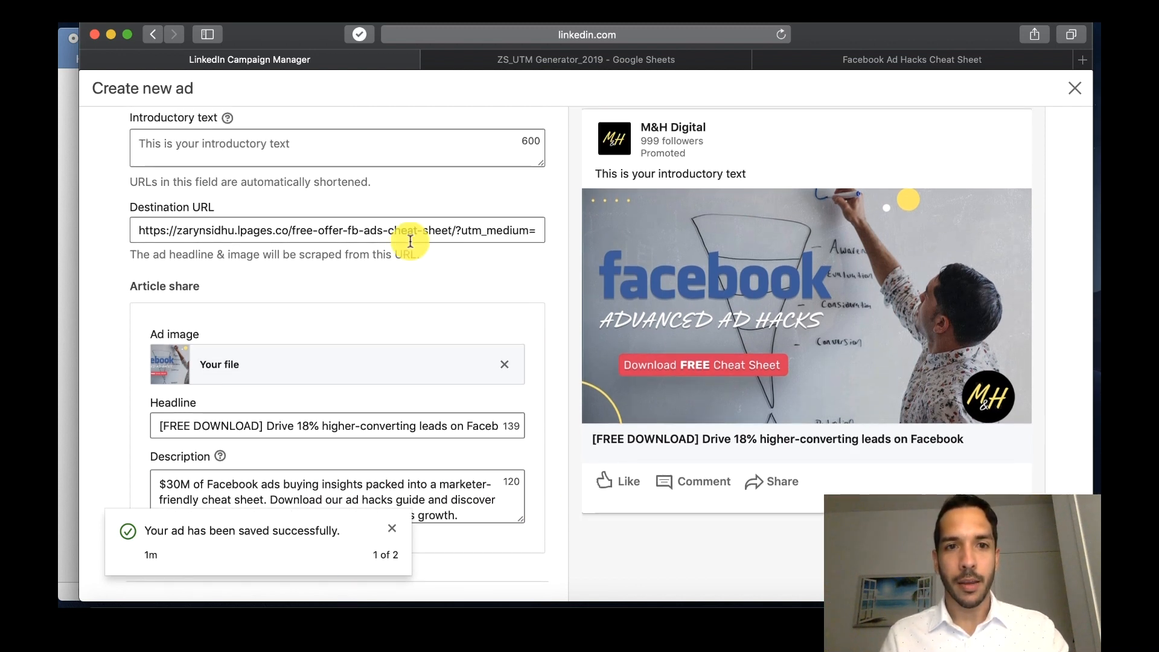
{"action": "triple_click", "coordinate": [471, 505]}
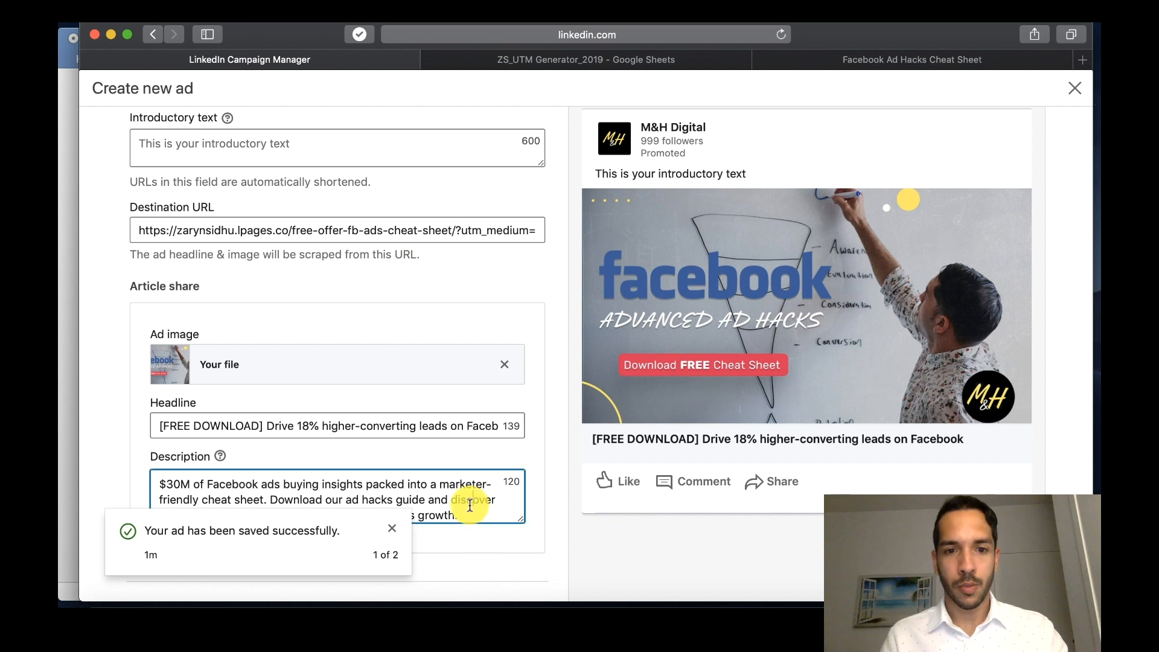
{"action": "key", "text": "super+x"}
{"action": "left_click", "coordinate": [422, 158]}
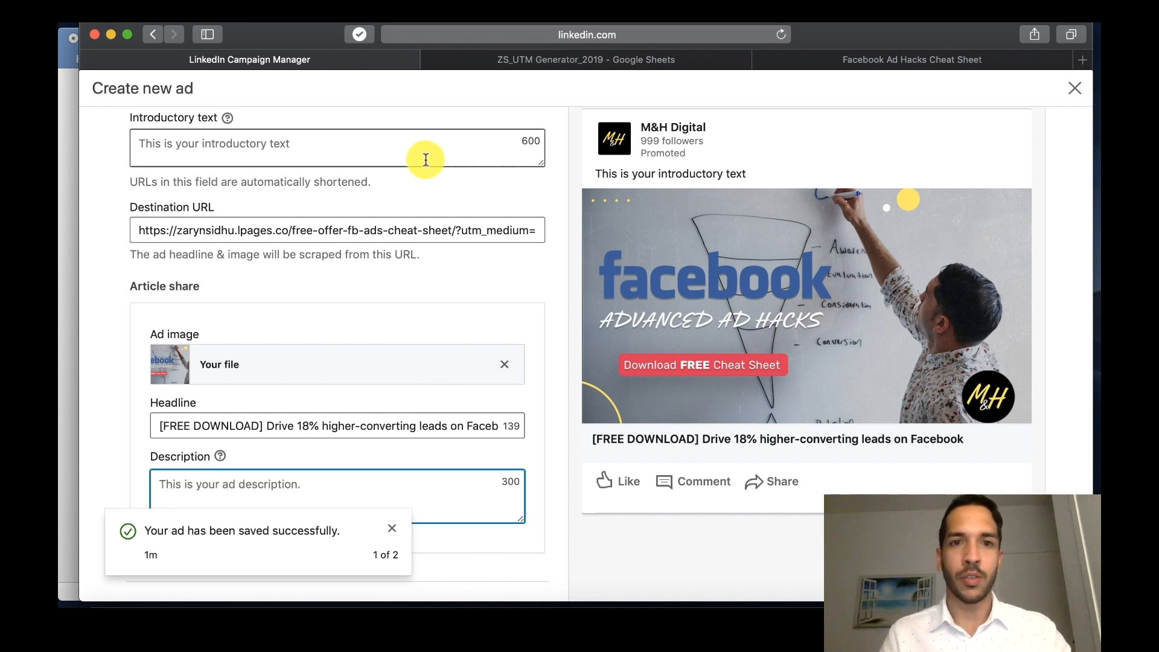
{"action": "key", "text": "super+v"}
{"action": "left_click", "coordinate": [124, 206]}
{"action": "scroll", "coordinate": [143, 252], "scroll_direction": "up", "scroll_amount": 2}
{"action": "scroll", "coordinate": [152, 268], "scroll_direction": "down", "scroll_amount": 2}
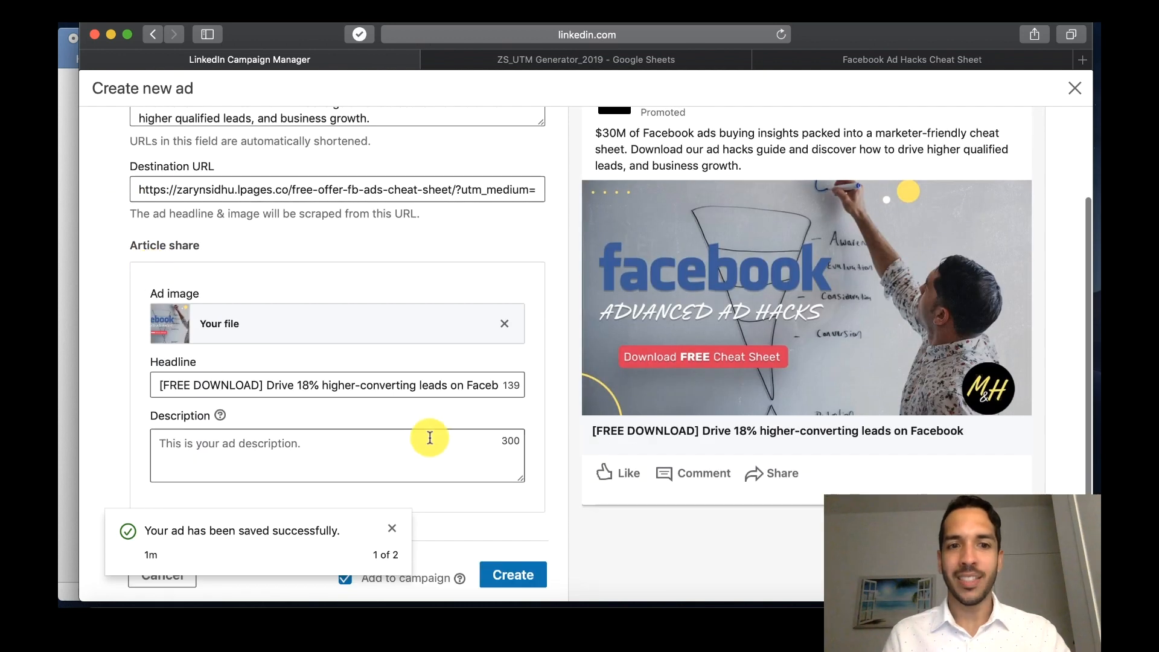
Step: Test the description against the ad preview with the dummy text "hagsdjhgasd", and clear it again
{"action": "mouse_move", "coordinate": [220, 414]}
{"action": "left_click", "coordinate": [332, 455]}
{"action": "type", "text": "hagsdjhgasd"}
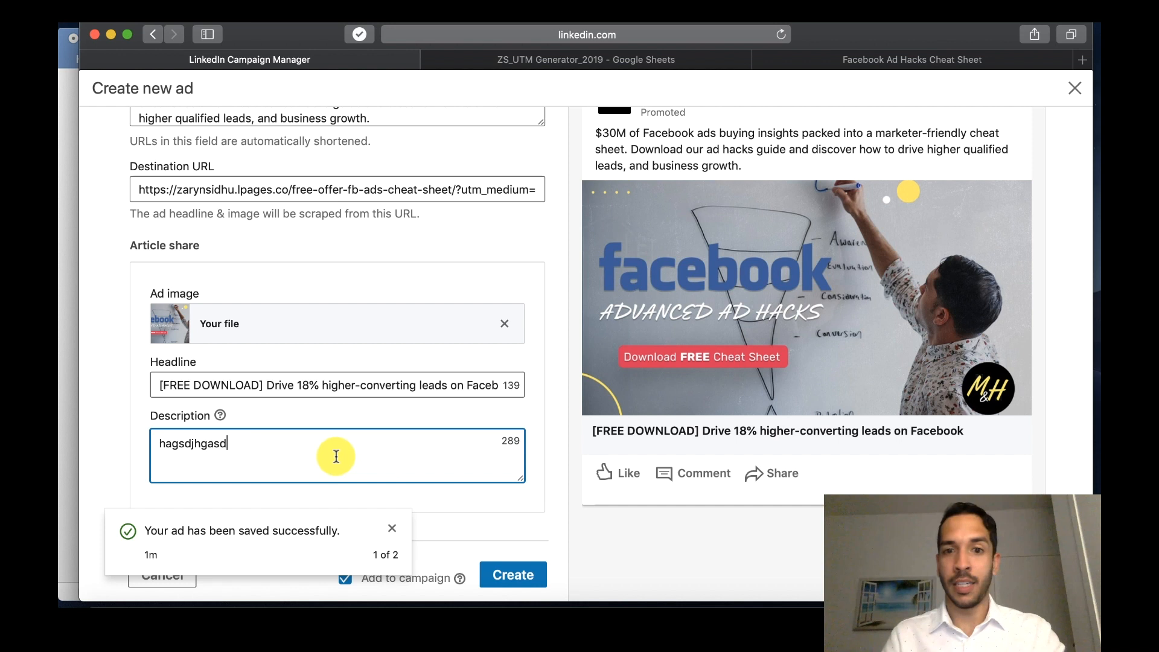
{"action": "key", "text": "super+a"}
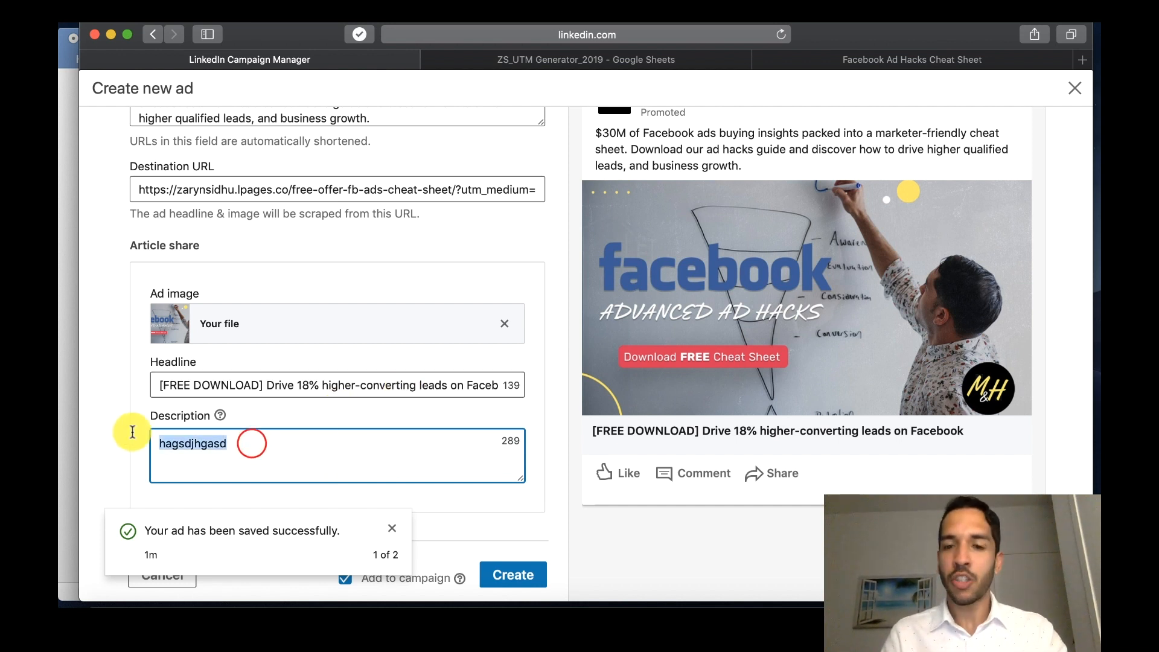
{"action": "key", "text": "BackSpace"}
Step: Read the help note for the ad description and dismiss the saved-ad notification
{"action": "mouse_move", "coordinate": [221, 415]}
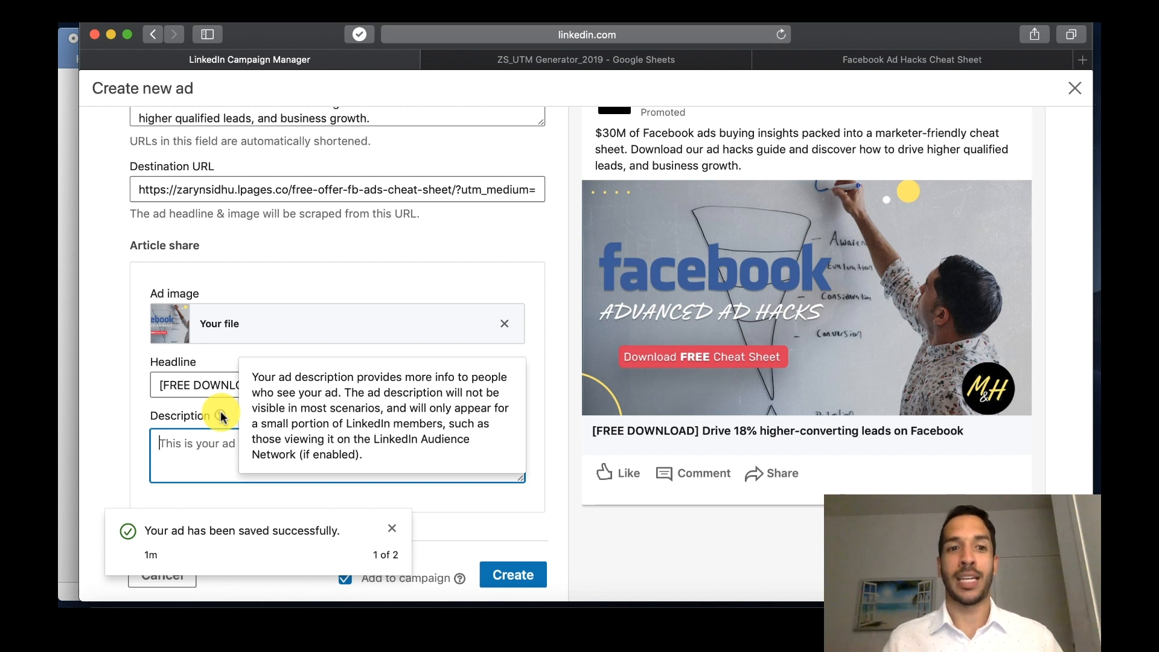
{"action": "left_click", "coordinate": [124, 389]}
{"action": "left_click", "coordinate": [431, 502]}
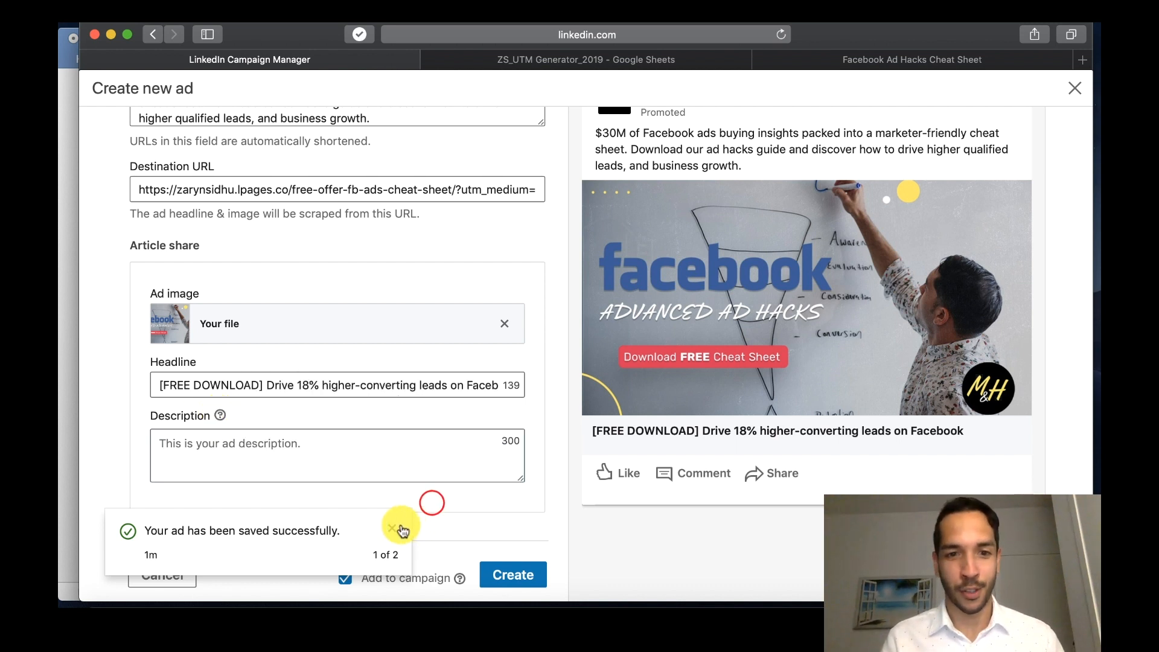
{"action": "left_click", "coordinate": [400, 528]}
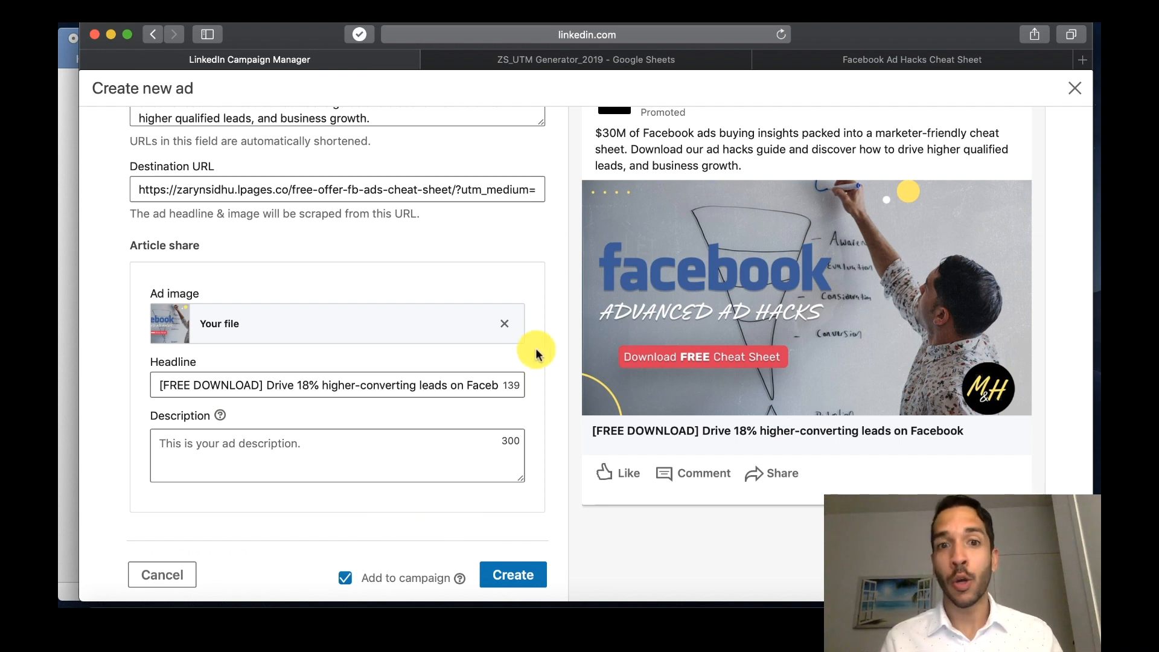
Step: Review the Version_2-CTATest ad in the desktop and mobile previews, and create it in the campaign
{"action": "scroll", "coordinate": [535, 347], "scroll_direction": "up", "scroll_amount": 1}
{"action": "scroll", "coordinate": [535, 348], "scroll_direction": "down", "scroll_amount": 1}
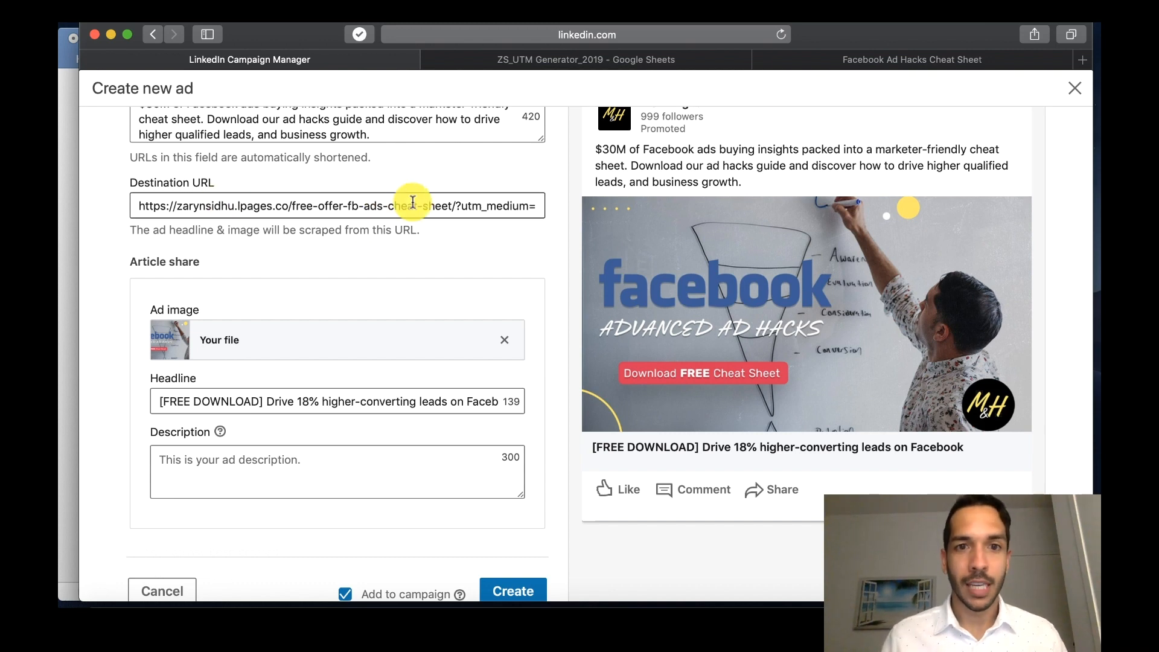
{"action": "scroll", "coordinate": [116, 215], "scroll_direction": "up", "scroll_amount": 5}
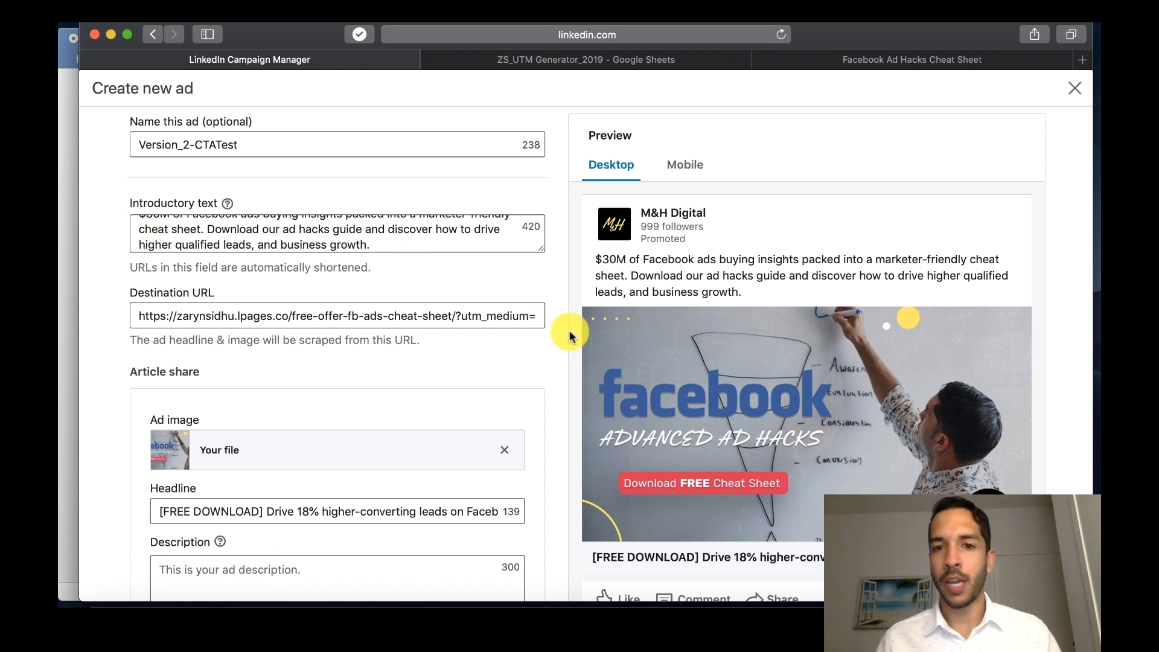
{"action": "scroll", "coordinate": [567, 332], "scroll_direction": "down", "scroll_amount": 2}
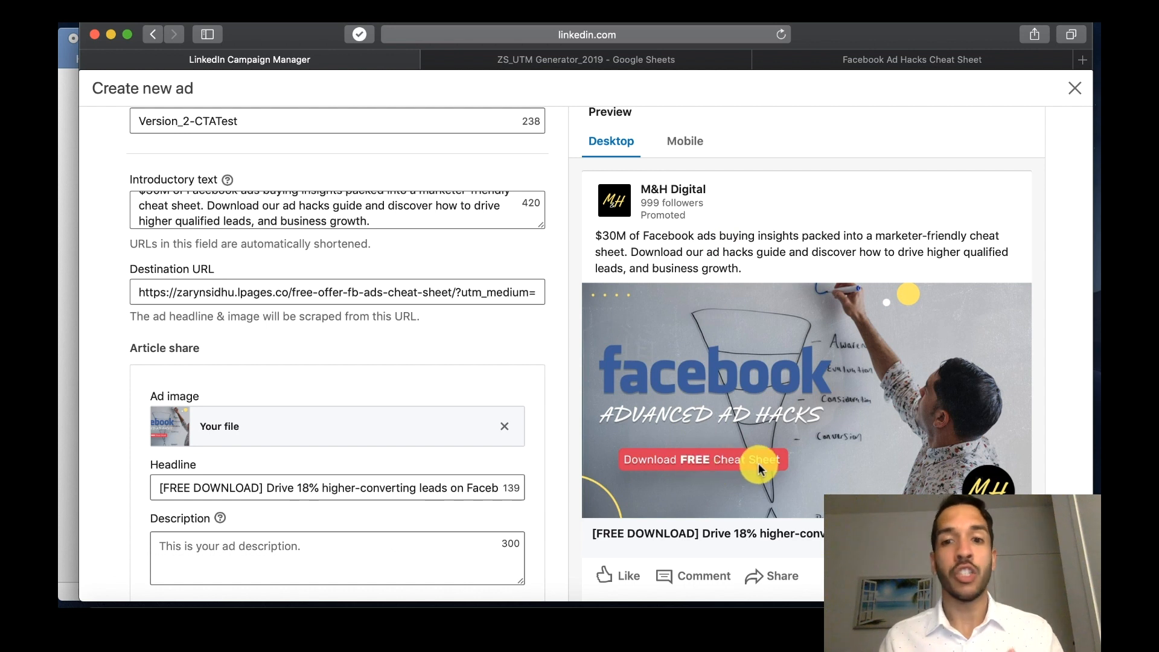
{"action": "left_click", "coordinate": [684, 139]}
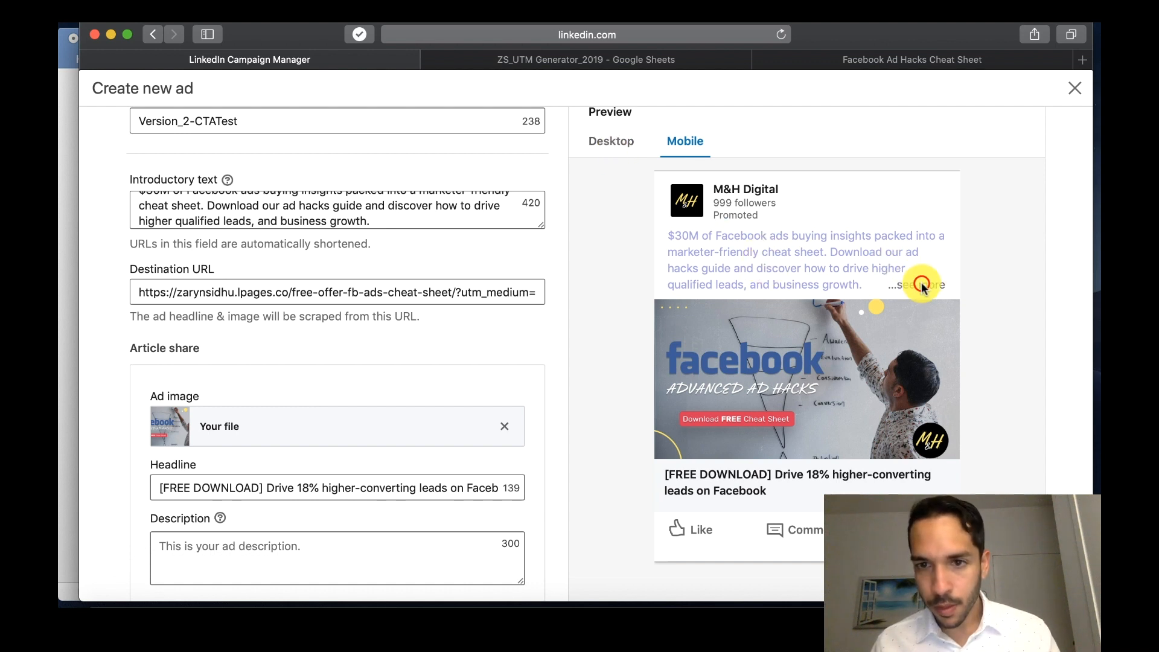
{"action": "left_click", "coordinate": [617, 147]}
{"action": "left_click", "coordinate": [681, 143]}
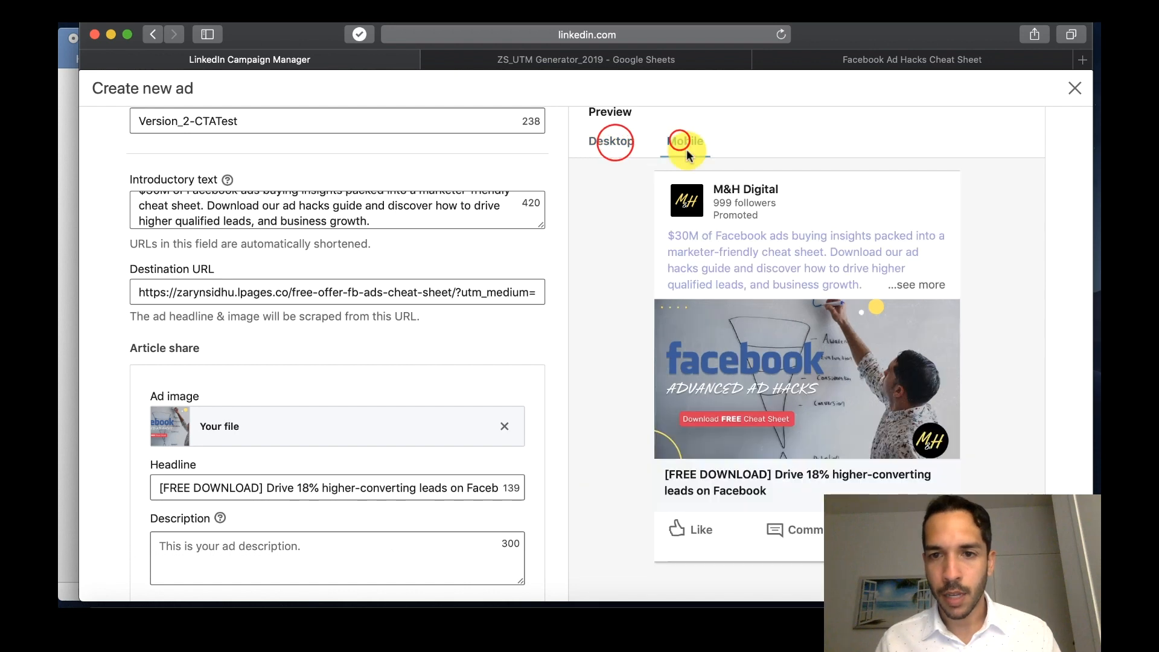
{"action": "scroll", "coordinate": [615, 220], "scroll_direction": "up", "scroll_amount": 1}
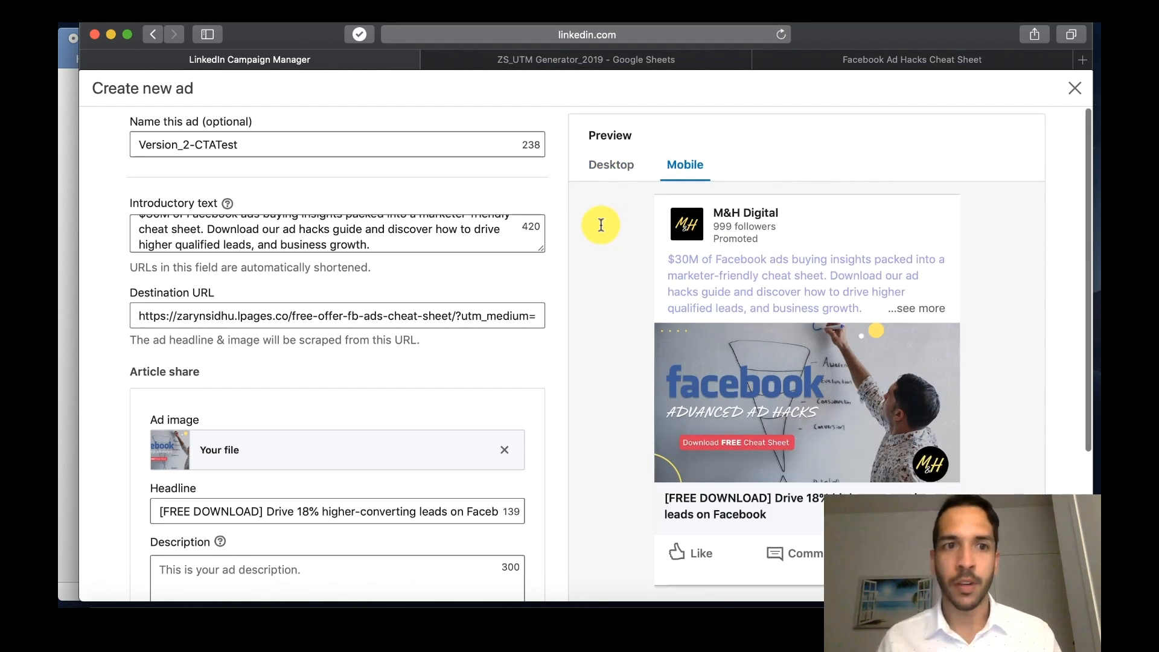
{"action": "scroll", "coordinate": [115, 296], "scroll_direction": "down", "scroll_amount": 5}
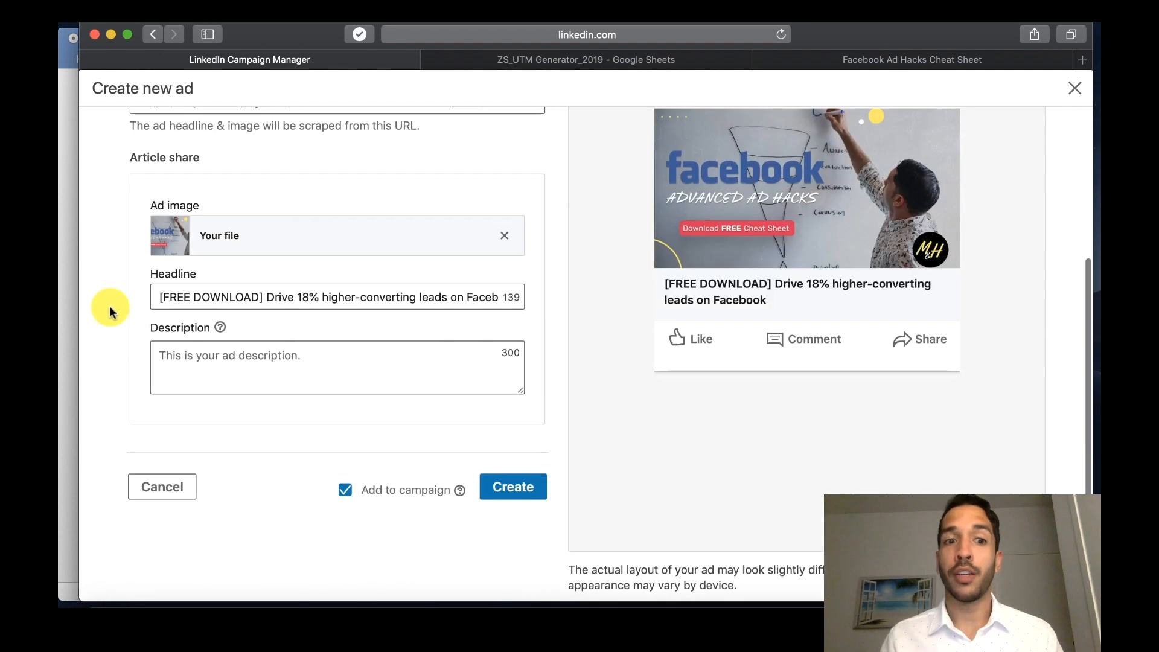
{"action": "left_click", "coordinate": [534, 490]}
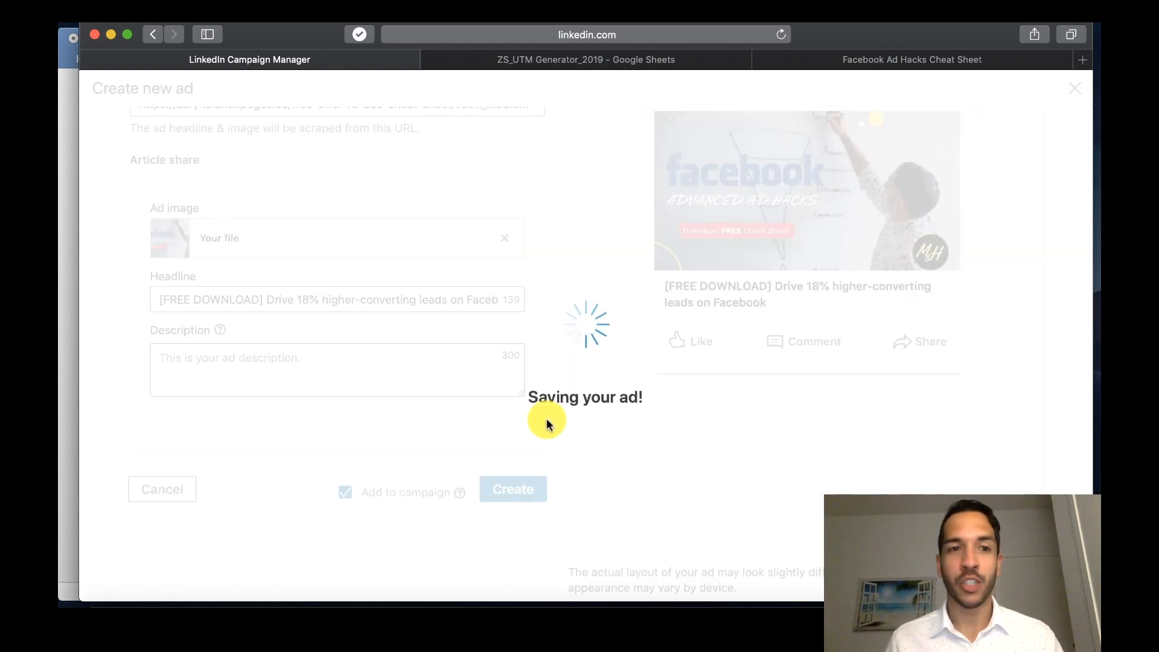
Step: Glance at the Word outline, and inspect the desktop preview of Version_2-CTATest from the campaign's ad list
{"action": "left_click", "coordinate": [68, 323]}
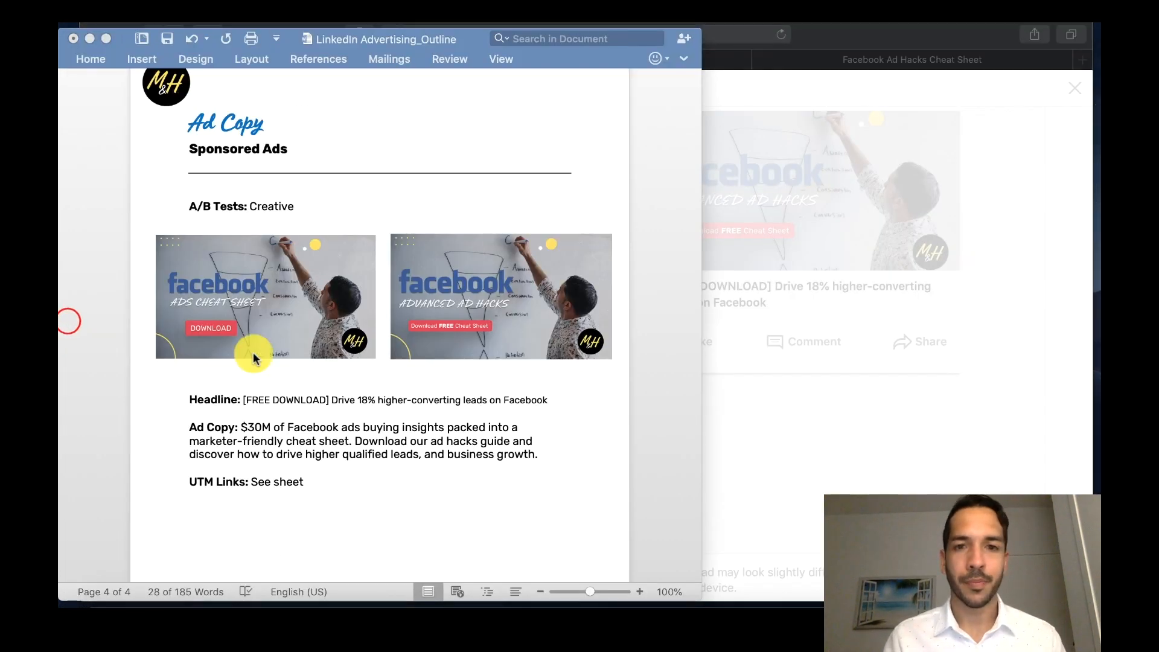
{"action": "scroll", "coordinate": [257, 357], "scroll_direction": "down", "scroll_amount": 3}
{"action": "left_click", "coordinate": [789, 468]}
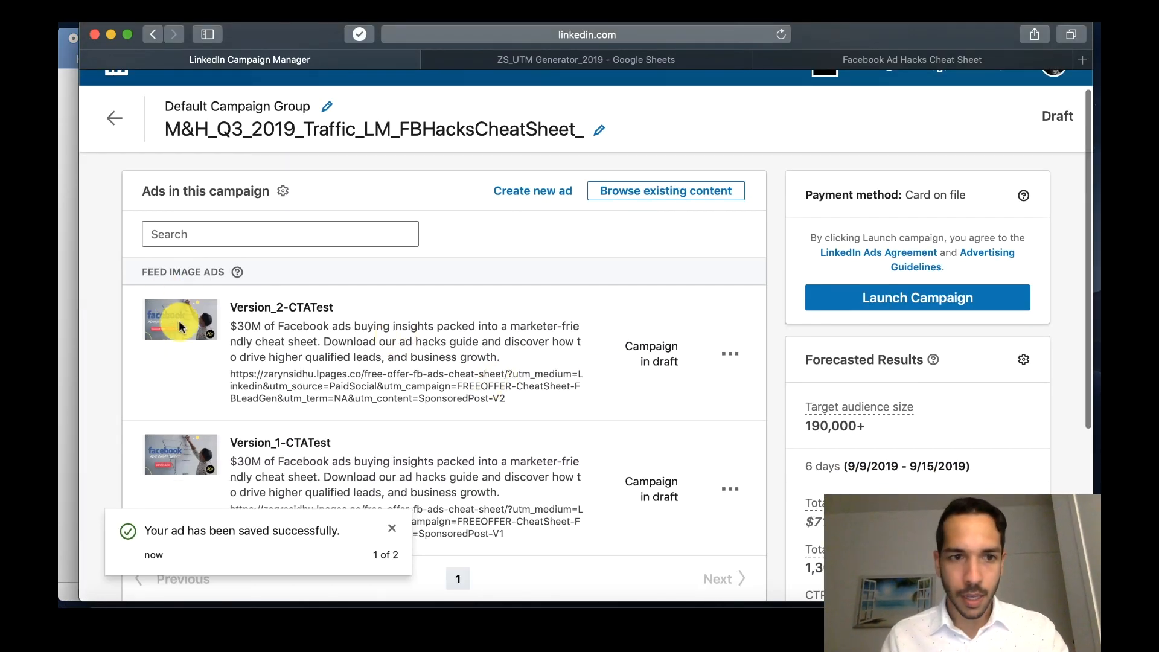
{"action": "left_click", "coordinate": [729, 354]}
{"action": "left_click", "coordinate": [642, 418]}
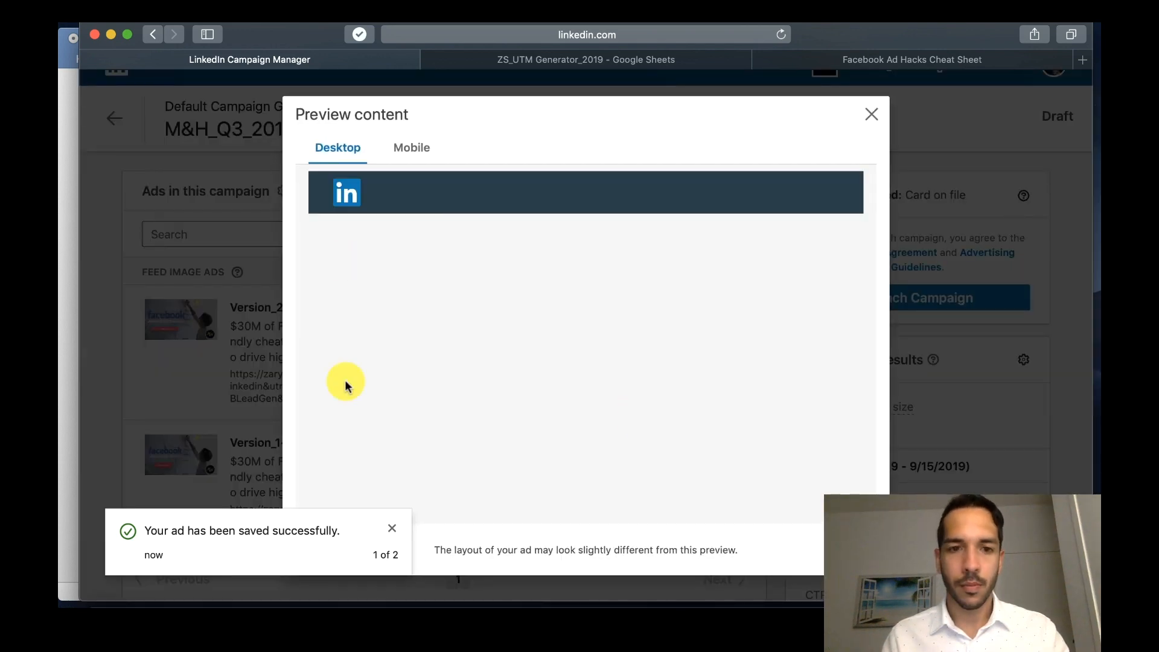
{"action": "left_click", "coordinate": [392, 528]}
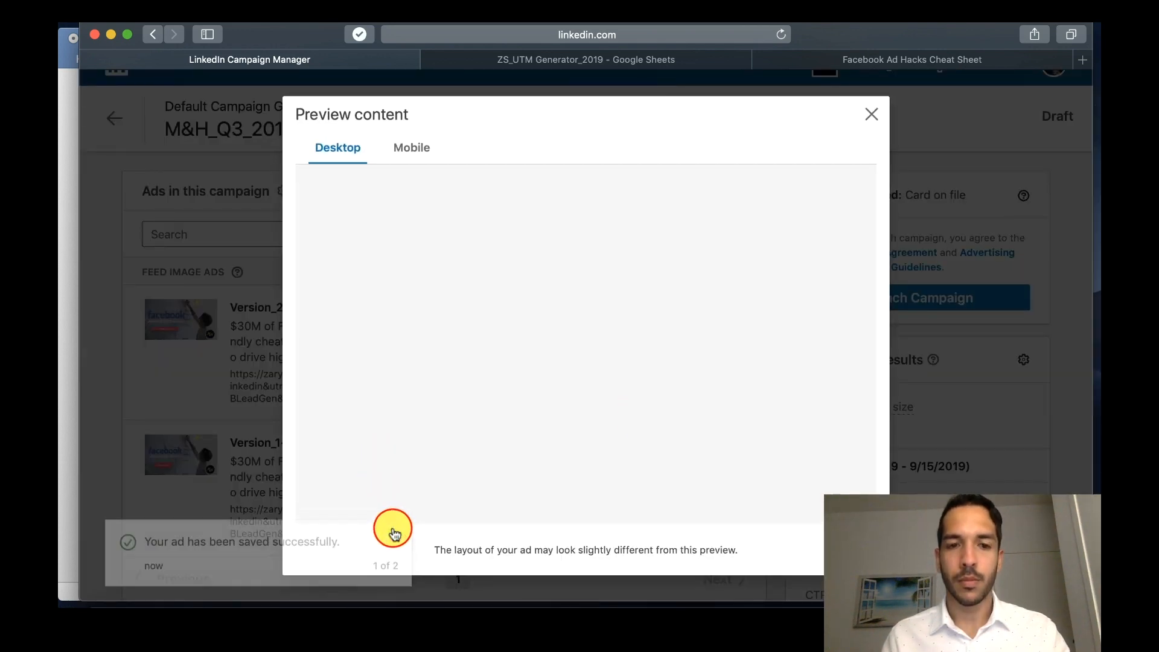
{"action": "scroll", "coordinate": [310, 350], "scroll_direction": "down", "scroll_amount": 3}
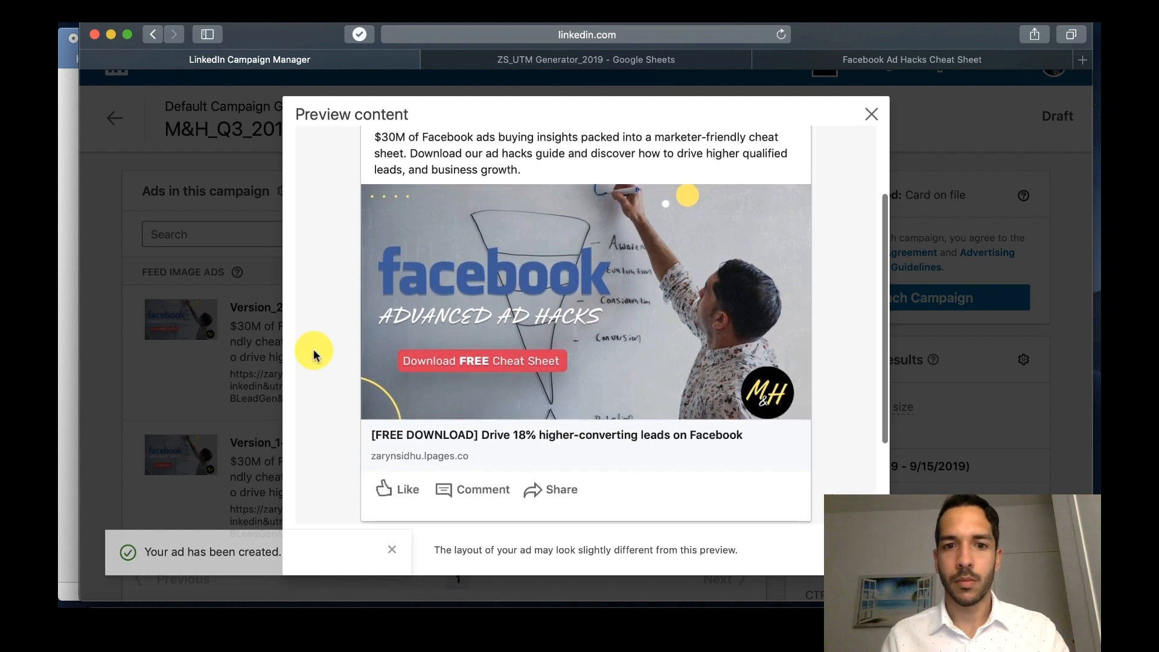
Step: Review the top of the Version_2-CTATest ad in the desktop preview, and check the whole ad in the mobile preview
{"action": "scroll", "coordinate": [356, 356], "scroll_direction": "up", "scroll_amount": 1}
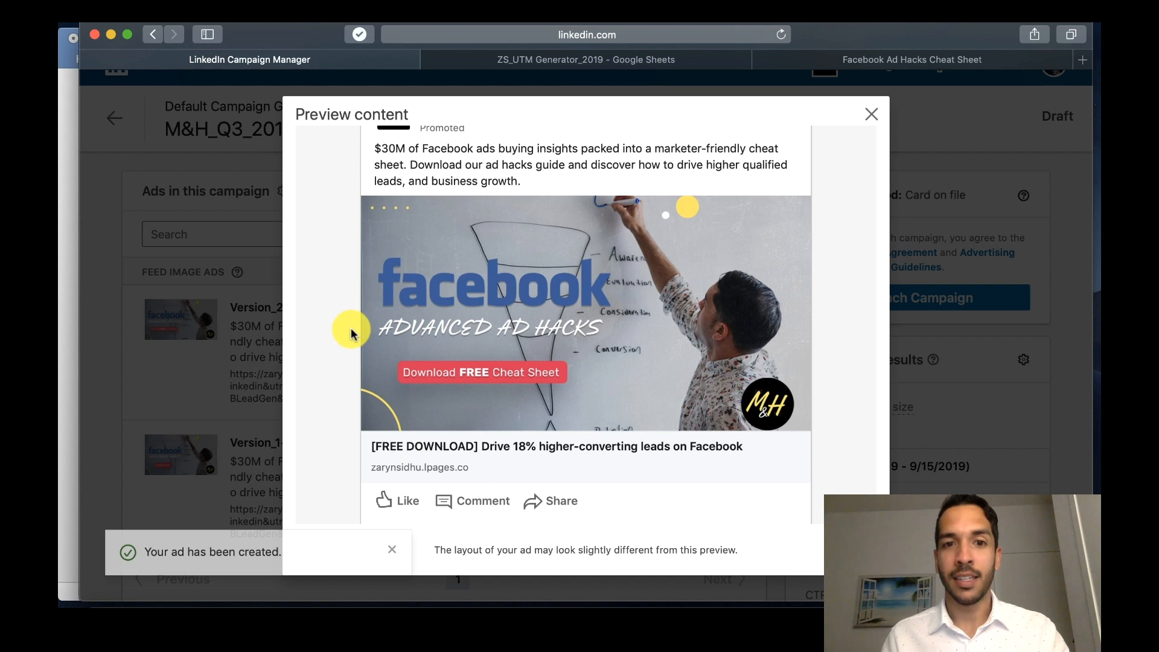
{"action": "scroll", "coordinate": [414, 393], "scroll_direction": "up", "scroll_amount": 3}
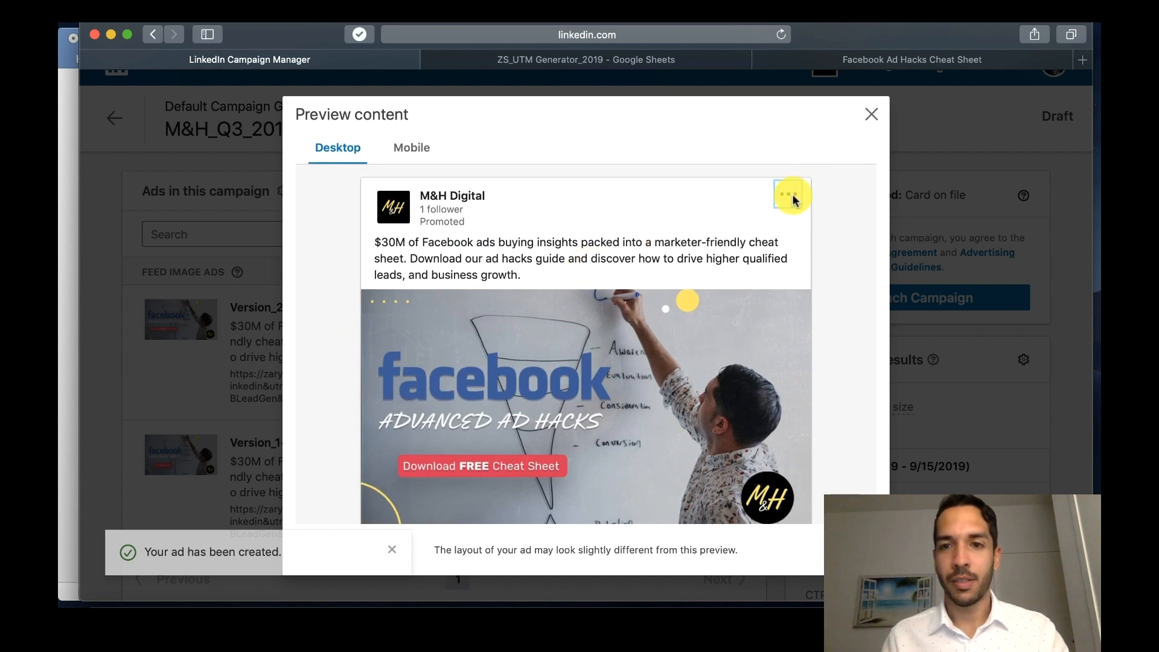
{"action": "left_click", "coordinate": [413, 148]}
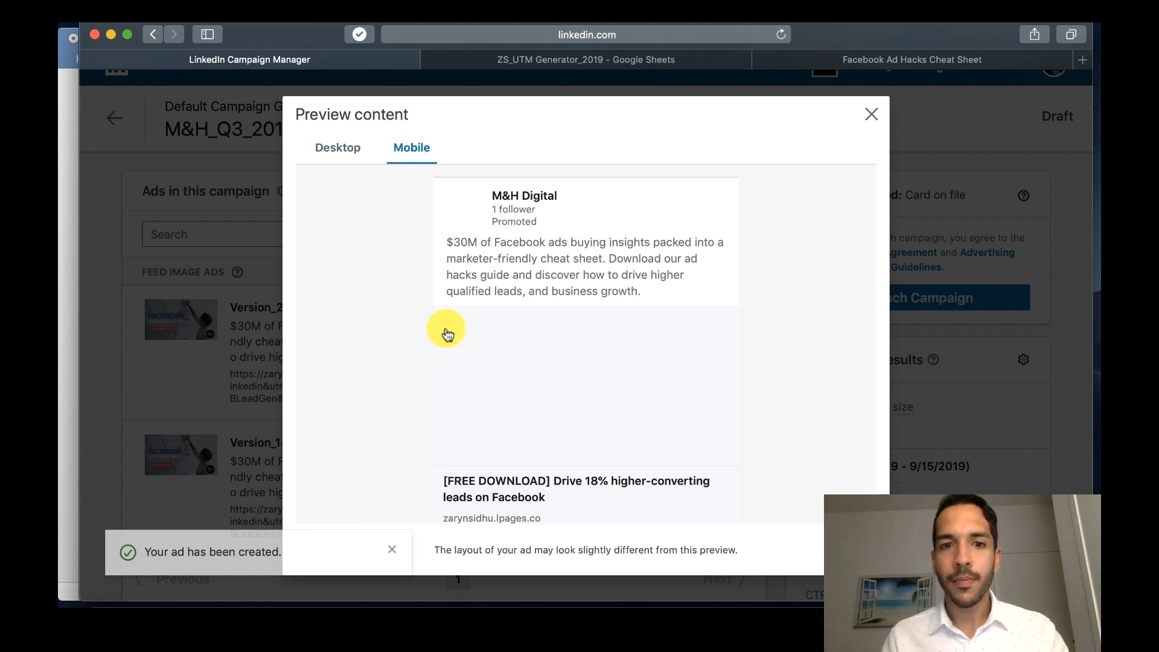
{"action": "scroll", "coordinate": [446, 335], "scroll_direction": "down", "scroll_amount": 2}
{"action": "scroll", "coordinate": [446, 335], "scroll_direction": "up", "scroll_amount": 2}
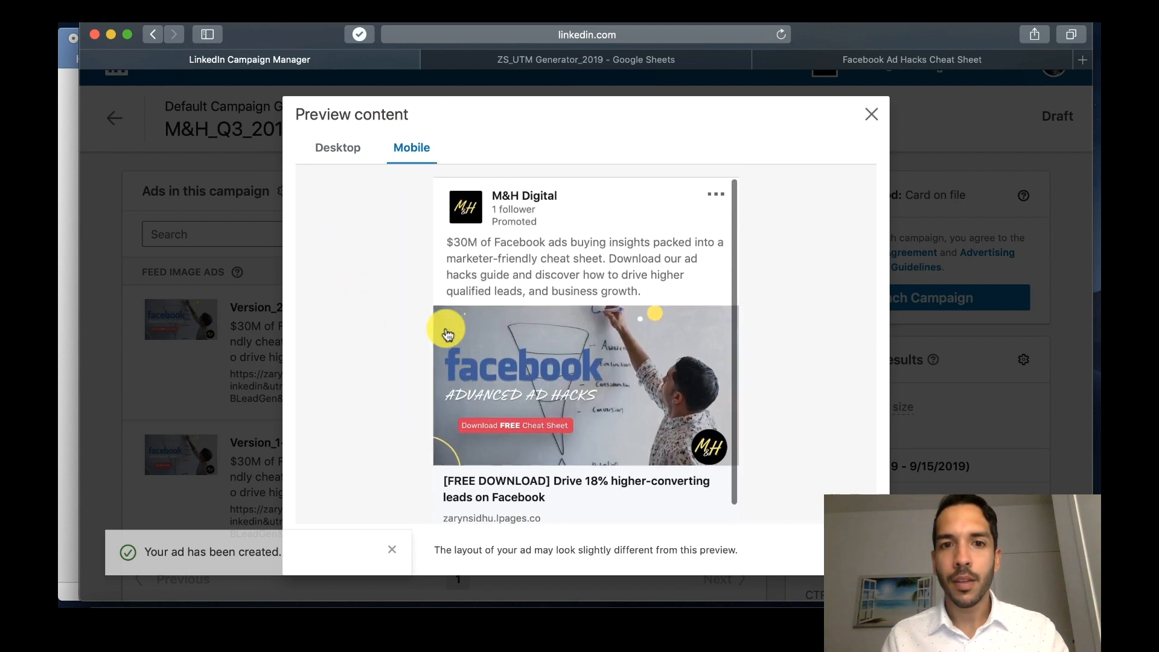
Step: Open the ad's landing page from the mobile preview, review its offer, and return to Campaign Manager
{"action": "left_click", "coordinate": [666, 283]}
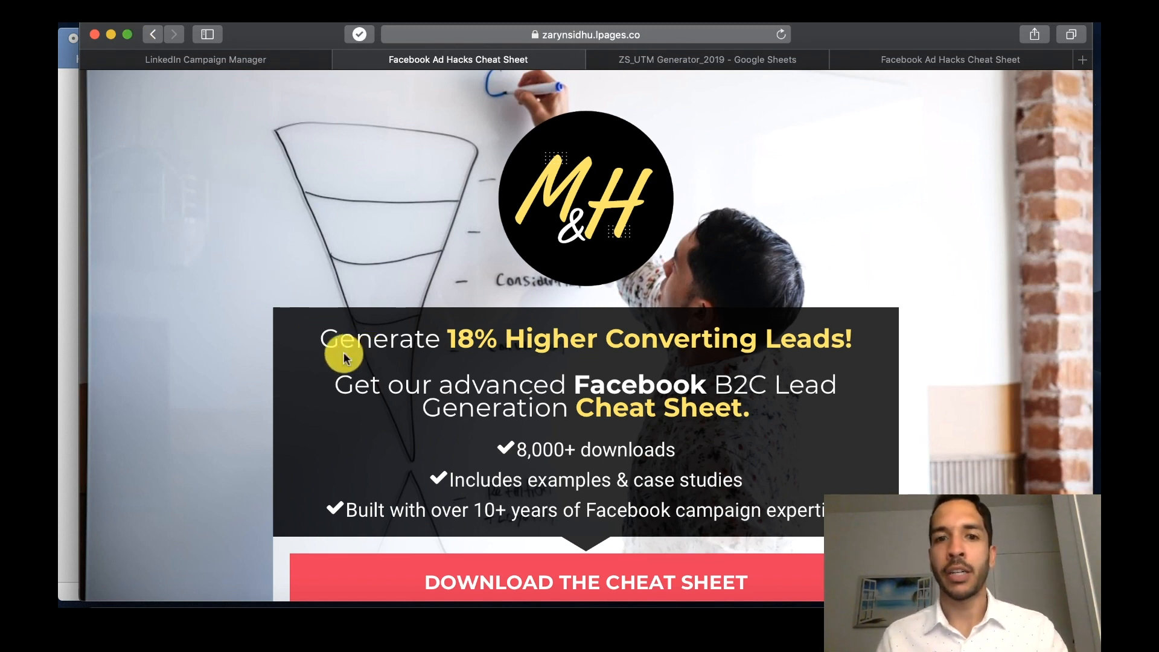
{"action": "scroll", "coordinate": [331, 393], "scroll_direction": "down", "scroll_amount": 1}
{"action": "scroll", "coordinate": [331, 392], "scroll_direction": "down", "scroll_amount": 1}
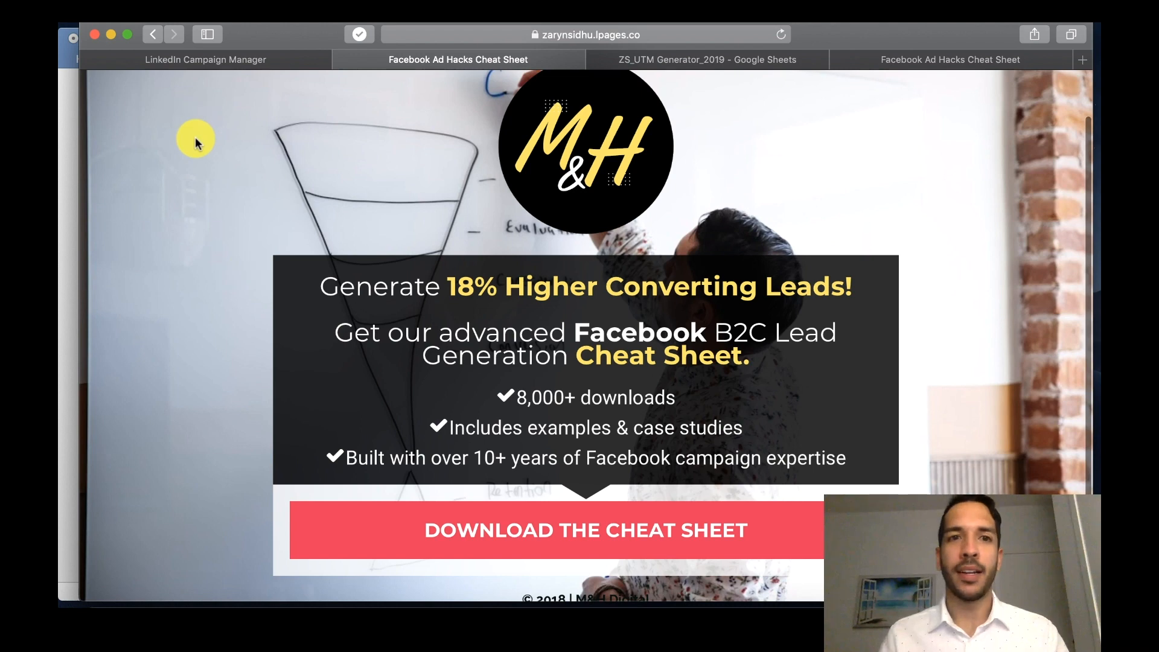
{"action": "left_click", "coordinate": [239, 61]}
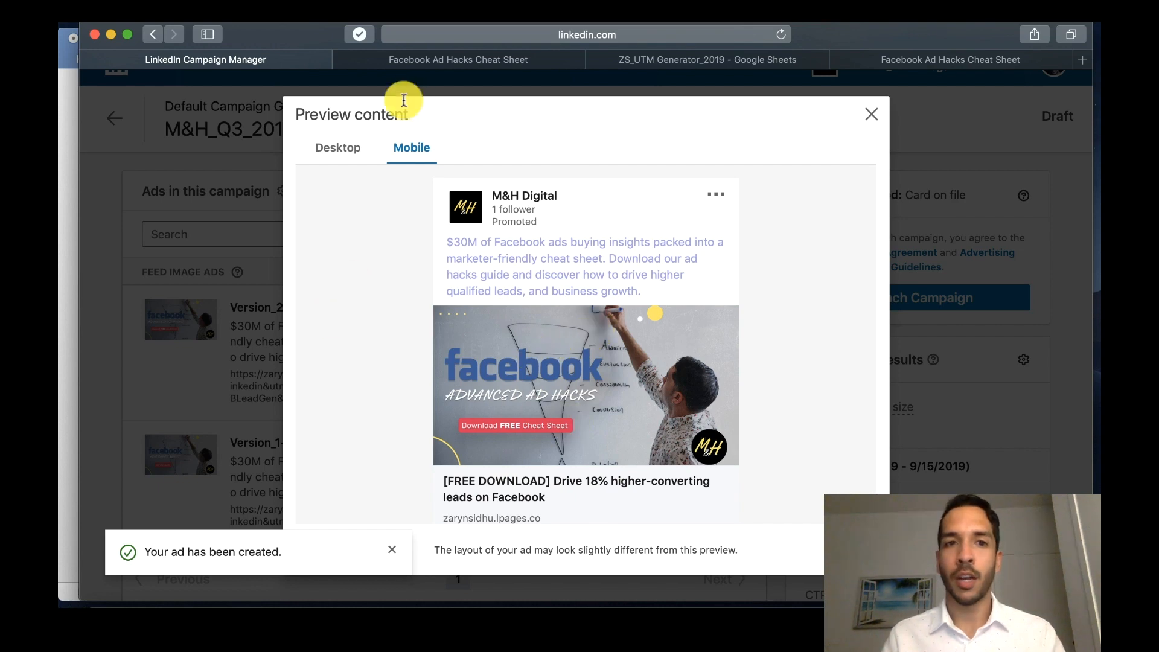
Step: Compare the ad's desktop preview with the Facebook Ad Hacks Cheat Sheet landing page for consistent imagery and messaging
{"action": "left_click", "coordinate": [336, 147]}
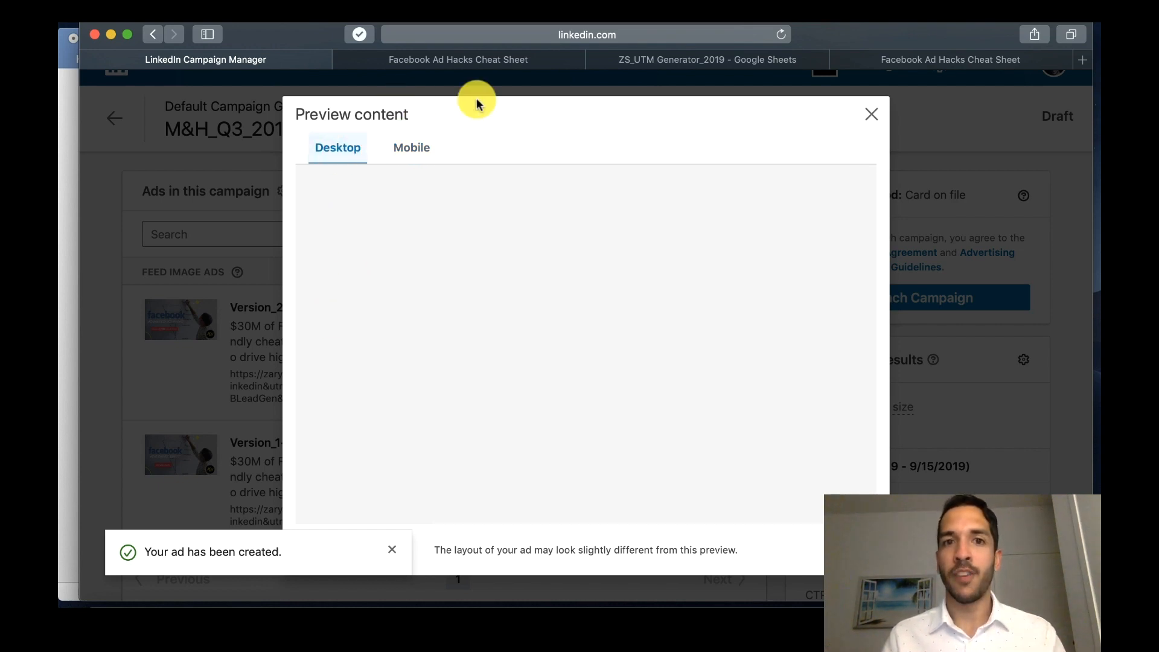
{"action": "left_click", "coordinate": [487, 59]}
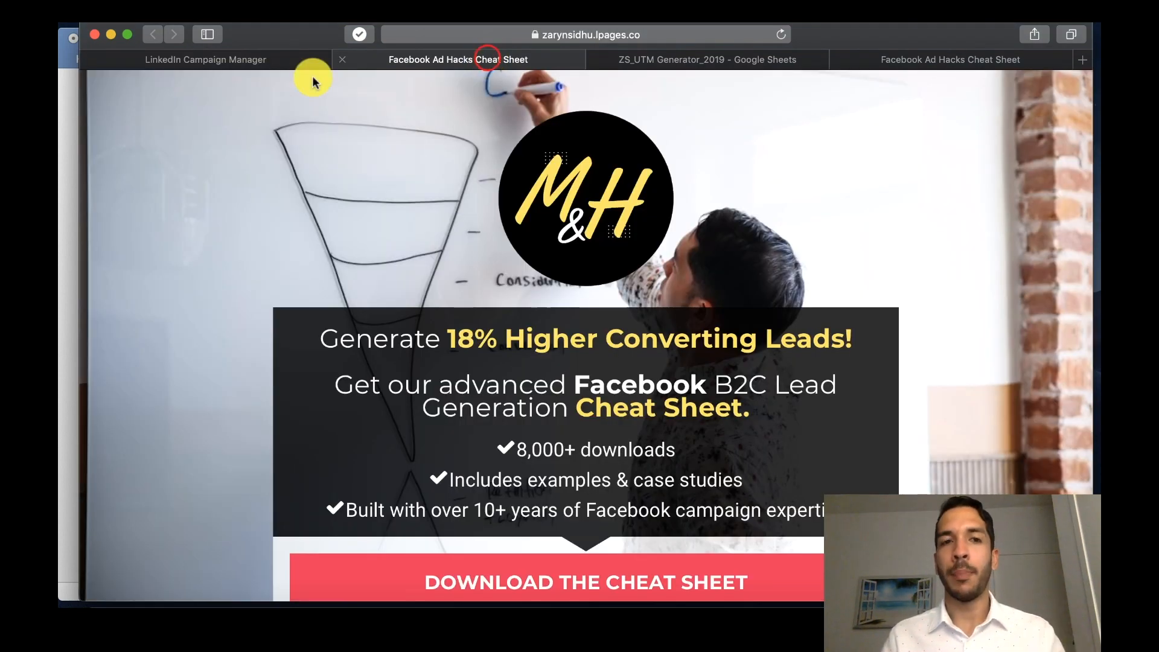
{"action": "left_click", "coordinate": [264, 58]}
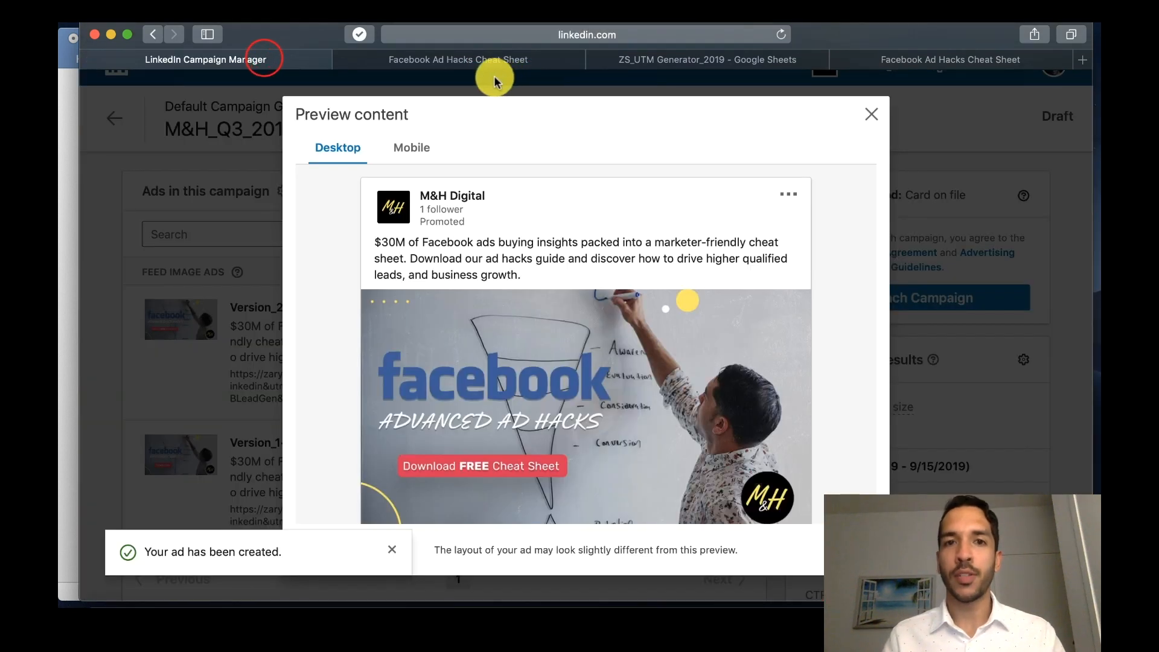
{"action": "left_click", "coordinate": [495, 66]}
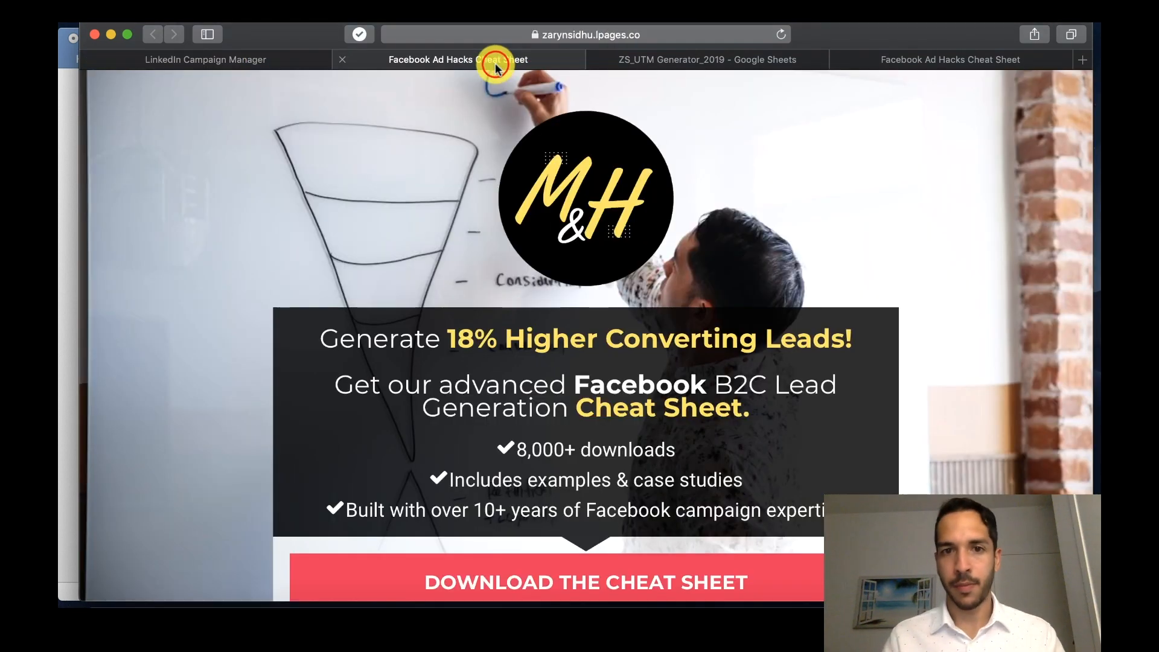
{"action": "left_click", "coordinate": [305, 61]}
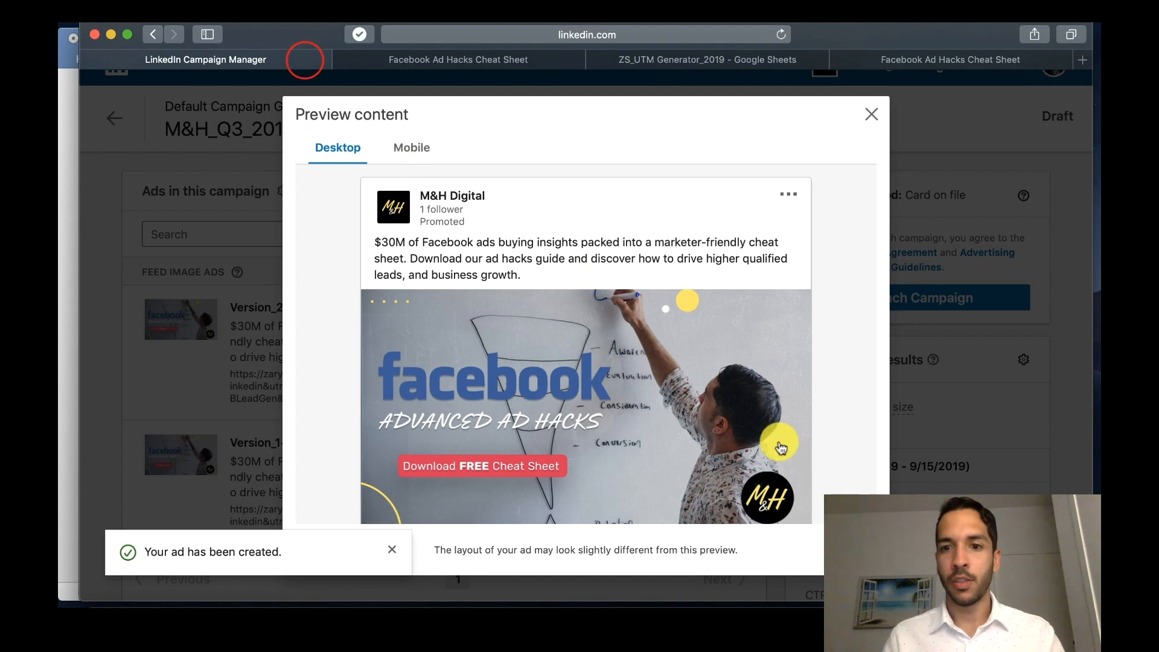
{"action": "left_click", "coordinate": [500, 61]}
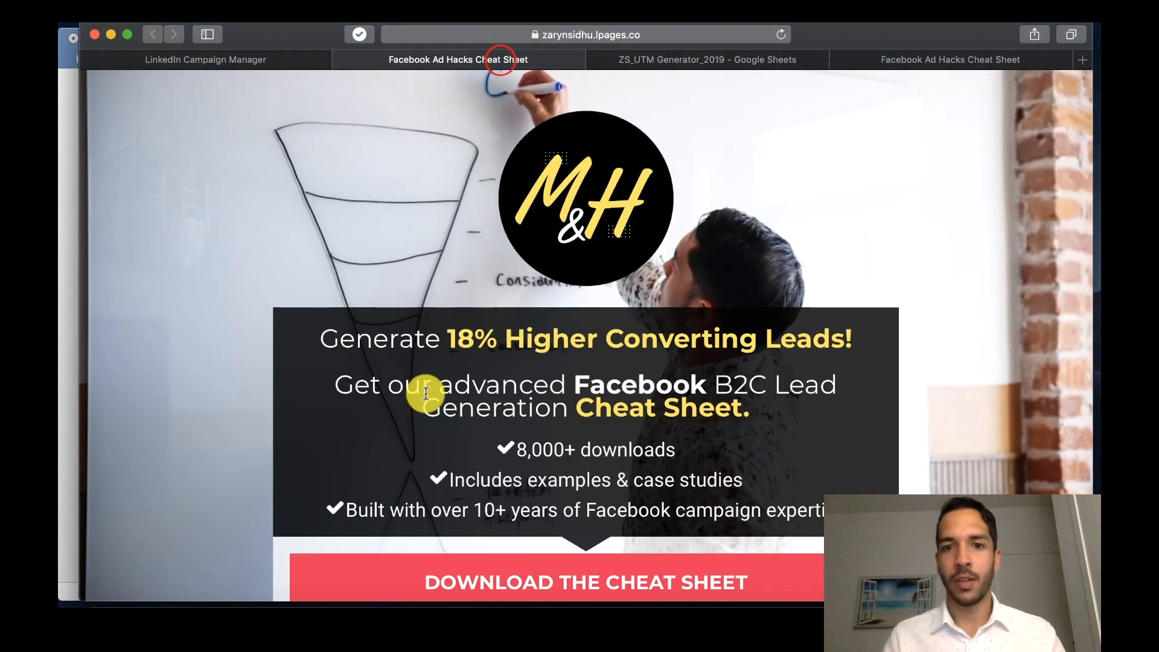
{"action": "scroll", "coordinate": [285, 202], "scroll_direction": "down", "scroll_amount": 2}
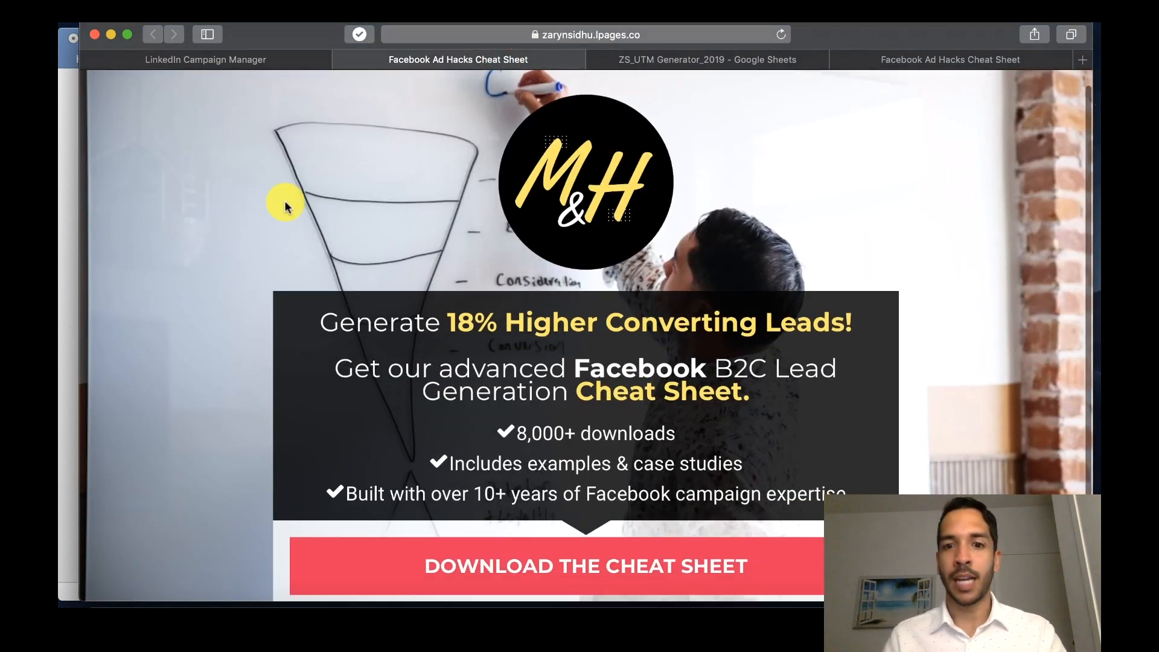
{"action": "left_click", "coordinate": [272, 65]}
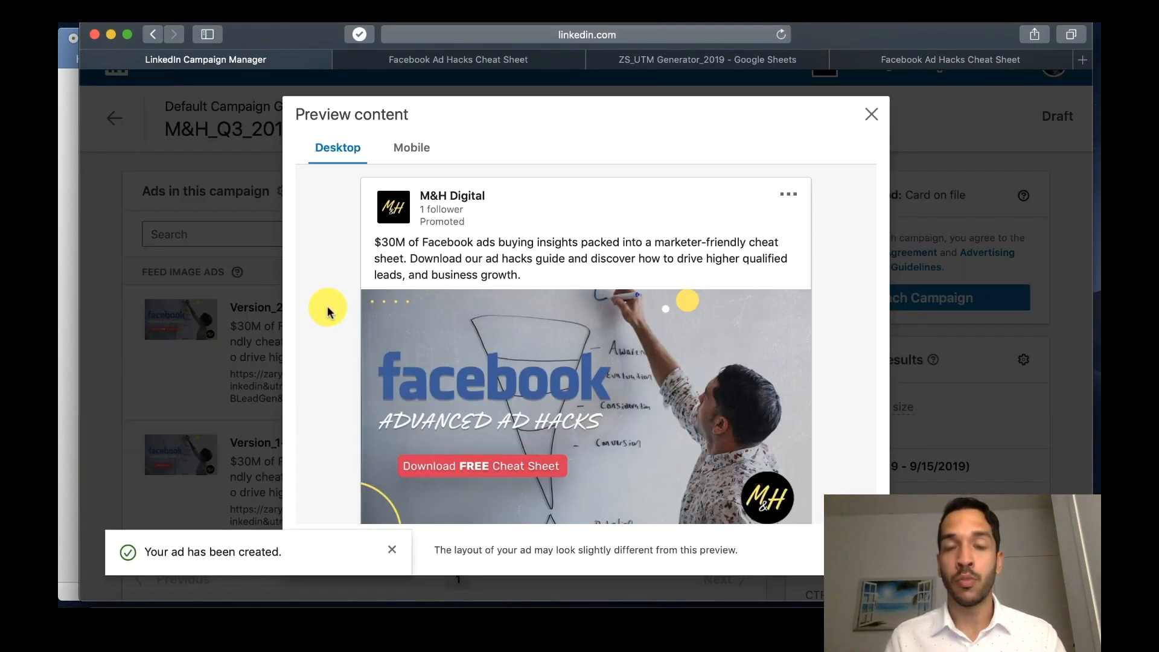
Step: Close the ad preview, launch the M&H_Q3_2019_Traffic_LM_FBHacksCheatSheet_ campaign, and return to the campaign list without the ad-created notification
{"action": "left_click", "coordinate": [872, 116]}
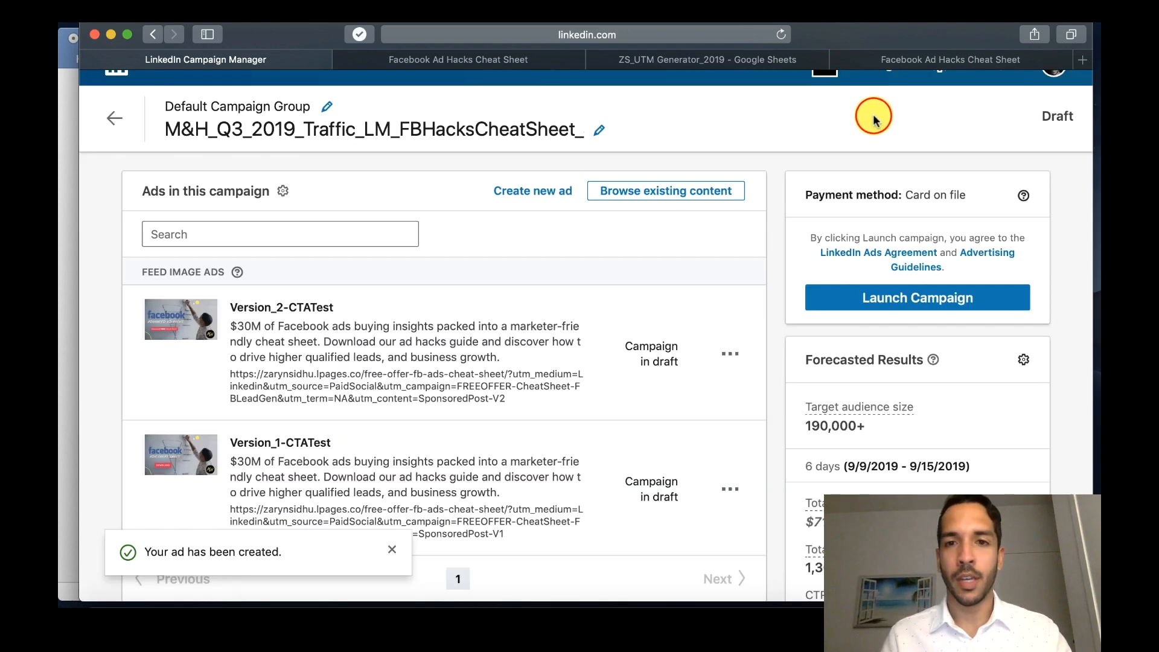
{"action": "scroll", "coordinate": [694, 283], "scroll_direction": "down", "scroll_amount": 5}
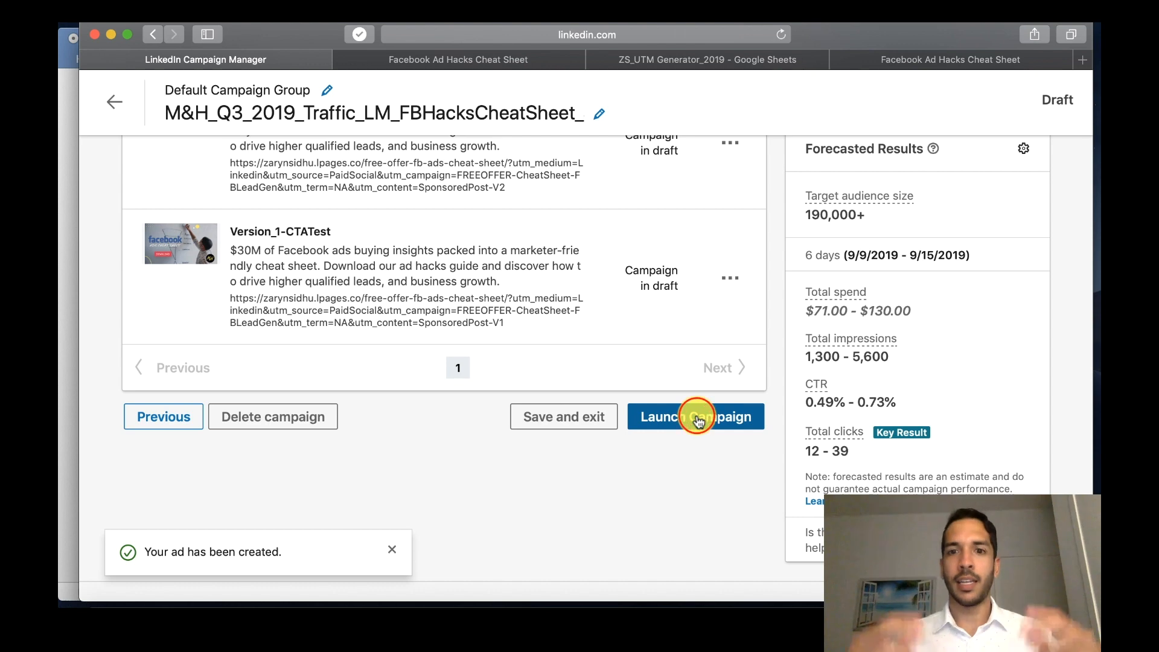
{"action": "left_click", "coordinate": [696, 421]}
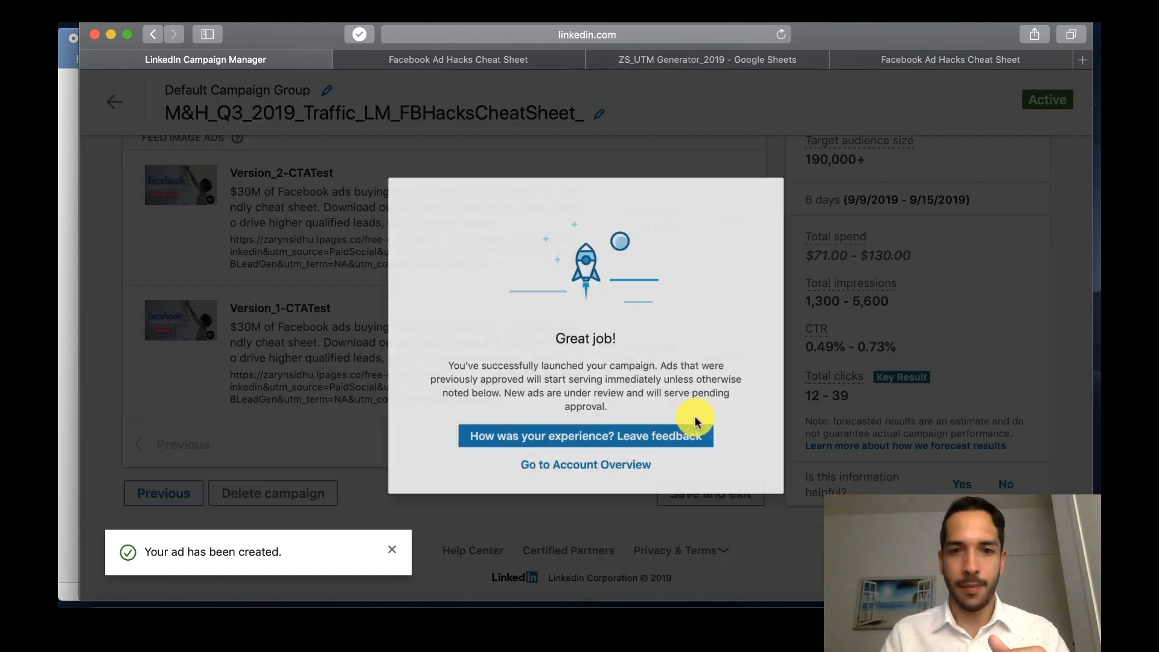
{"action": "left_click", "coordinate": [603, 483]}
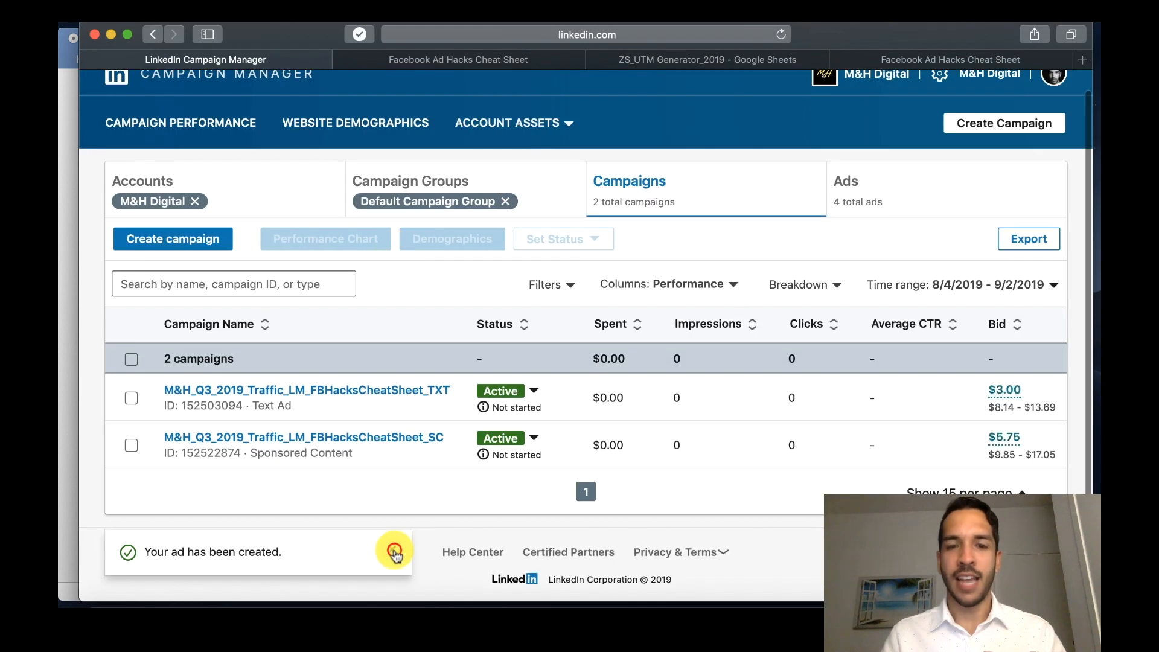
{"action": "left_click", "coordinate": [393, 549]}
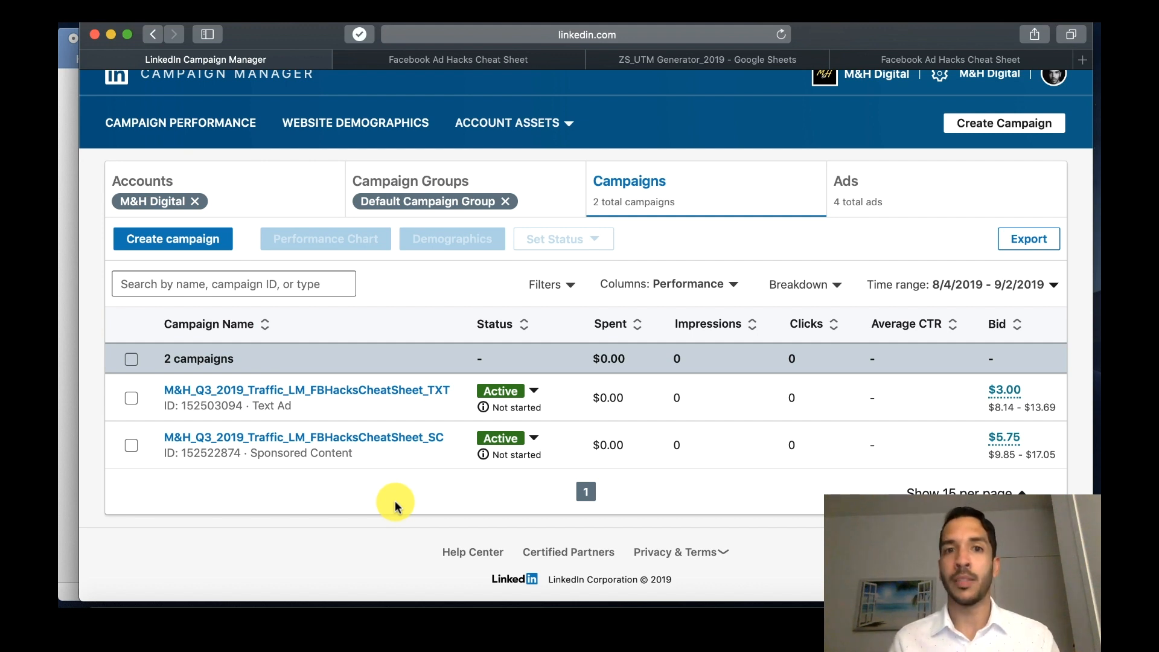
Step: Open the account's Insight Tag website tracking and show the installation options for the tag
{"action": "left_click", "coordinate": [567, 124]}
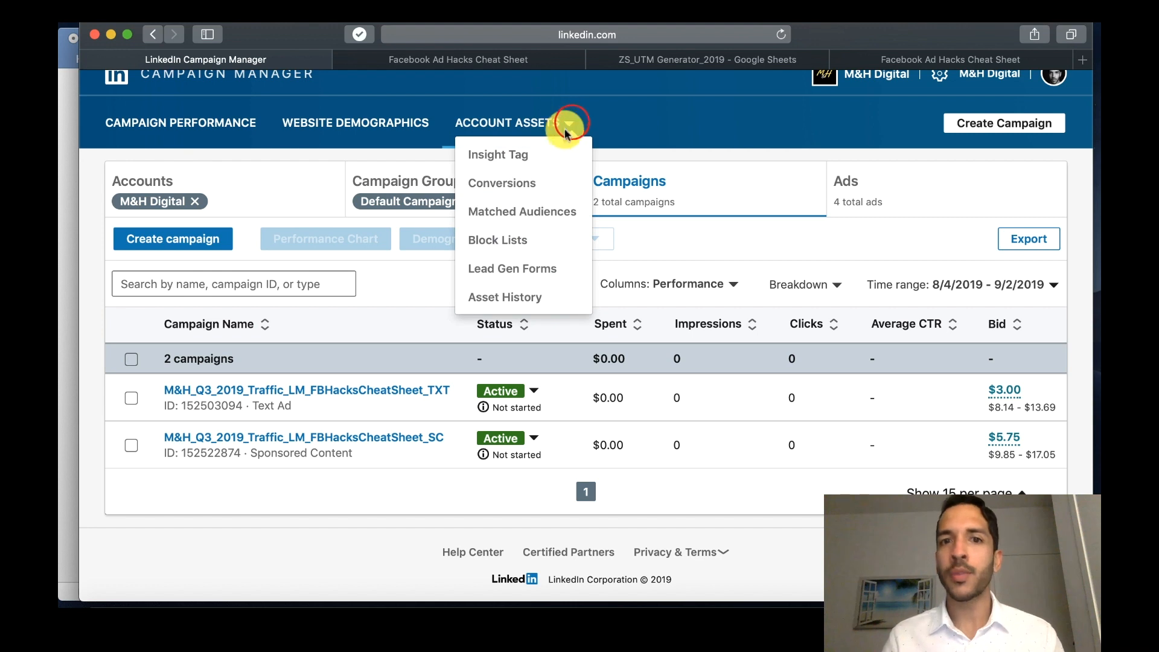
{"action": "left_click", "coordinate": [524, 158]}
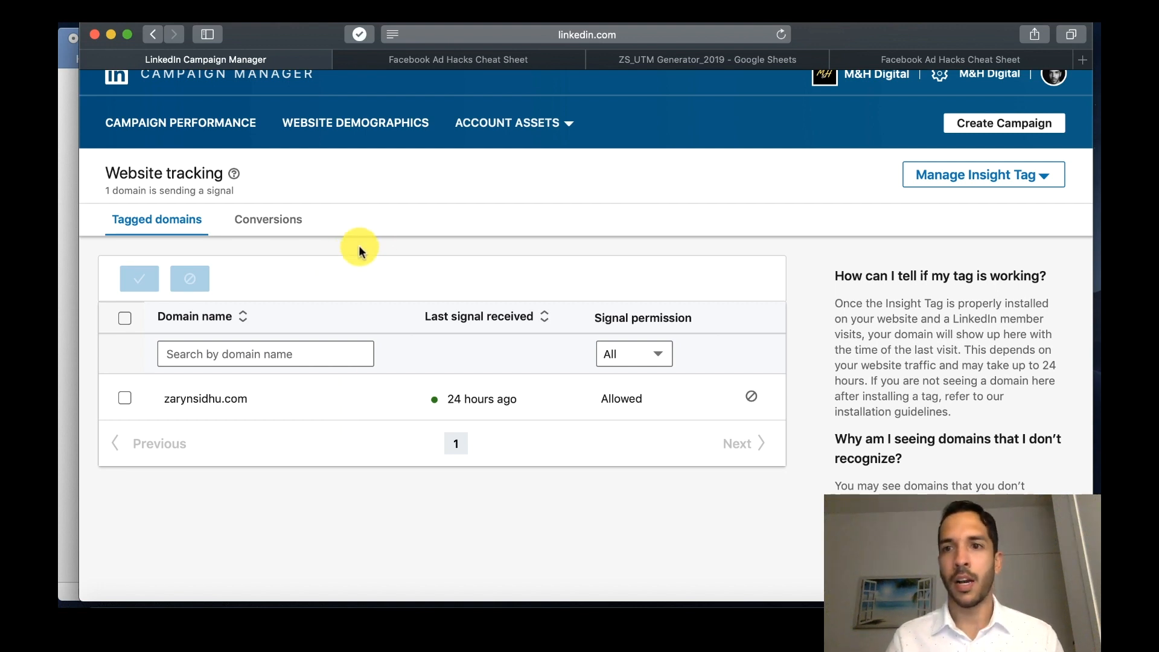
{"action": "left_click", "coordinate": [1038, 175]}
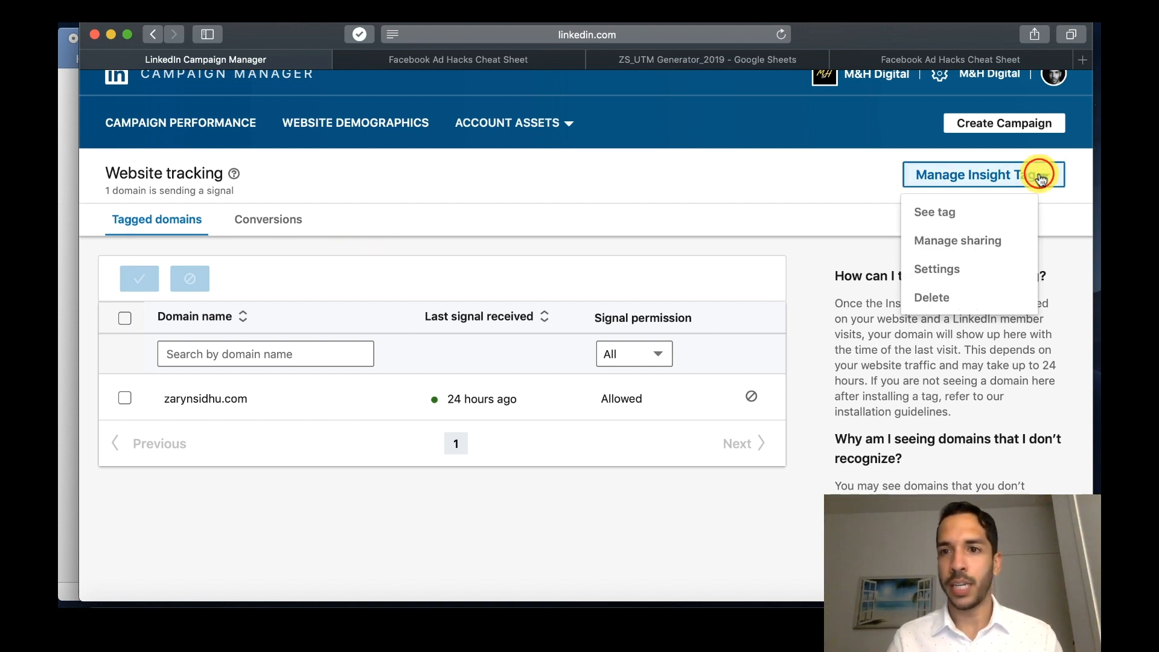
{"action": "left_click", "coordinate": [965, 218]}
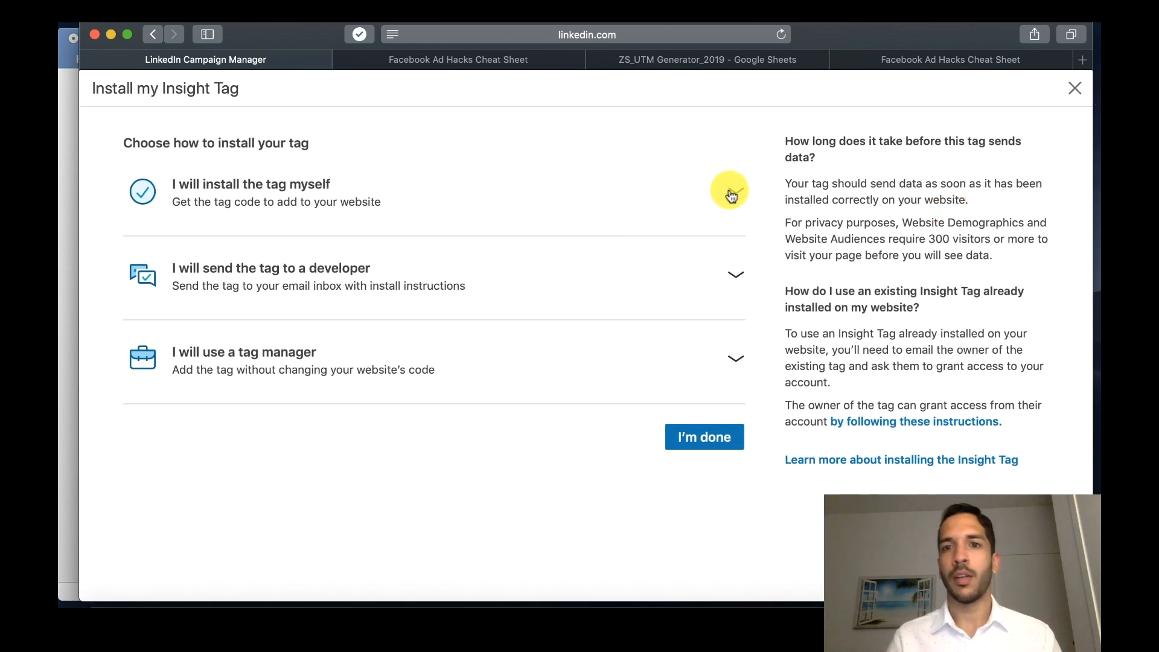
Step: Review the tag manager installation option with its partner ID and supported tag managers, and close the installation instructions
{"action": "left_click", "coordinate": [738, 357]}
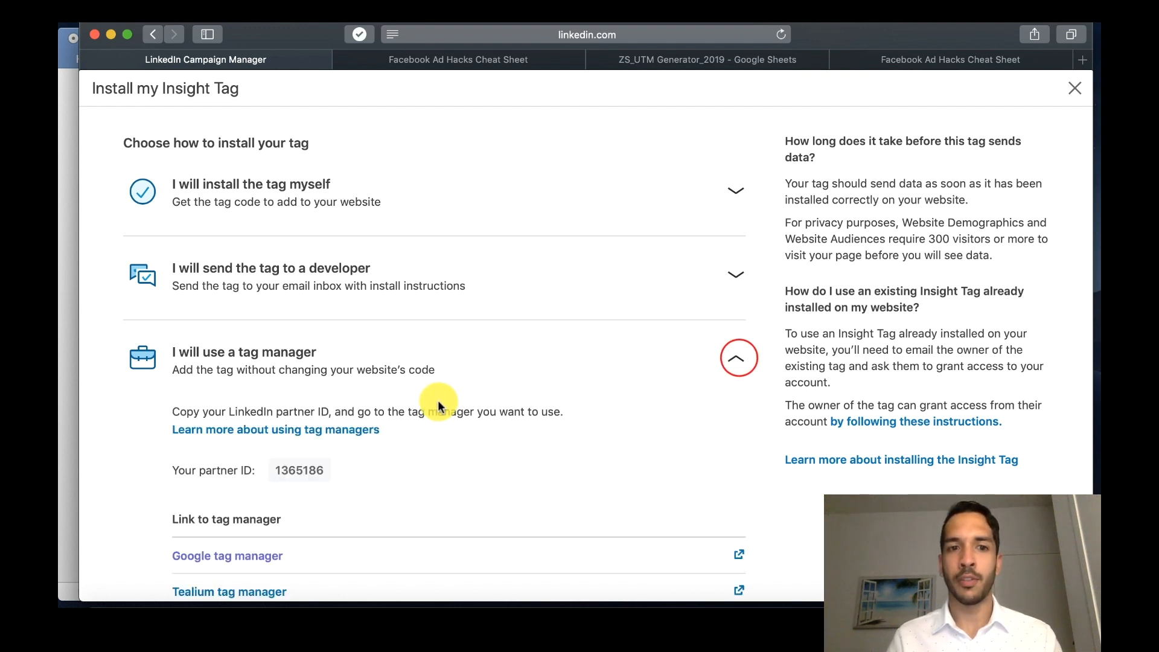
{"action": "scroll", "coordinate": [440, 401], "scroll_direction": "down", "scroll_amount": 2}
{"action": "scroll", "coordinate": [437, 400], "scroll_direction": "down", "scroll_amount": 2}
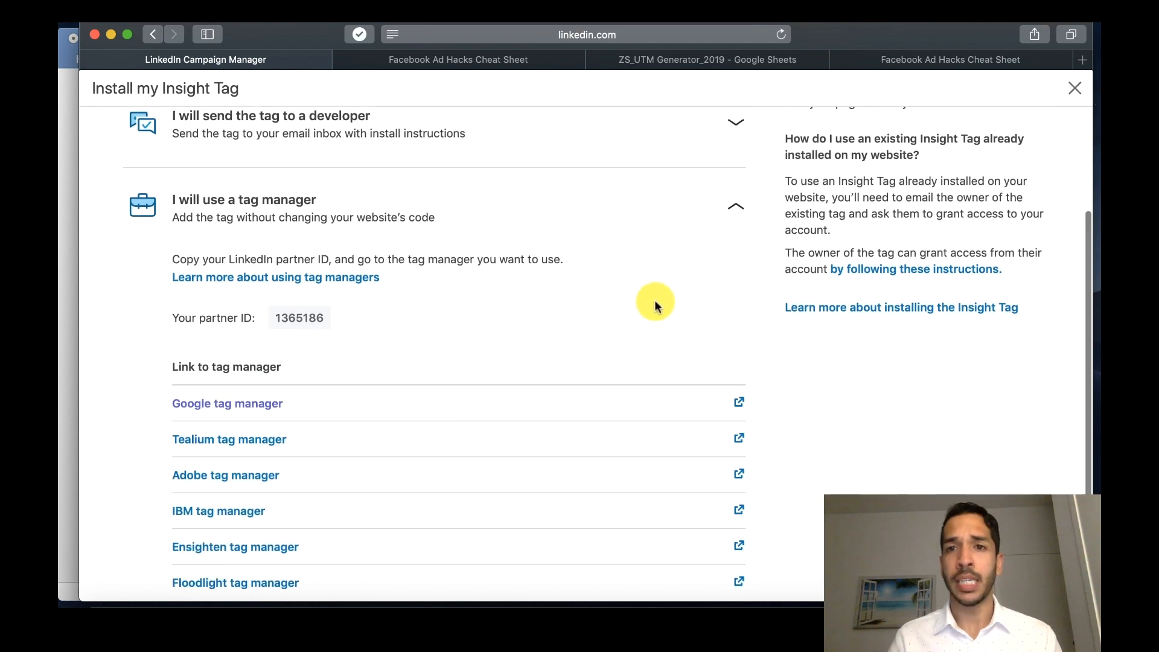
{"action": "scroll", "coordinate": [526, 292], "scroll_direction": "up", "scroll_amount": 2}
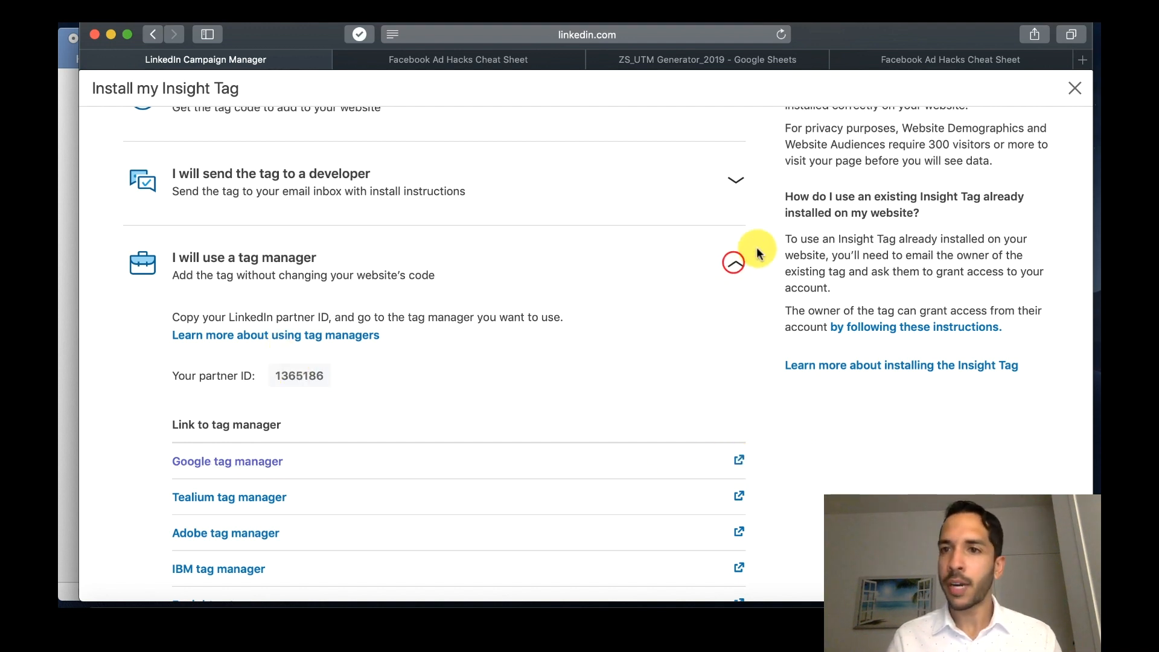
{"action": "left_click", "coordinate": [1080, 87]}
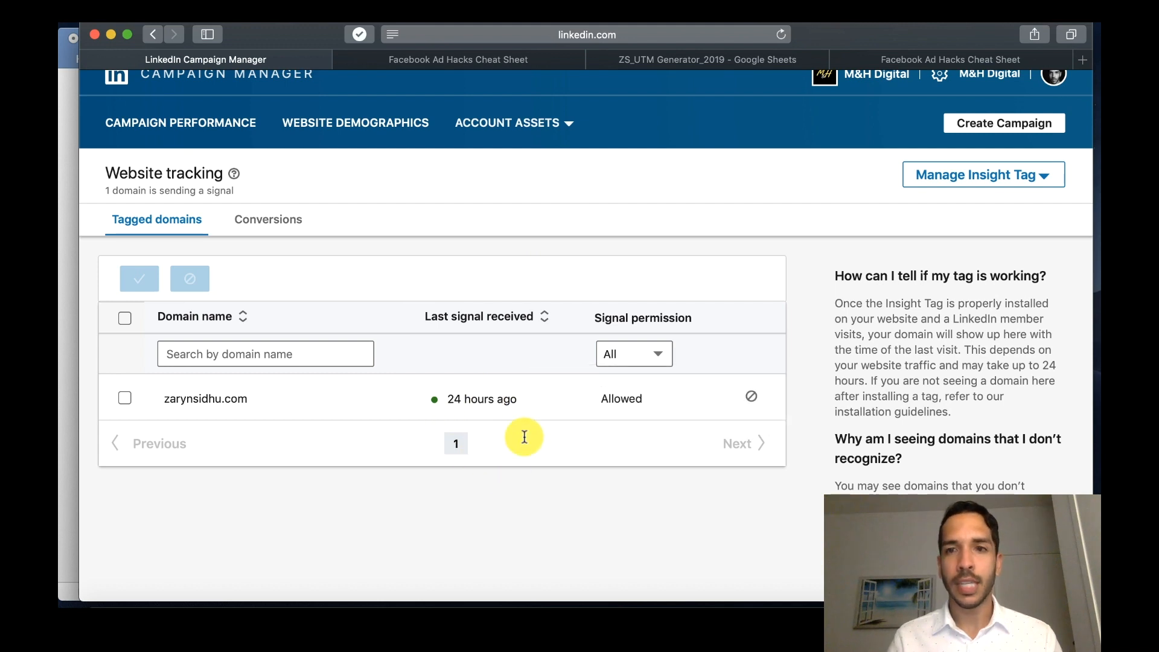
Step: Open the website demographics for M&H Digital and read the audience size threshold needed for demographic insights
{"action": "left_click", "coordinate": [567, 125]}
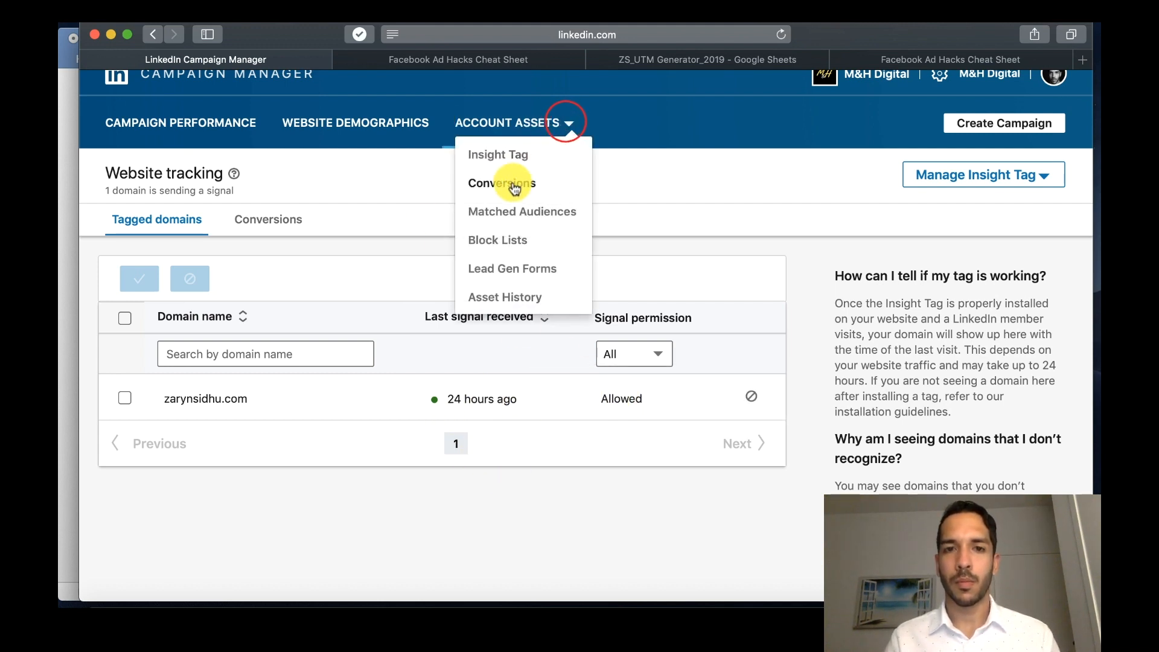
{"action": "left_click", "coordinate": [388, 128]}
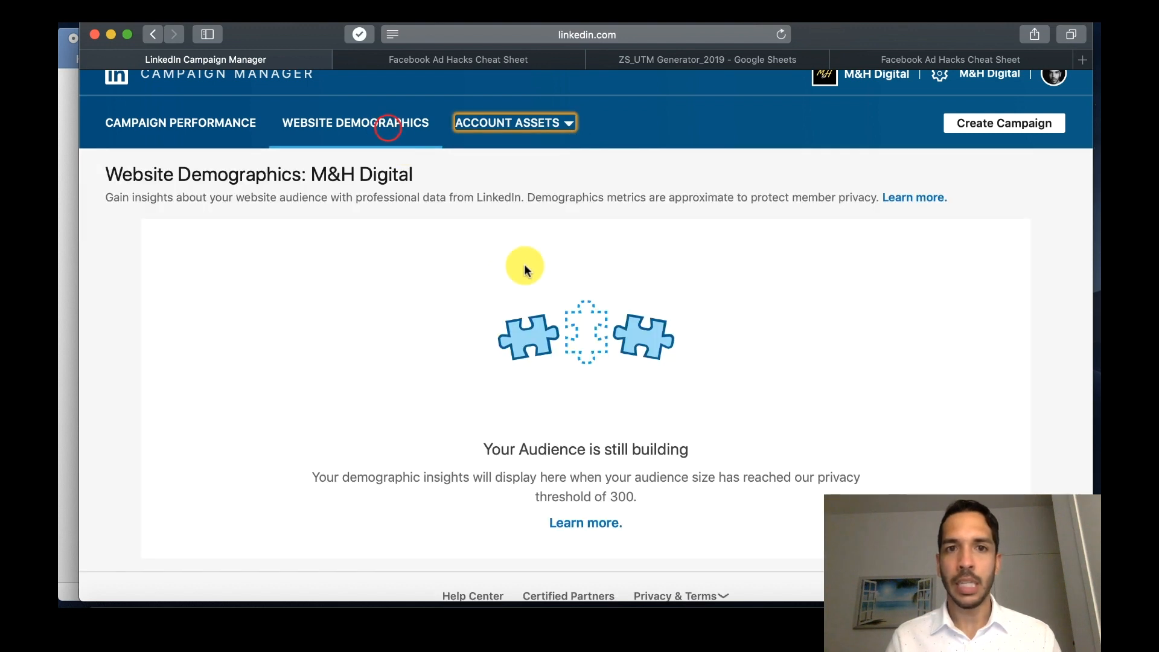
{"action": "left_click_drag", "start_coordinate": [638, 492], "coordinate": [607, 492]}
{"action": "scroll", "coordinate": [464, 386], "scroll_direction": "down", "scroll_amount": 3}
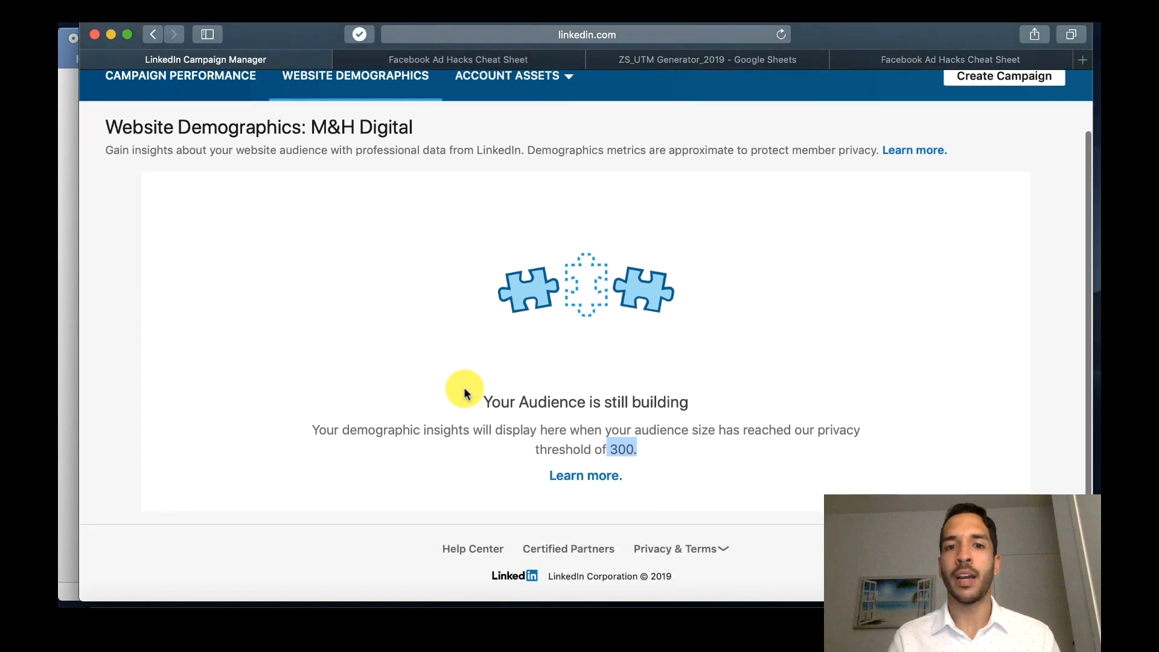
{"action": "left_click", "coordinate": [647, 357]}
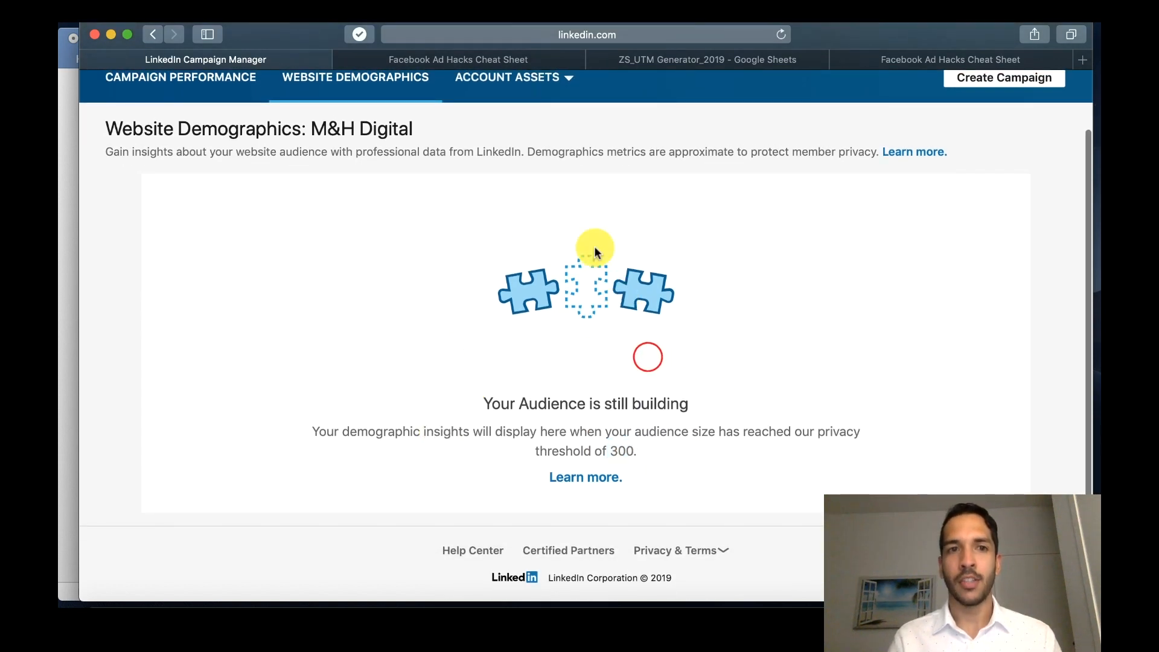
{"action": "scroll", "coordinate": [518, 341], "scroll_direction": "up", "scroll_amount": 1}
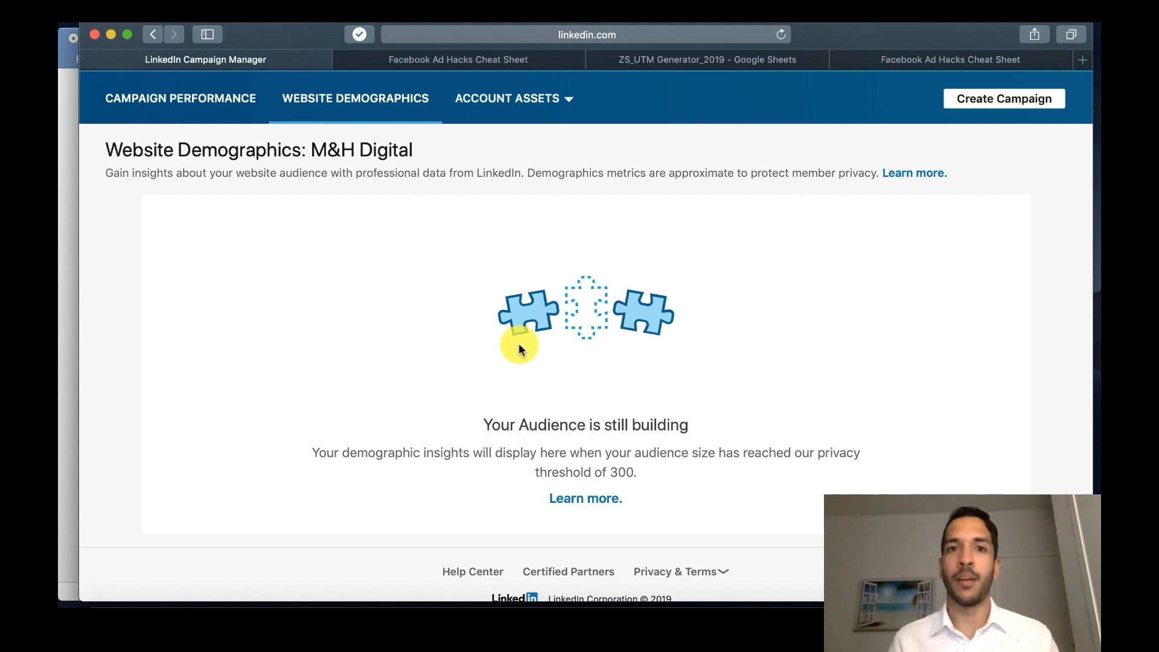
Step: Open the account's block lists for excluding domains and mobile apps from LinkedIn Audience Network placements
{"action": "left_click", "coordinate": [568, 100]}
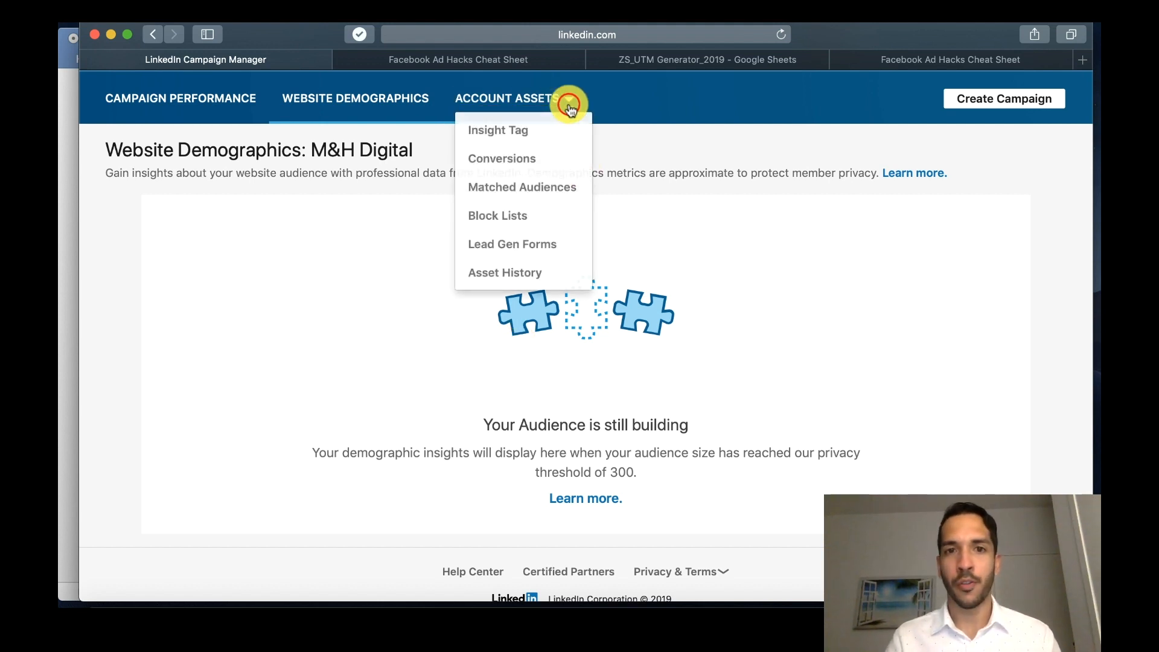
{"action": "left_click", "coordinate": [521, 222]}
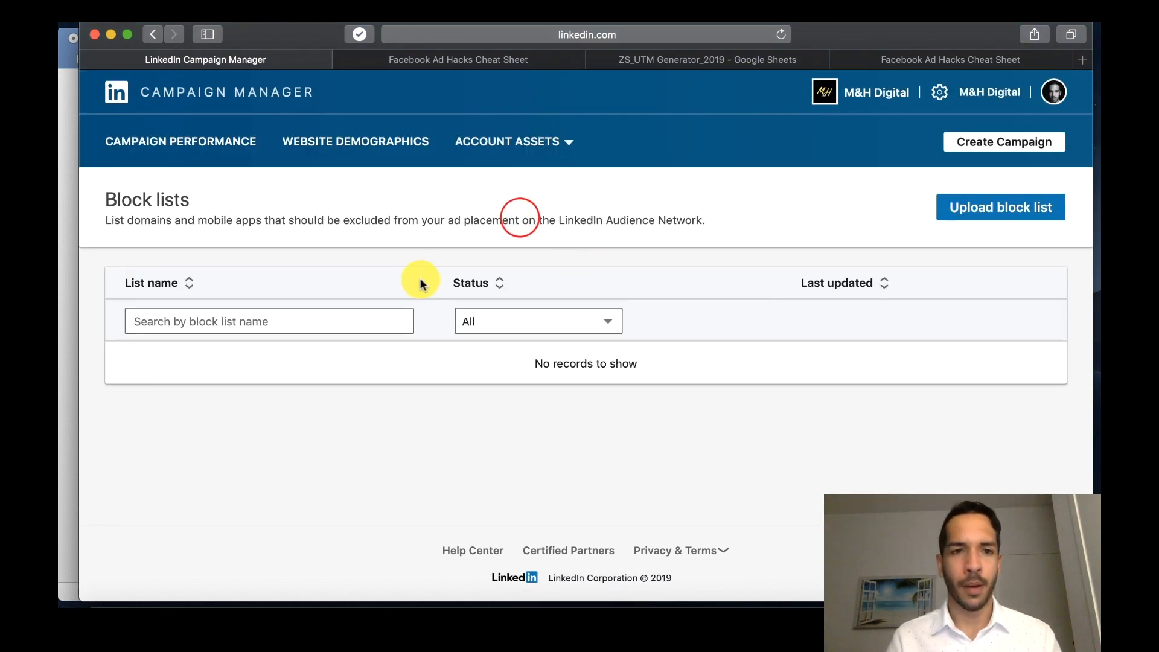
Step: Review the block list upload form with its file guidelines, and close it without uploading a list
{"action": "left_click", "coordinate": [1027, 207]}
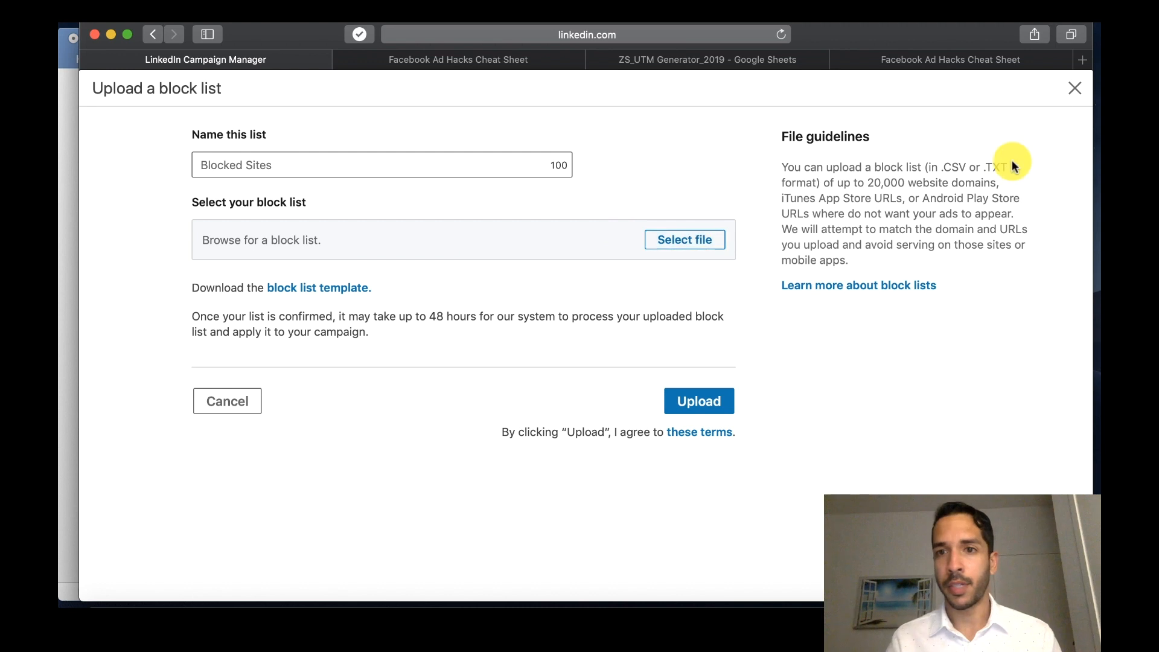
{"action": "left_click", "coordinate": [1075, 91]}
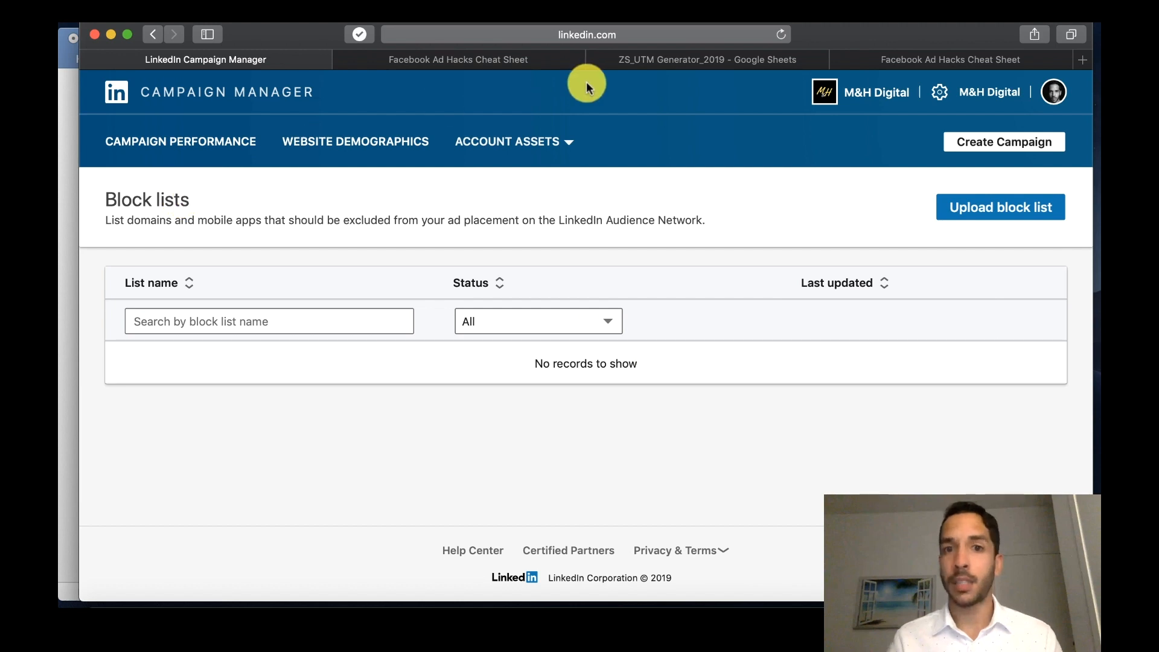
Step: Open the account's matched audiences, review the form for creating a lookalike audience, and close it
{"action": "left_click", "coordinate": [576, 144]}
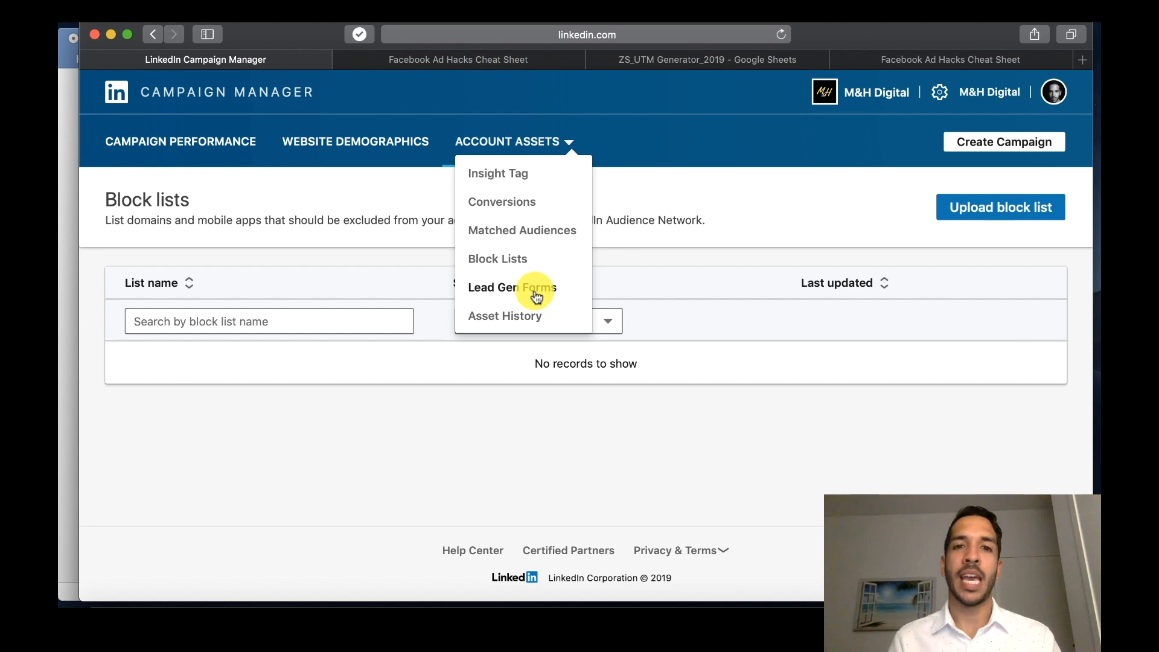
{"action": "left_click", "coordinate": [543, 232]}
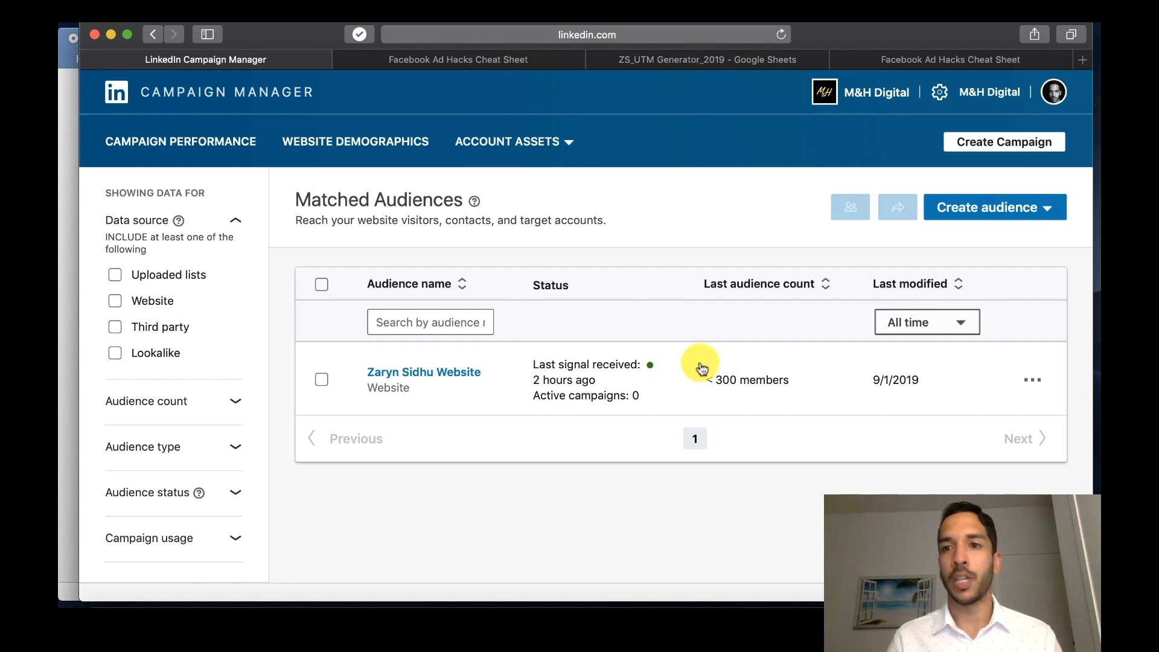
{"action": "left_click", "coordinate": [1046, 208]}
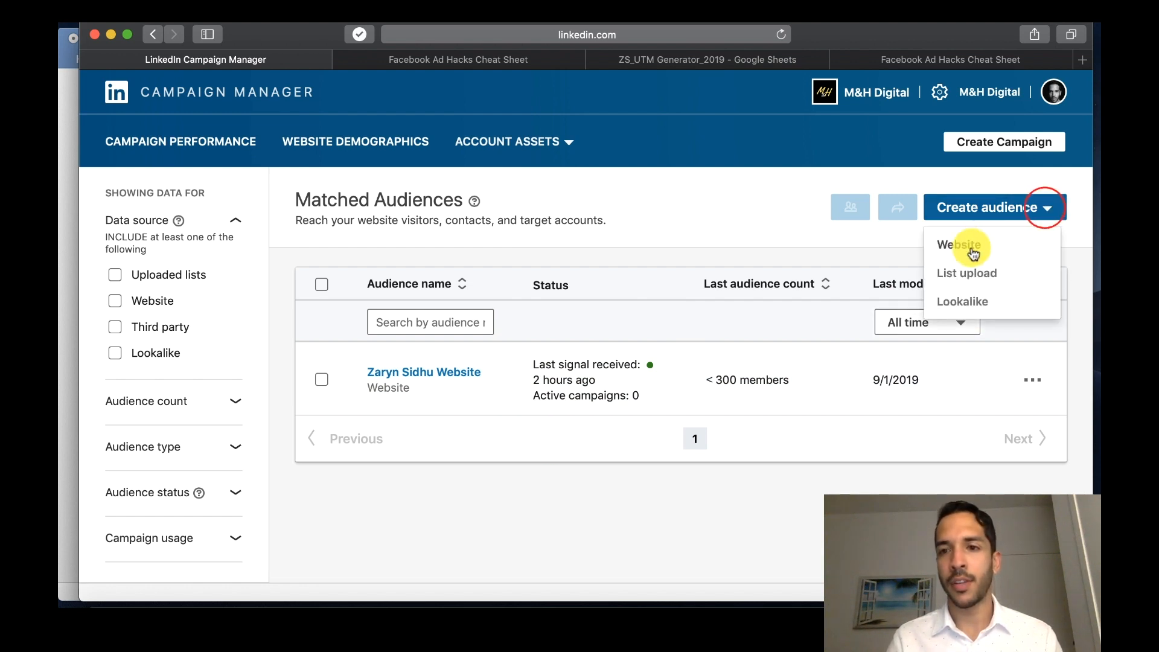
{"action": "left_click", "coordinate": [962, 305]}
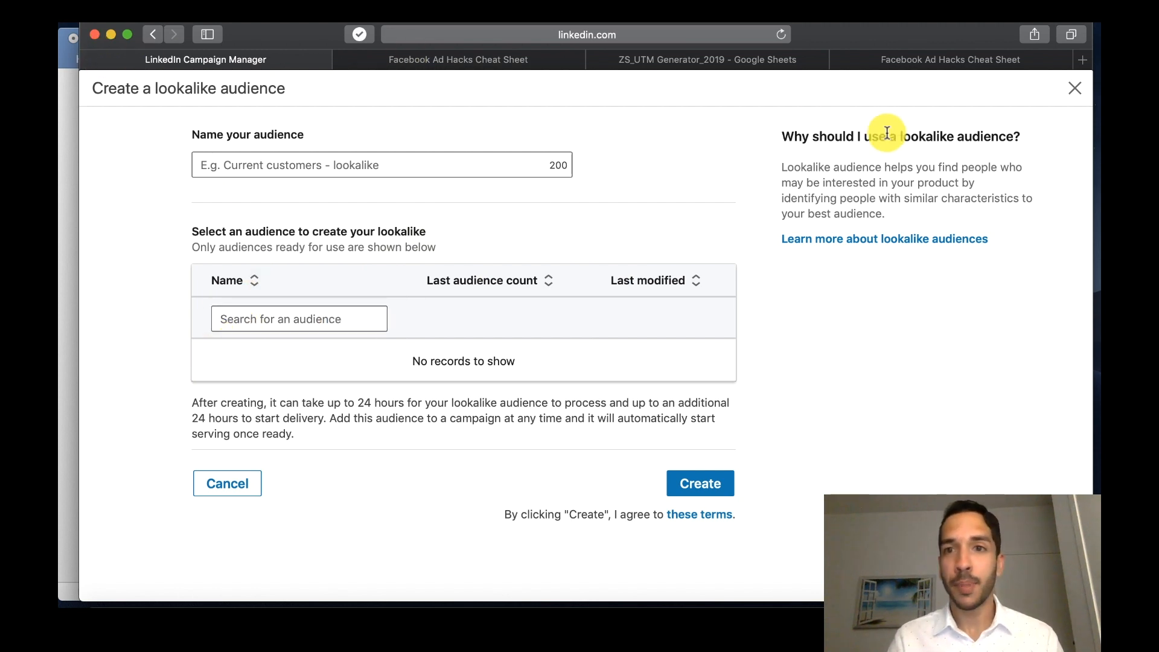
{"action": "left_click", "coordinate": [1074, 88]}
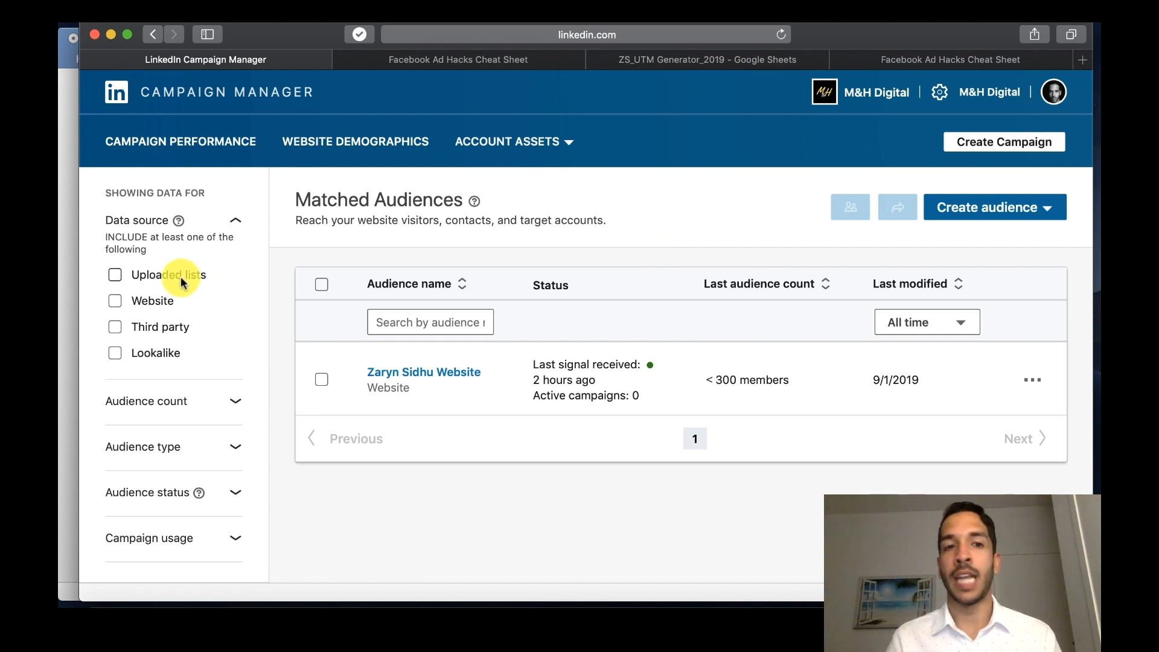
Step: Filter the matched audiences by uploaded lists, website and third party in turn, clearing each data source filter again
{"action": "left_click", "coordinate": [115, 276]}
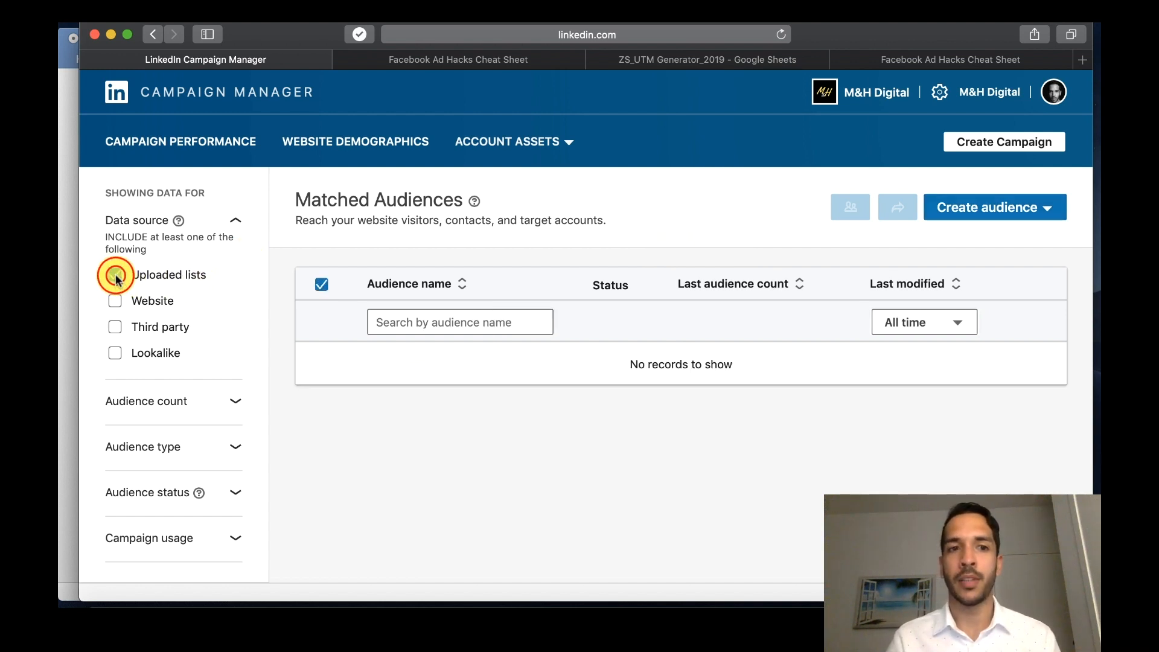
{"action": "left_click", "coordinate": [115, 276]}
{"action": "left_click", "coordinate": [115, 301]}
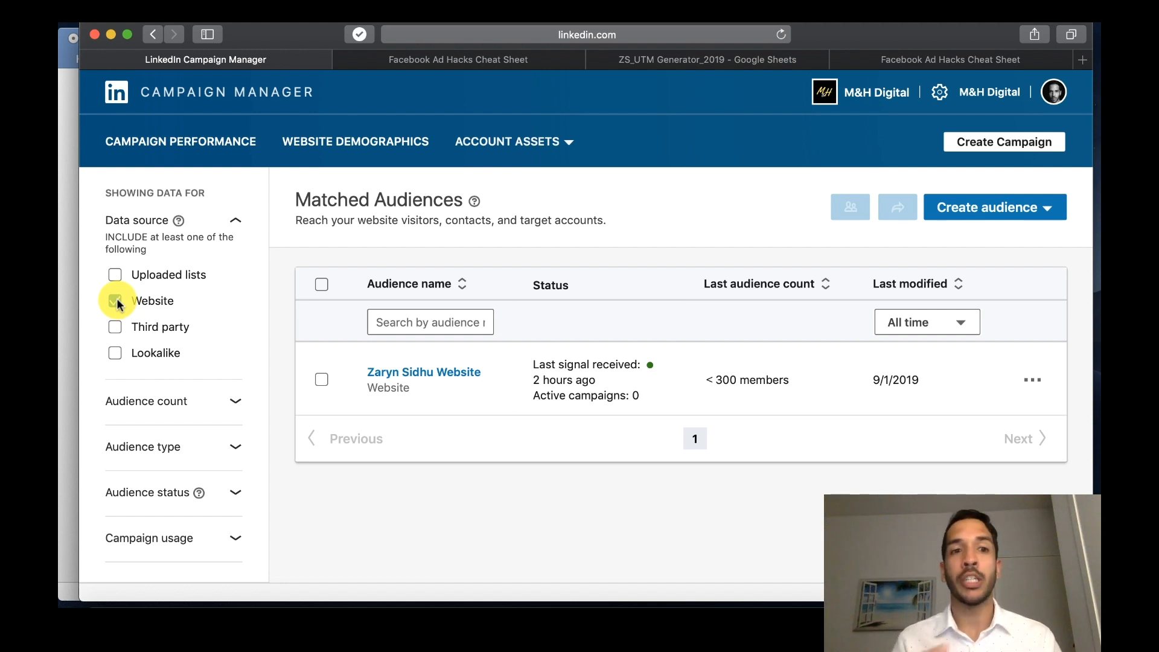
{"action": "left_click", "coordinate": [115, 301]}
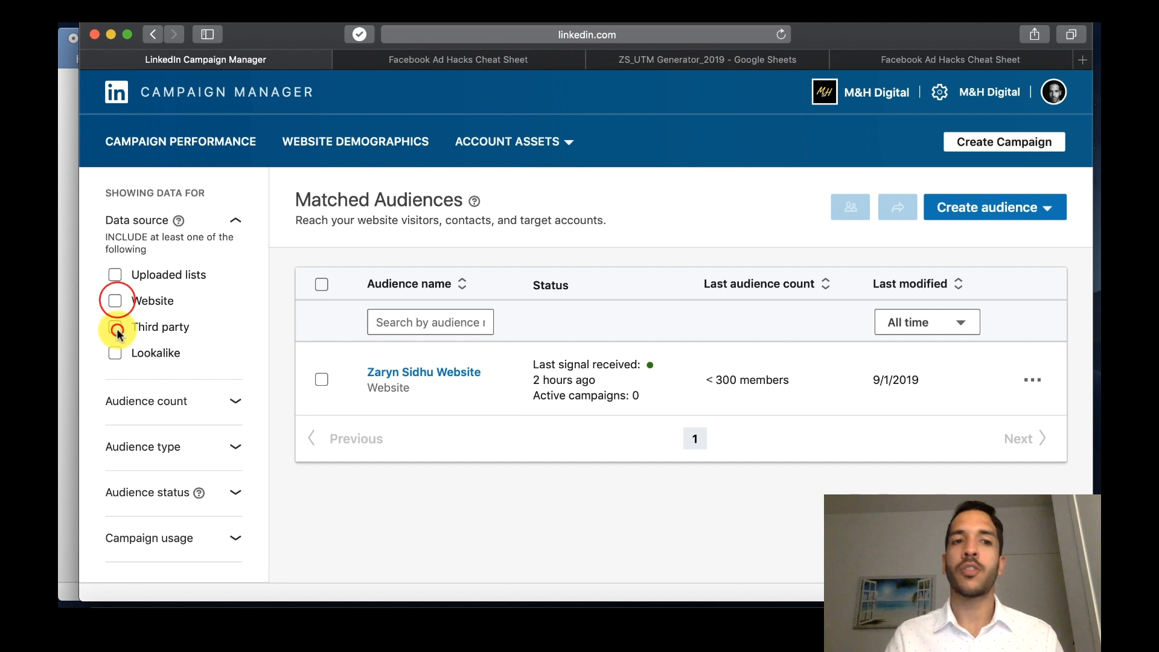
{"action": "left_click", "coordinate": [115, 328]}
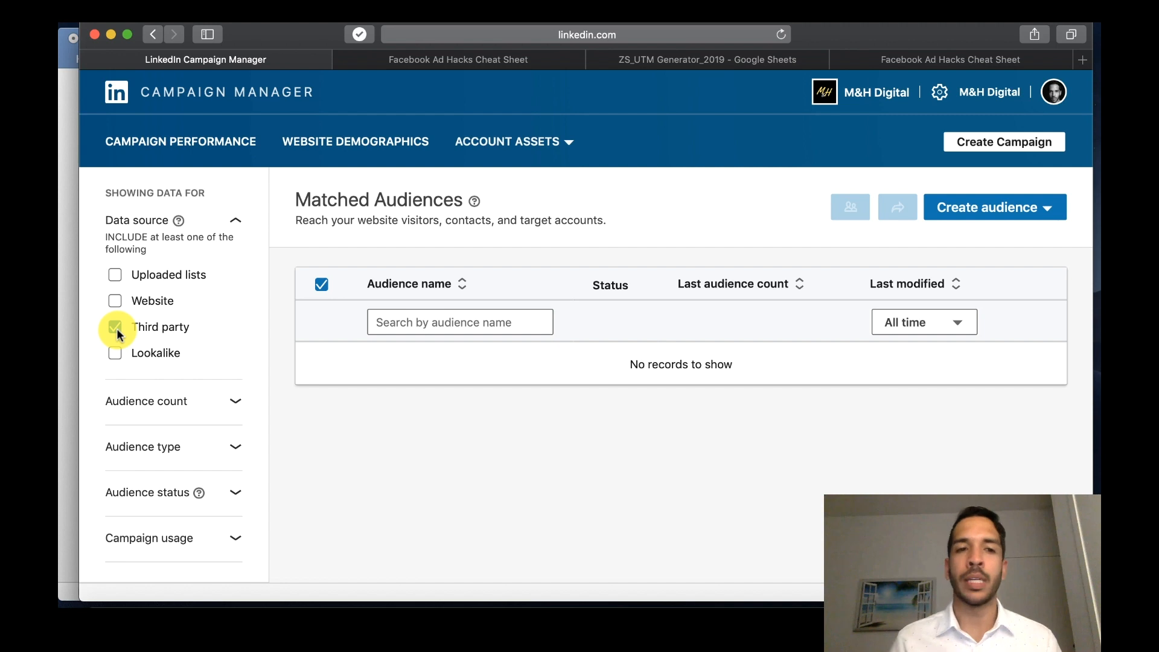
{"action": "left_click", "coordinate": [117, 331]}
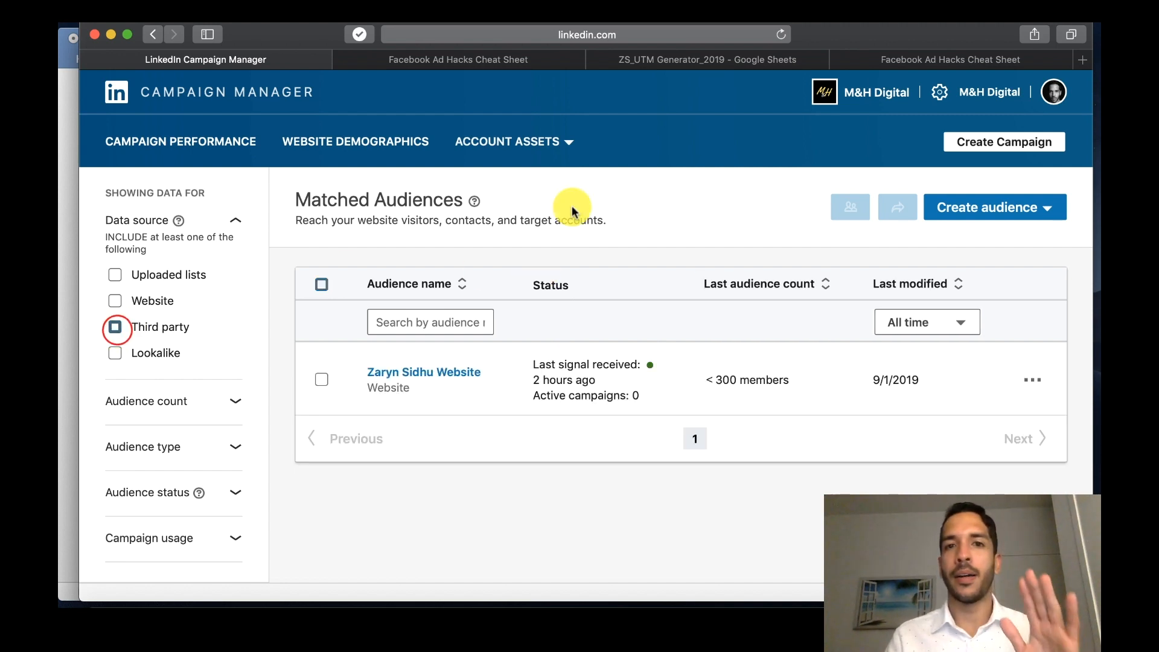
Step: Open the account's conversions and start creating a new conversion
{"action": "left_click", "coordinate": [565, 150]}
{"action": "left_click", "coordinate": [567, 146]}
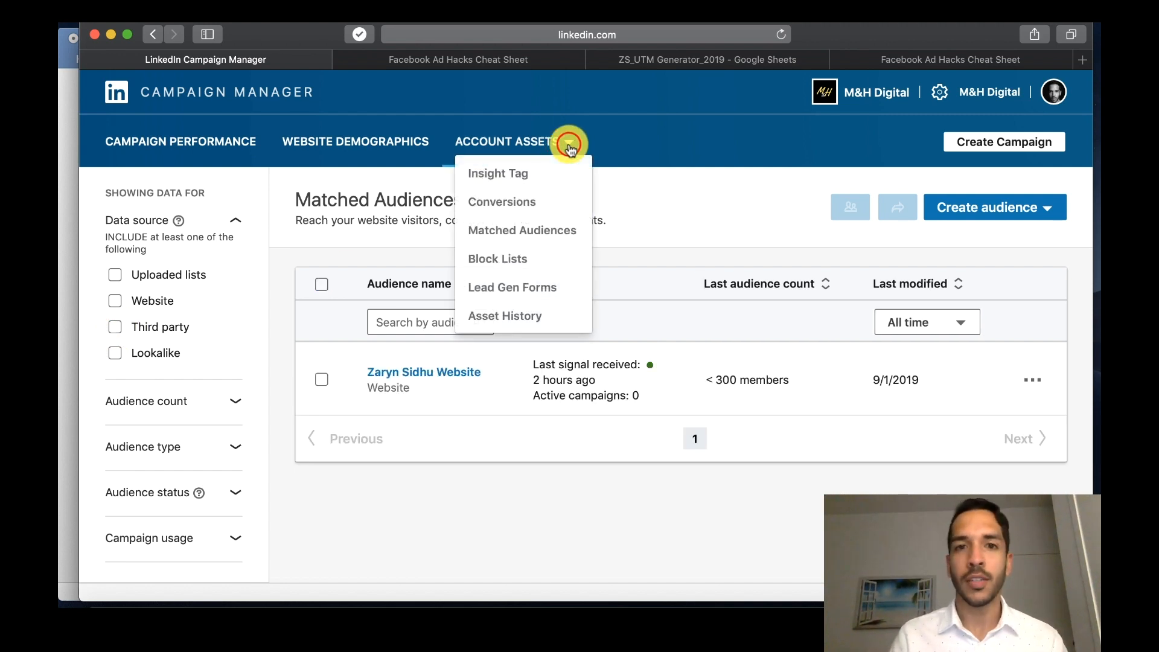
{"action": "left_click", "coordinate": [525, 198]}
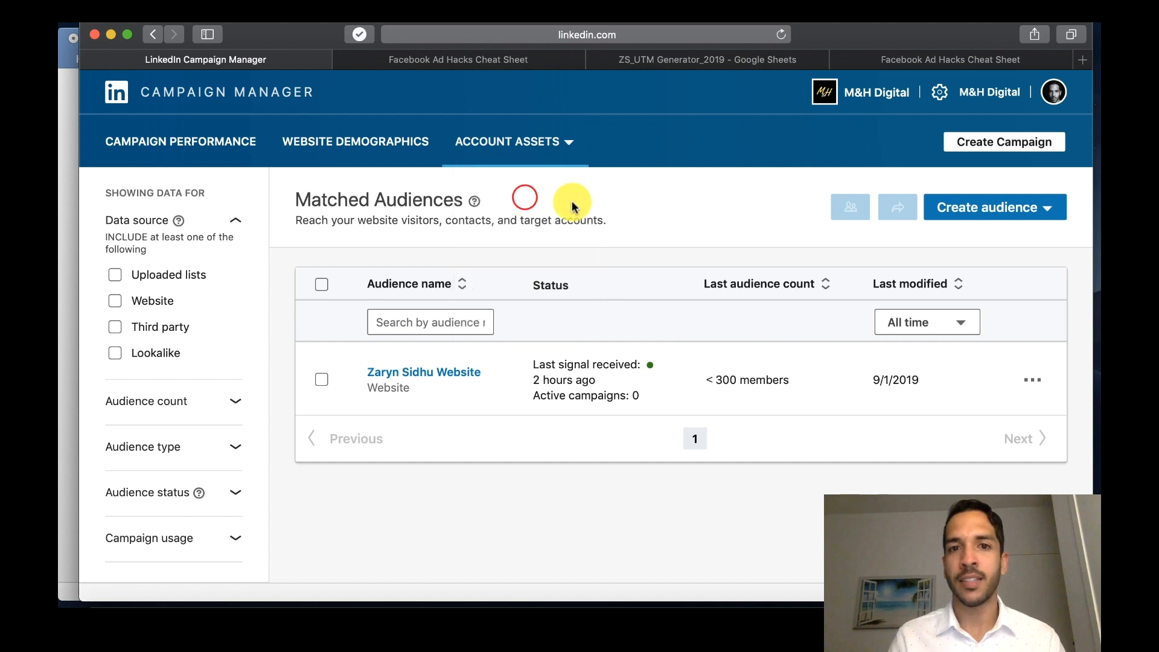
{"action": "scroll", "coordinate": [474, 385], "scroll_direction": "down", "scroll_amount": 2}
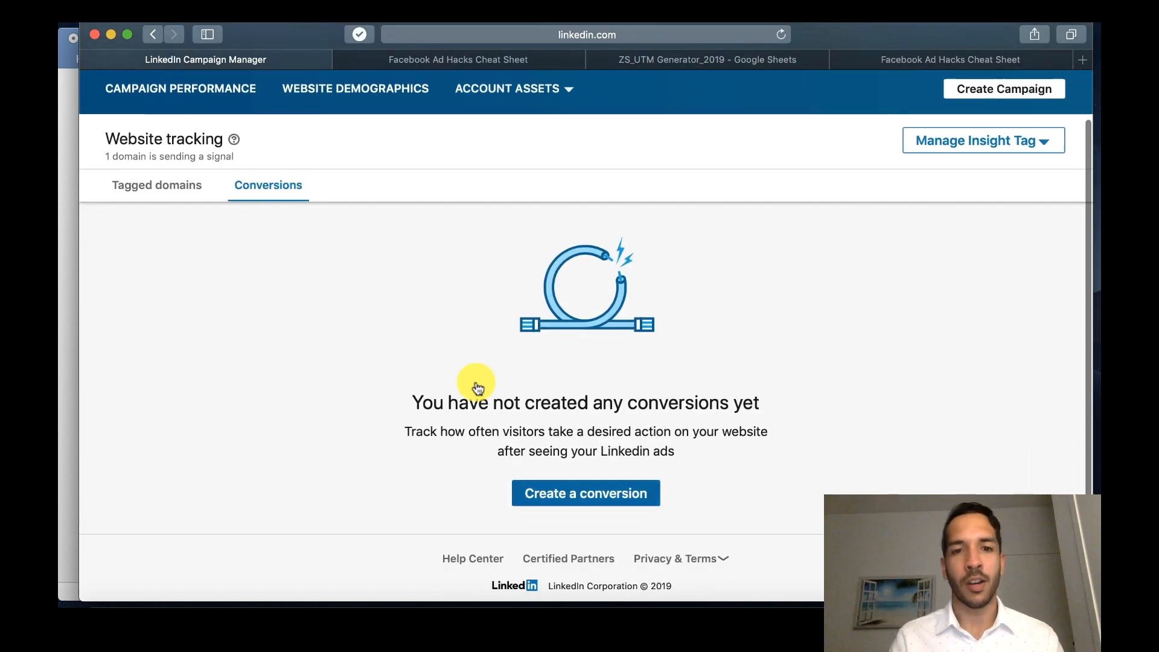
{"action": "left_click", "coordinate": [588, 496]}
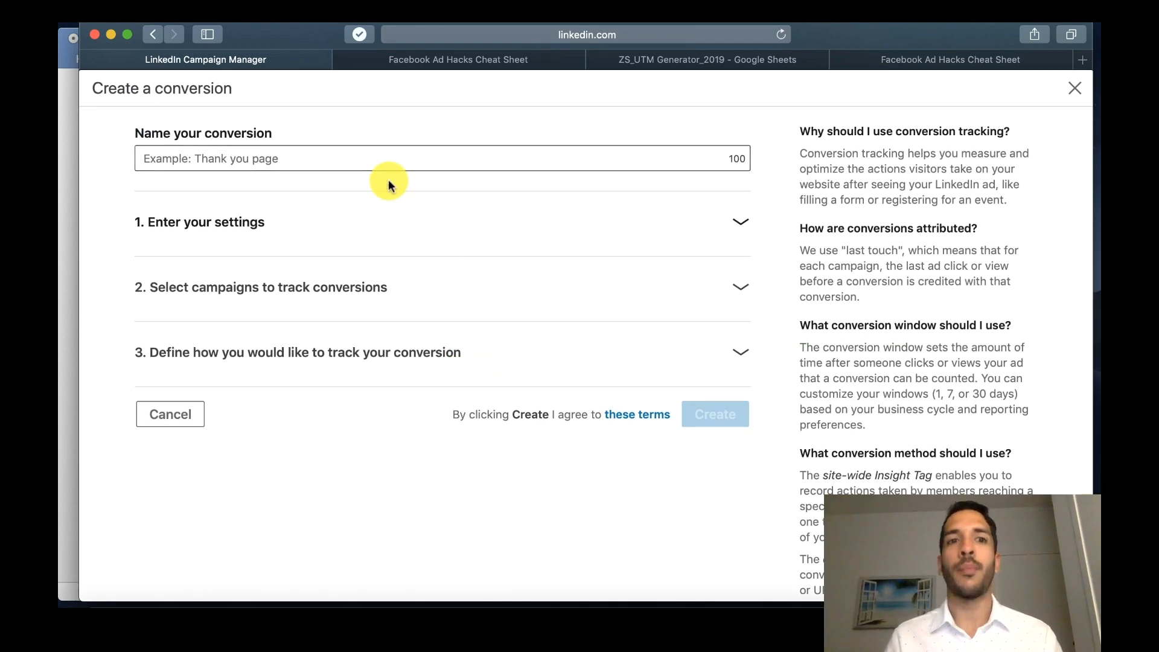
Step: Expand the new conversion's settings, campaign selection and tracking method sections
{"action": "left_click", "coordinate": [292, 158]}
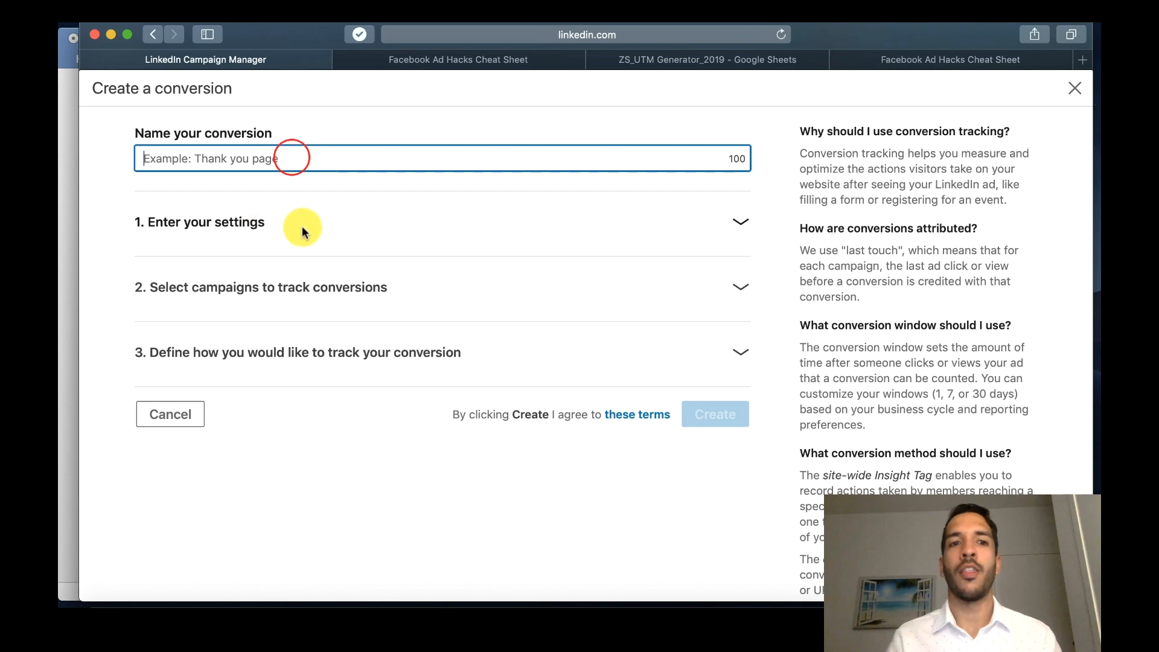
{"action": "left_click", "coordinate": [723, 229]}
{"action": "scroll", "coordinate": [668, 334], "scroll_direction": "down", "scroll_amount": 6}
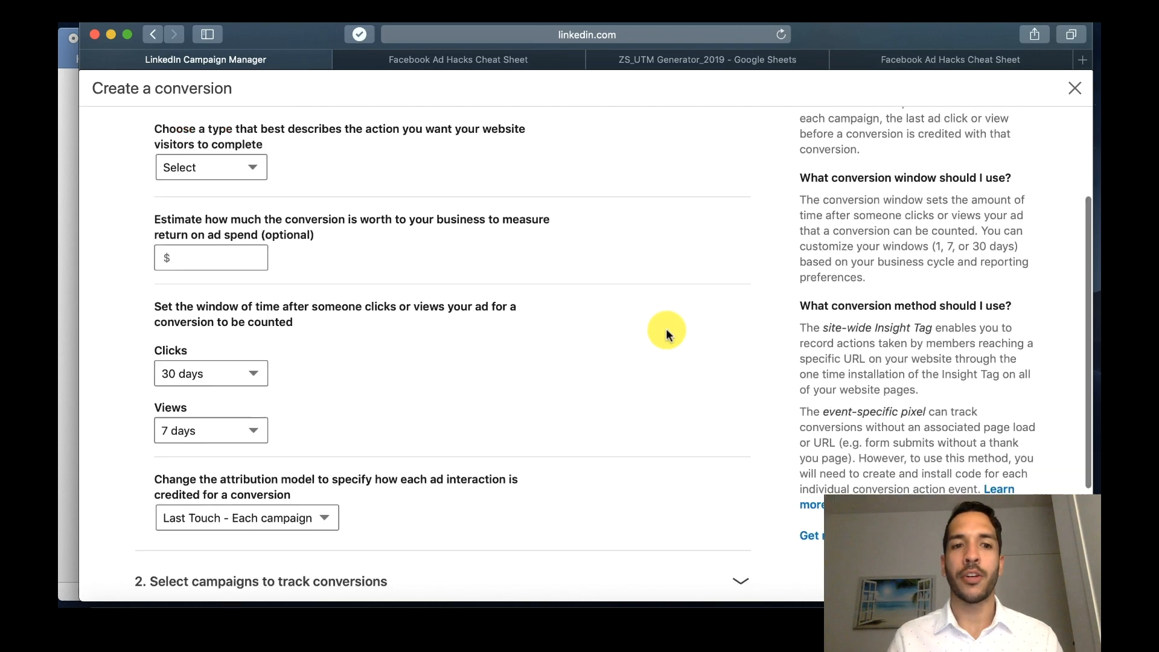
{"action": "left_click", "coordinate": [700, 396]}
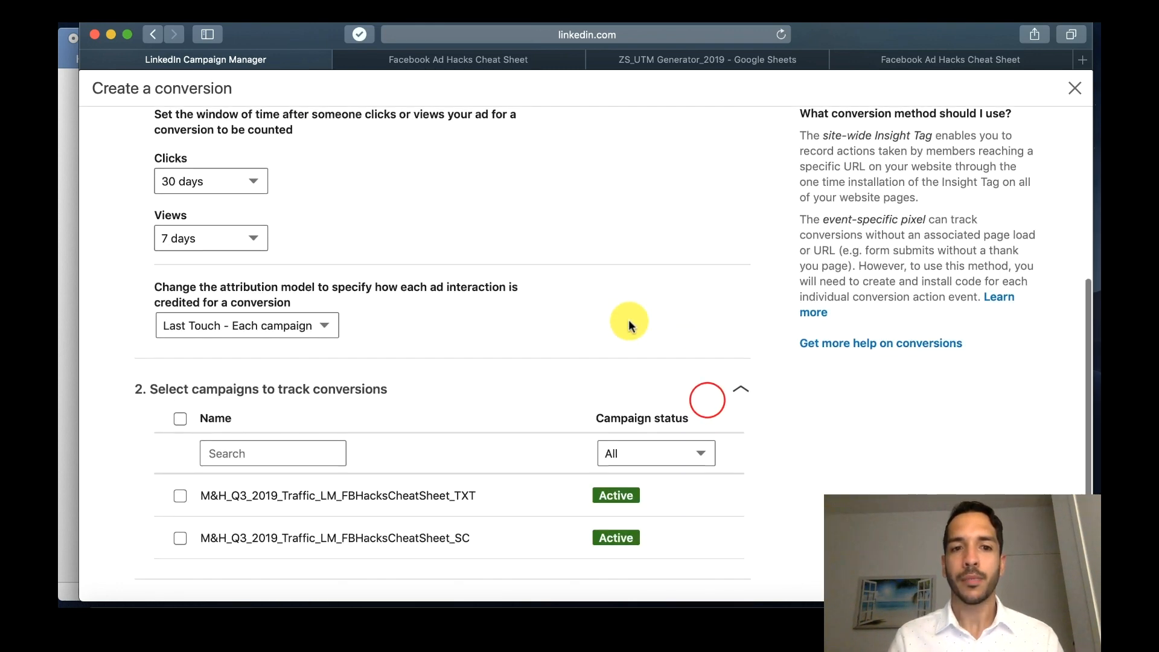
{"action": "scroll", "coordinate": [628, 320], "scroll_direction": "down", "scroll_amount": 3}
{"action": "left_click", "coordinate": [740, 480]}
{"action": "scroll", "coordinate": [743, 414], "scroll_direction": "down", "scroll_amount": 3}
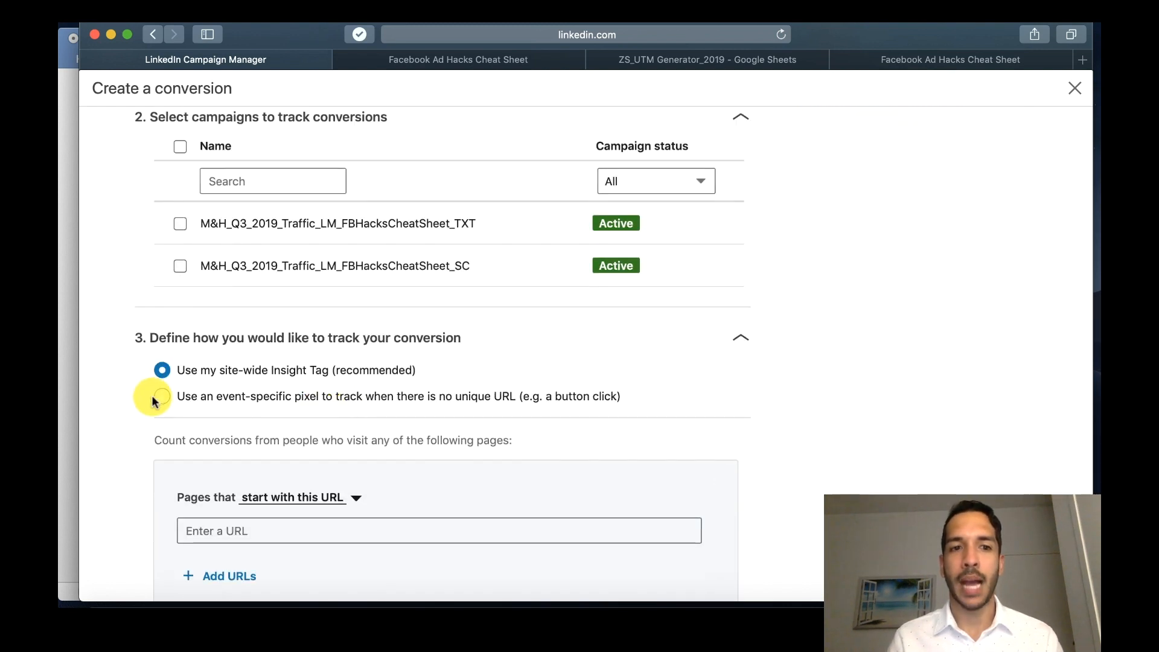
Step: Enter the website's /thankyou page address as the starting URL for pages that count as conversions
{"action": "scroll", "coordinate": [147, 437], "scroll_direction": "down", "scroll_amount": 2}
{"action": "left_click", "coordinate": [298, 488]}
{"action": "type", "text": "zaryn"}
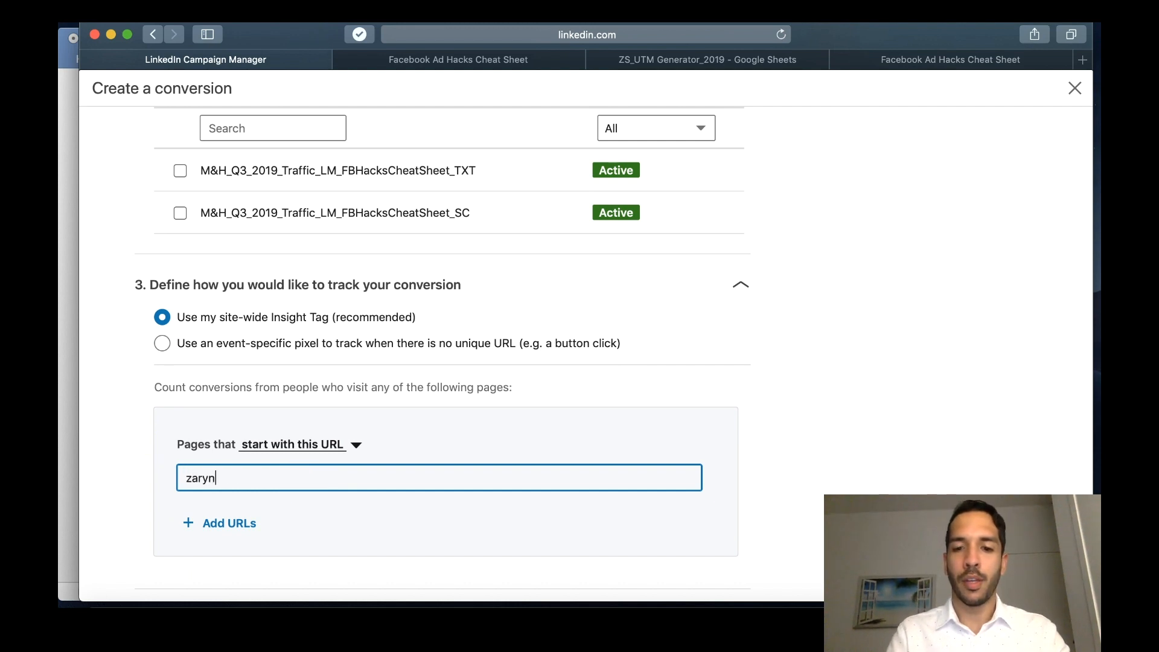
{"action": "type", "text": "sidhu.com/"}
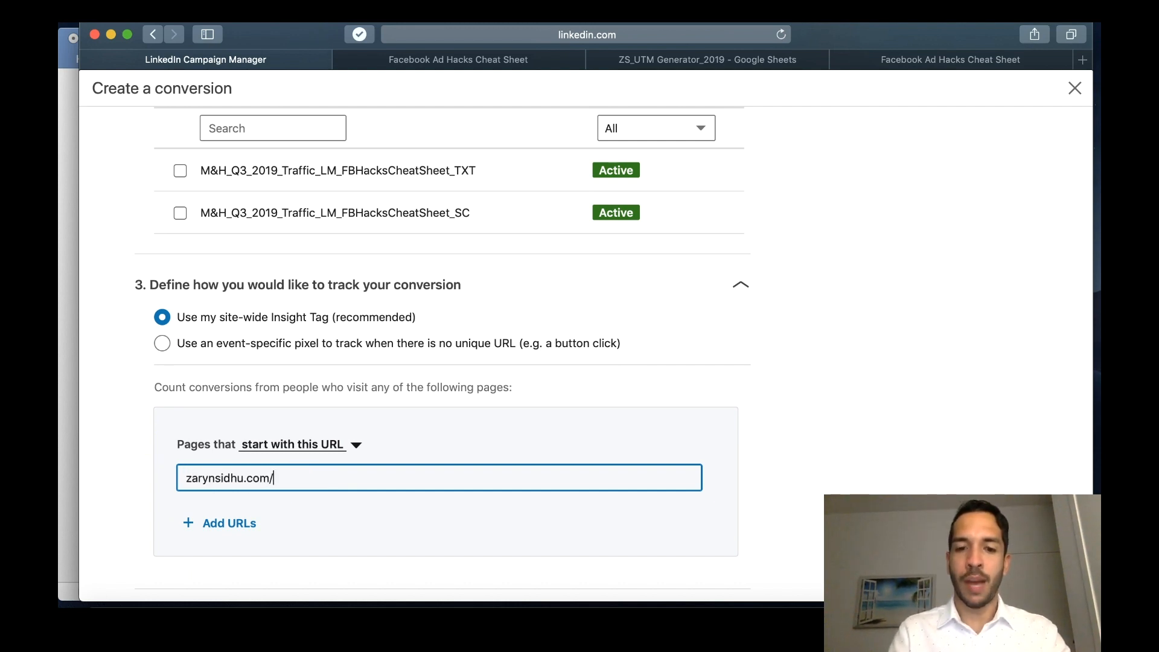
{"action": "type", "text": "thanky"}
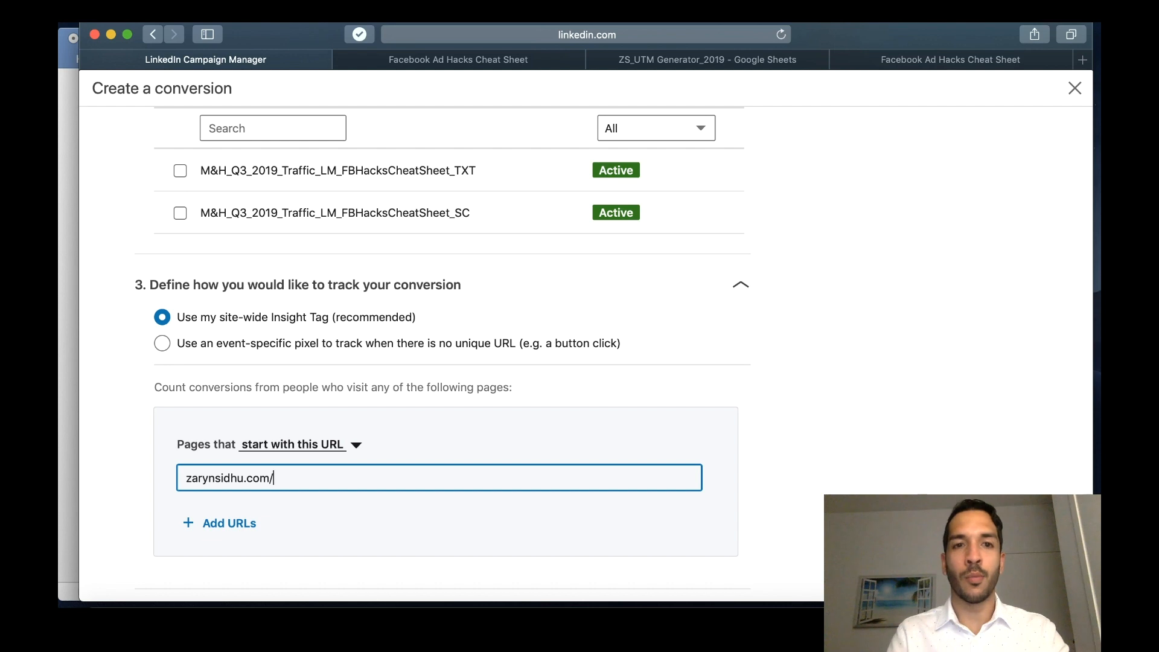
{"action": "type", "text": "ou"}
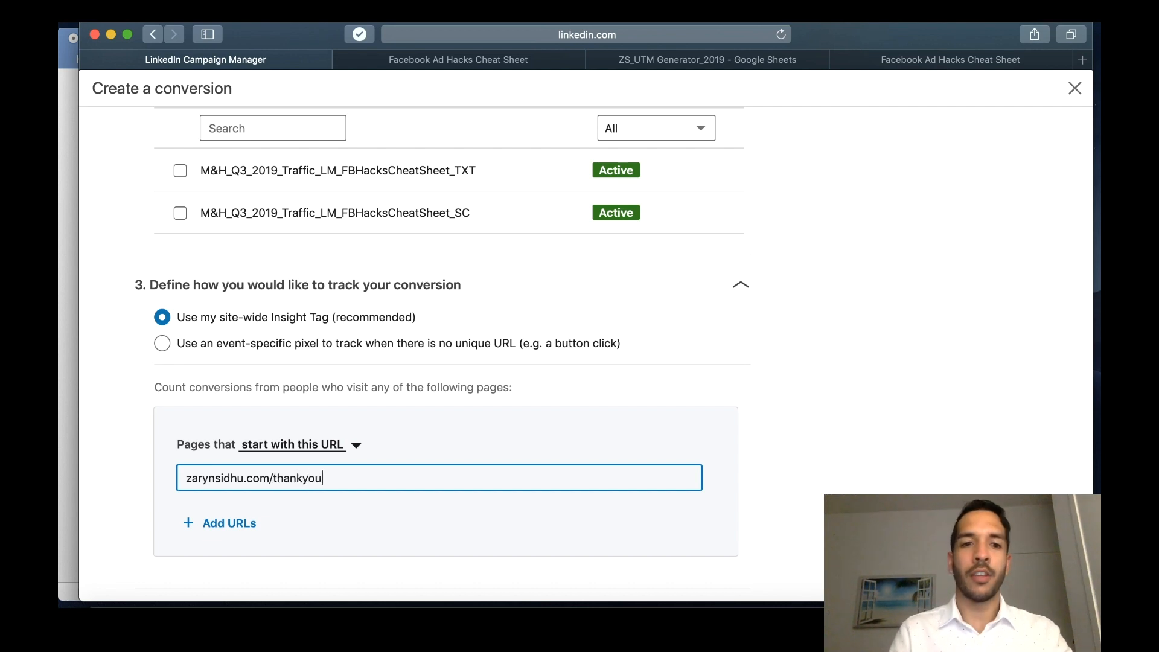
{"action": "left_click", "coordinate": [785, 470]}
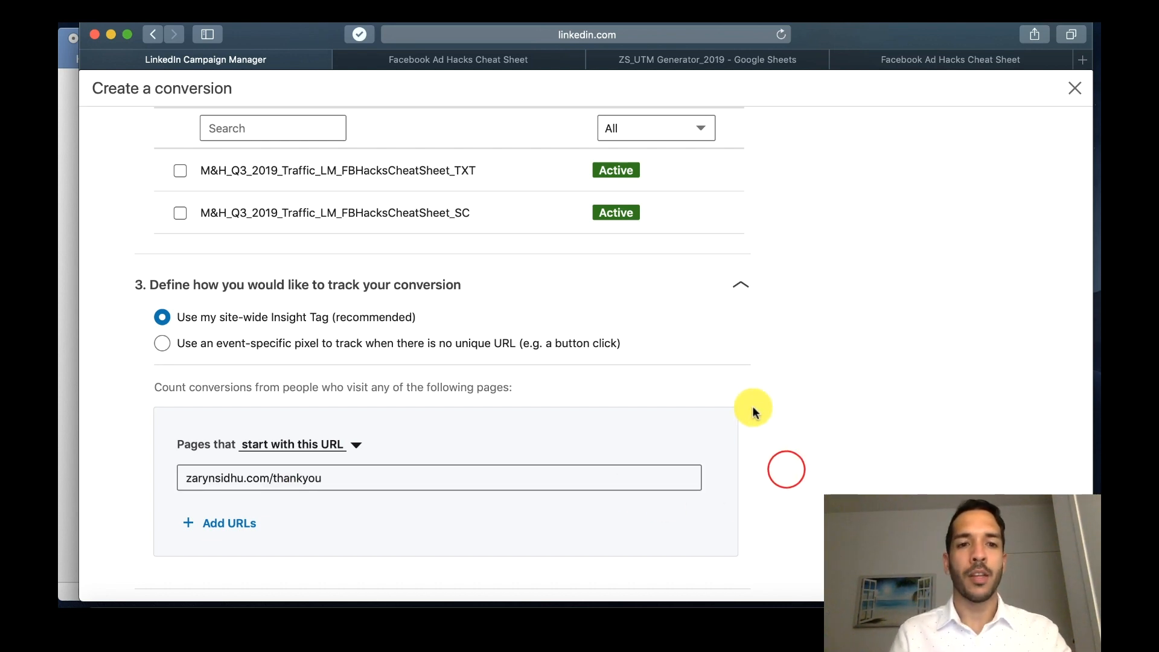
{"action": "left_click", "coordinate": [341, 477]}
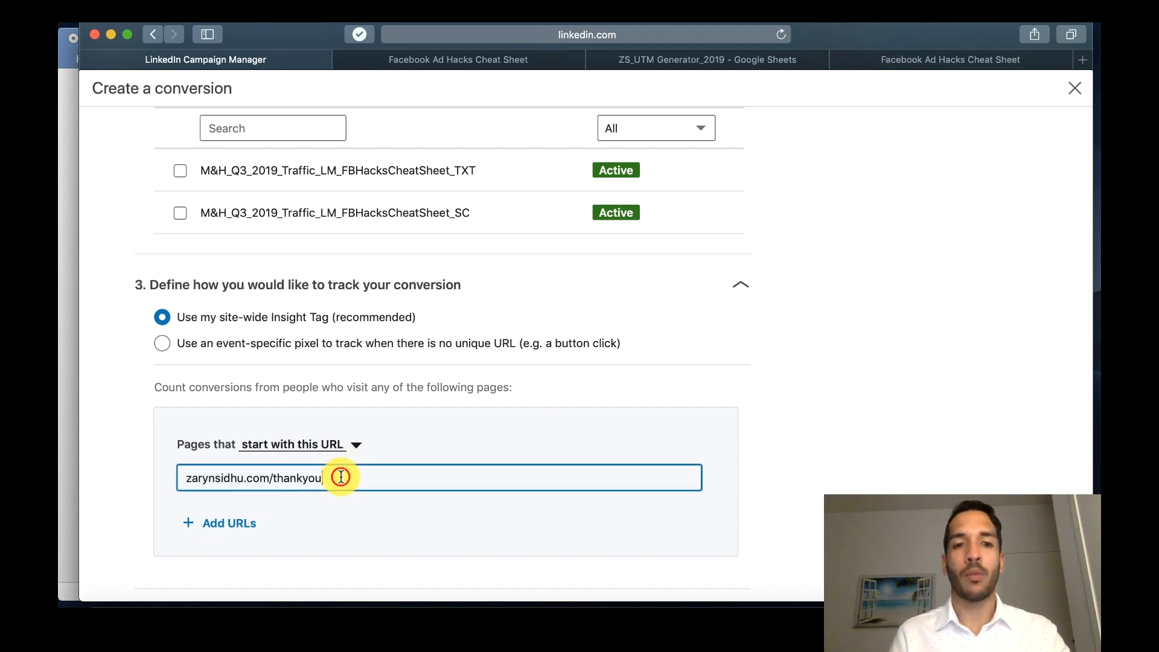
{"action": "left_click", "coordinate": [824, 413]}
Step: Set the conversion's estimated worth to the business to $200
{"action": "scroll", "coordinate": [824, 414], "scroll_direction": "up", "scroll_amount": 10}
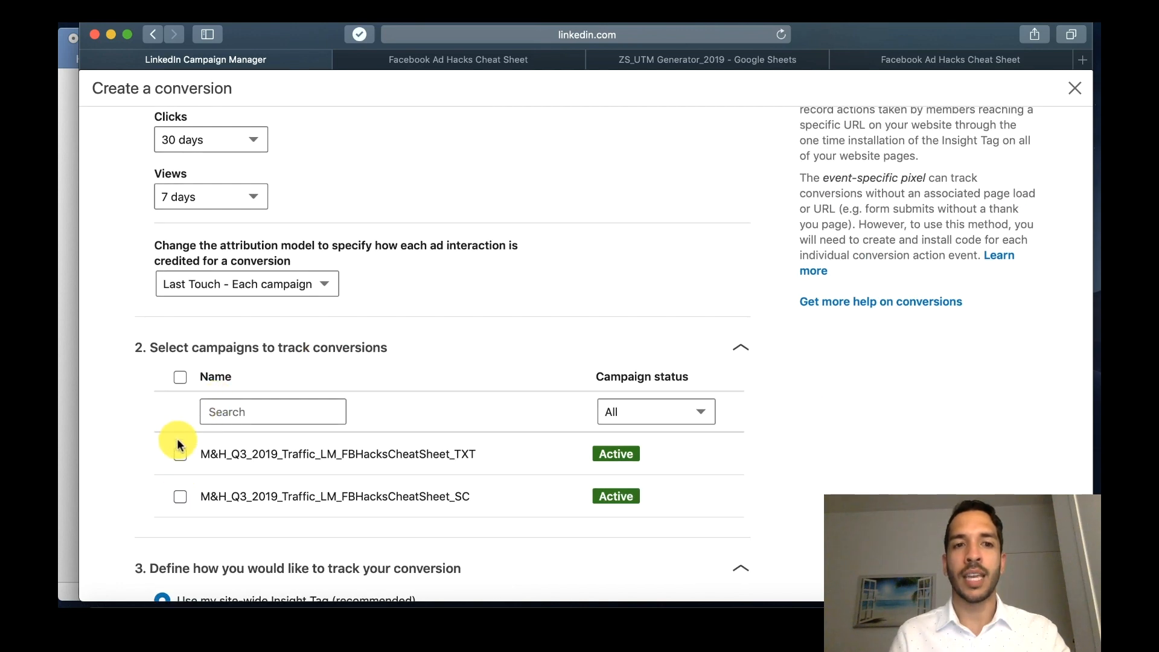
{"action": "scroll", "coordinate": [176, 444], "scroll_direction": "up", "scroll_amount": 10}
{"action": "scroll", "coordinate": [309, 439], "scroll_direction": "up", "scroll_amount": 3}
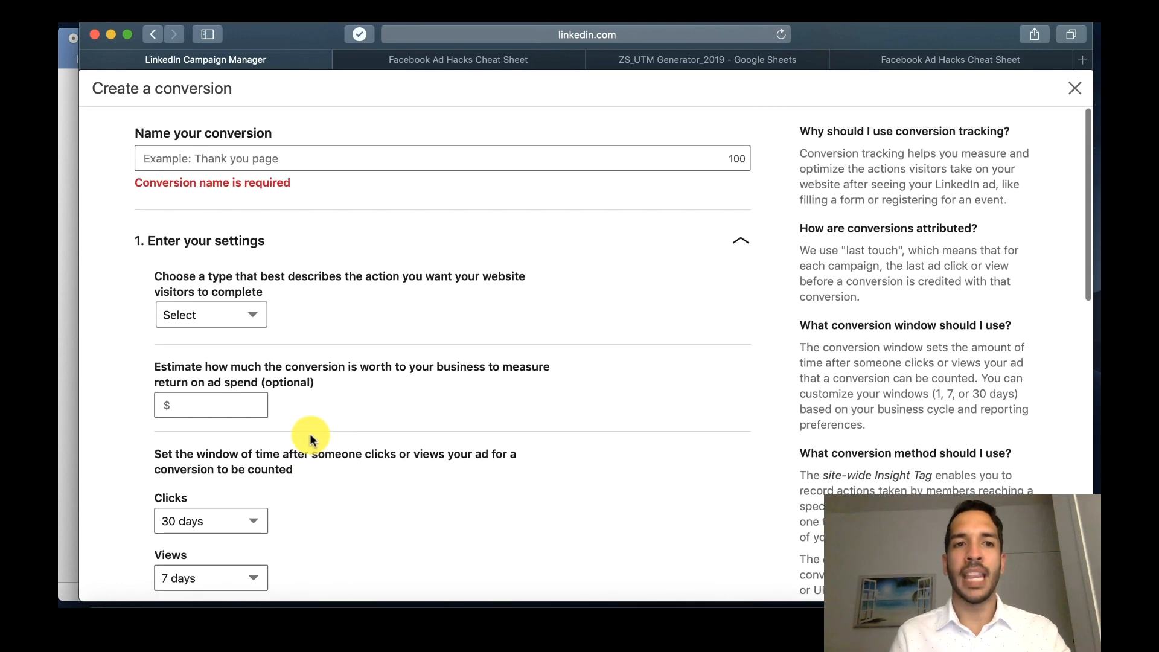
{"action": "left_click", "coordinate": [218, 403]}
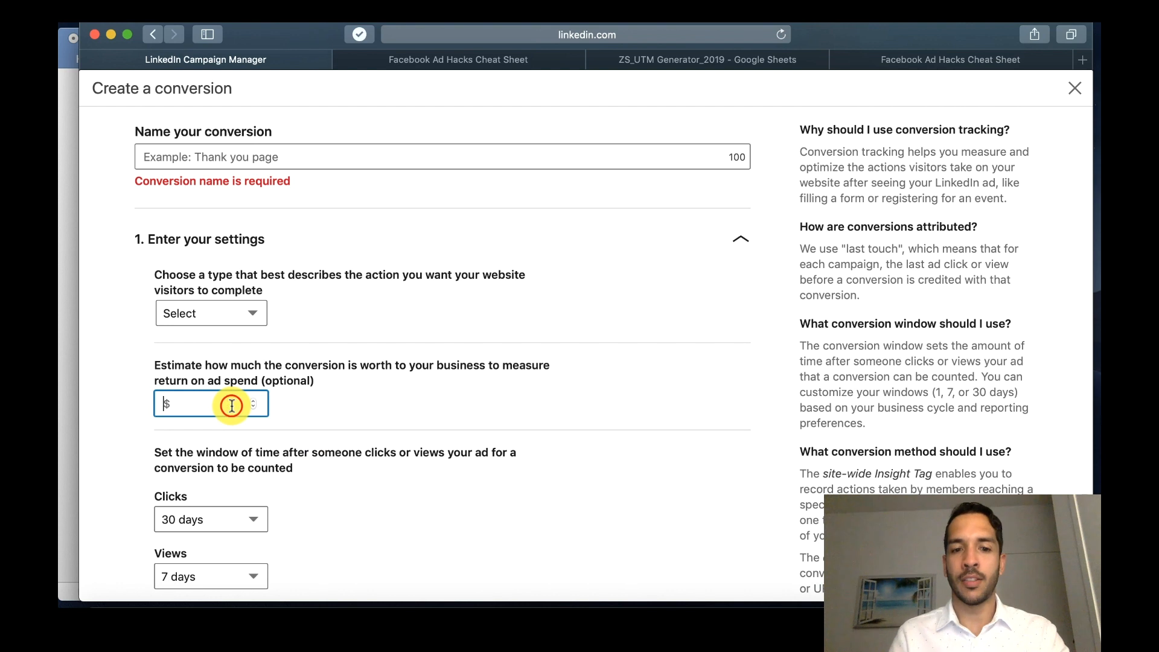
{"action": "type", "text": "200"}
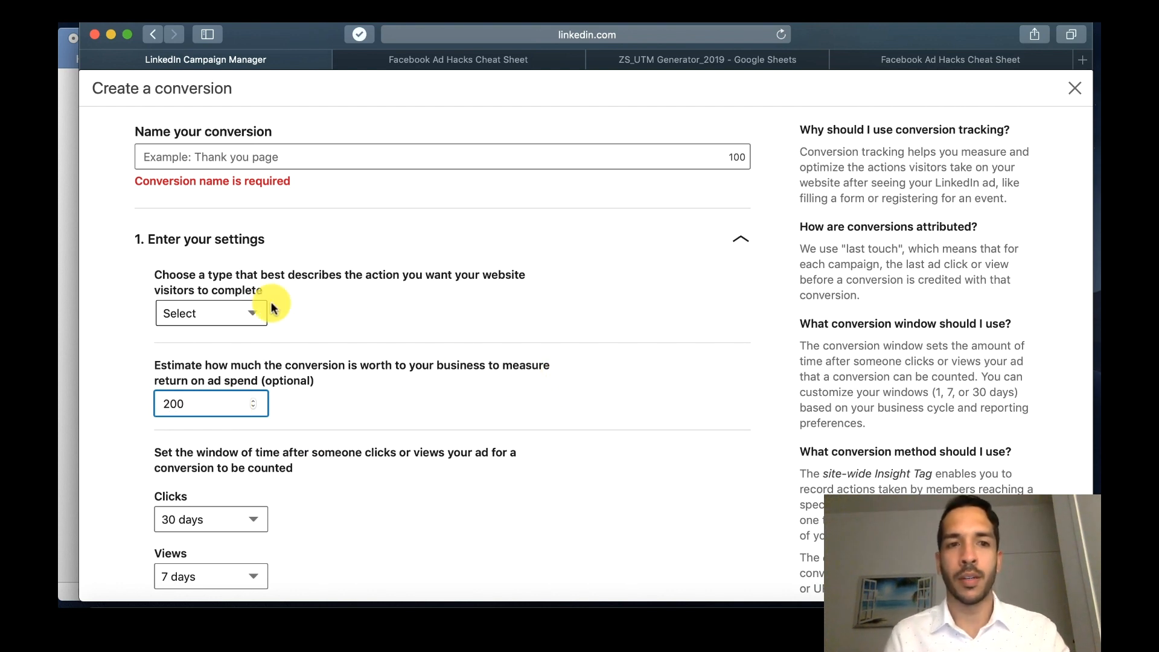
Step: Review the available conversion types and set the type to Lead
{"action": "left_click", "coordinate": [222, 312]}
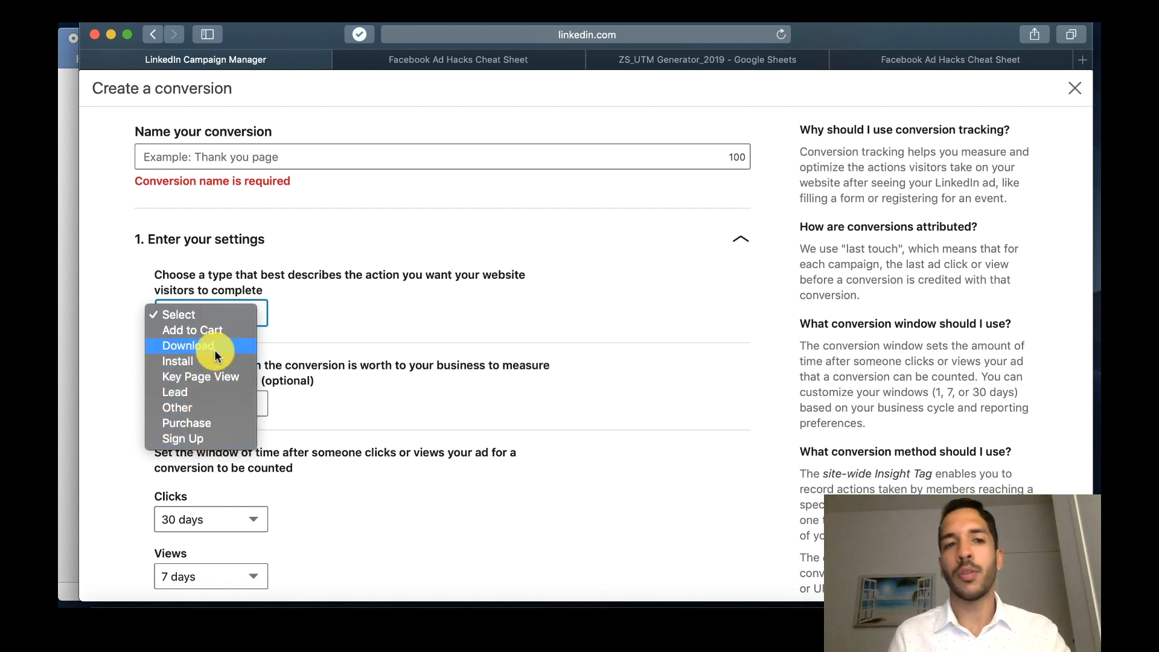
{"action": "left_click", "coordinate": [324, 328]}
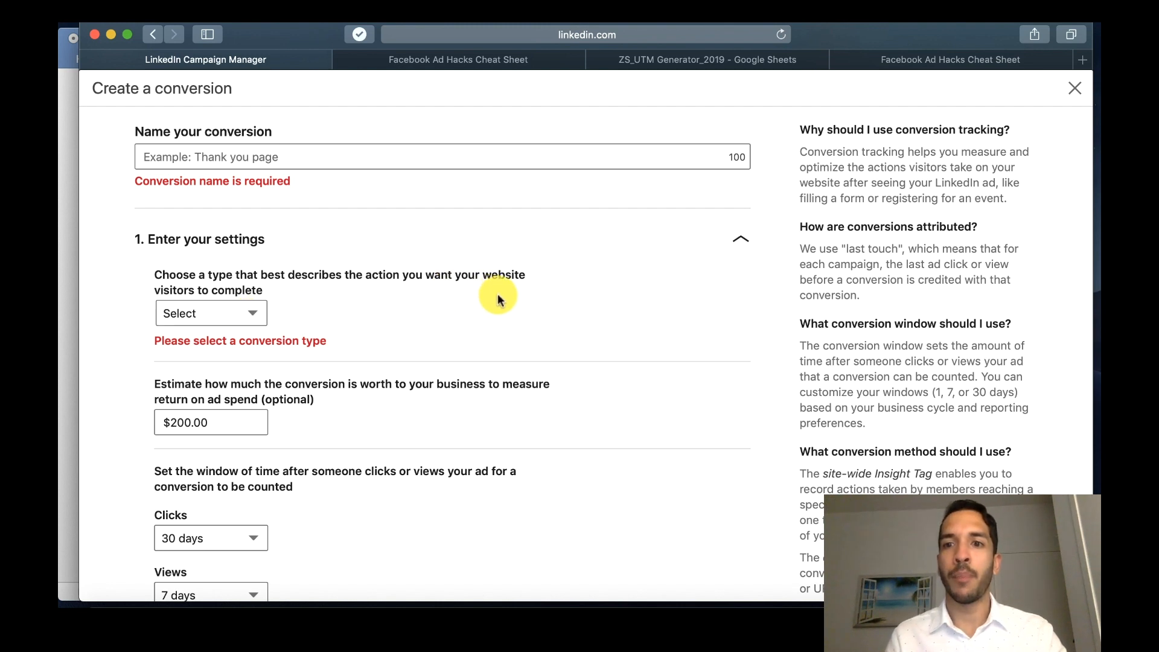
{"action": "left_click", "coordinate": [247, 312]}
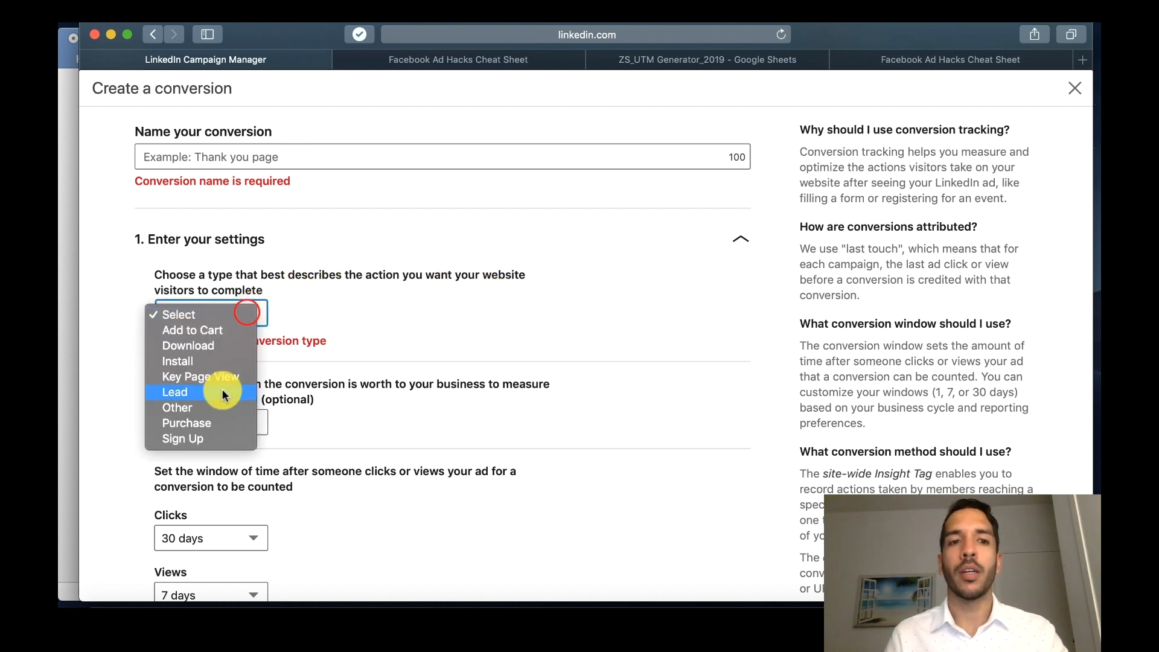
{"action": "left_click", "coordinate": [216, 395]}
{"action": "left_click", "coordinate": [585, 328]}
Step: Set the conversion's counting window after ad views to 1 day
{"action": "scroll", "coordinate": [584, 328], "scroll_direction": "down", "scroll_amount": 5}
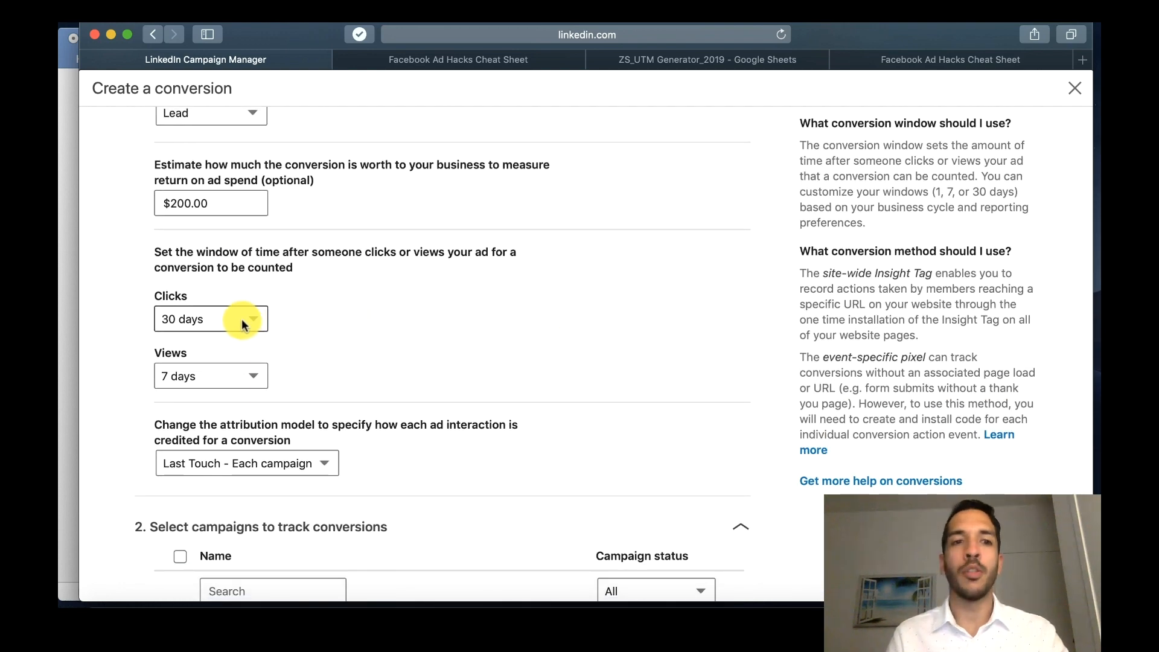
{"action": "left_click", "coordinate": [248, 375]}
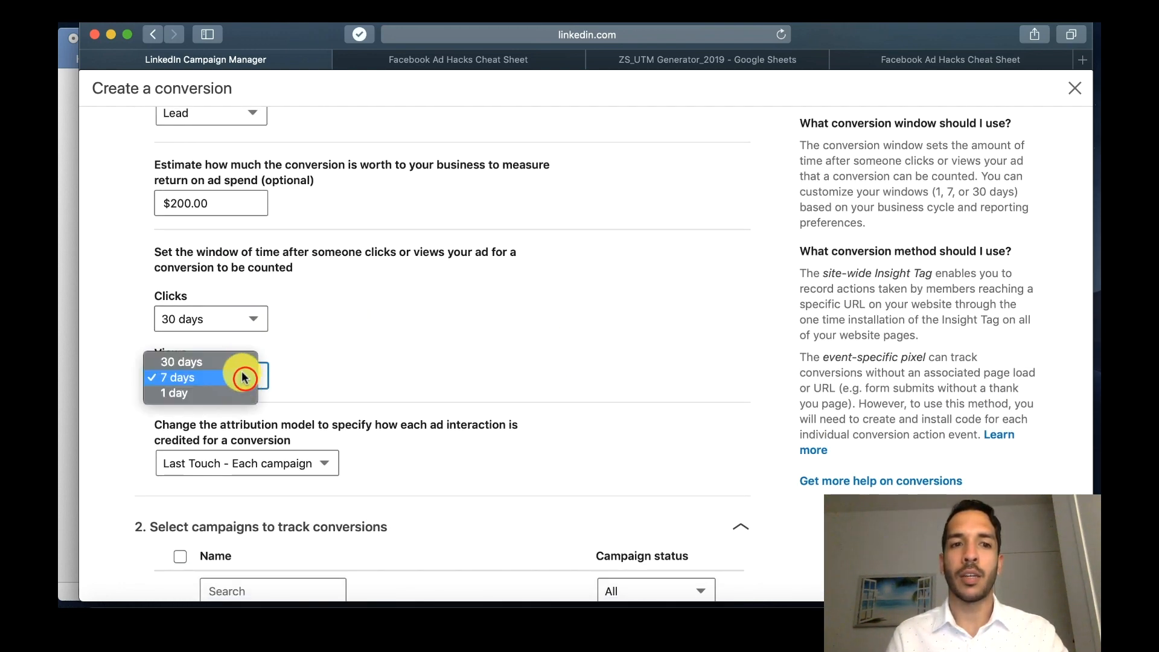
{"action": "left_click", "coordinate": [234, 393]}
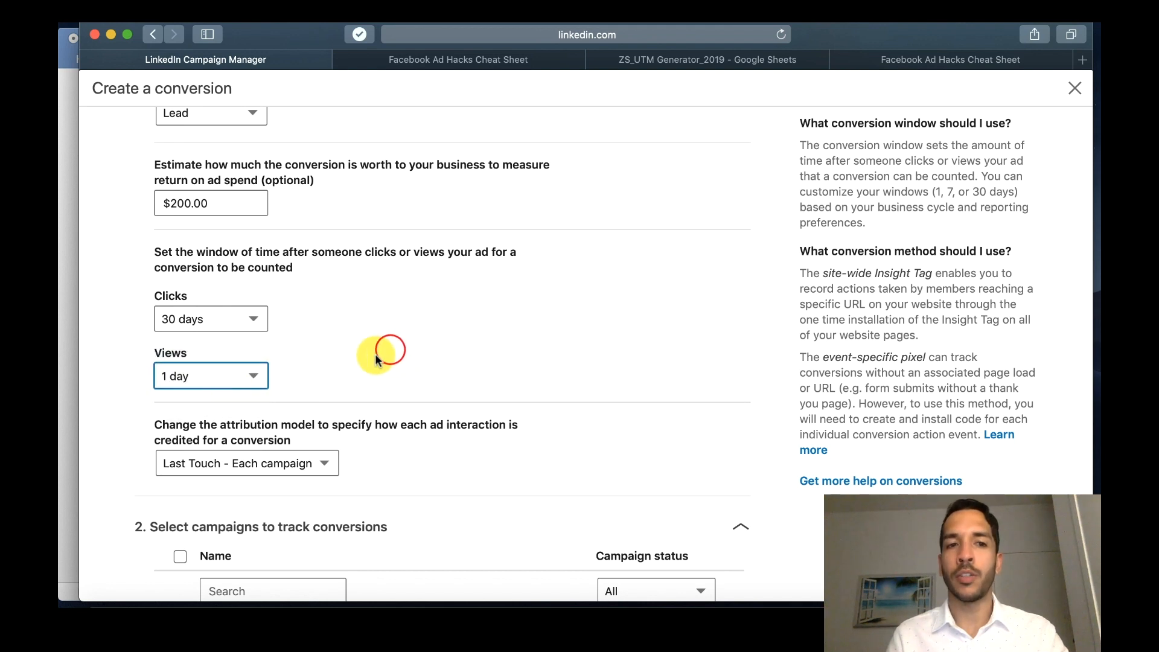
{"action": "scroll", "coordinate": [370, 352], "scroll_direction": "down", "scroll_amount": 1}
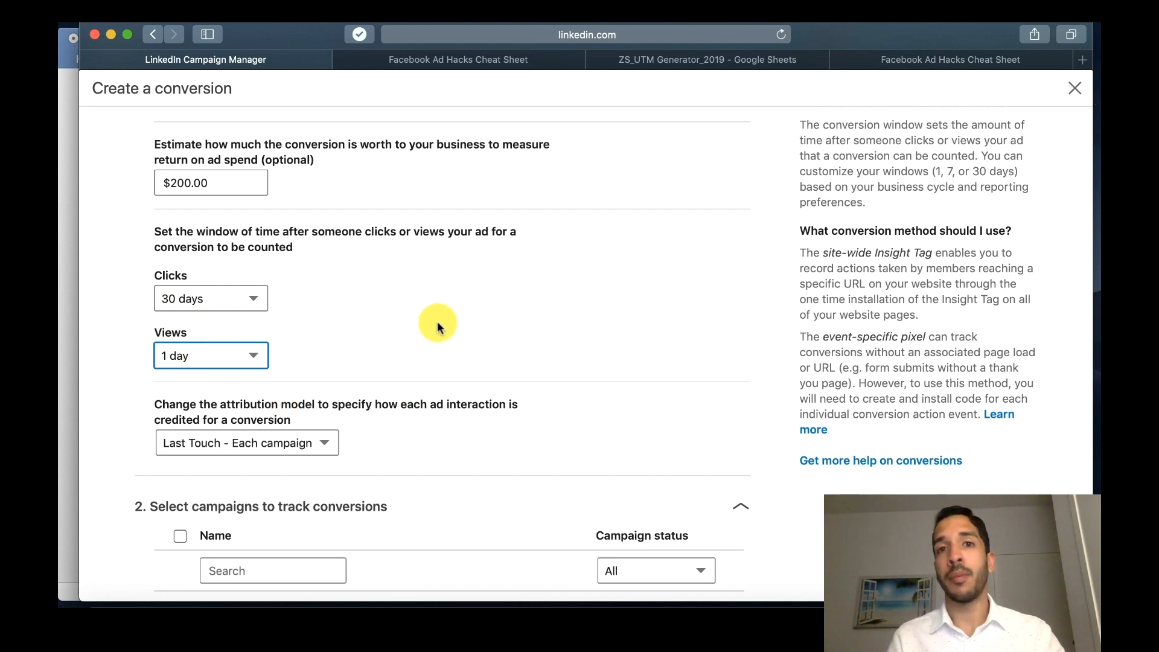
Step: Review the attribution model and campaign selection, and close the new conversion form without saving it
{"action": "scroll", "coordinate": [437, 327], "scroll_direction": "down", "scroll_amount": 10}
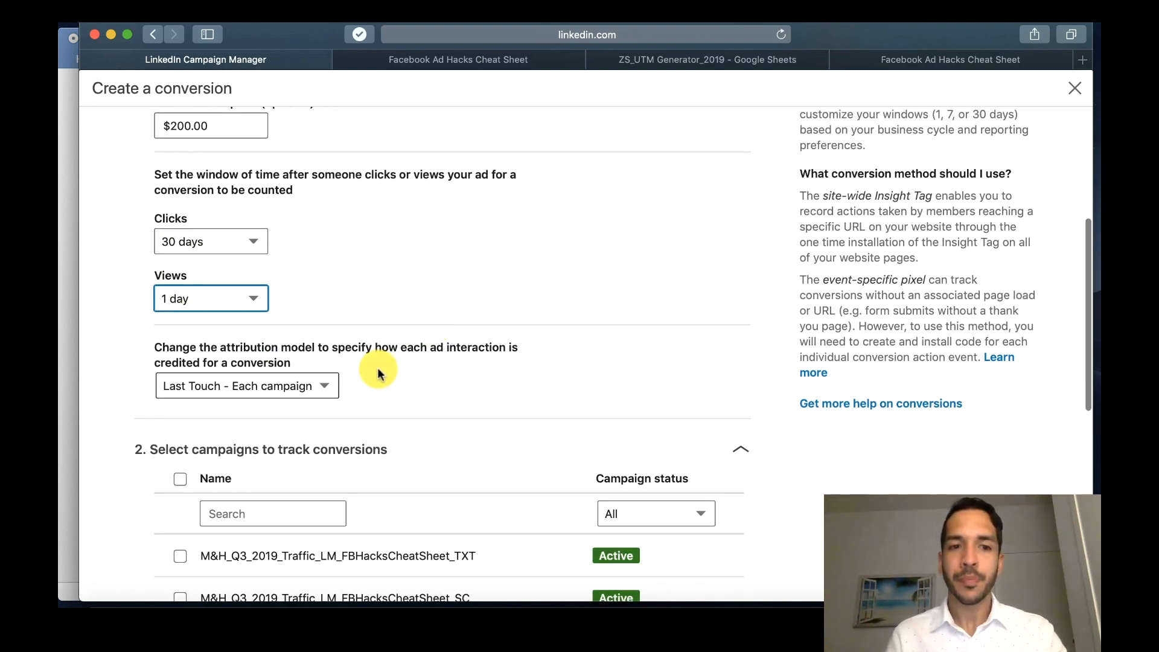
{"action": "scroll", "coordinate": [398, 417], "scroll_direction": "up", "scroll_amount": 10}
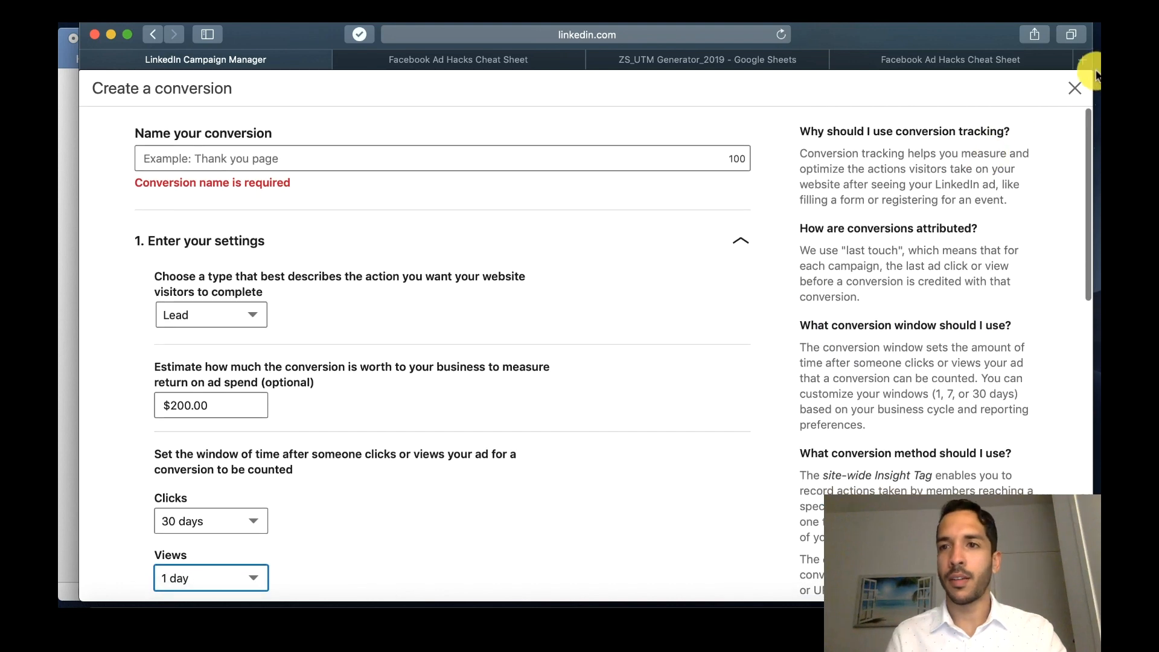
{"action": "left_click", "coordinate": [1075, 89]}
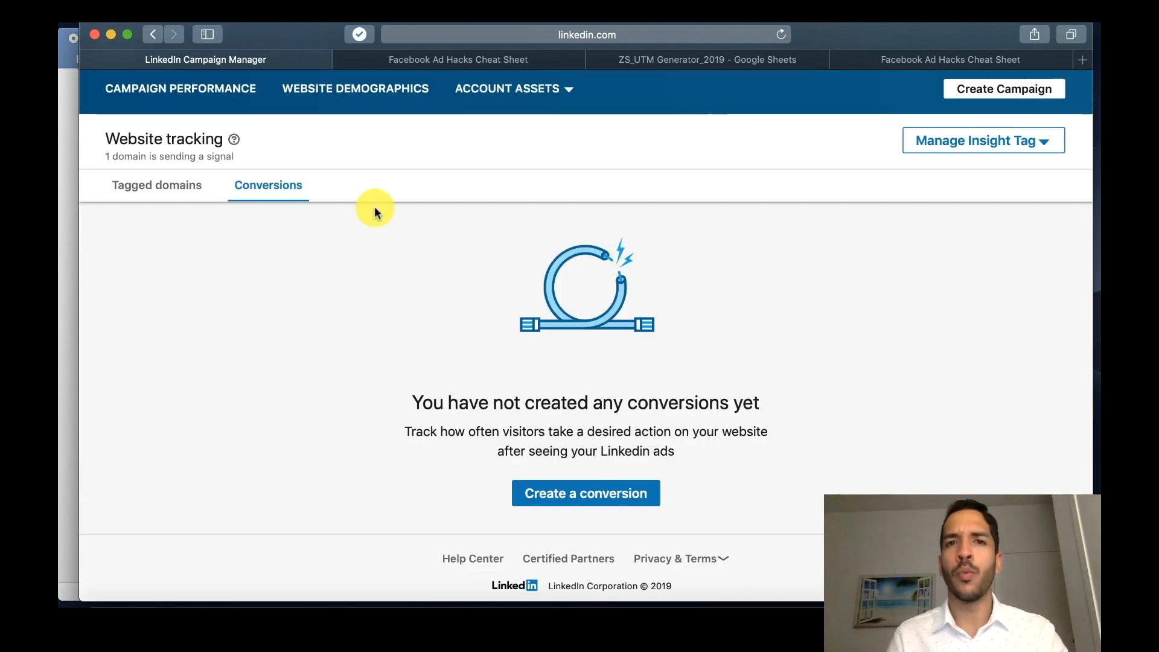
Step: Return to the campaign performance page, narrowed beside Word, and switch to The Brief in the LinkedIn Advertising_Outline document
{"action": "left_click", "coordinate": [183, 91]}
{"action": "left_click_drag", "start_coordinate": [78, 135], "coordinate": [581, 174]}
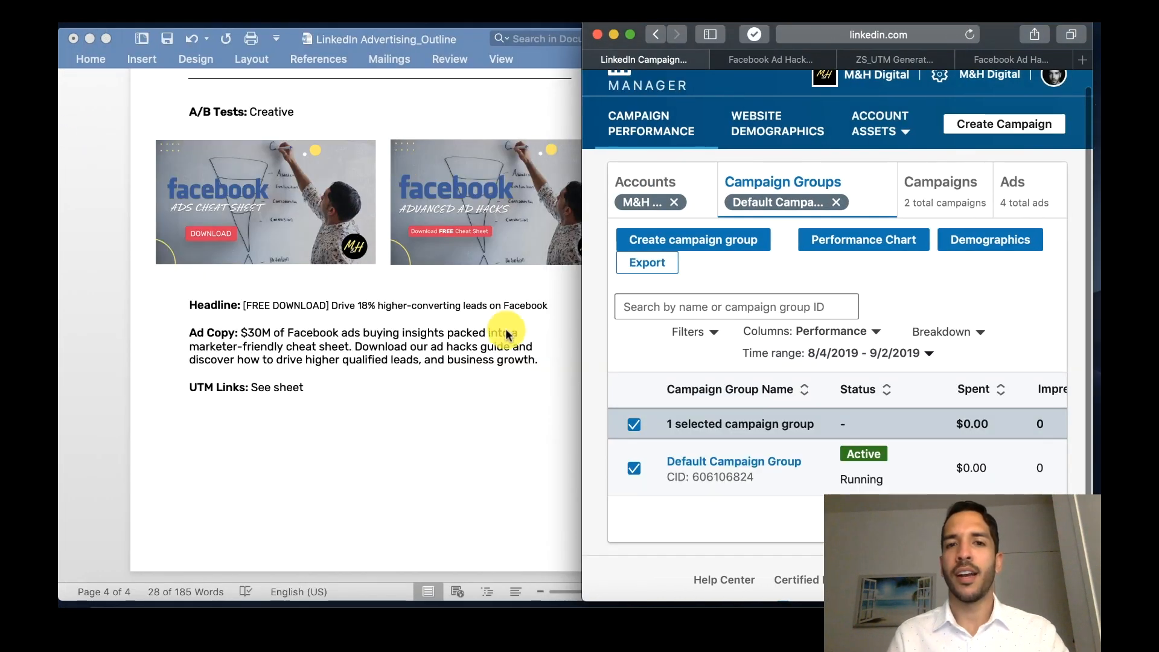
{"action": "left_click", "coordinate": [506, 331]}
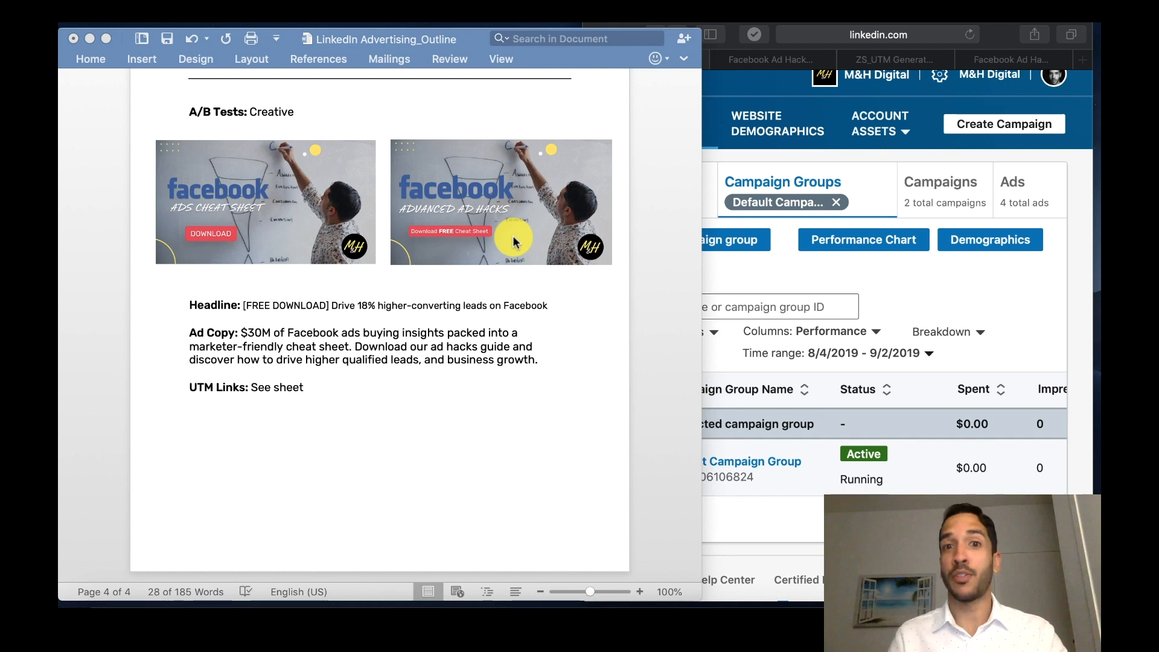
{"action": "scroll", "coordinate": [498, 338], "scroll_direction": "up", "scroll_amount": 20}
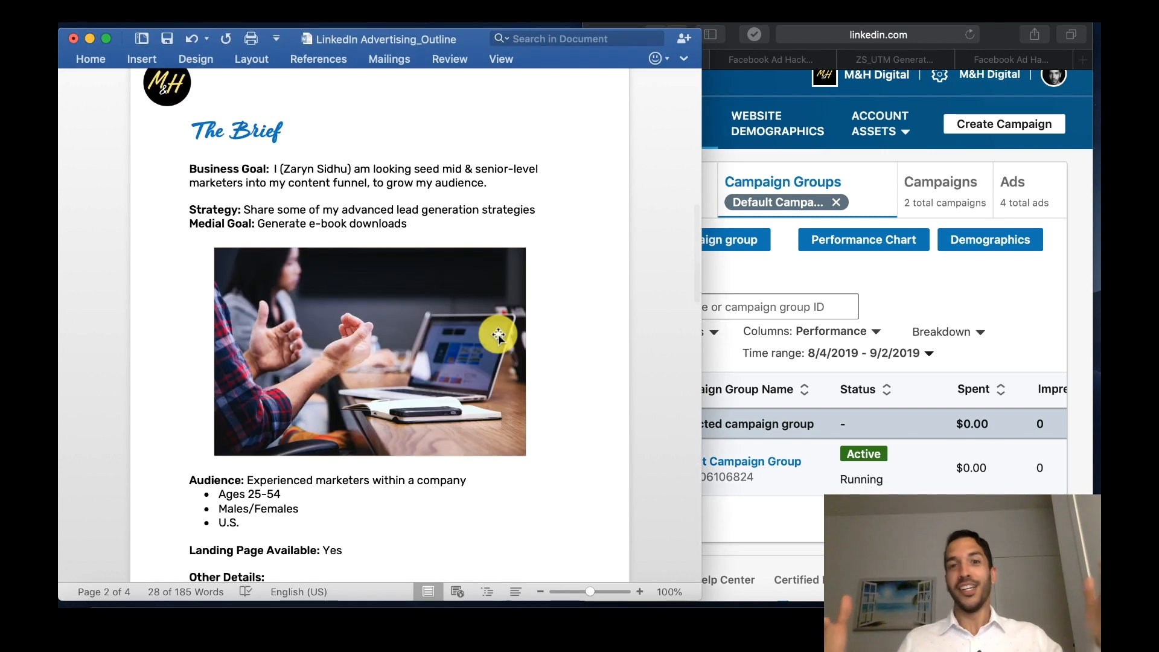